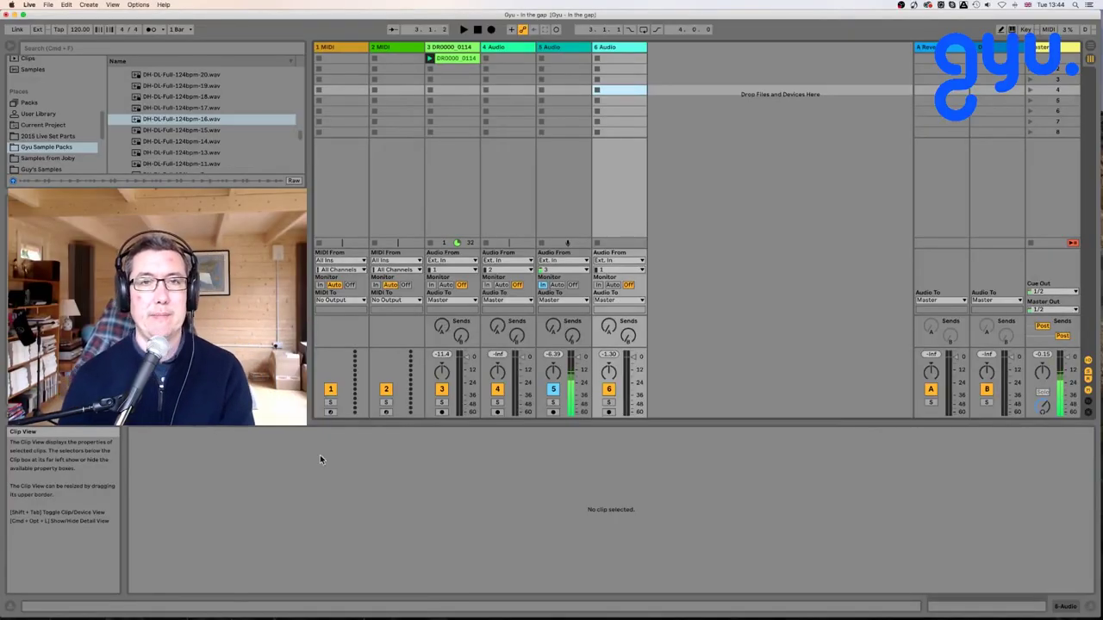
# Open the DR0000_0114 clip on track 3 and audition its opening bars for timing.
pyautogui.click(448, 61)
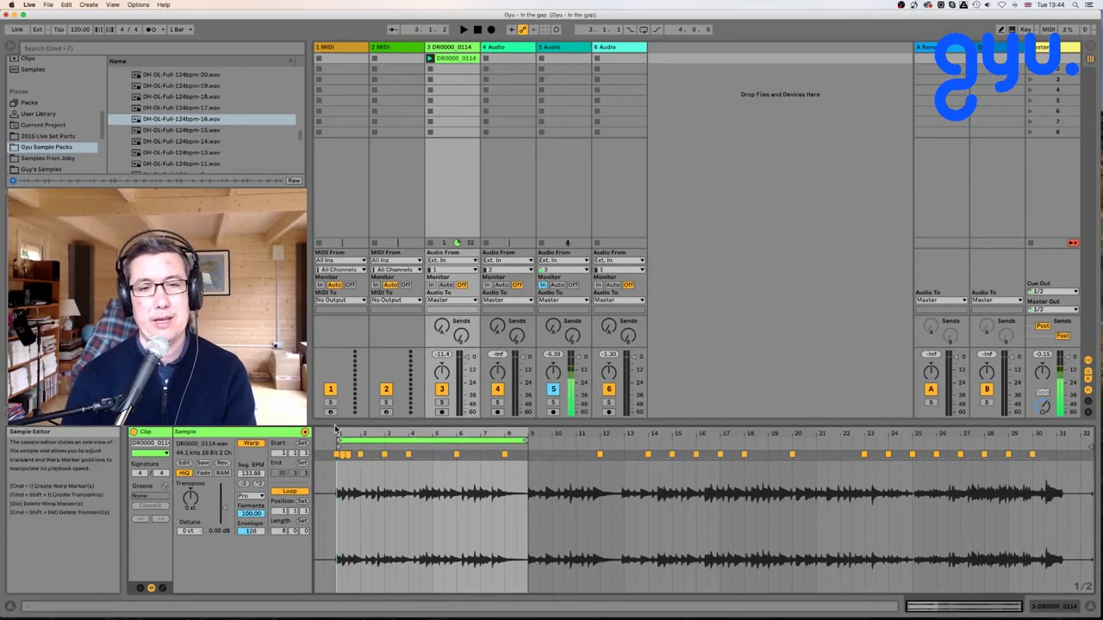
pyautogui.moveTo(338, 431)
pyautogui.mouseDown()
pyautogui.moveTo(339, 457)
pyautogui.moveTo(339, 444)
pyautogui.mouseUp()
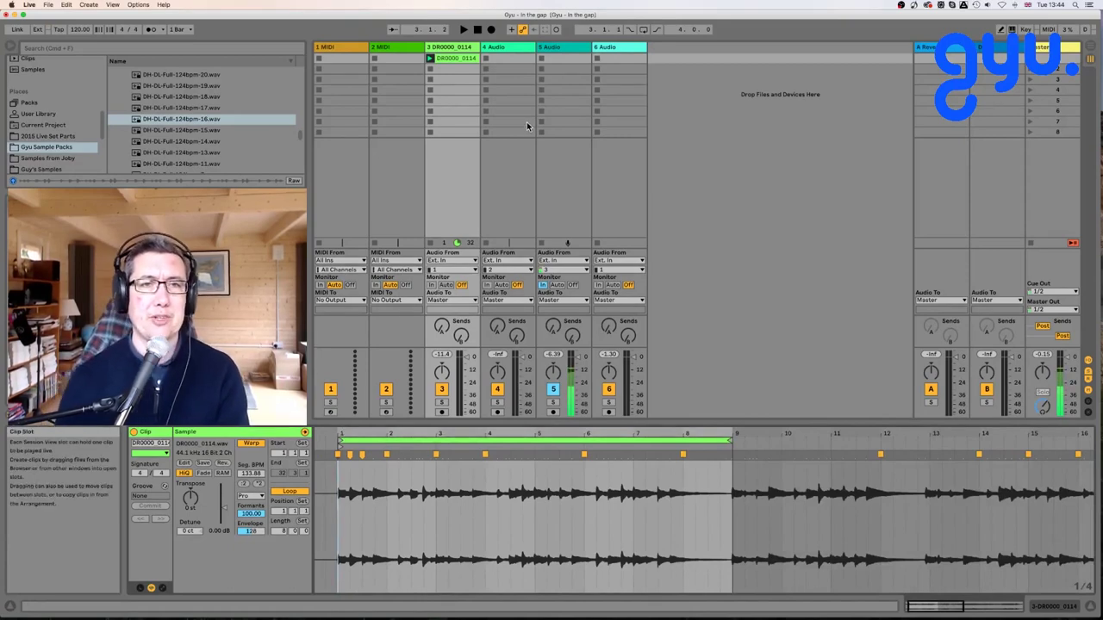
pyautogui.press('space')
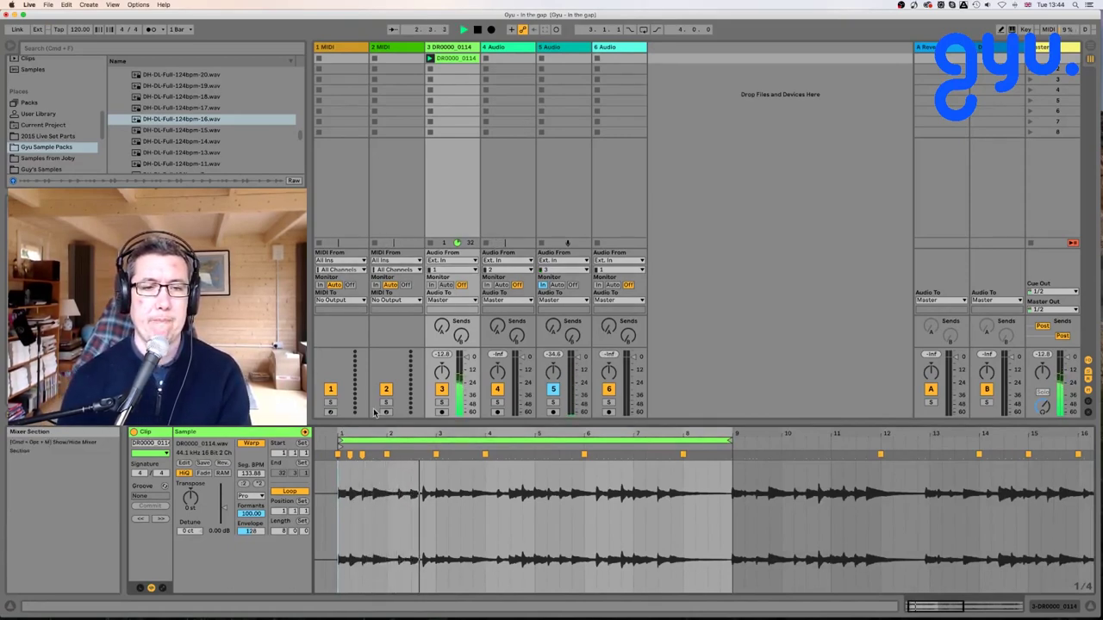
pyautogui.press('space')
# Add a warp marker on the early transient near beat 1.4, align it to 1.4, and audition the corrected loop.
pyautogui.moveTo(360, 434); pyautogui.dragTo(360, 501)
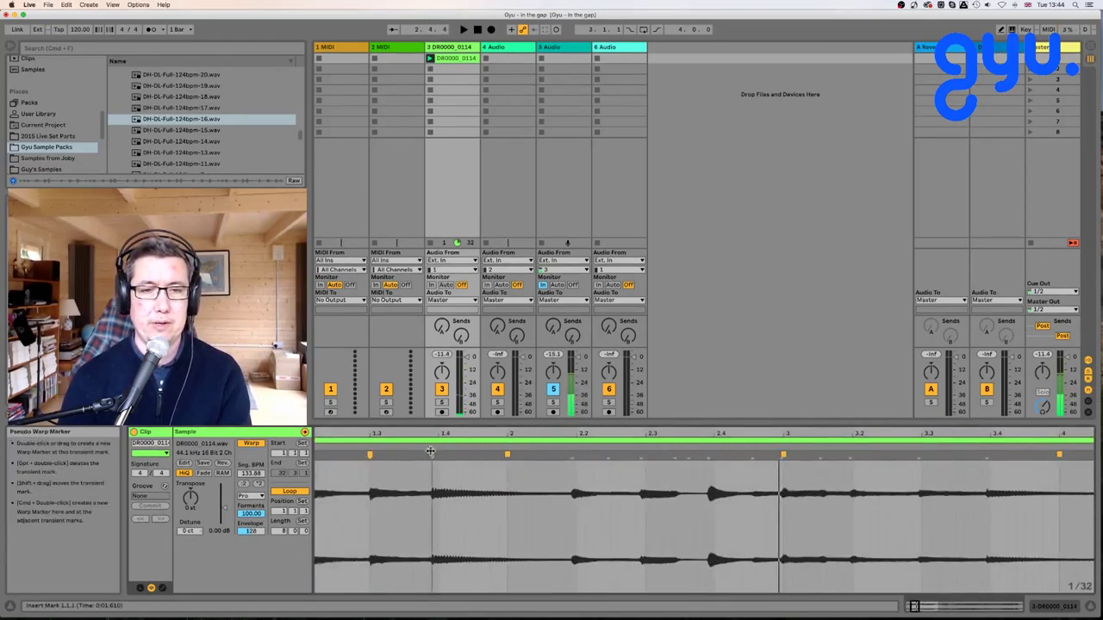
pyautogui.moveTo(430, 455)
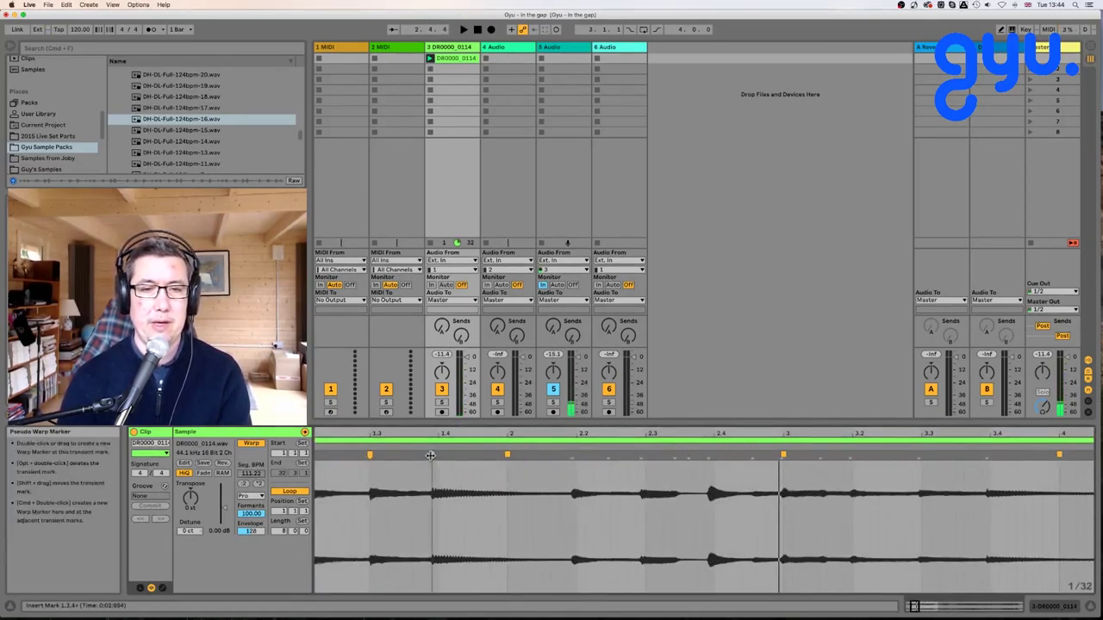
pyautogui.moveTo(430, 455); pyautogui.dragTo(438, 455)
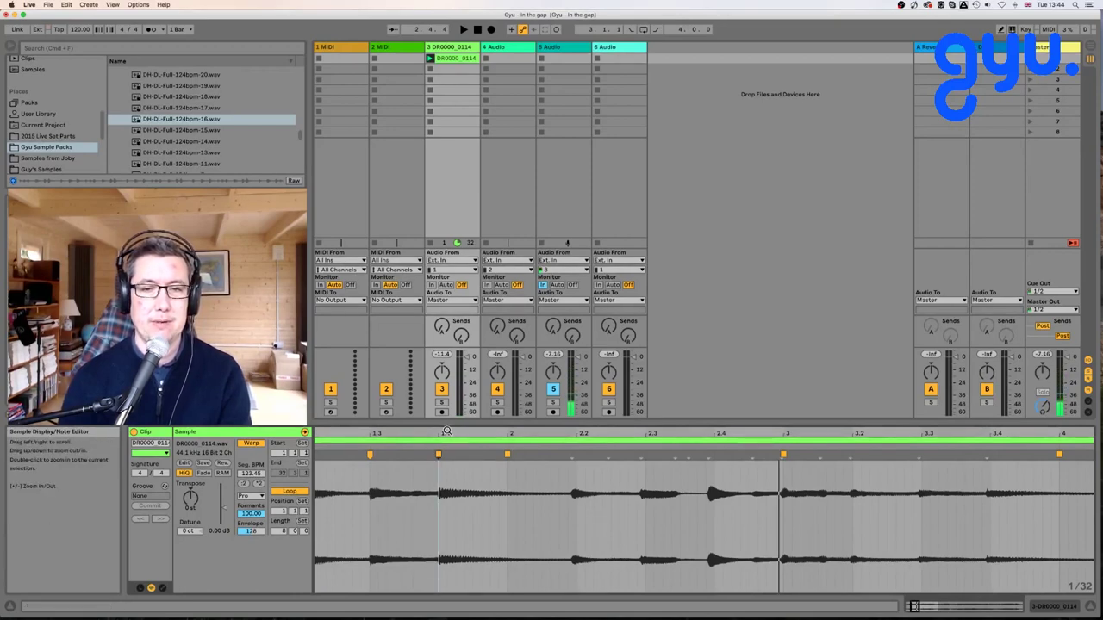
pyautogui.press('space')
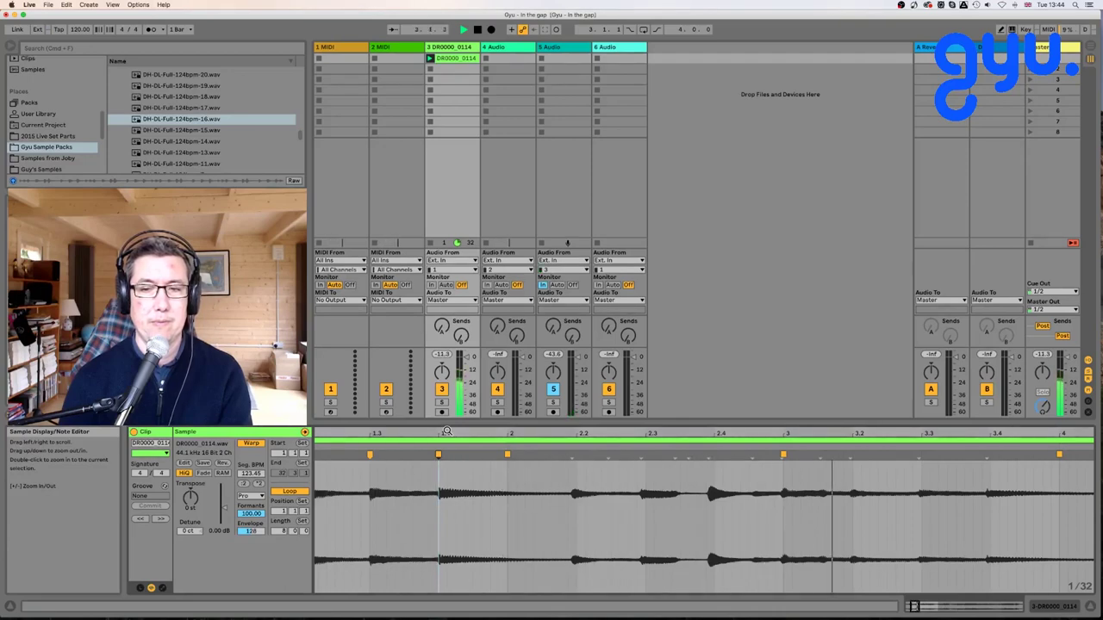
pyautogui.moveTo(447, 430); pyautogui.dragTo(447, 345)
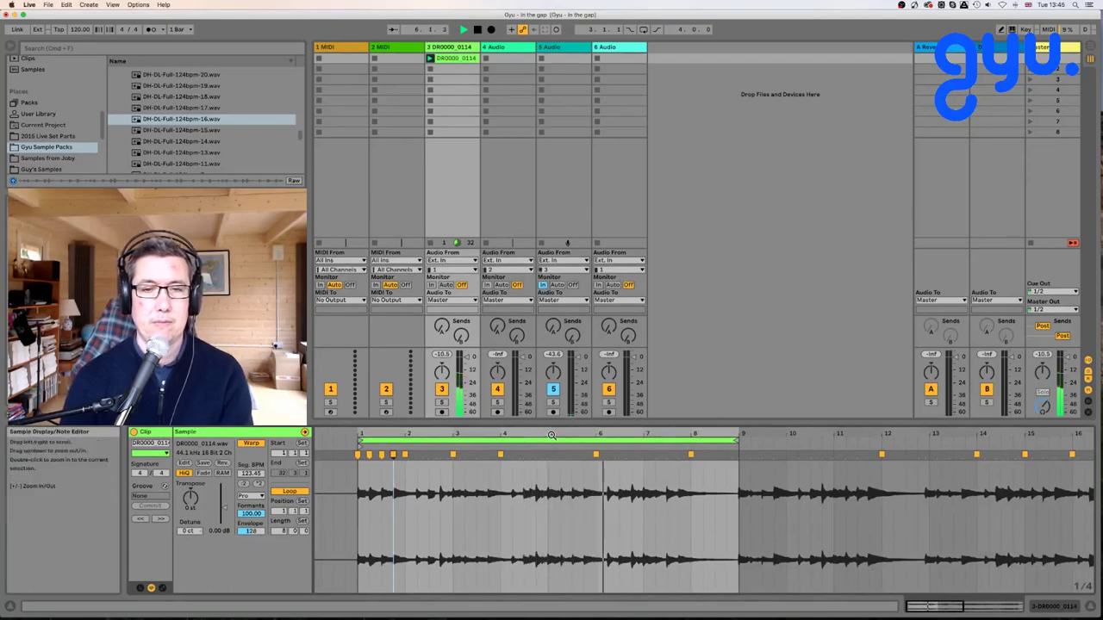
pyautogui.moveTo(591, 433); pyautogui.dragTo(591, 454)
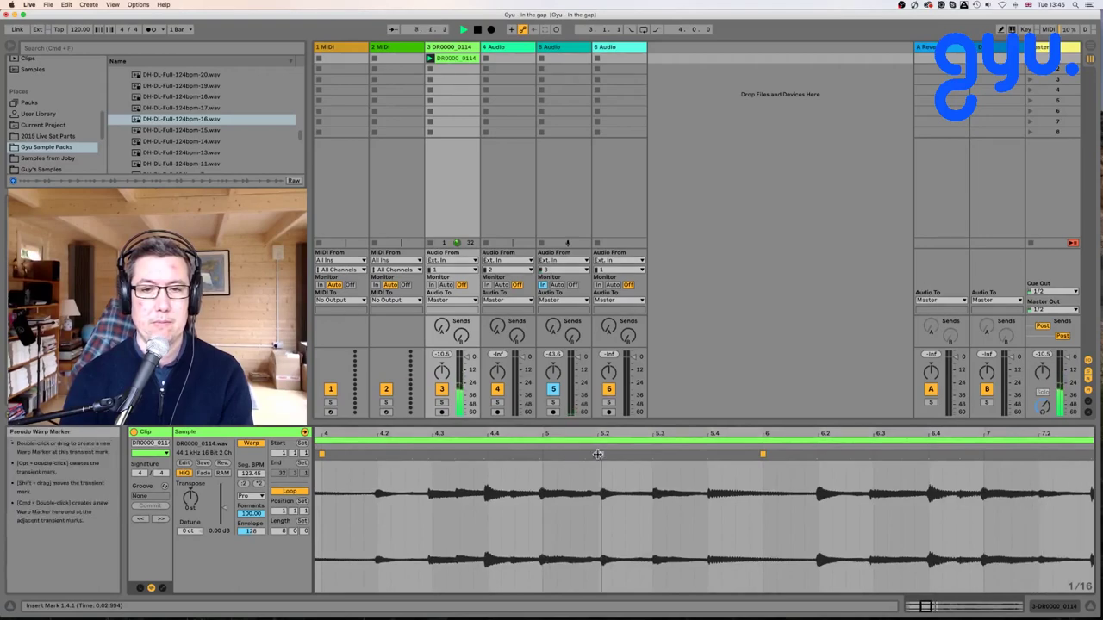
pyautogui.press('space')
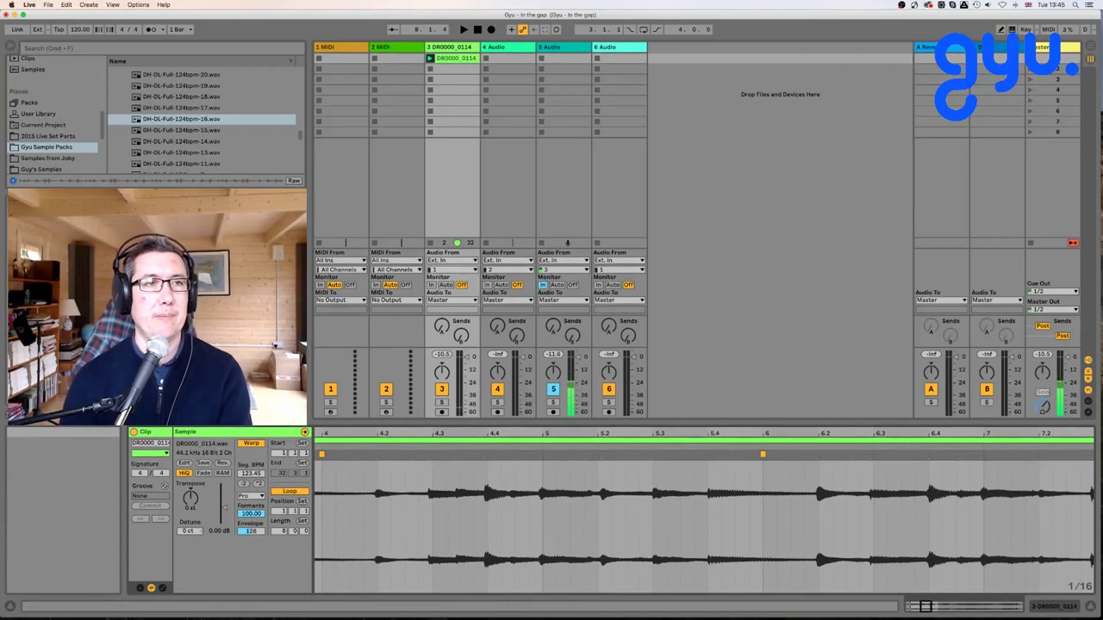
# Load the Echo effect from the FX collection onto audio track 3.
pyautogui.scroll(5, 50, 140)
pyautogui.scroll(5, 50, 140)
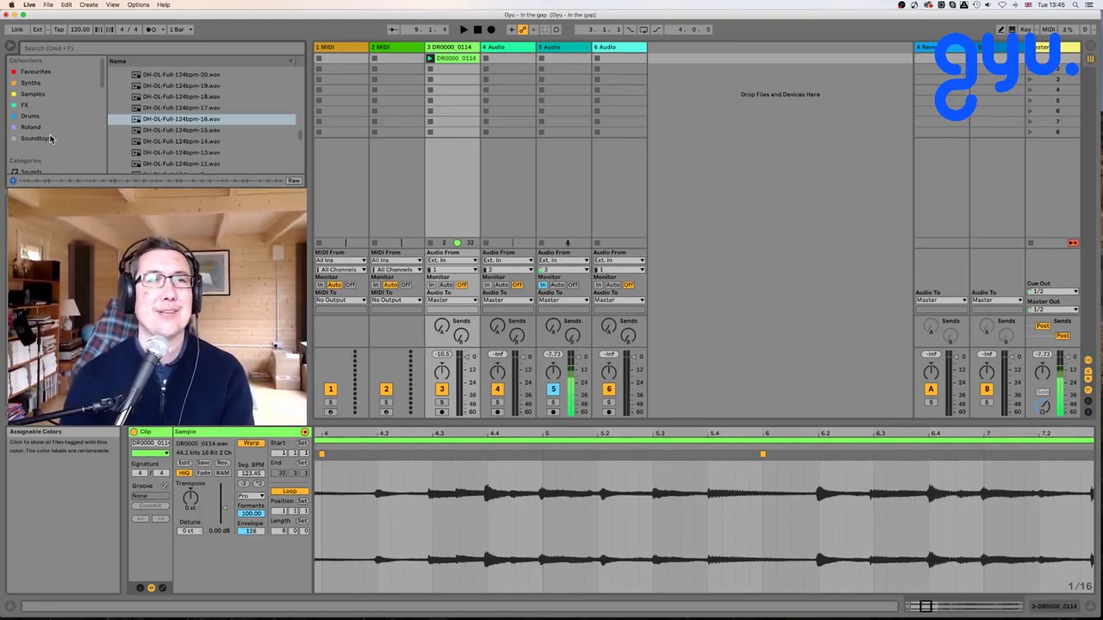
pyautogui.scroll(-4, 50, 140)
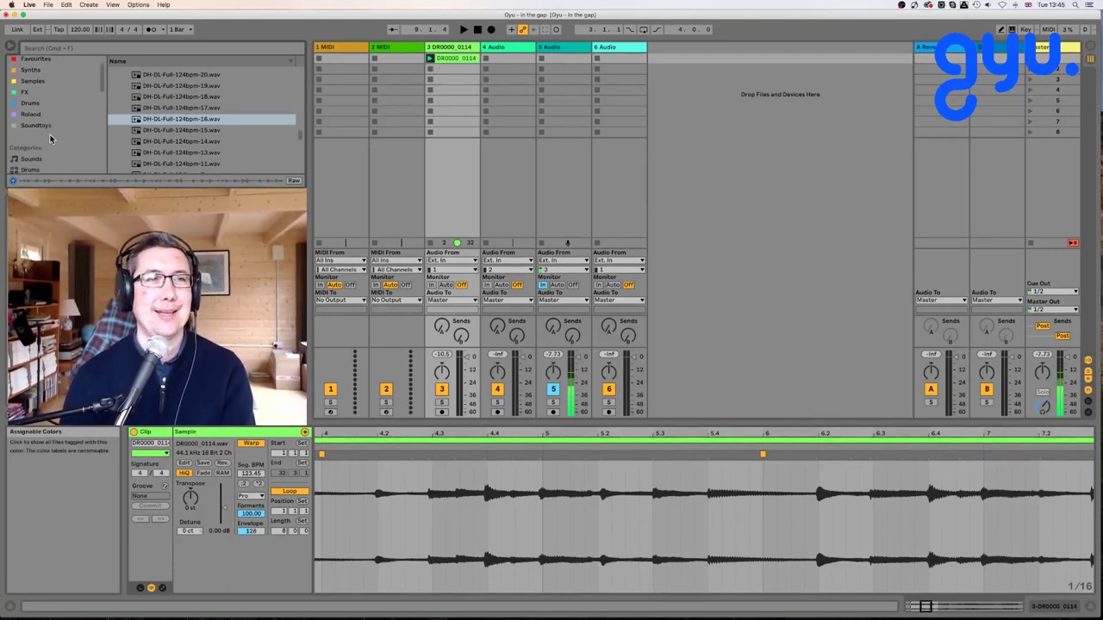
pyautogui.scroll(4, 50, 139)
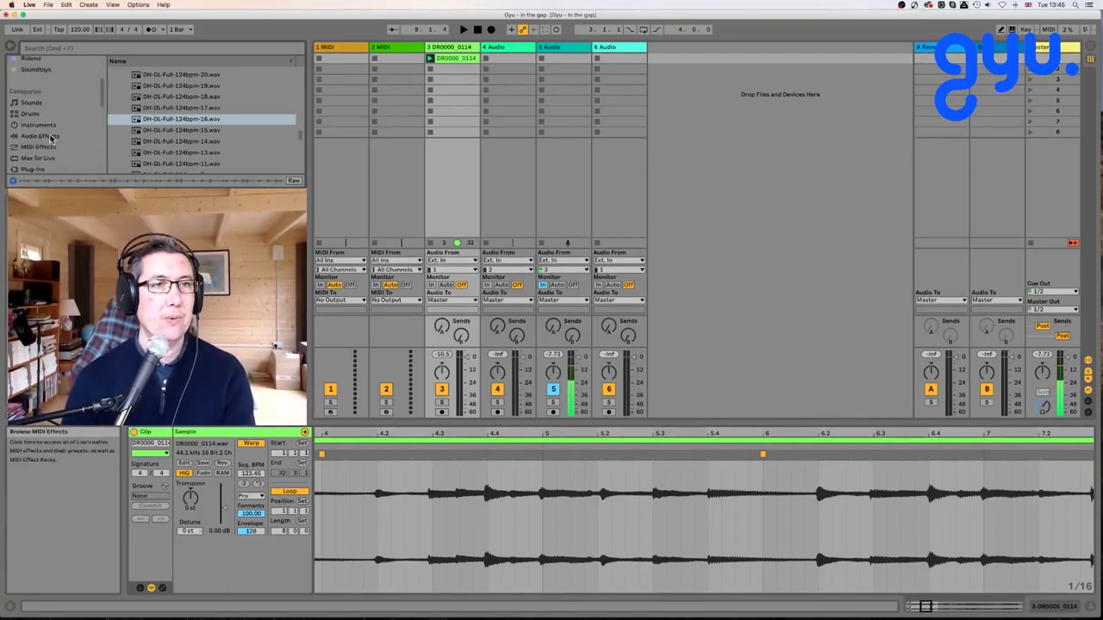
pyautogui.click(27, 105)
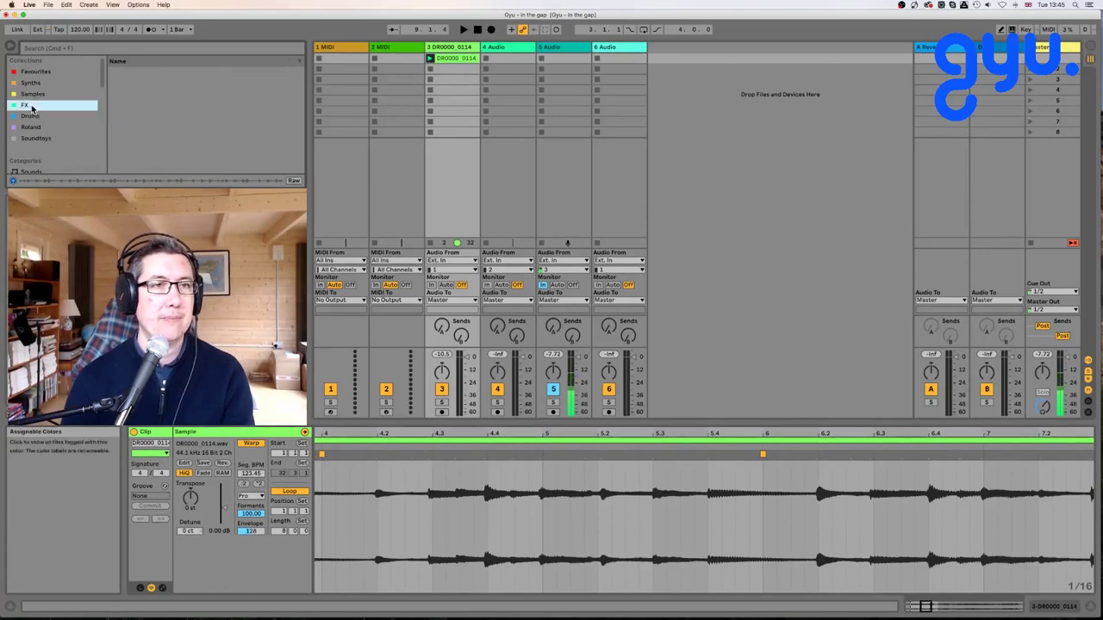
pyautogui.doubleClick(136, 95)
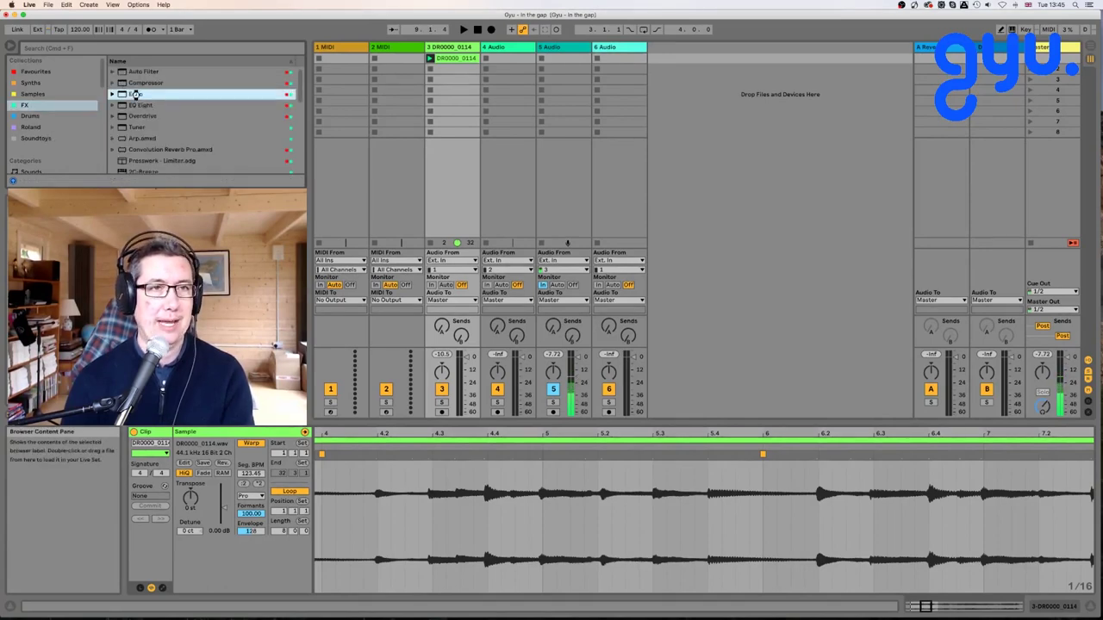
# Set Echo's dry/wet to 45% and both delay times to 1/16 while auditioning the clip.
pyautogui.press('space')
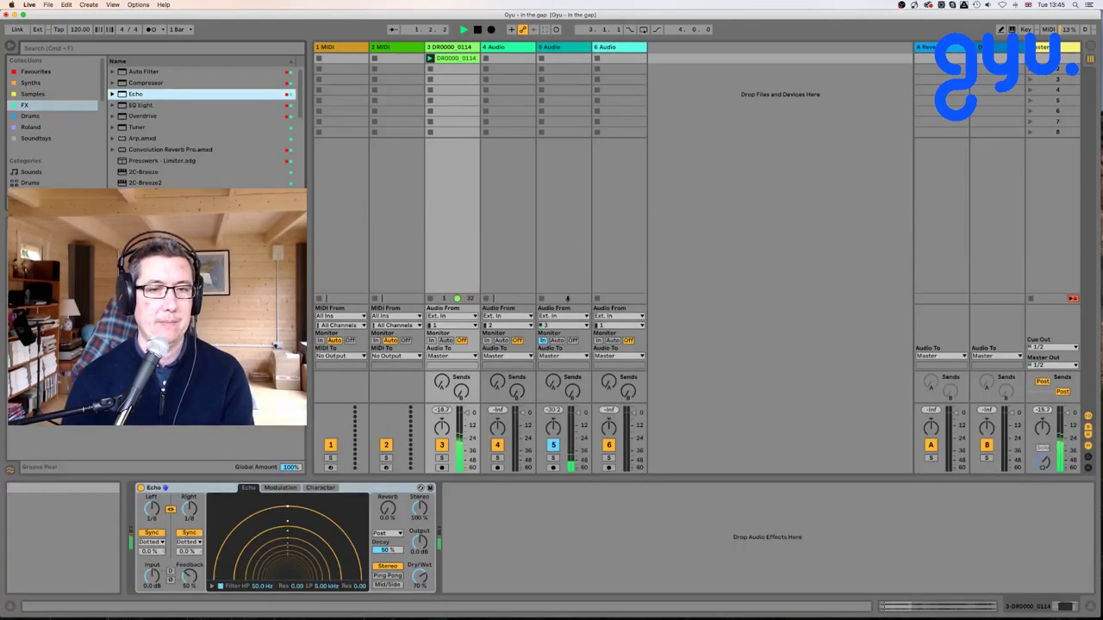
pyautogui.moveTo(419, 577); pyautogui.dragTo(419, 567)
pyautogui.moveTo(191, 511); pyautogui.dragTo(192, 519)
pyautogui.press('space')
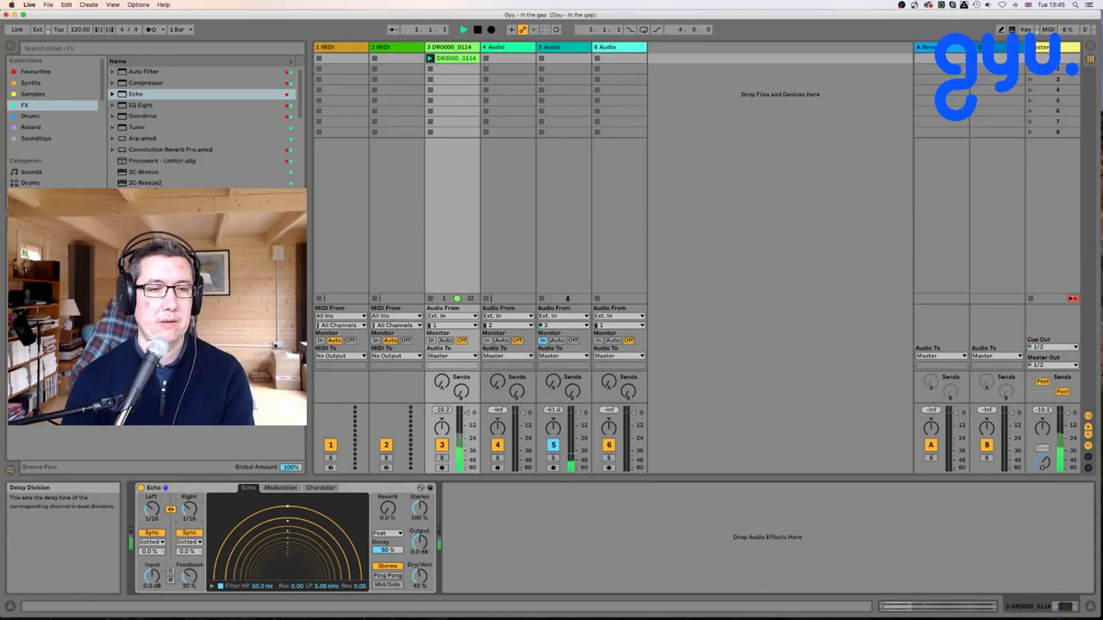
# Set Echo's left and right delay times to 1/4 and raise its high-pass filter to 286 Hz.
pyautogui.click(320, 488)
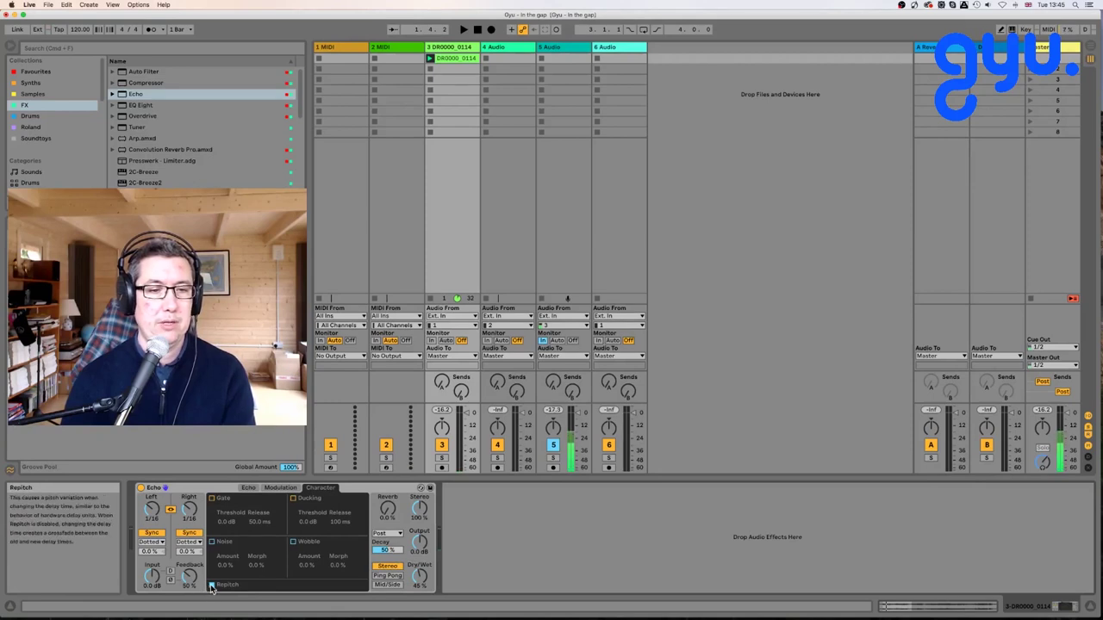
pyautogui.click(248, 488)
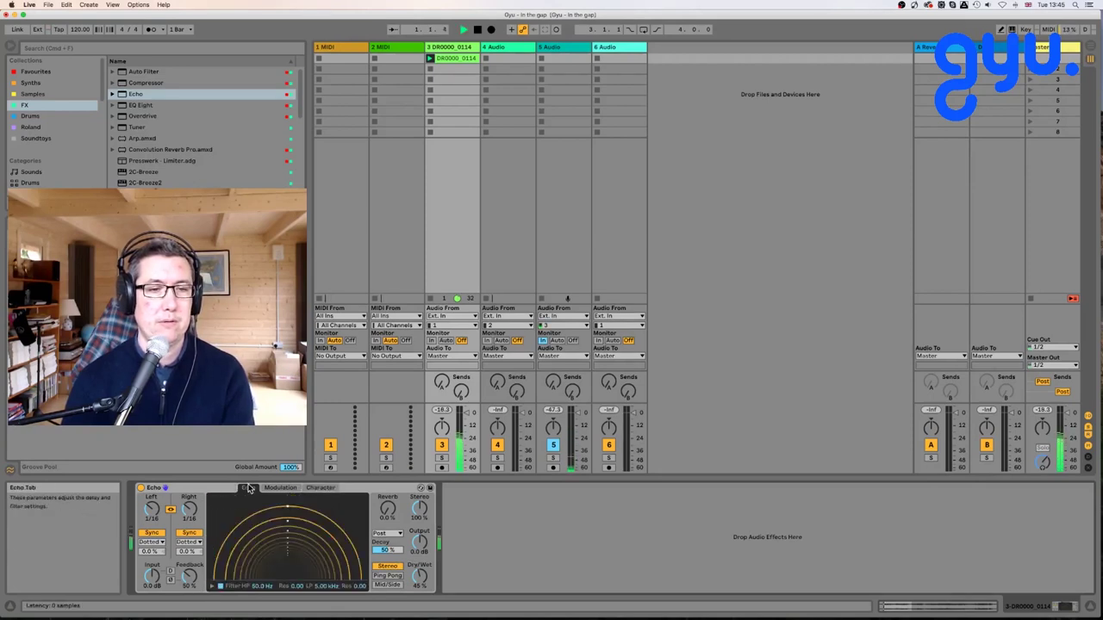
pyautogui.moveTo(189, 508); pyautogui.dragTo(191, 496)
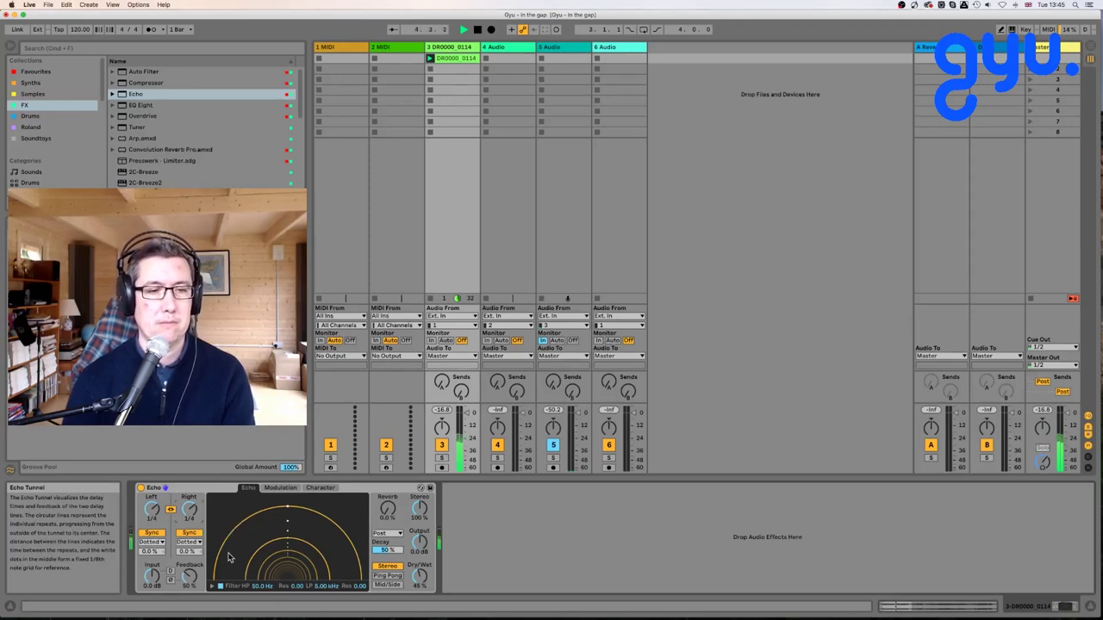
pyautogui.click(210, 587)
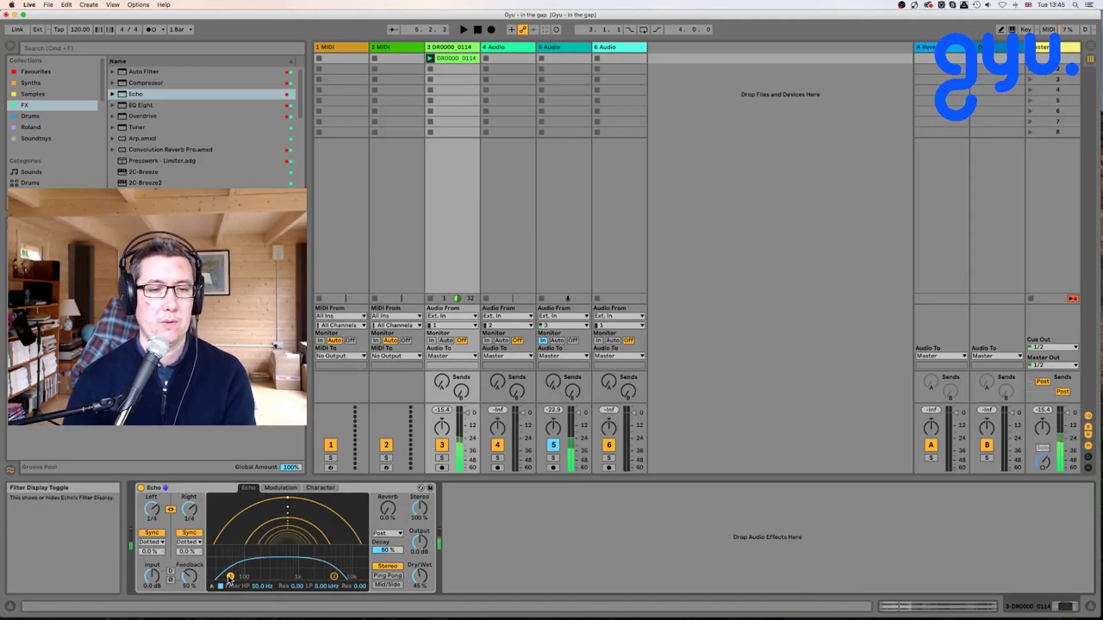
pyautogui.moveTo(243, 574); pyautogui.dragTo(270, 574)
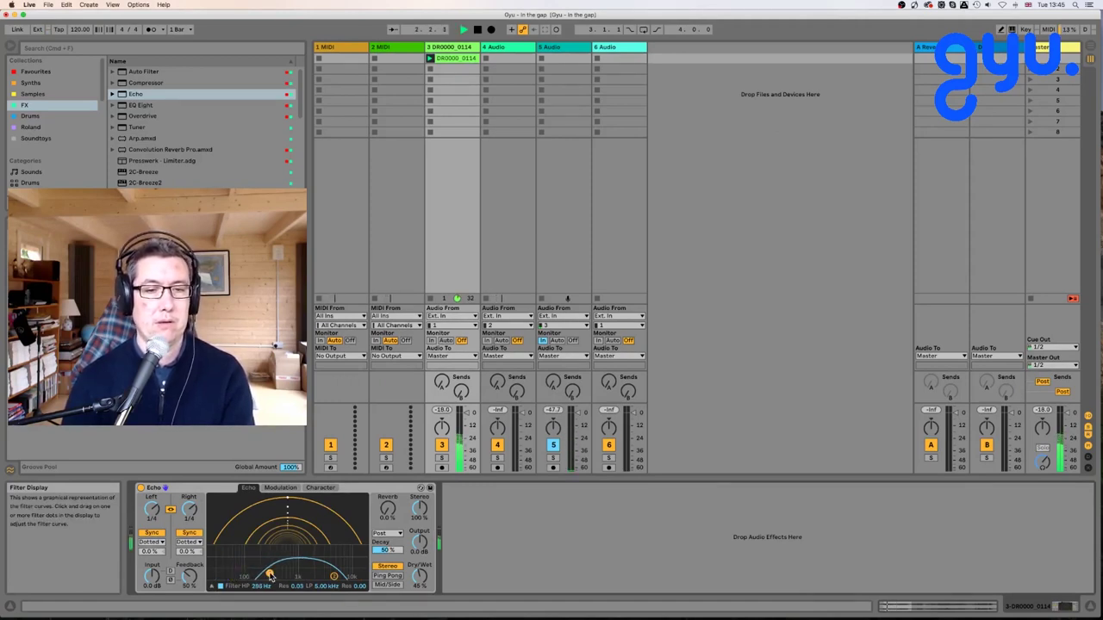
# Switch Echo to Mid/Side mode and offset the mid delay to -0.7% and the side delay to 0.7%.
pyautogui.click(379, 576)
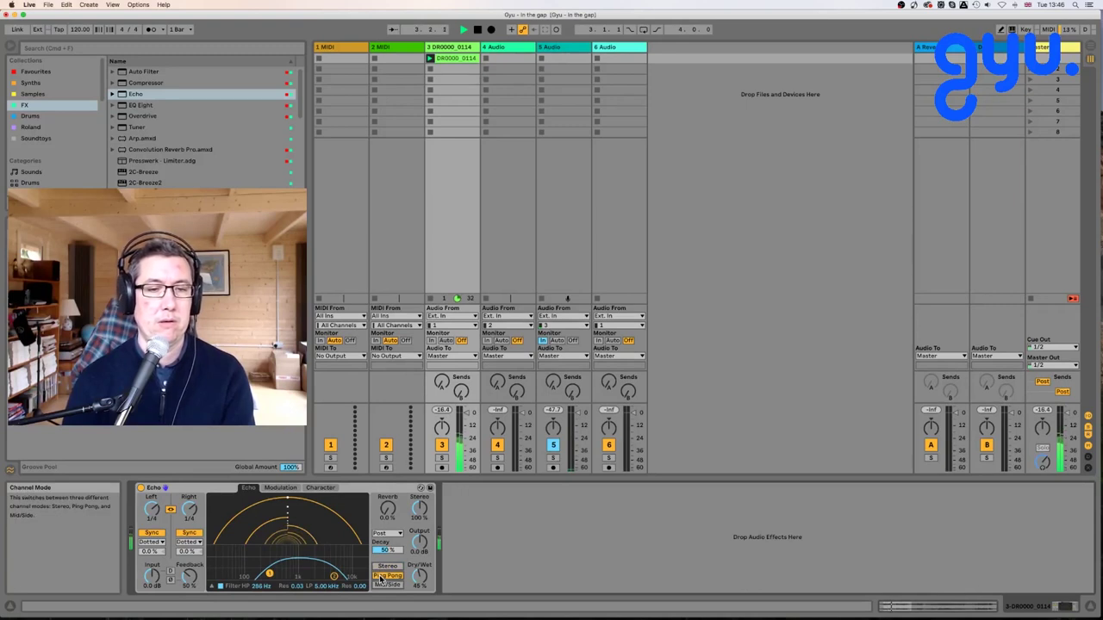
pyautogui.click(385, 585)
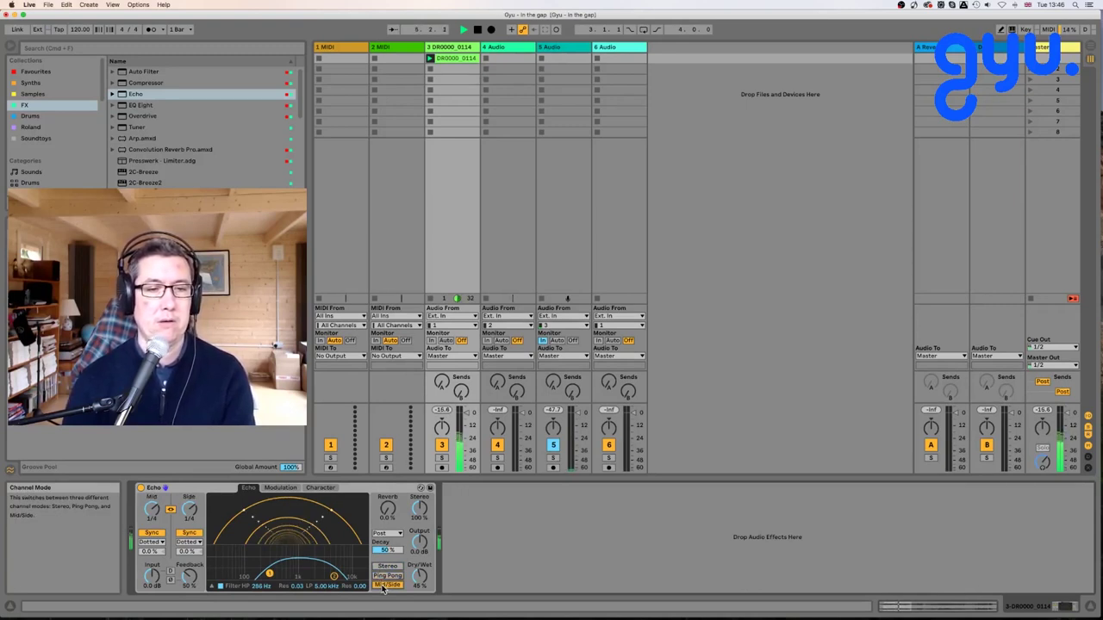
pyautogui.moveTo(188, 552); pyautogui.dragTo(189, 543)
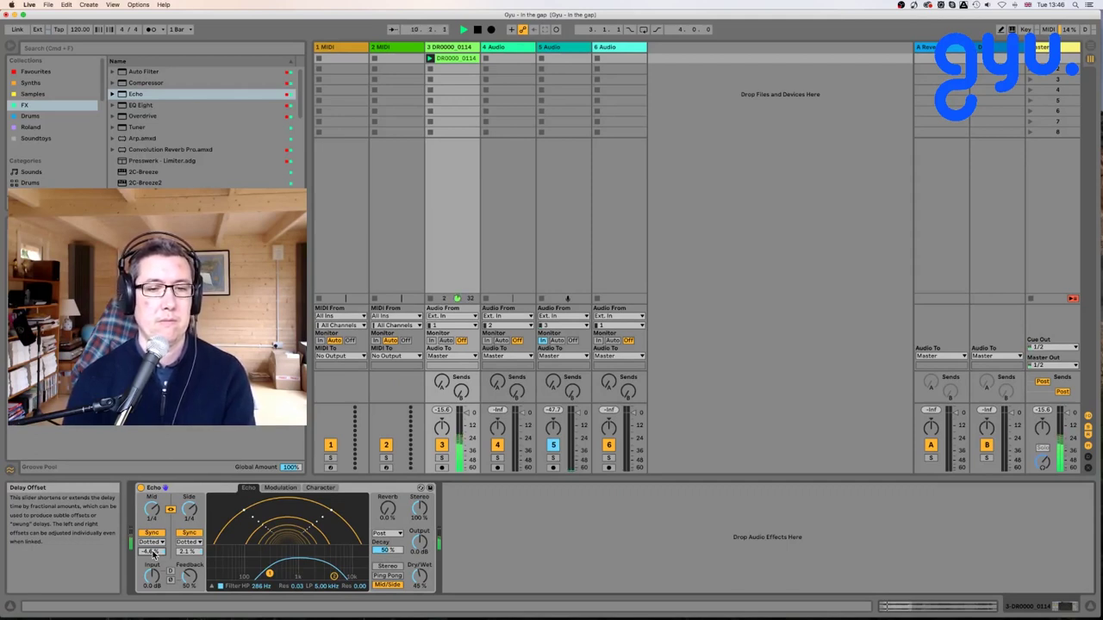
pyautogui.press('space')
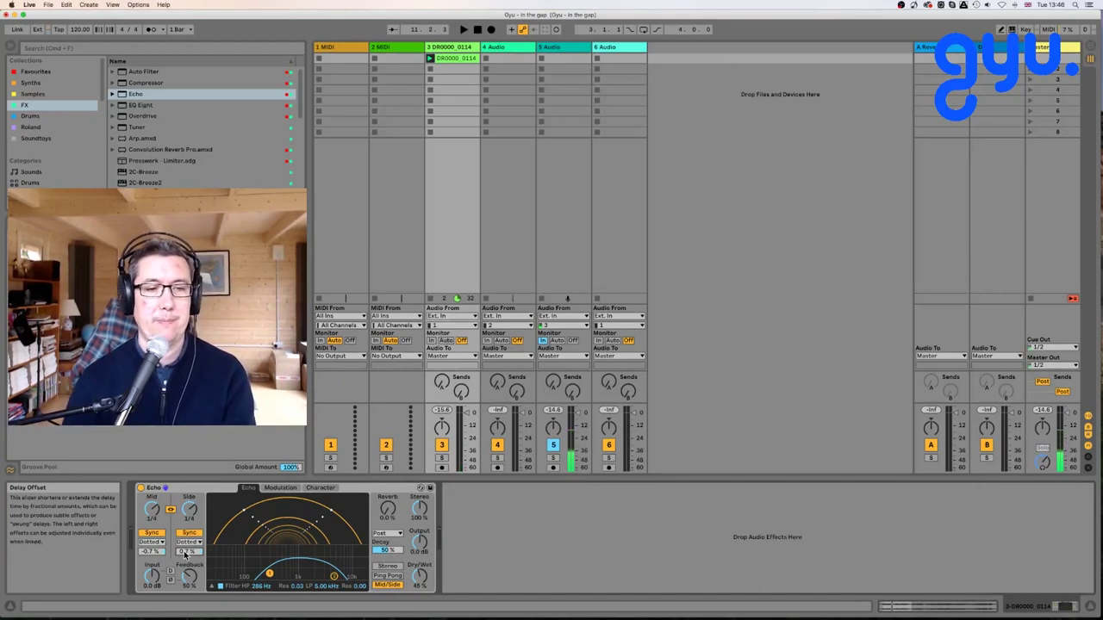
# Try Echo's input distortion with 14 dB input gain, and its feedback invert with 15 dB input gain.
pyautogui.press('space')
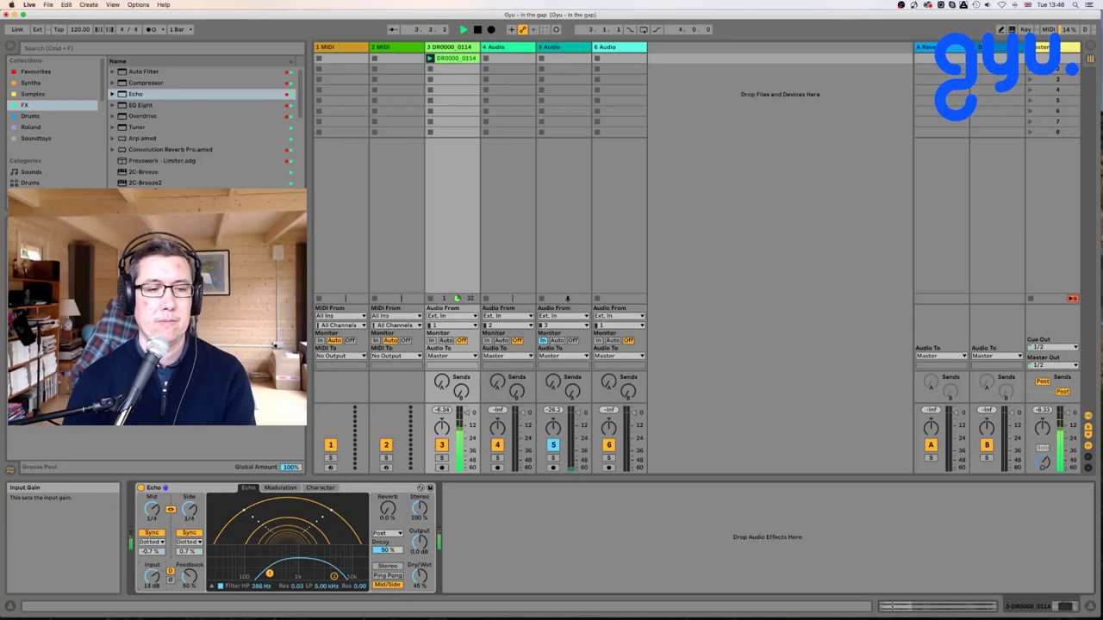
pyautogui.press('space')
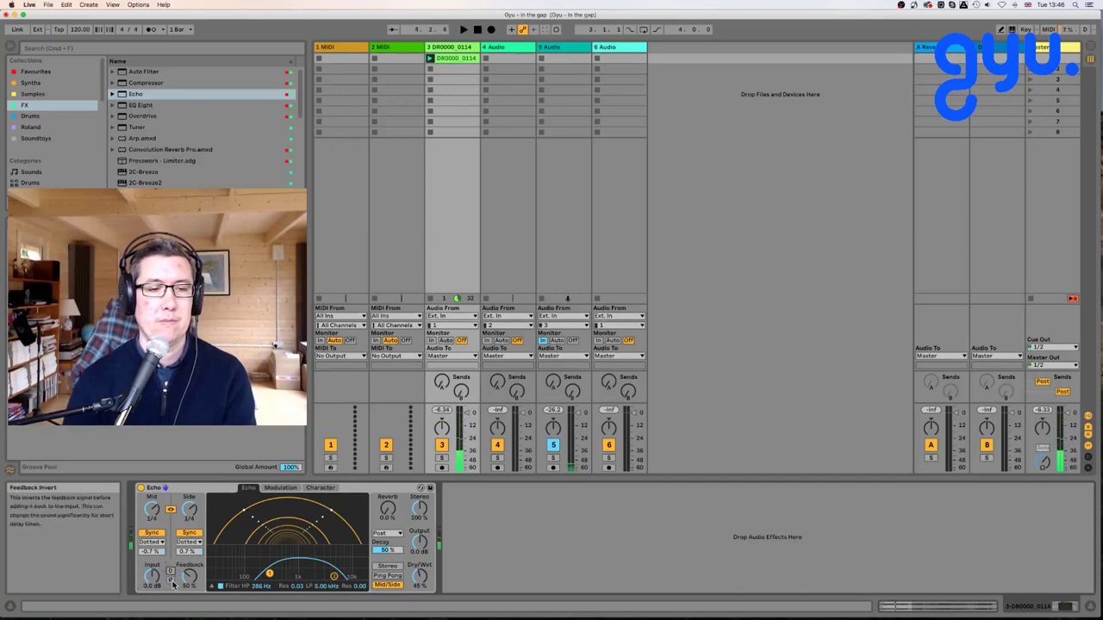
pyautogui.press('space')
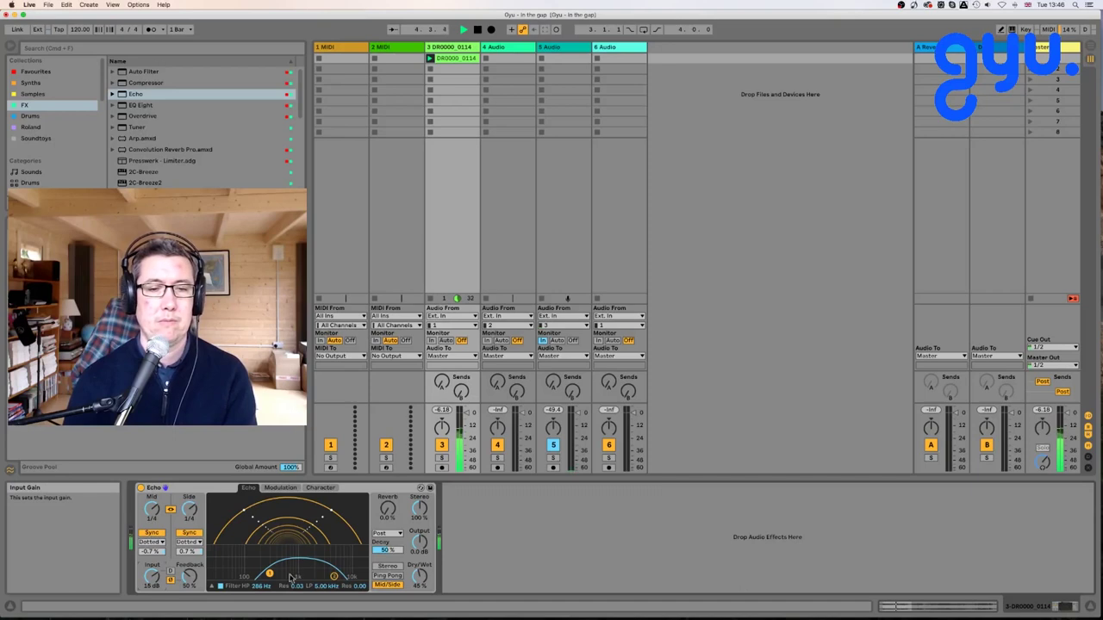
# Lower Echo's dry/wet balance to about 40% while auditioning the clip.
pyautogui.moveTo(419, 575); pyautogui.dragTo(419, 589)
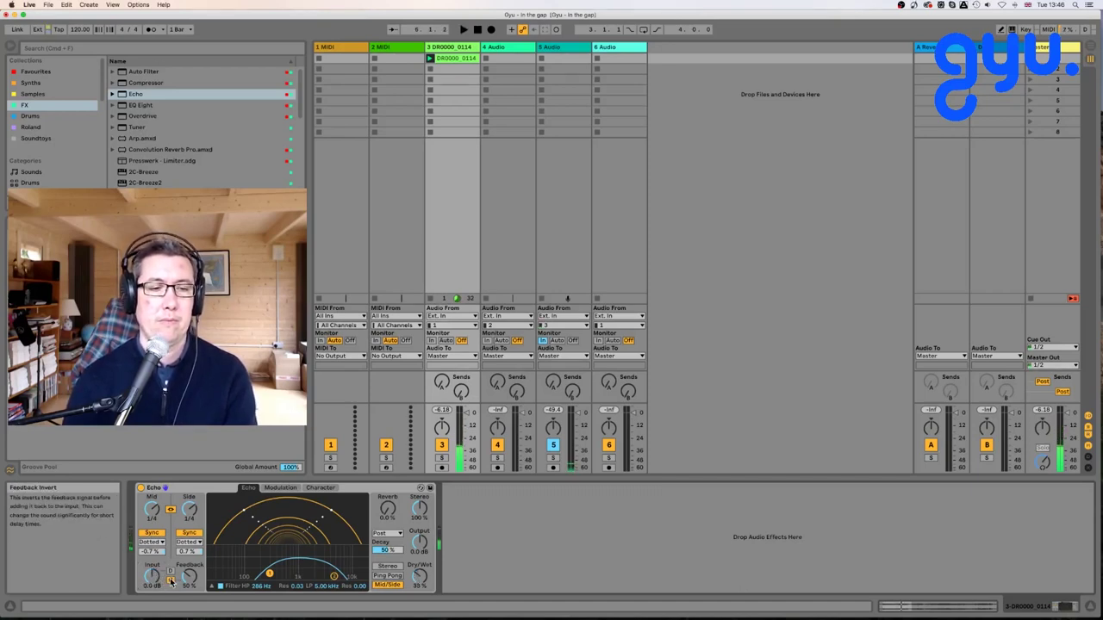
pyautogui.press('space')
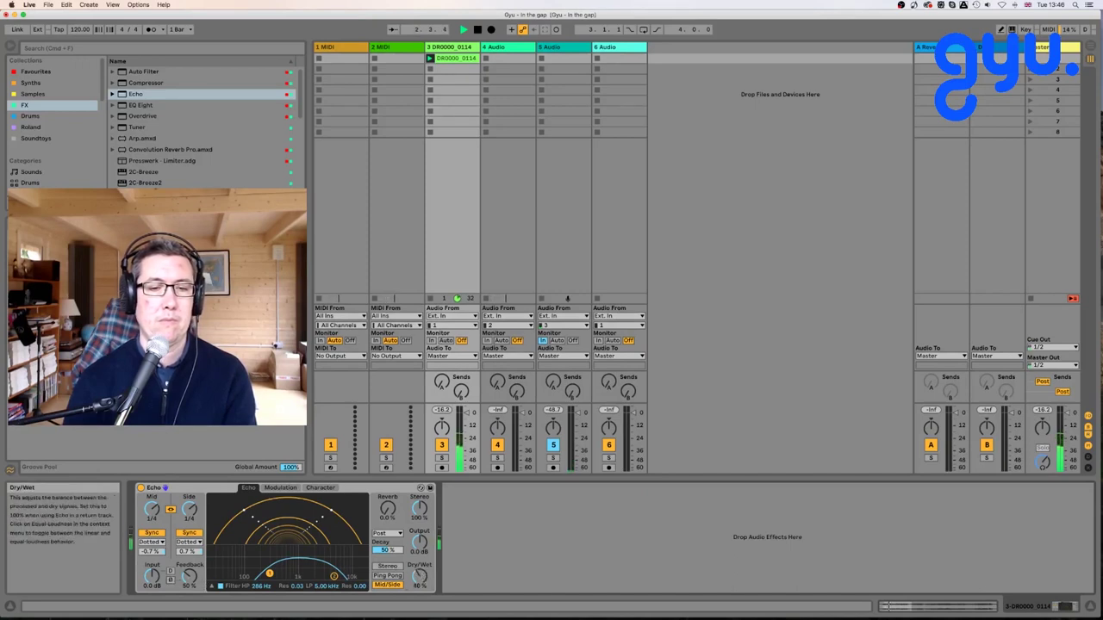
pyautogui.press('space')
pyautogui.moveTo(419, 576); pyautogui.dragTo(419, 575)
# Load the LittlePlate reverb from the Soundtoys collection after Echo on track 3.
pyautogui.scroll(-1, 170, 150)
pyautogui.scroll(-1, 170, 150)
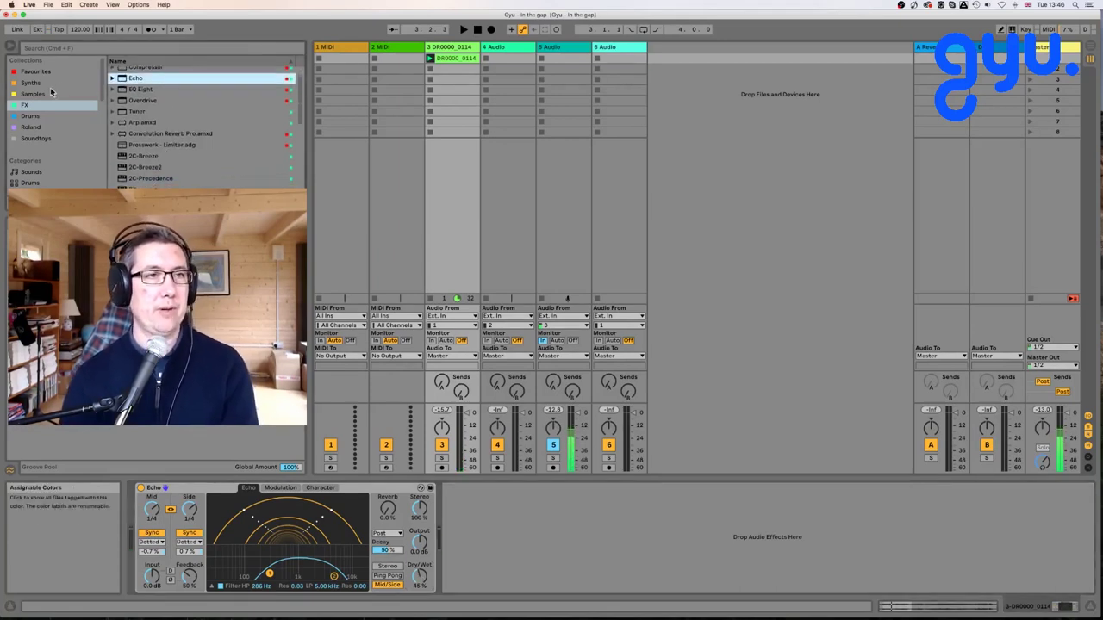
pyautogui.click(42, 139)
pyautogui.scroll(-5, 164, 122)
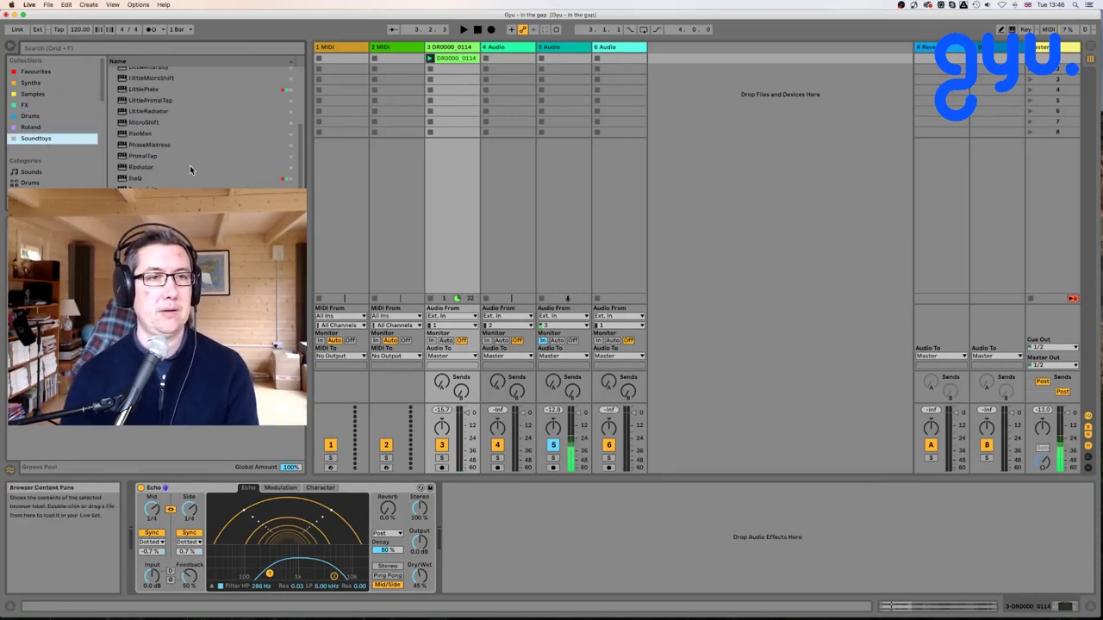
pyautogui.click(153, 91)
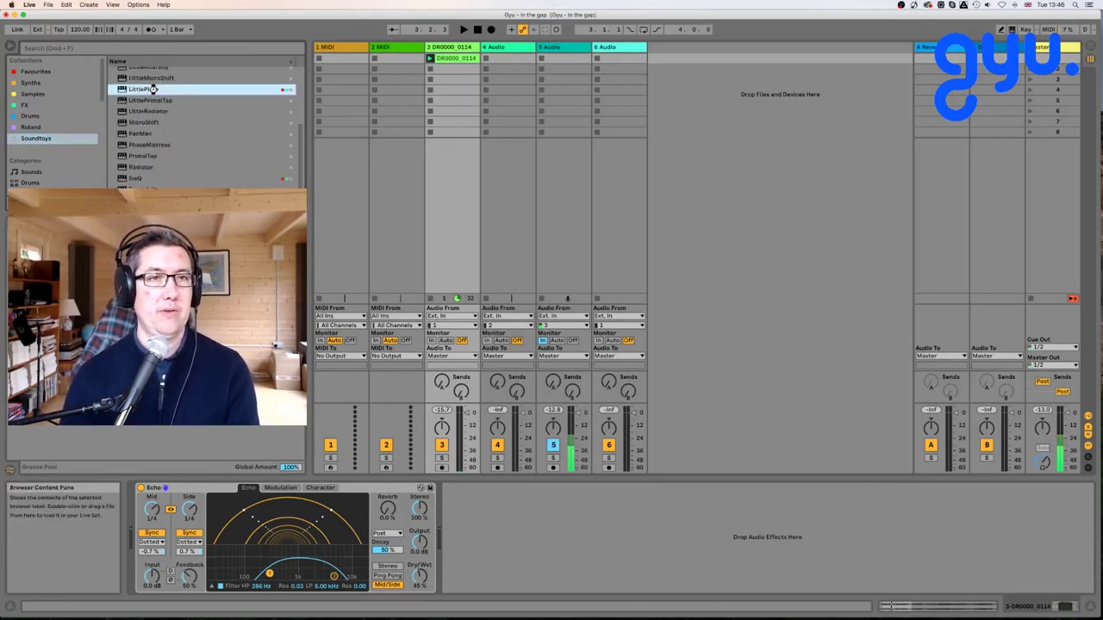
pyautogui.doubleClick(153, 90)
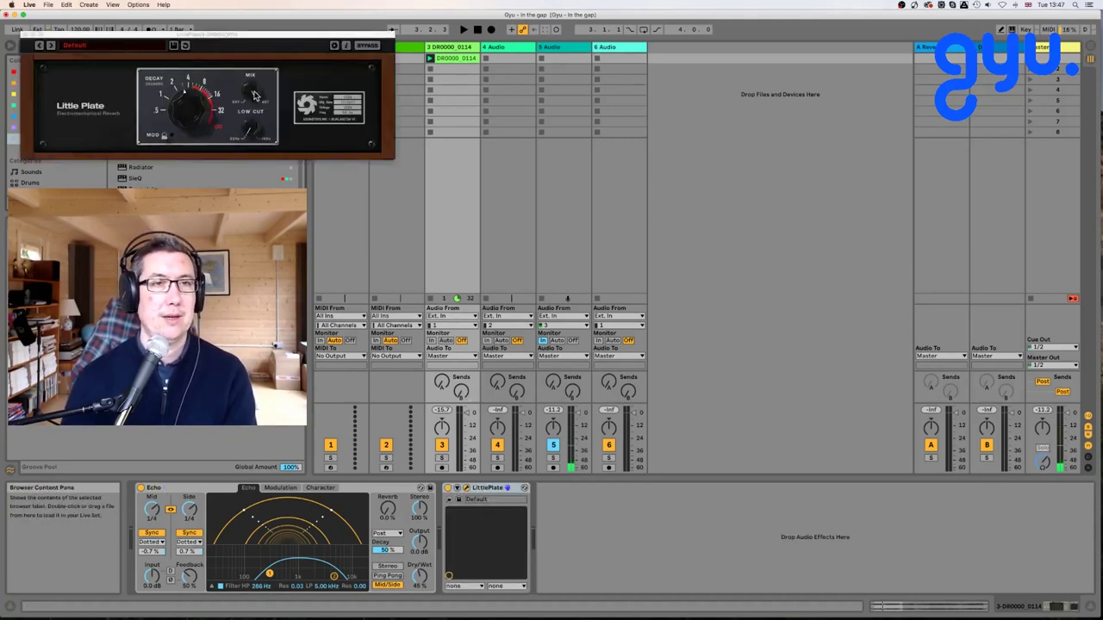
# Lower Little Plate's mix and adjust its low cut while auditioning the clip.
pyautogui.moveTo(254, 92); pyautogui.dragTo(254, 126)
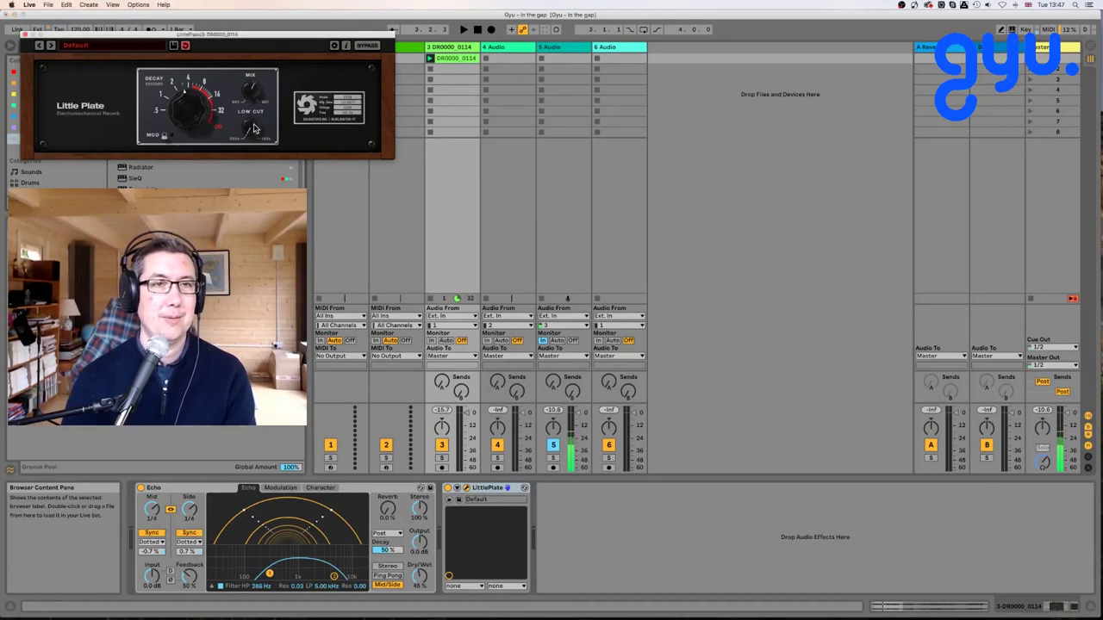
pyautogui.press('space')
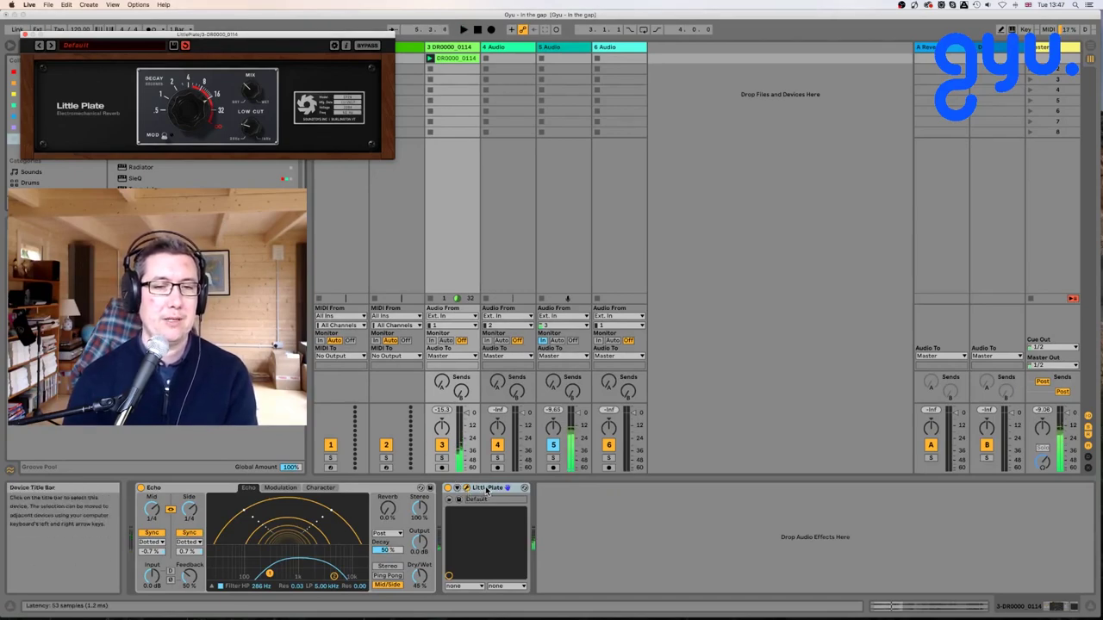
# Try LittlePlate ahead of Echo in track 3's device chain while auditioning, and move it back after Echo.
pyautogui.click(488, 490)
pyautogui.moveTo(487, 490); pyautogui.dragTo(155, 508)
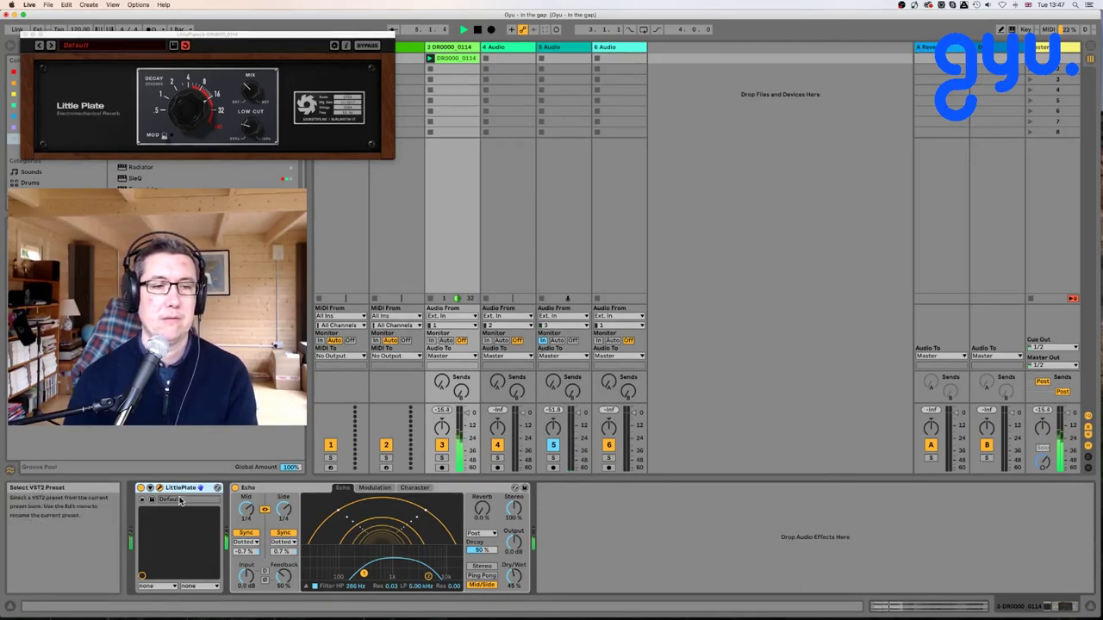
pyautogui.moveTo(381, 501); pyautogui.dragTo(536, 514)
pyautogui.press('space')
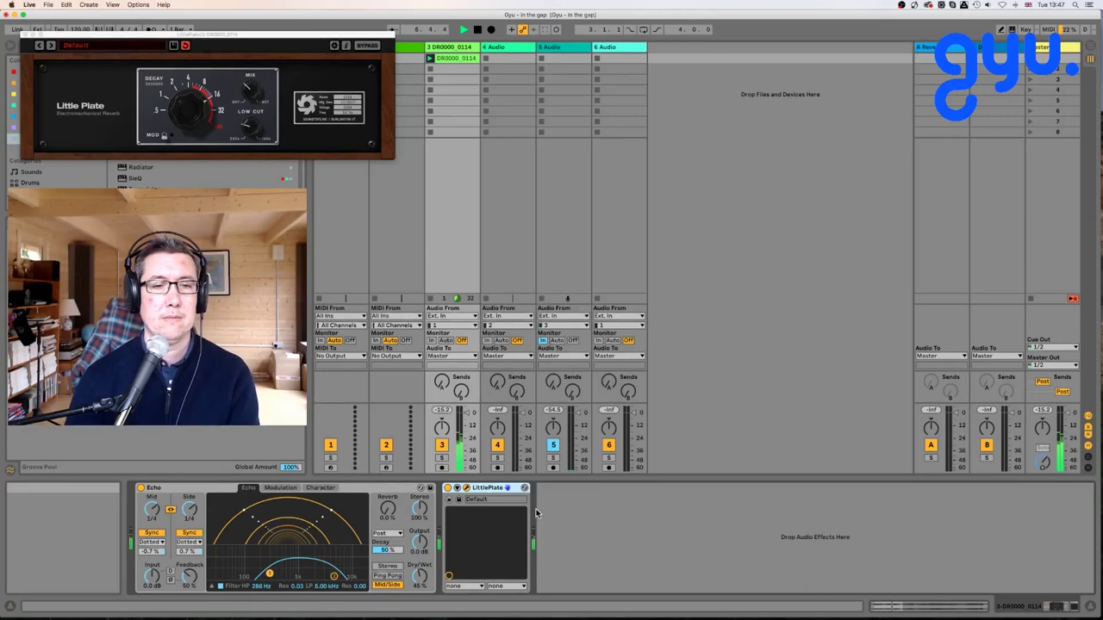
# Close the Little Plate window and load Auto Filter from the Favourites collection ahead of Echo on track 3.
pyautogui.click(24, 36)
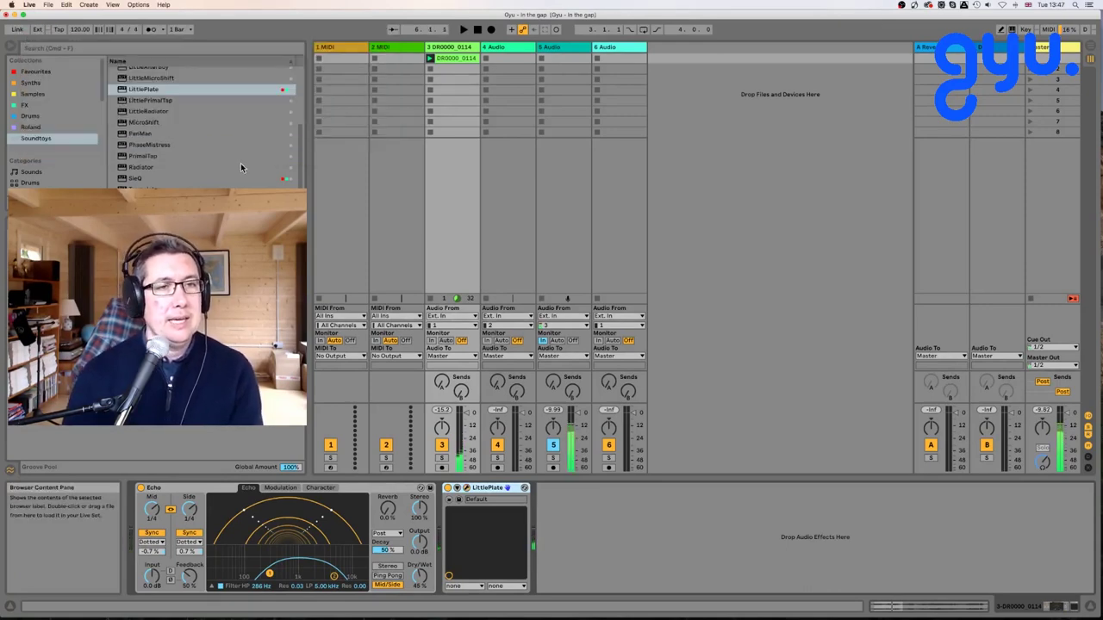
pyautogui.scroll(3, 240, 163)
pyautogui.click(41, 73)
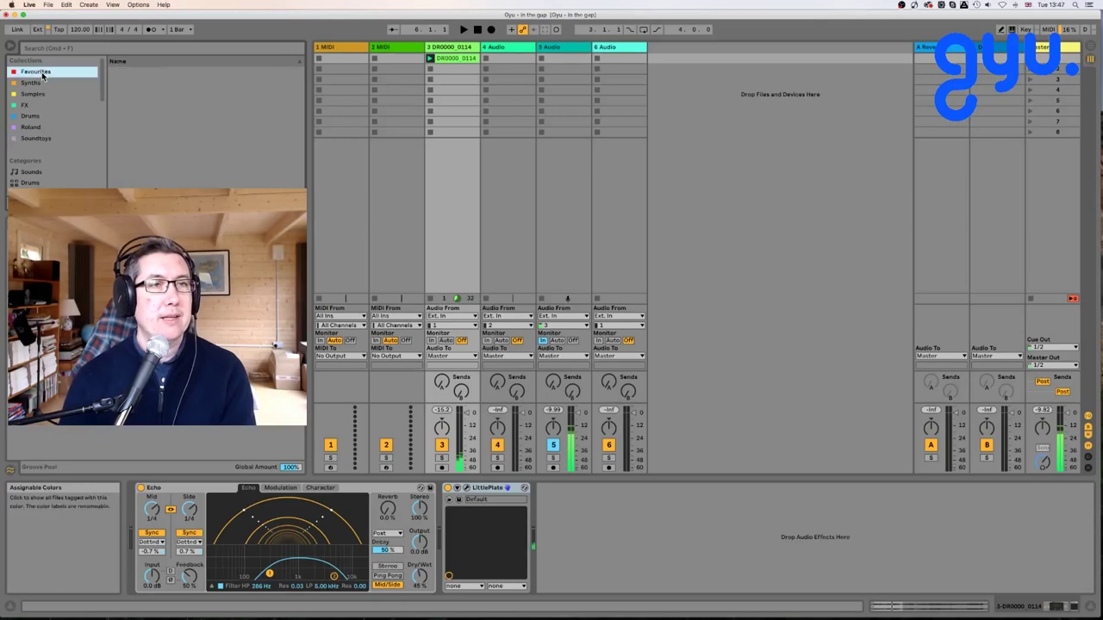
pyautogui.click(150, 73)
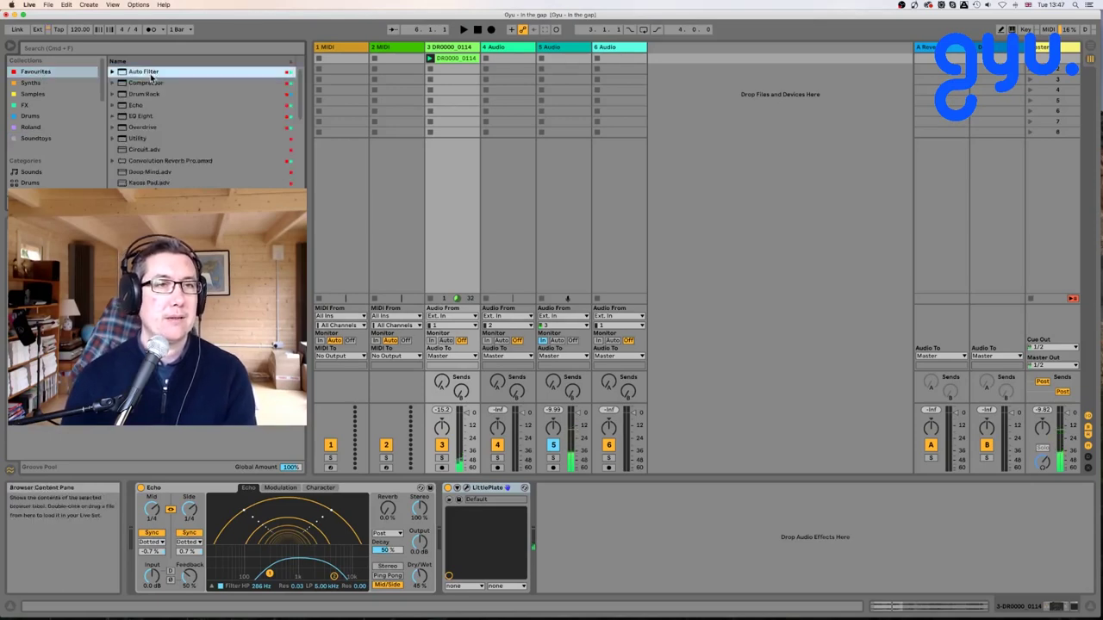
pyautogui.press('Return')
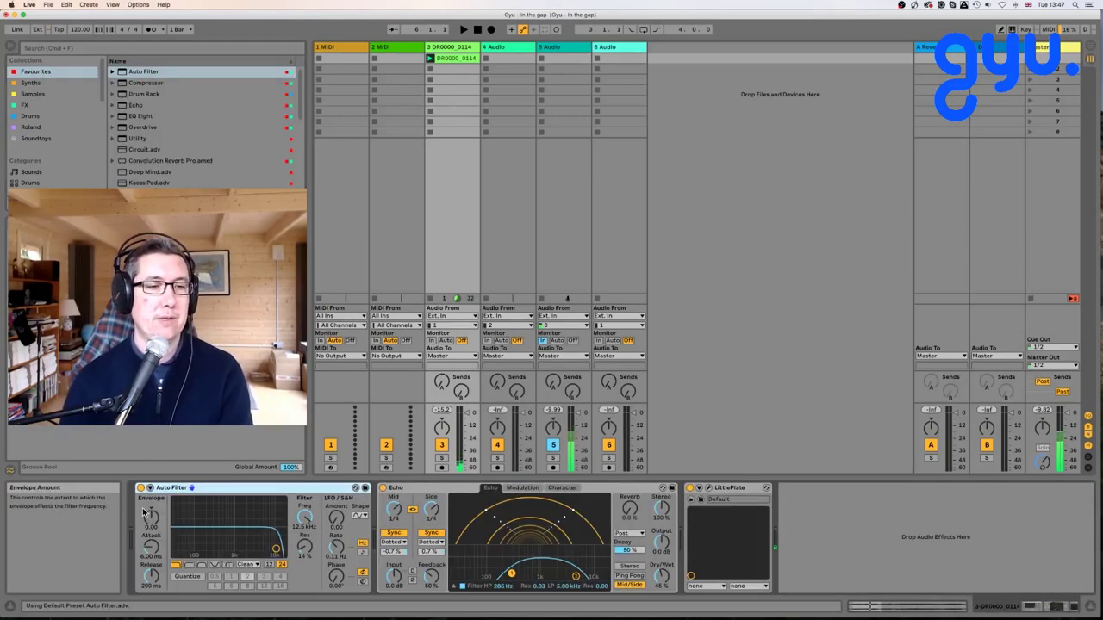
# Set Auto Filter to the Morph type with about 571 Hz cutoff and 47% resonance, and sweep its Morph control while auditioning.
pyautogui.click(227, 564)
pyautogui.moveTo(251, 538); pyautogui.dragTo(225, 533)
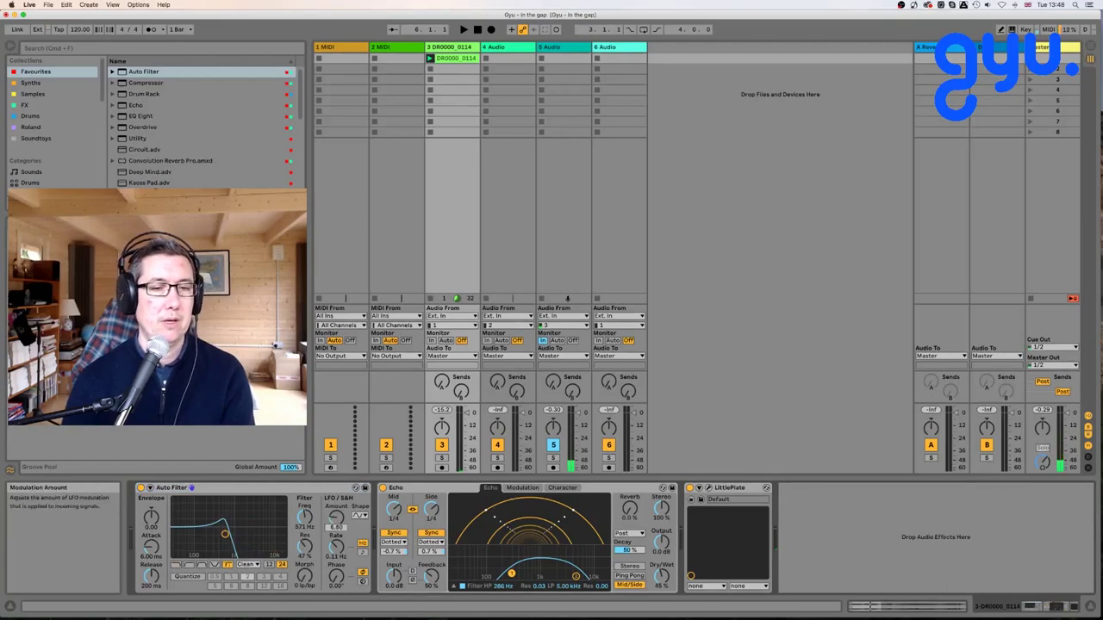
pyautogui.moveTo(306, 585); pyautogui.dragTo(305, 484)
pyautogui.press('space')
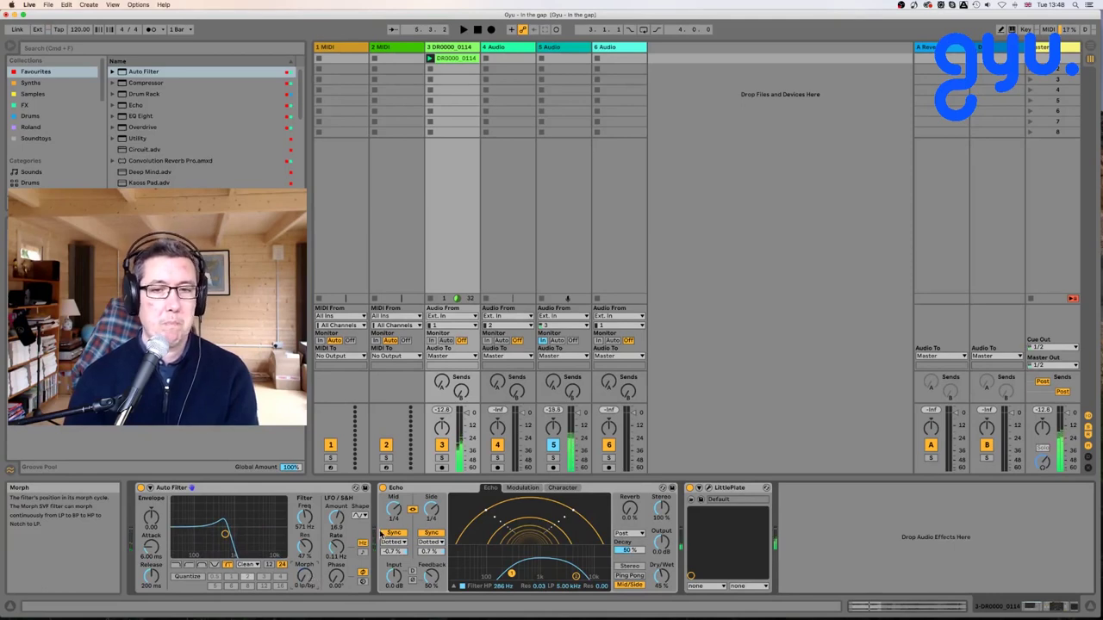
# Add the Max for Live LFO audio effect between Auto Filter and Echo on track 3.
pyautogui.scroll(-3, 53, 145)
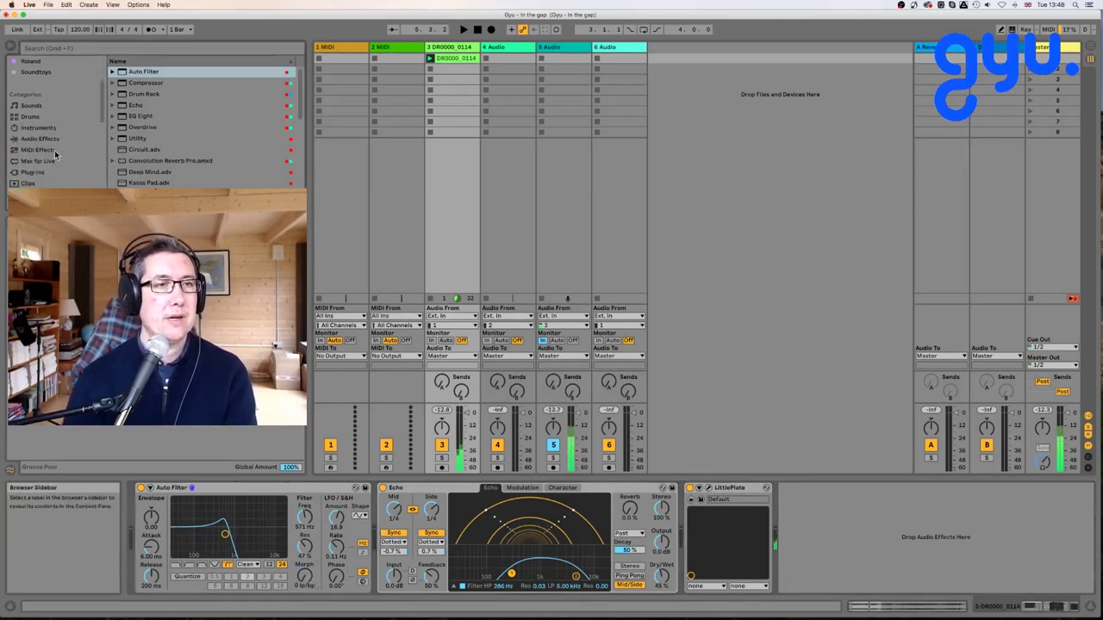
pyautogui.scroll(-1, 55, 154)
pyautogui.click(50, 141)
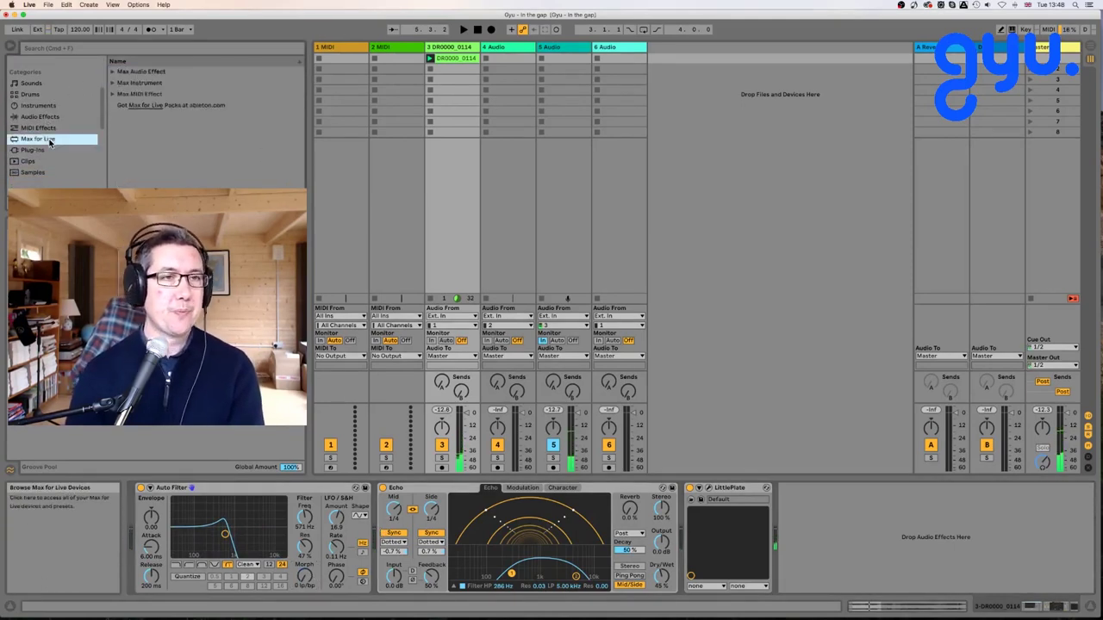
pyautogui.click(112, 71)
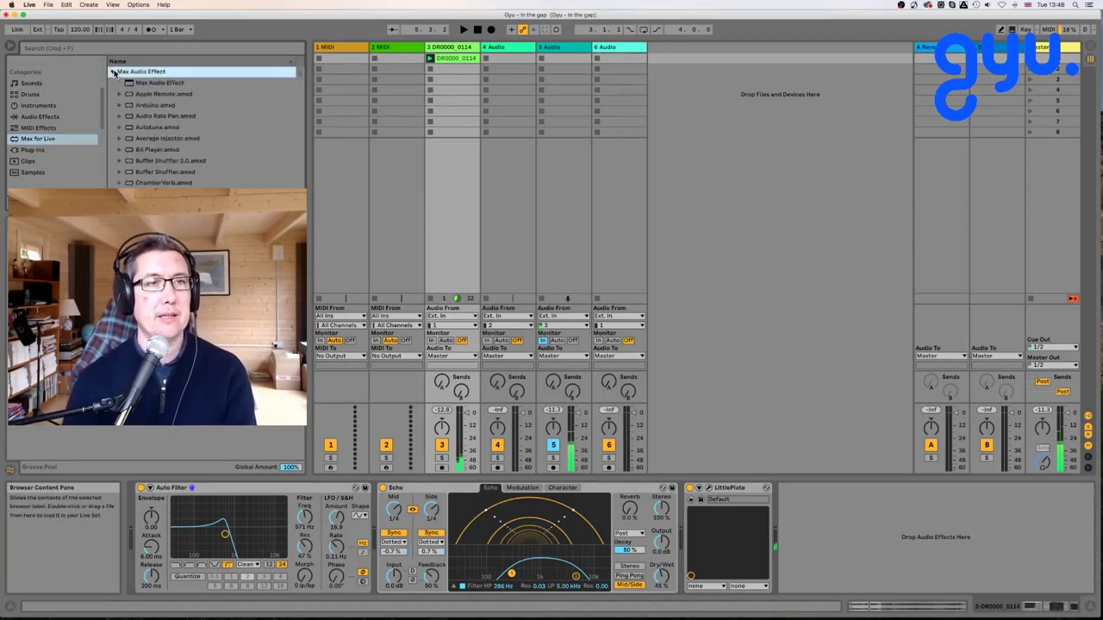
pyautogui.scroll(-10, 194, 155)
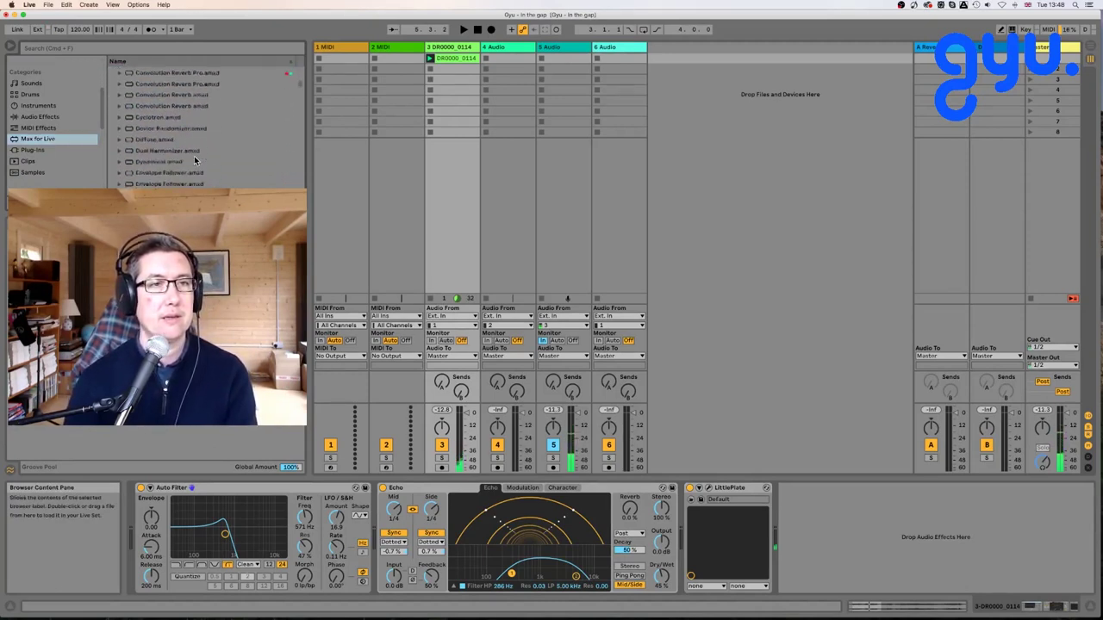
pyautogui.scroll(-10, 195, 160)
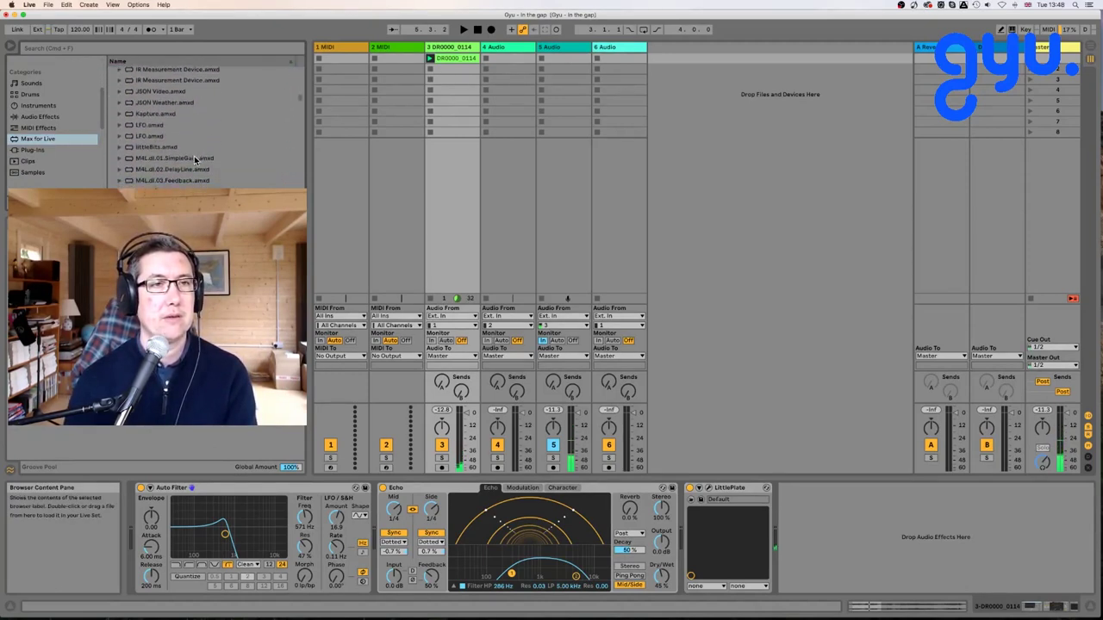
pyautogui.click(158, 110)
pyautogui.moveTo(419, 465); pyautogui.dragTo(381, 503)
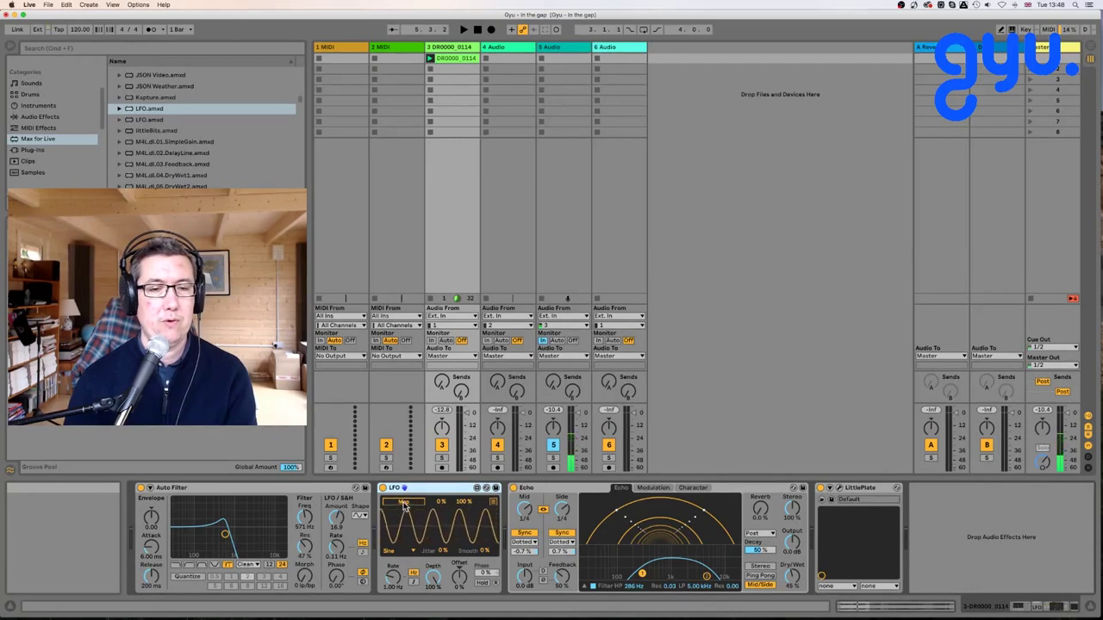
# Map the LFO to Auto Filter's Morph, sync its rate to tempo at 8, and audition the clip.
pyautogui.click(303, 576)
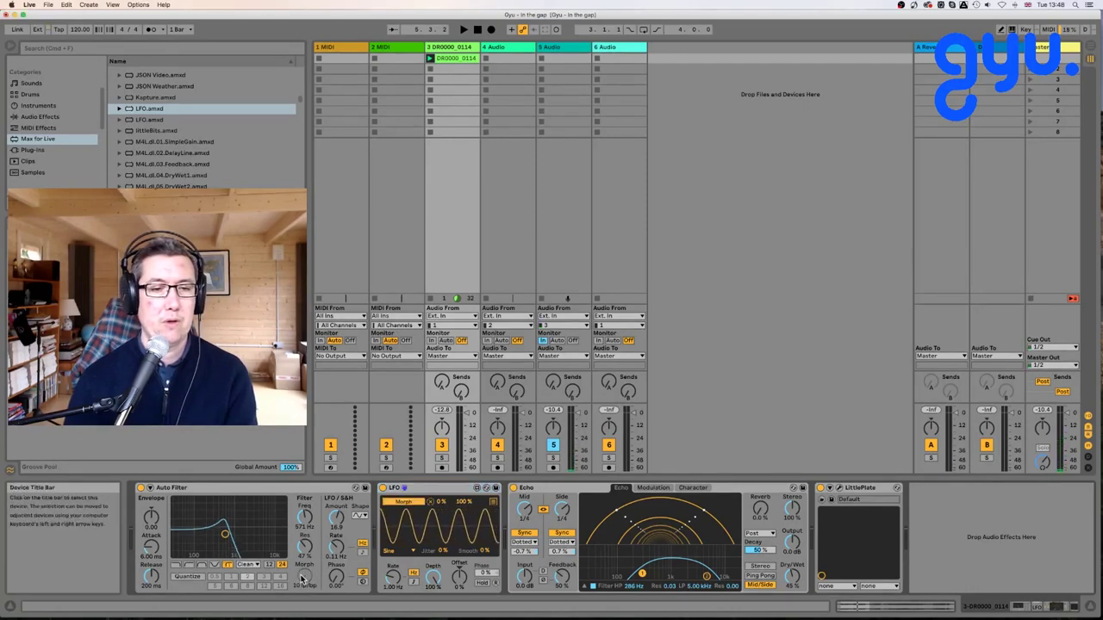
pyautogui.moveTo(393, 576); pyautogui.dragTo(393, 594)
pyautogui.click(413, 583)
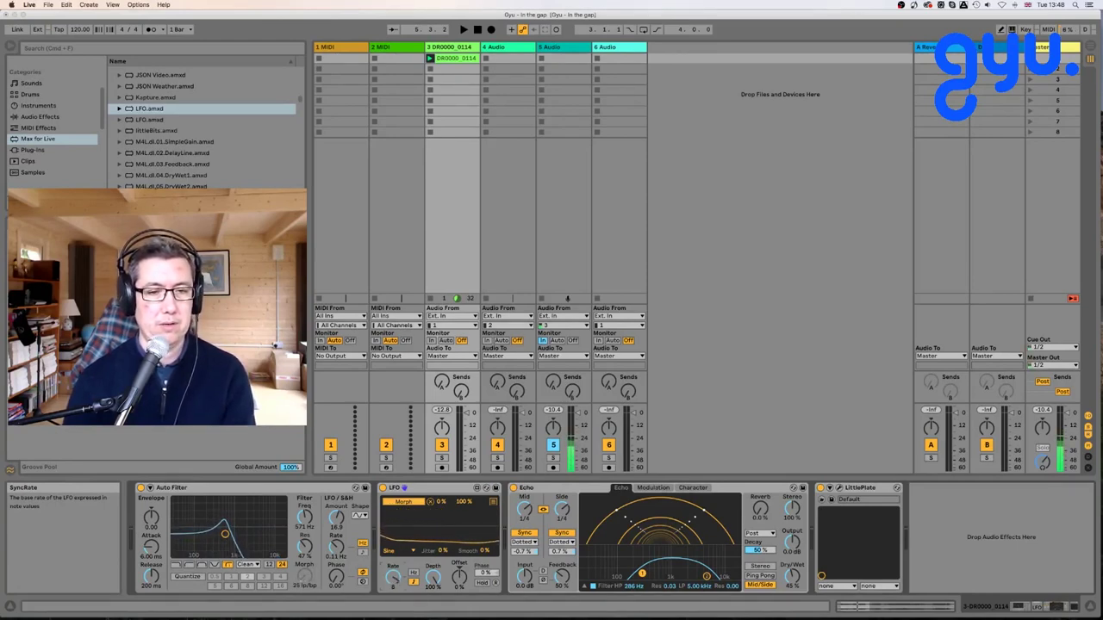
pyautogui.press('space')
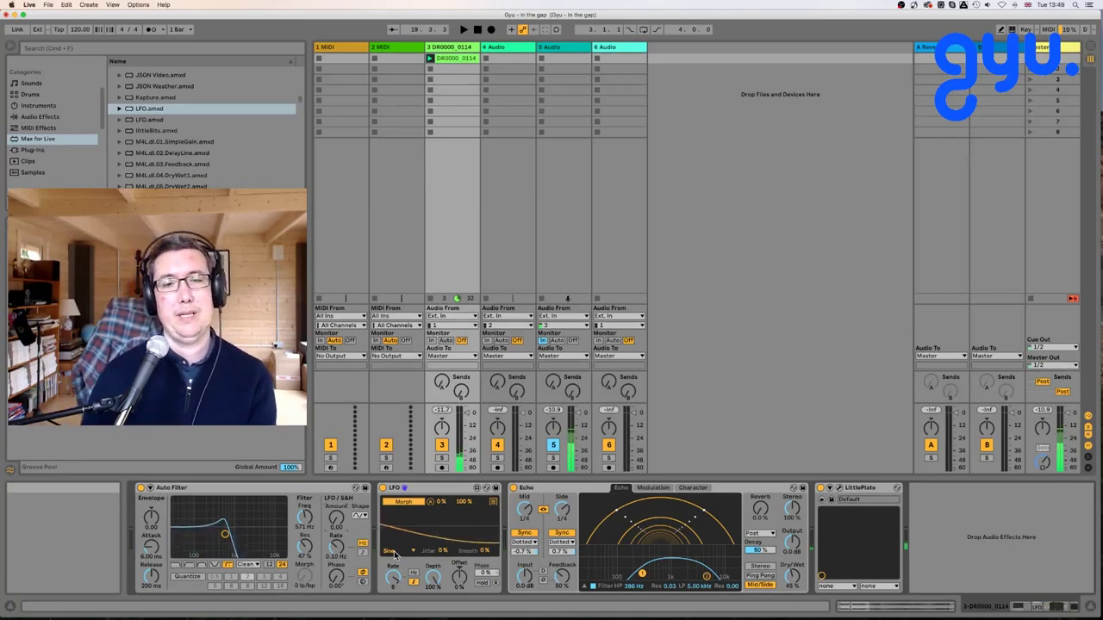
# Try the Triangle shape on the LFO while auditioning, and return it to Sine.
pyautogui.click(393, 554)
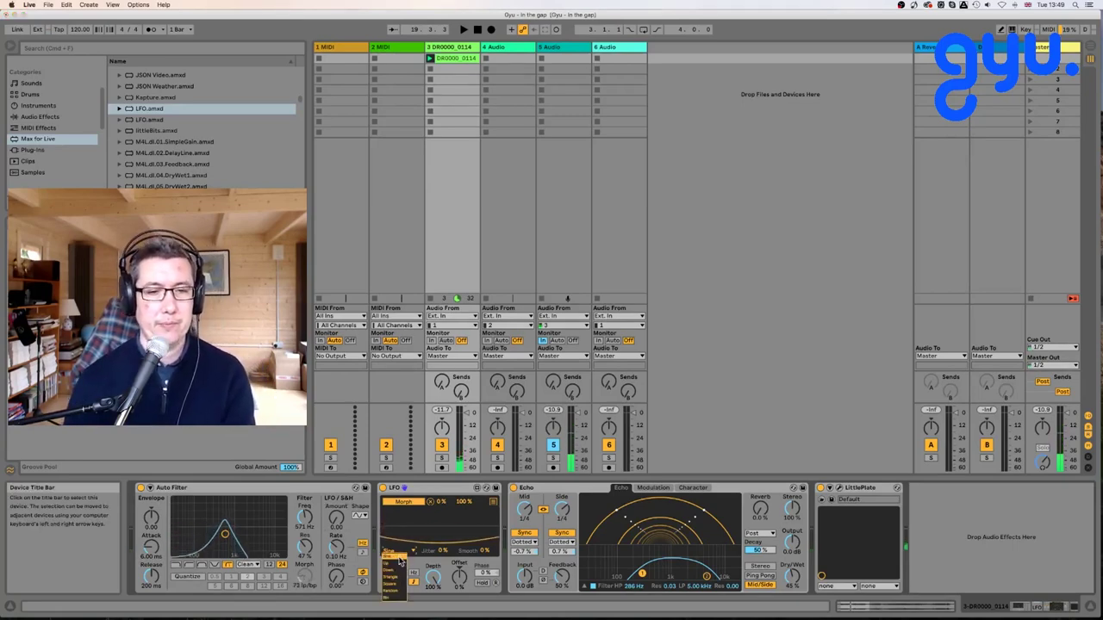
pyautogui.click(398, 579)
pyautogui.press('space')
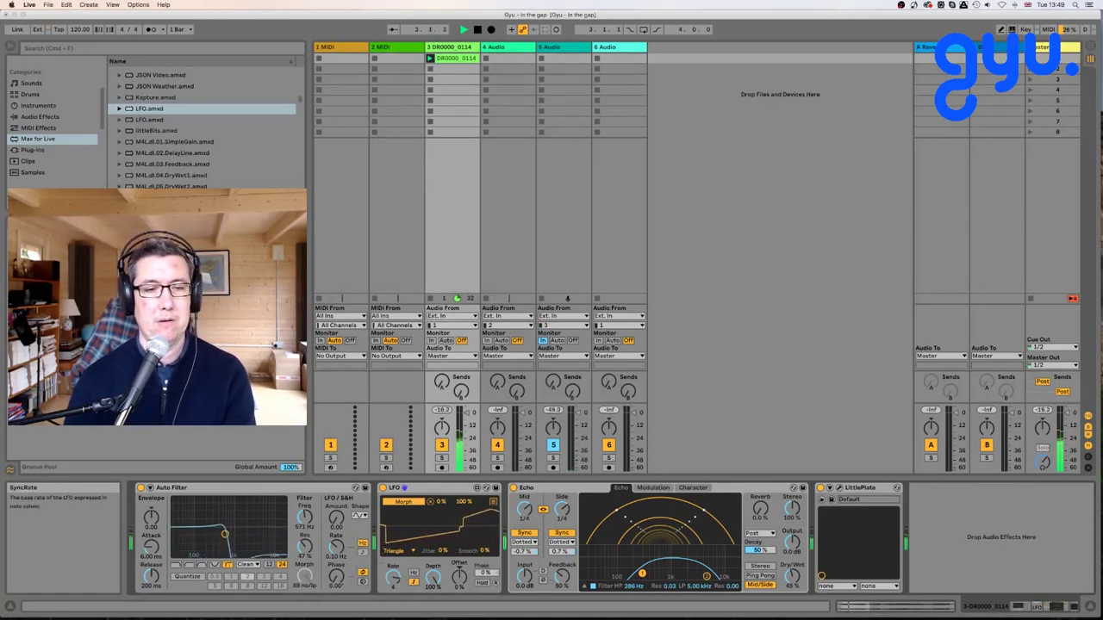
pyautogui.click(394, 551)
pyautogui.click(394, 557)
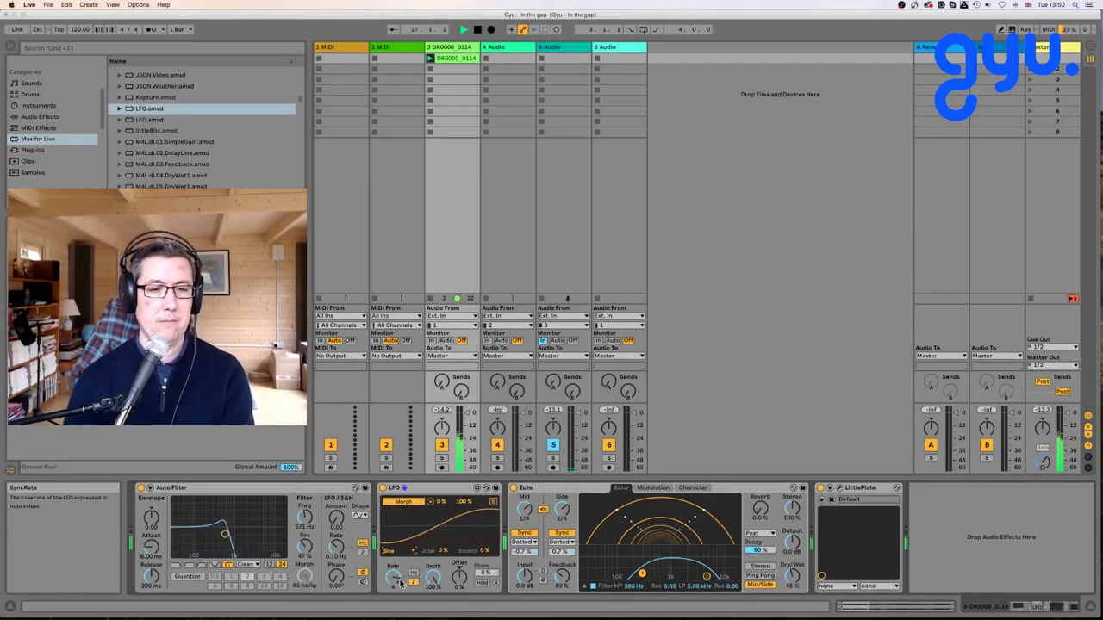
# Set the LFO shape to Triangle with a synced rate of 4 and audition the clip.
pyautogui.click(389, 551)
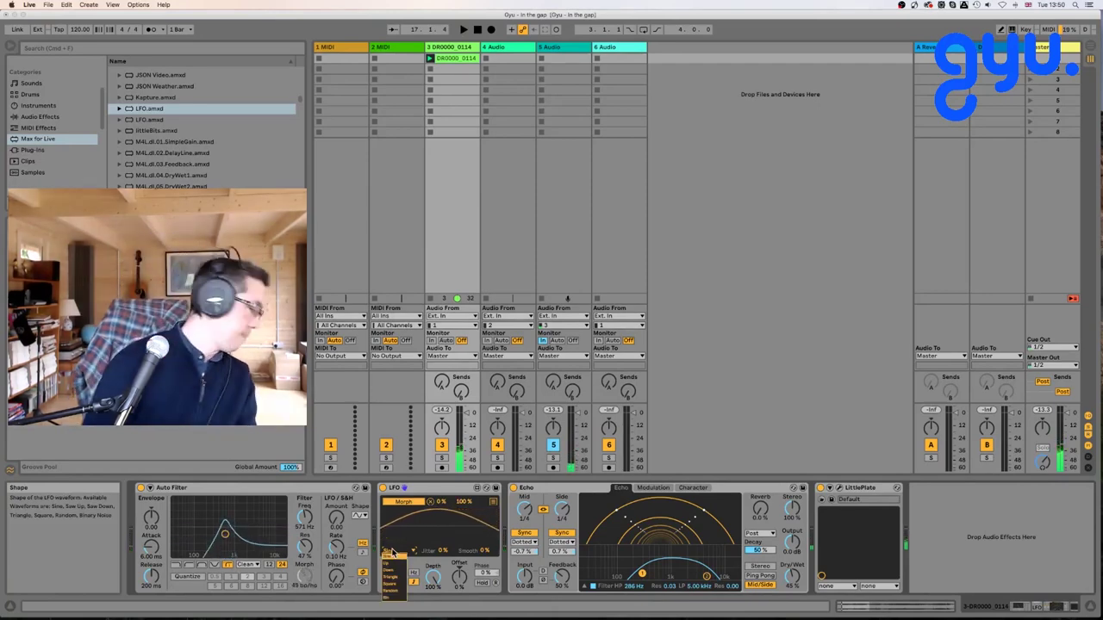
pyautogui.click(394, 576)
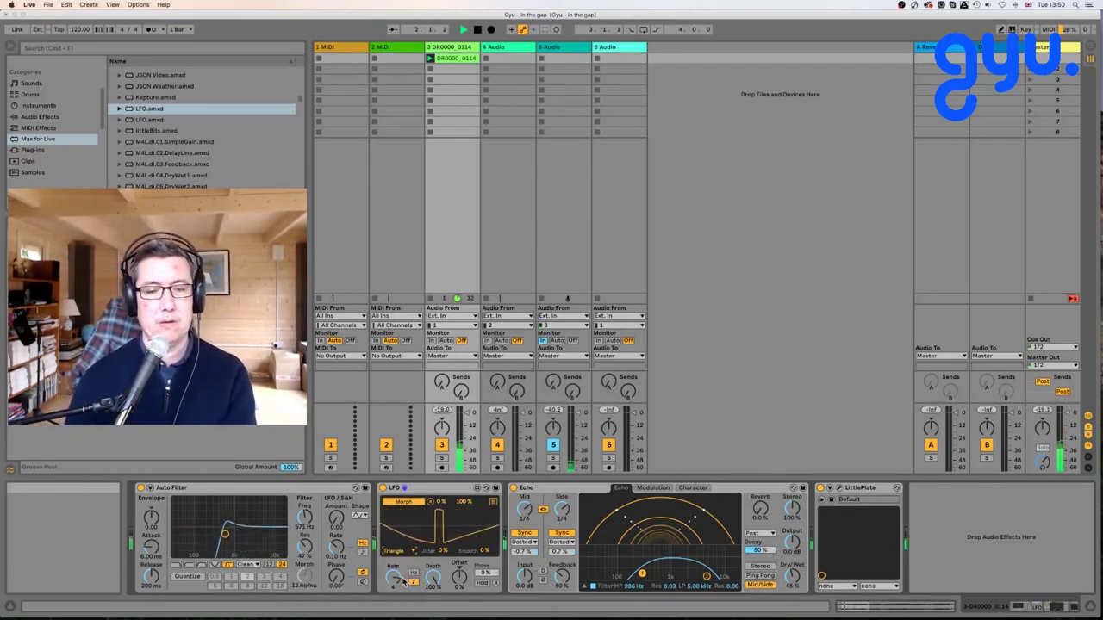
pyautogui.press('space')
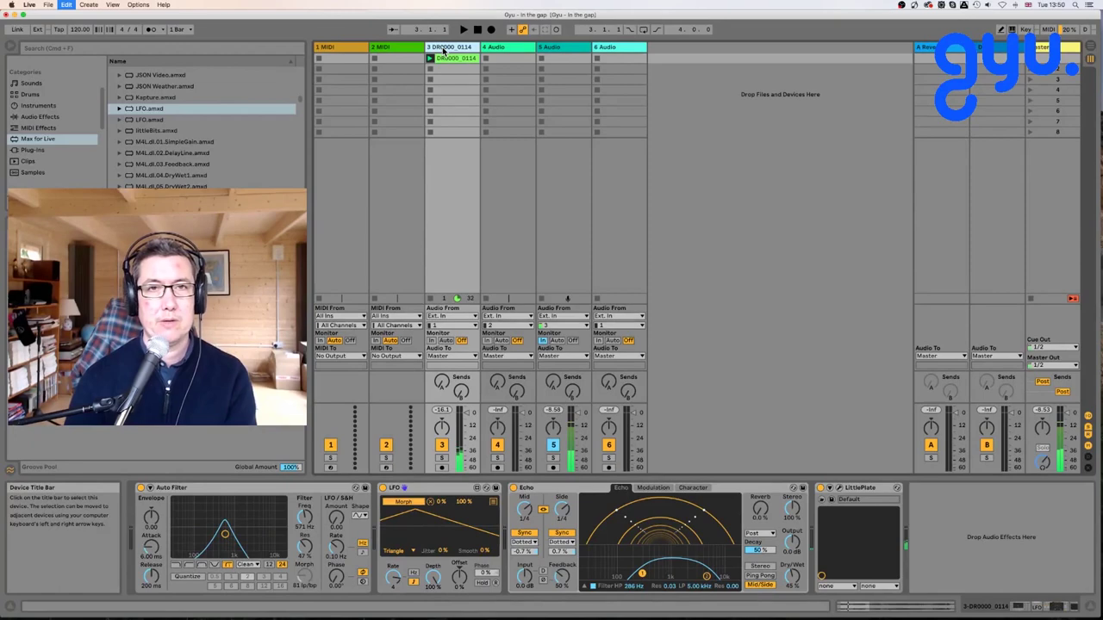
# Duplicate track 3, and switch the original's Auto Filter to lowpass with about 24% resonance while auditioning it soloed.
pyautogui.press('super+d')
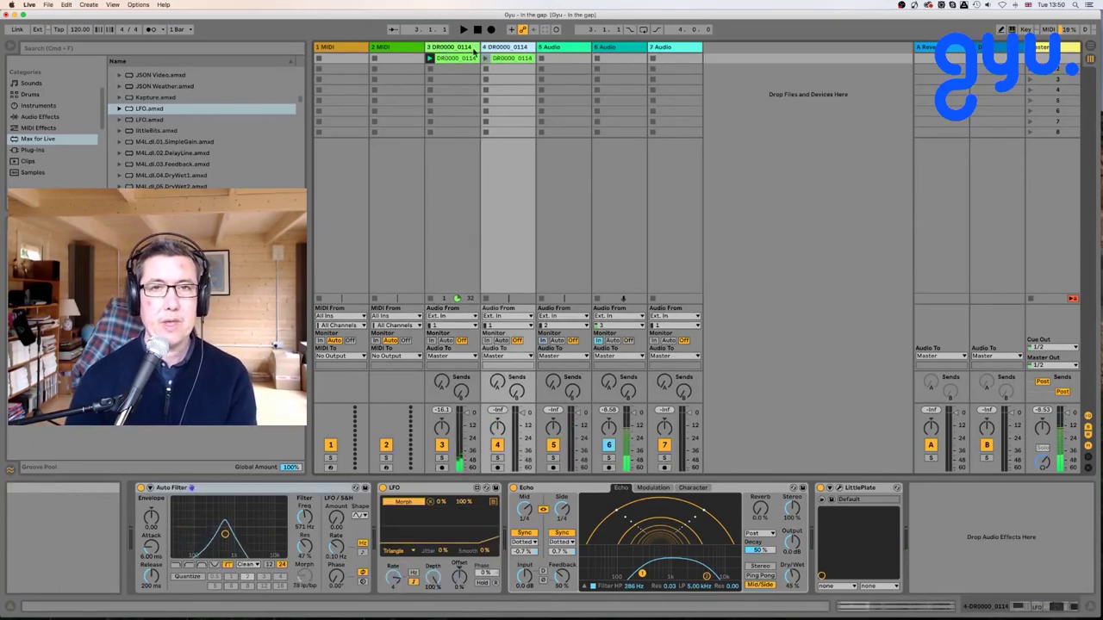
pyautogui.click(454, 48)
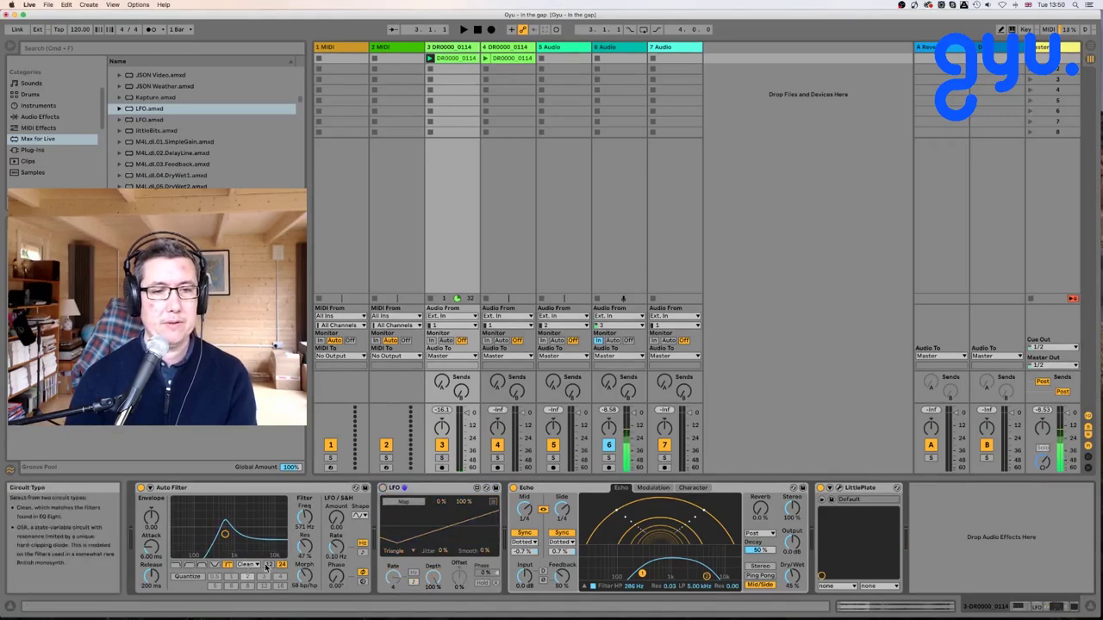
pyautogui.click(176, 566)
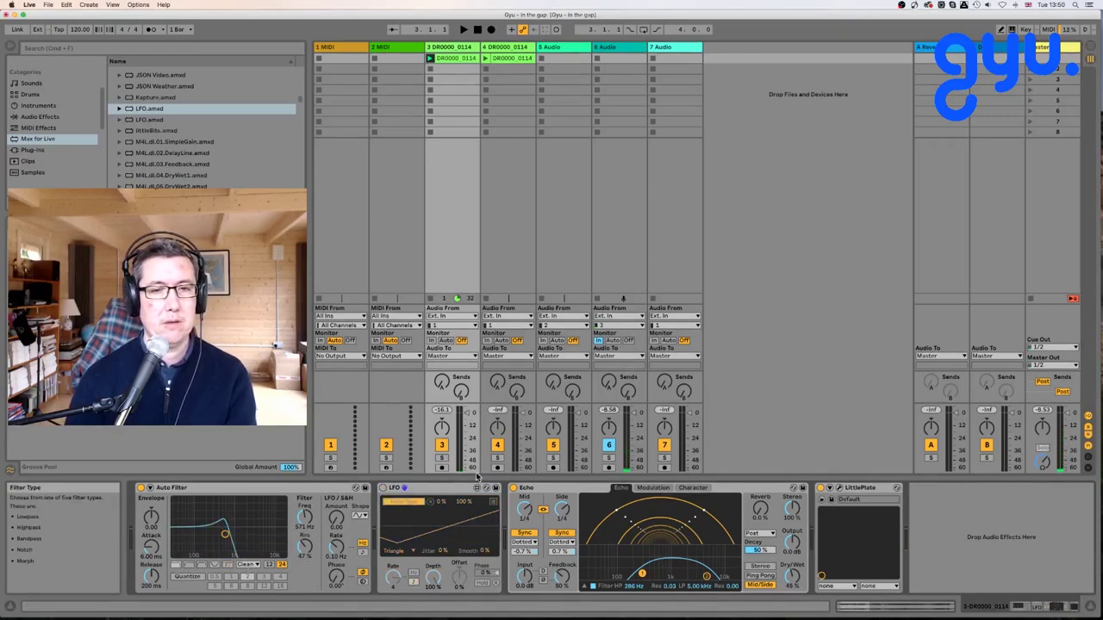
pyautogui.click(441, 459)
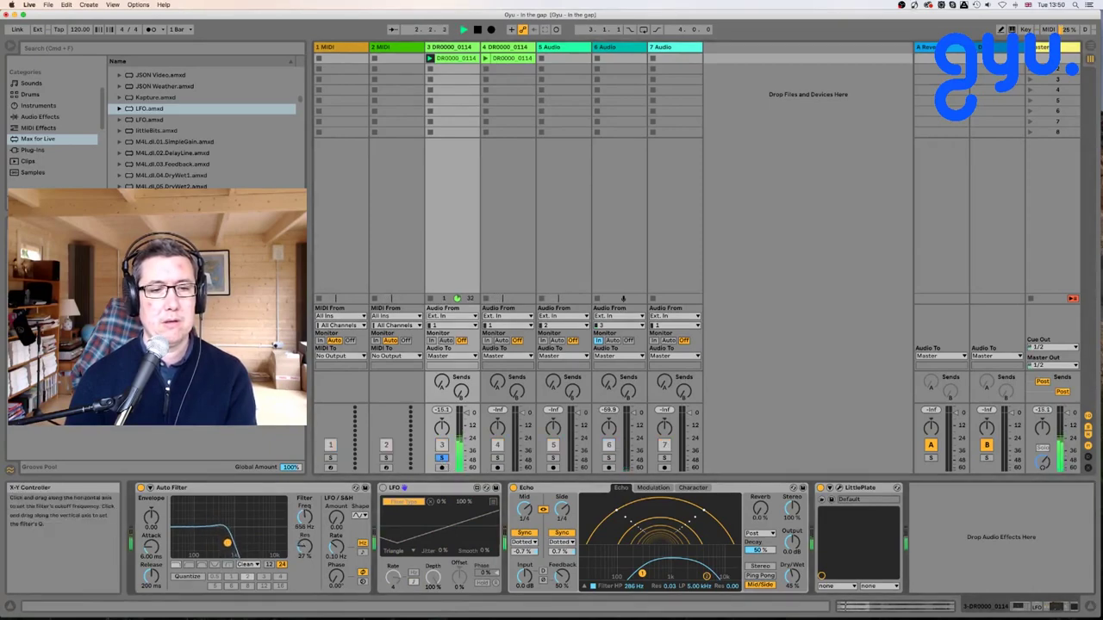
pyautogui.click(441, 457)
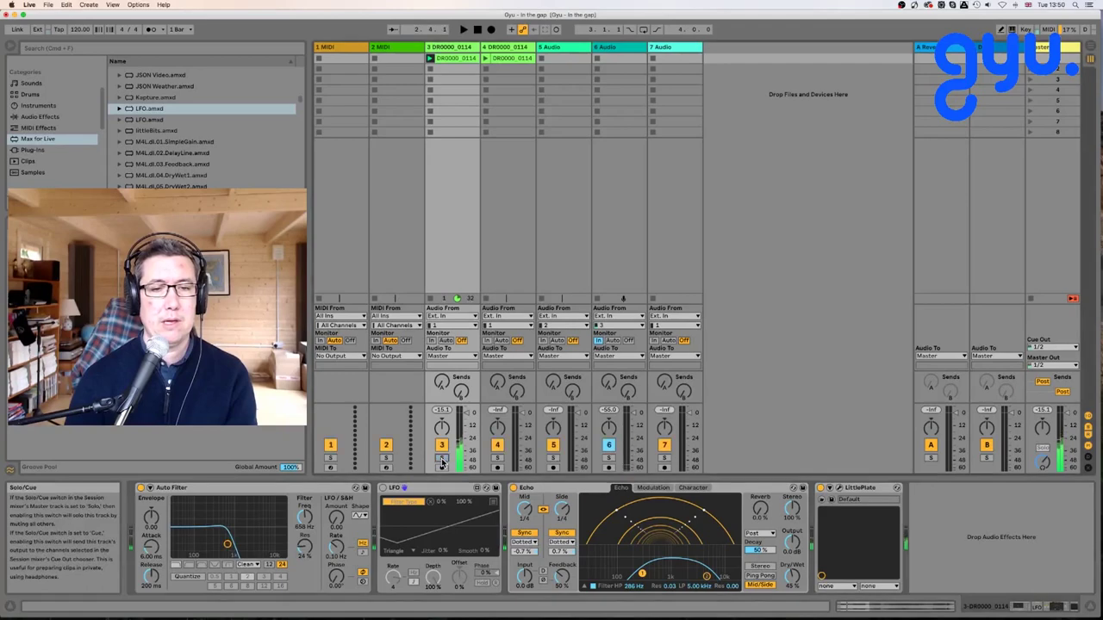
# Play the duplicated clip on track 4, push its Echo feedback to about 104%, and bring it back to about 62%.
pyautogui.click(485, 59)
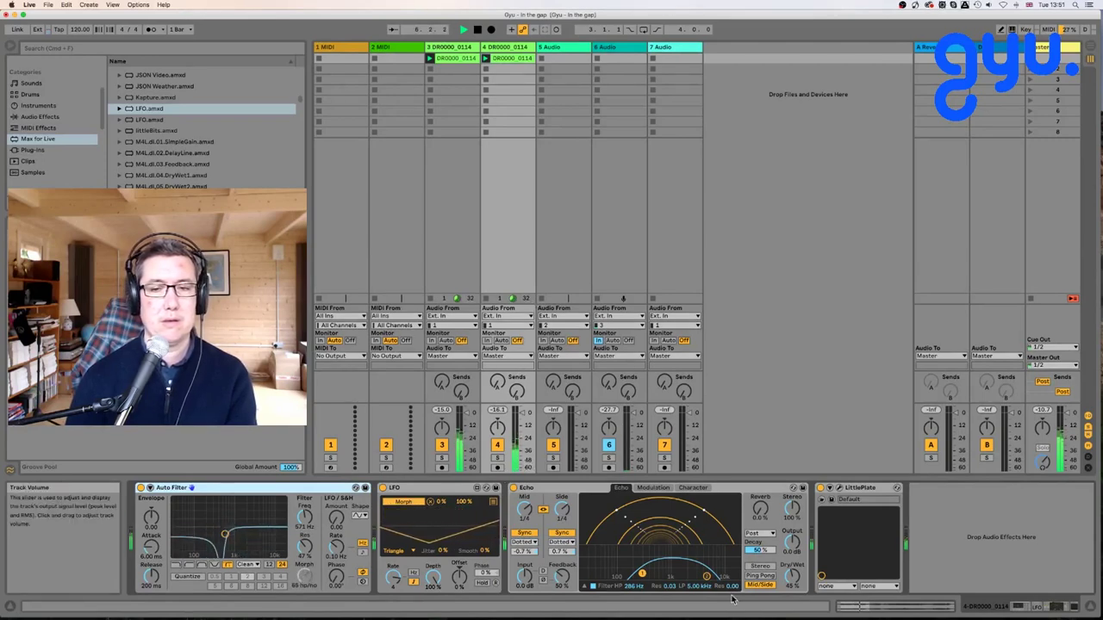
pyautogui.moveTo(563, 576); pyautogui.dragTo(563, 532)
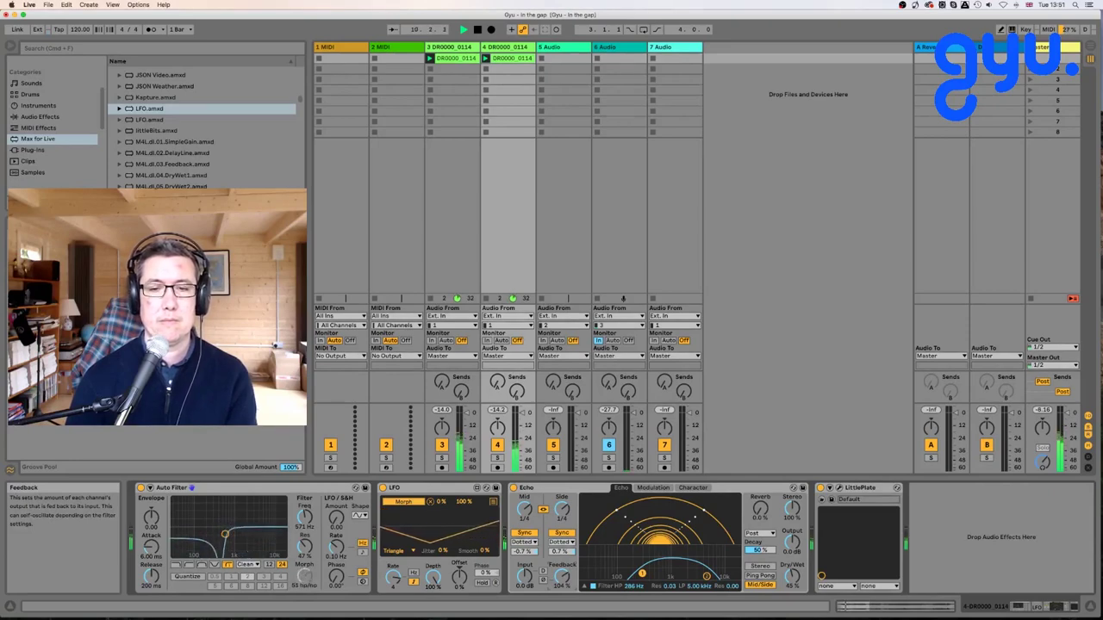
pyautogui.moveTo(562, 576); pyautogui.dragTo(562, 603)
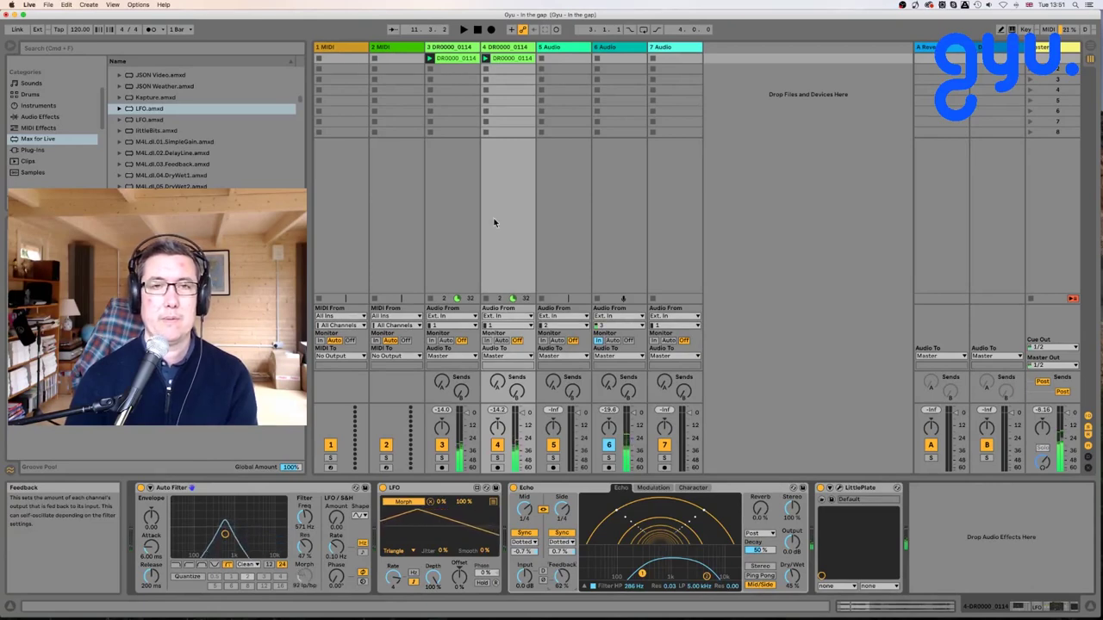
# Turn off Echo on the original track 3.
pyautogui.click(449, 48)
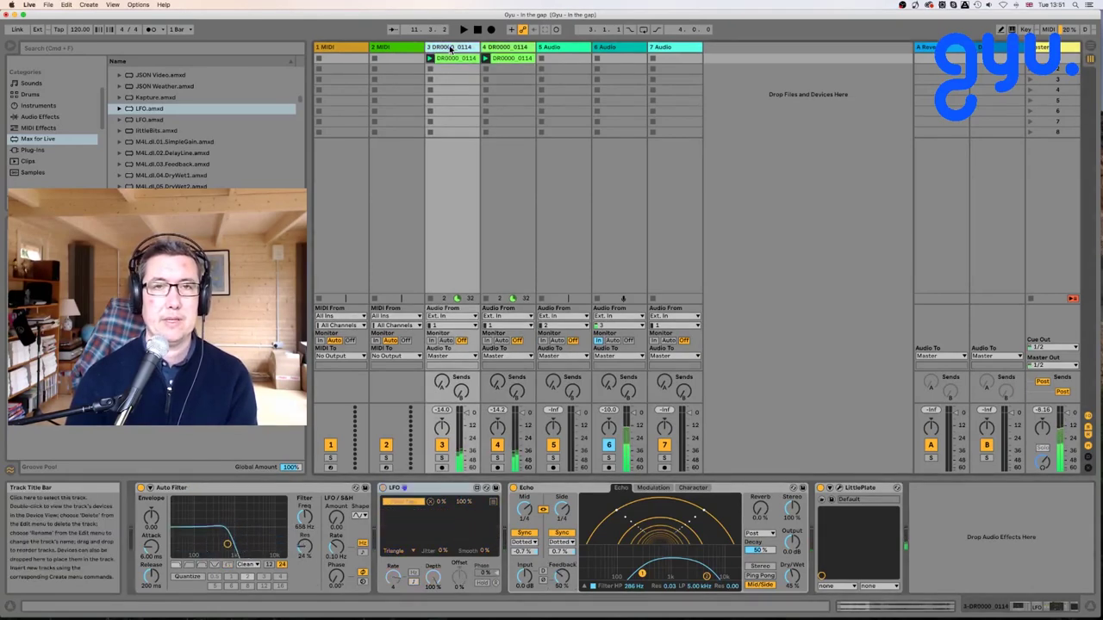
pyautogui.click(513, 488)
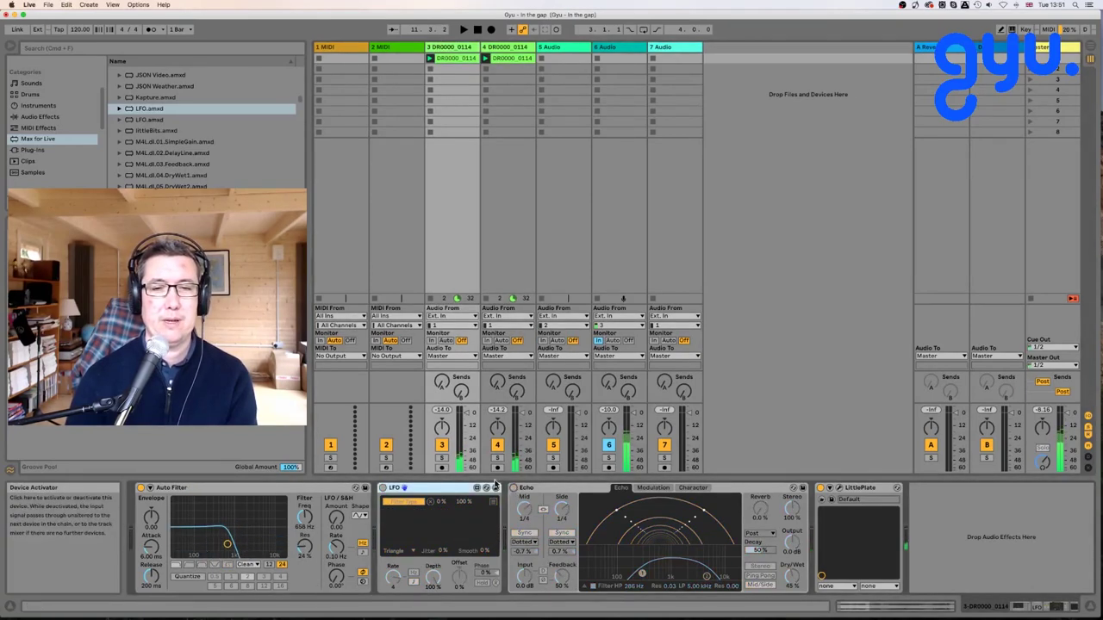
# Turn off Little Plate on track 3, start playback and mute track 4.
pyautogui.click(820, 489)
pyautogui.press('space')
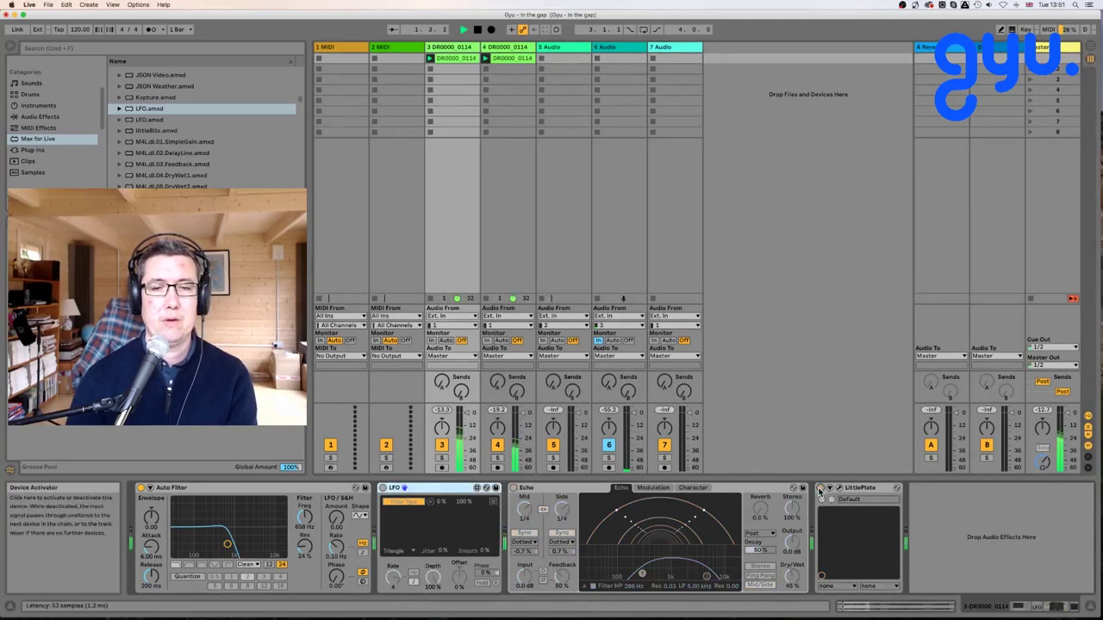
pyautogui.click(496, 445)
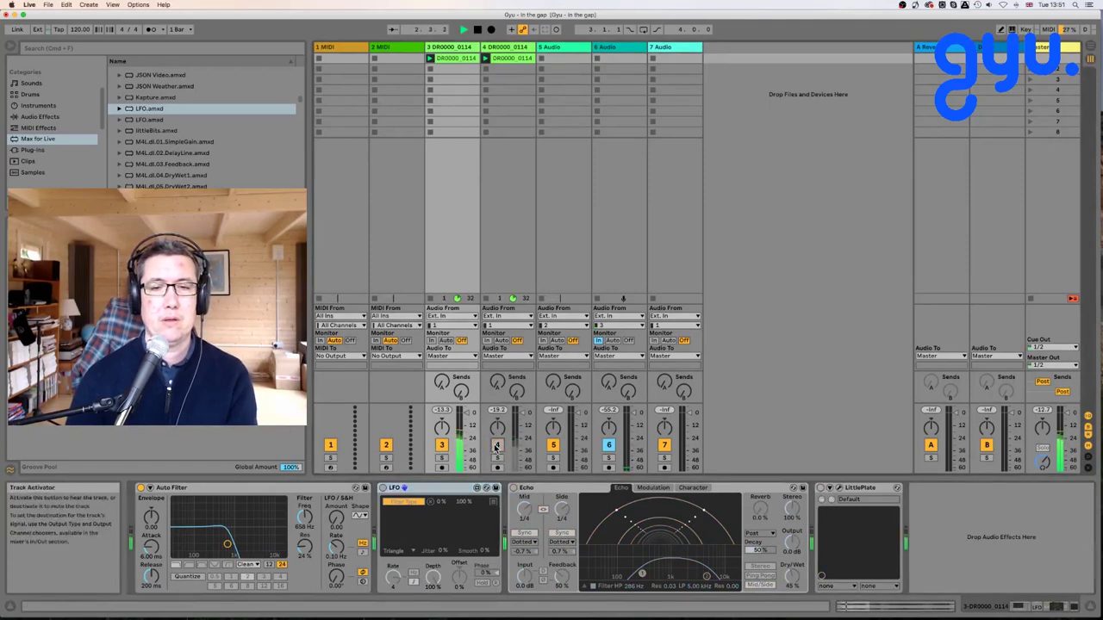
# Set track 3's Auto Filter to about 972 Hz with about 17% resonance, a 12 dB slope and the OSR circuit.
pyautogui.moveTo(227, 544)
pyautogui.mouseDown()
pyautogui.moveTo(260, 537)
pyautogui.moveTo(233, 547)
pyautogui.mouseUp()
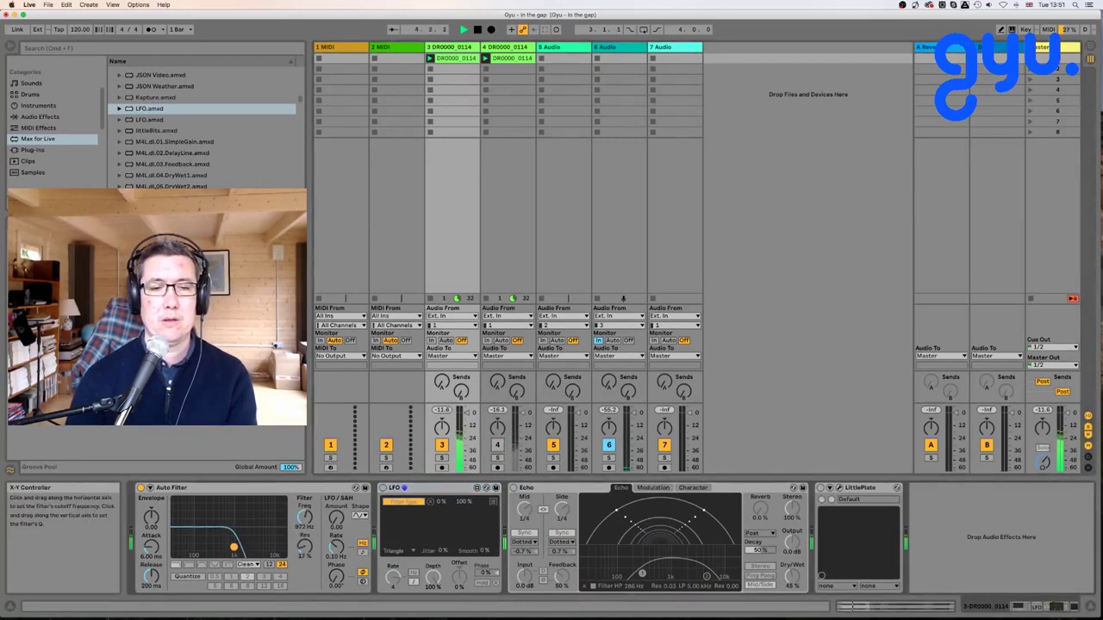
pyautogui.click(248, 566)
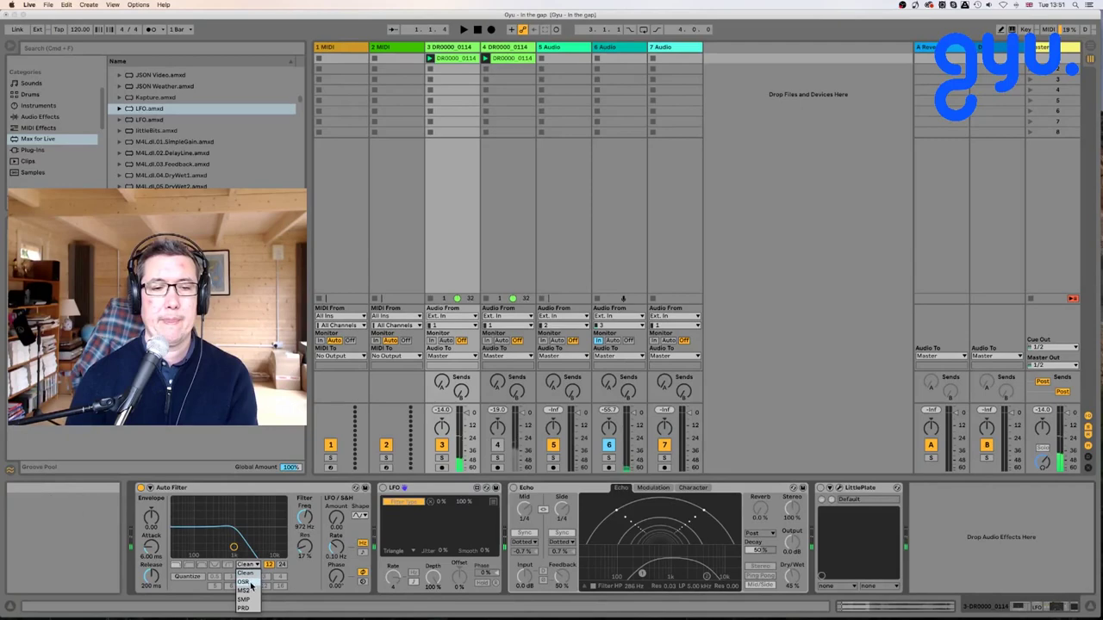
pyautogui.click(245, 582)
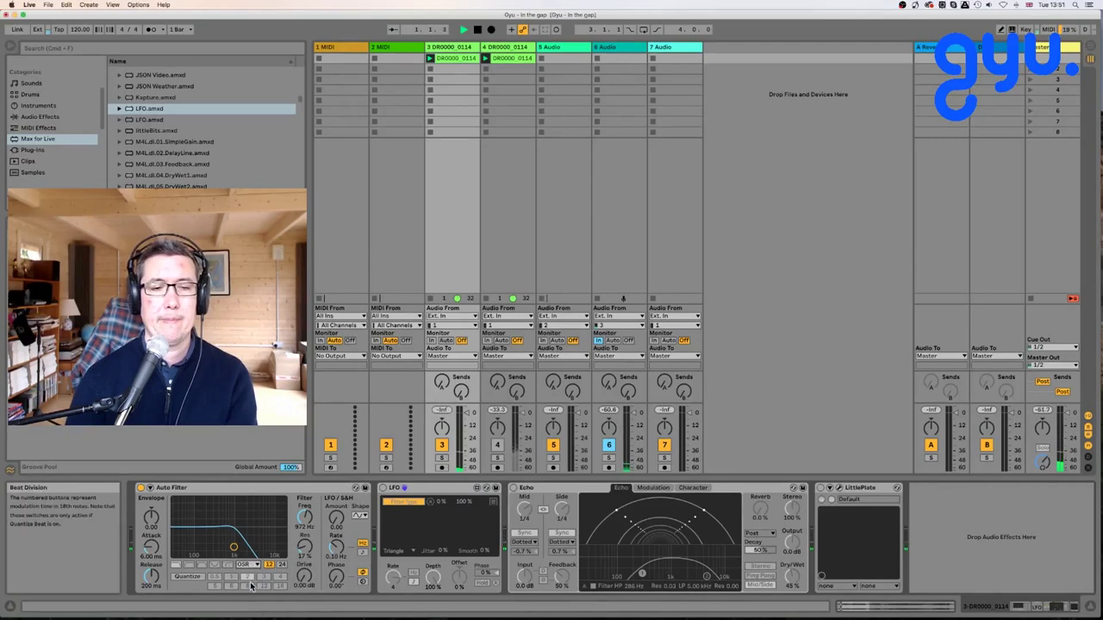
# Turn Little Plate back on for track 3, close its plug-in window and unmute track 4.
pyautogui.click(836, 492)
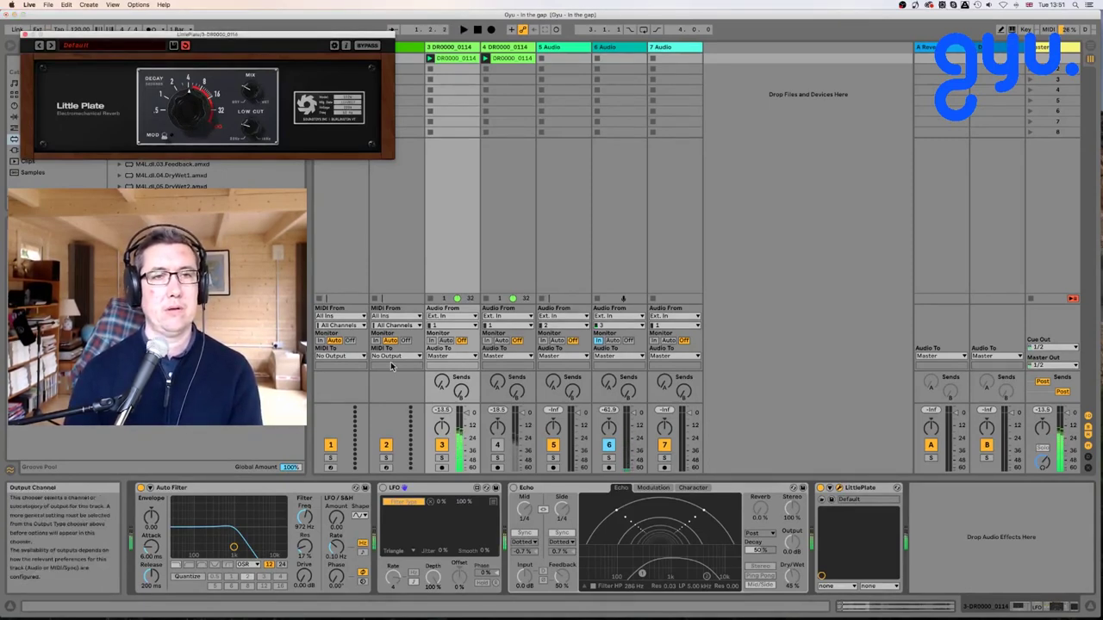
pyautogui.click(498, 445)
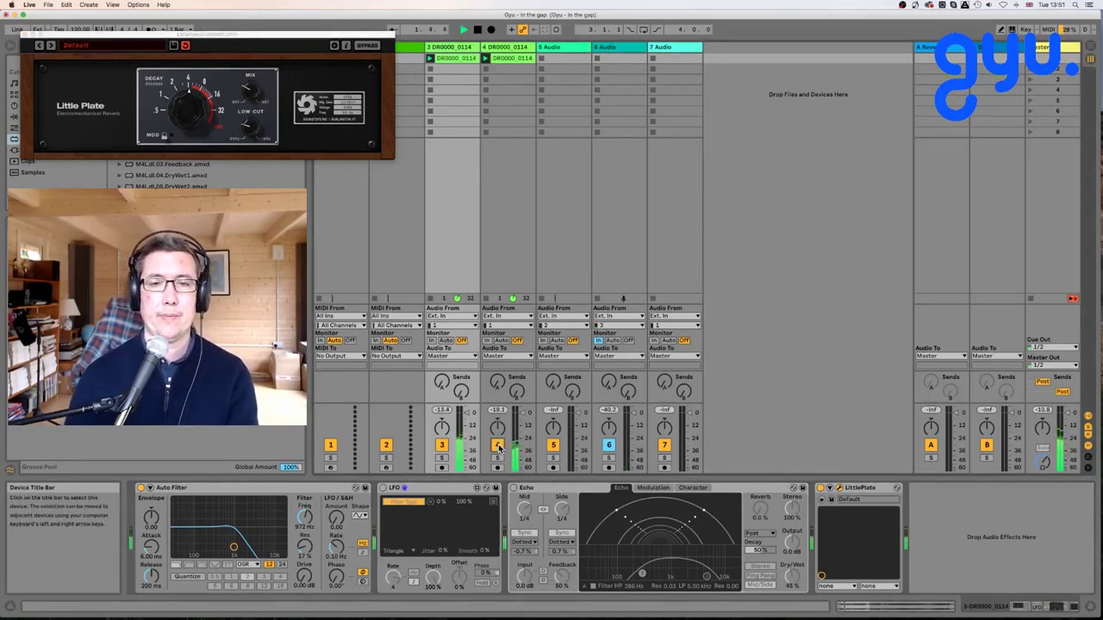
pyautogui.click(27, 35)
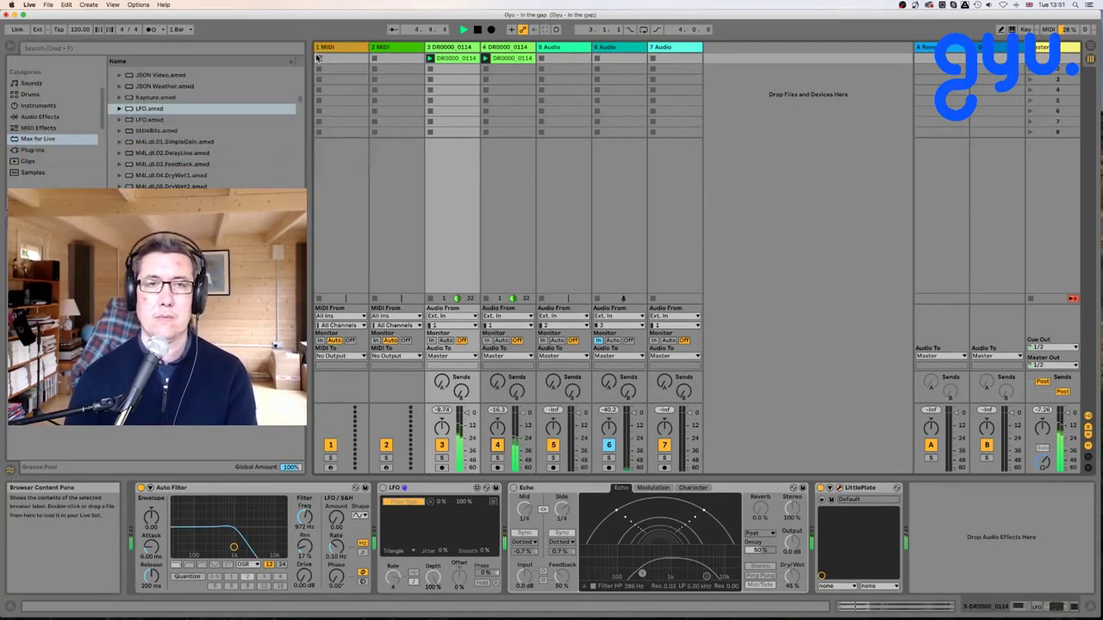
# Load Kontakt 5 from the Favourites collection onto MIDI track 2.
pyautogui.click(399, 49)
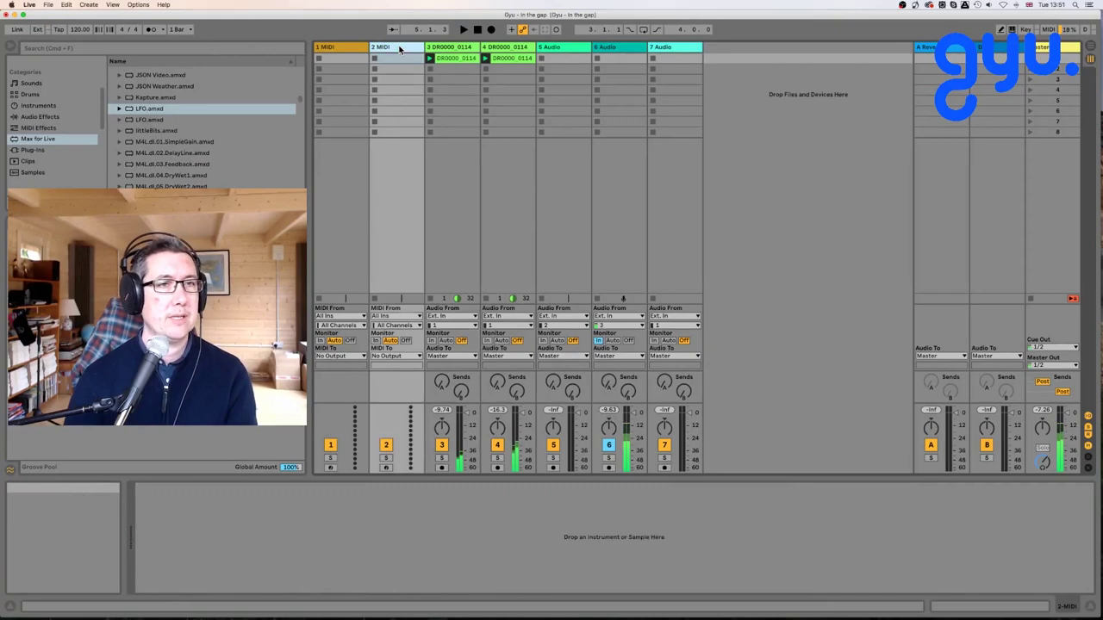
pyautogui.scroll(-5, 29, 155)
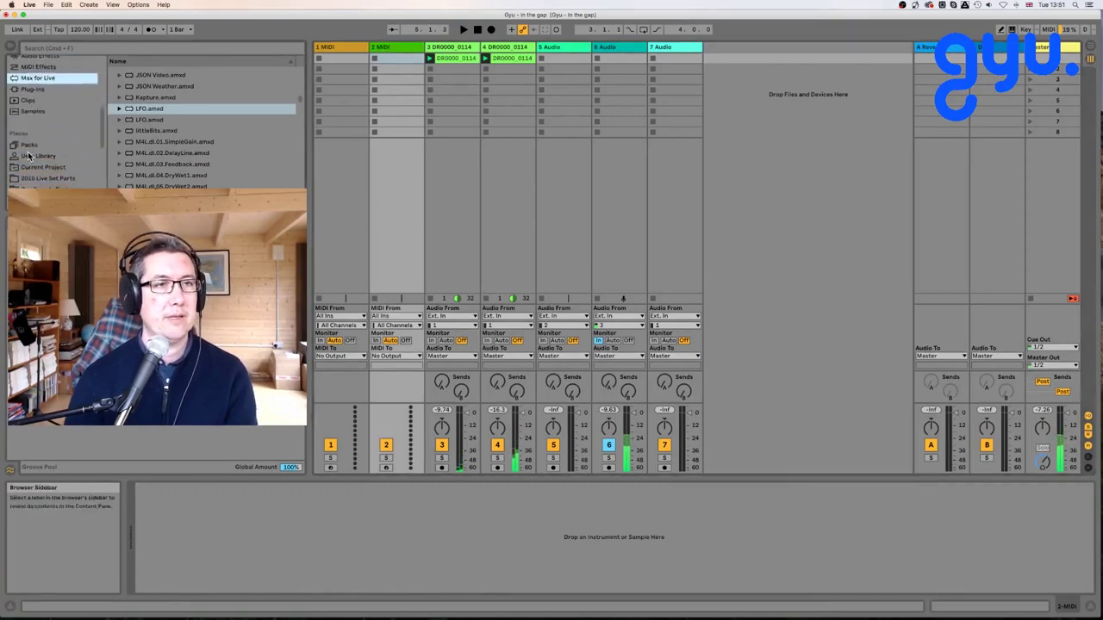
pyautogui.scroll(-1, 28, 155)
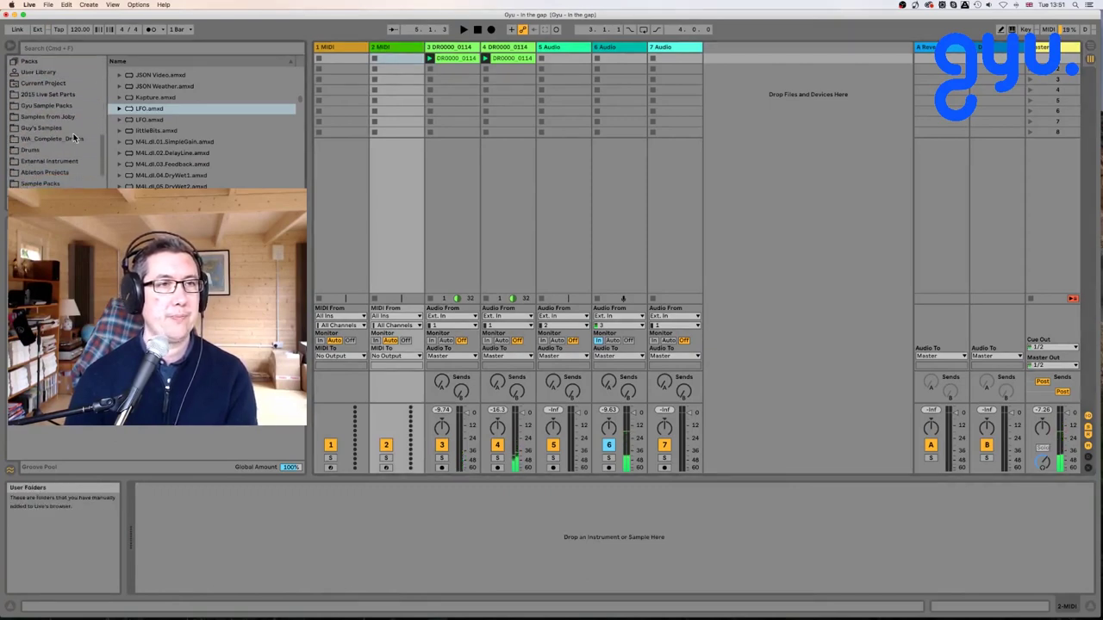
pyautogui.scroll(5, 74, 138)
pyautogui.scroll(5, 74, 138)
pyautogui.click(36, 72)
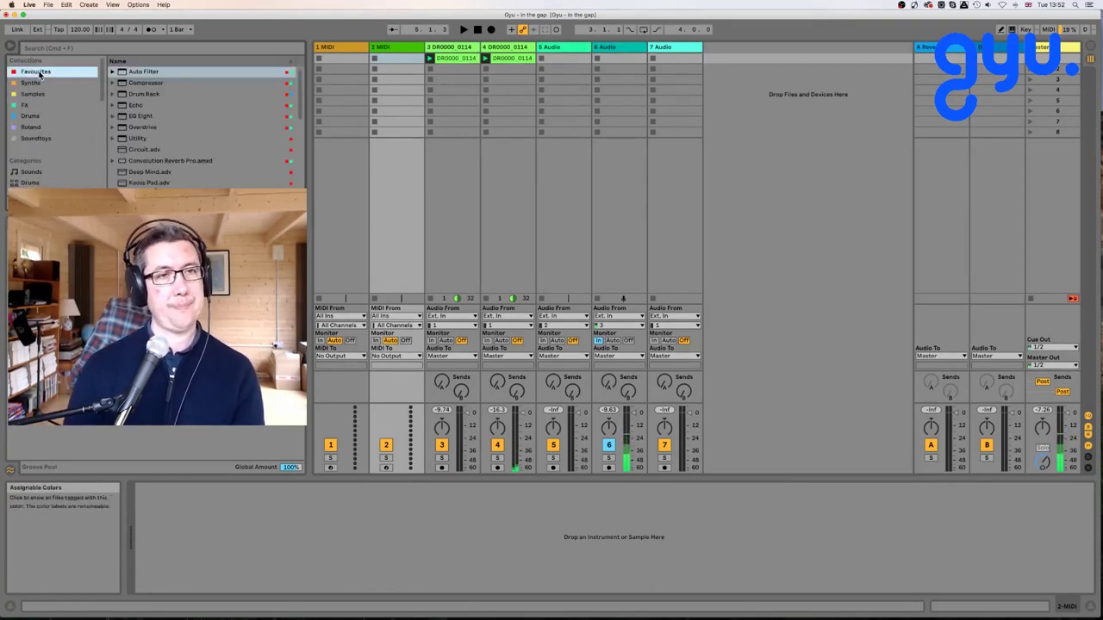
pyautogui.scroll(-4, 157, 121)
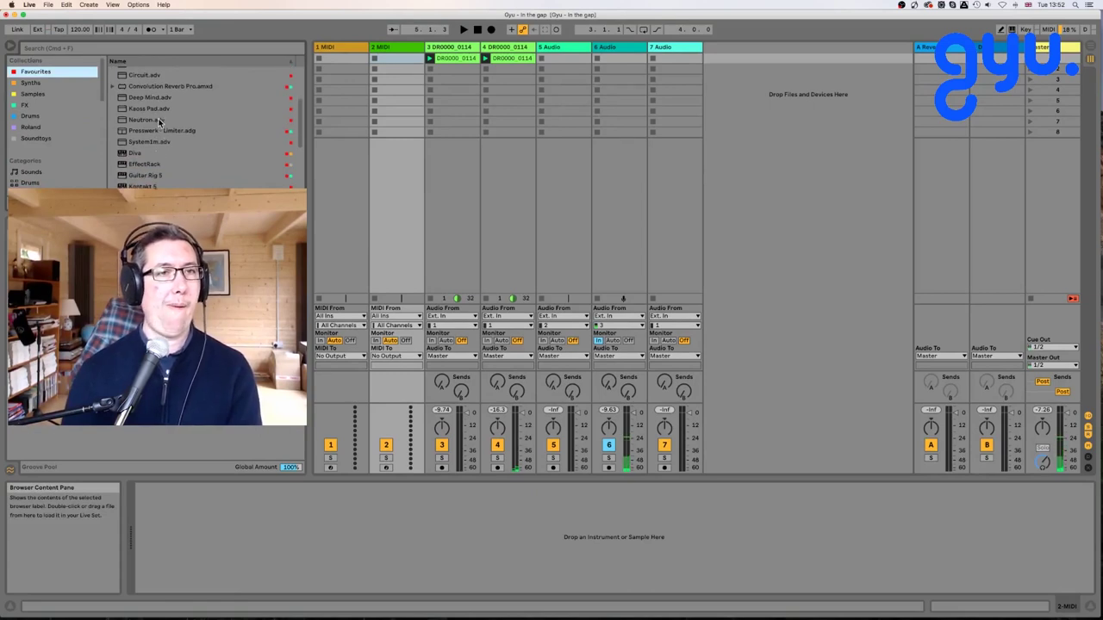
pyautogui.scroll(-3, 158, 121)
pyautogui.click(147, 136)
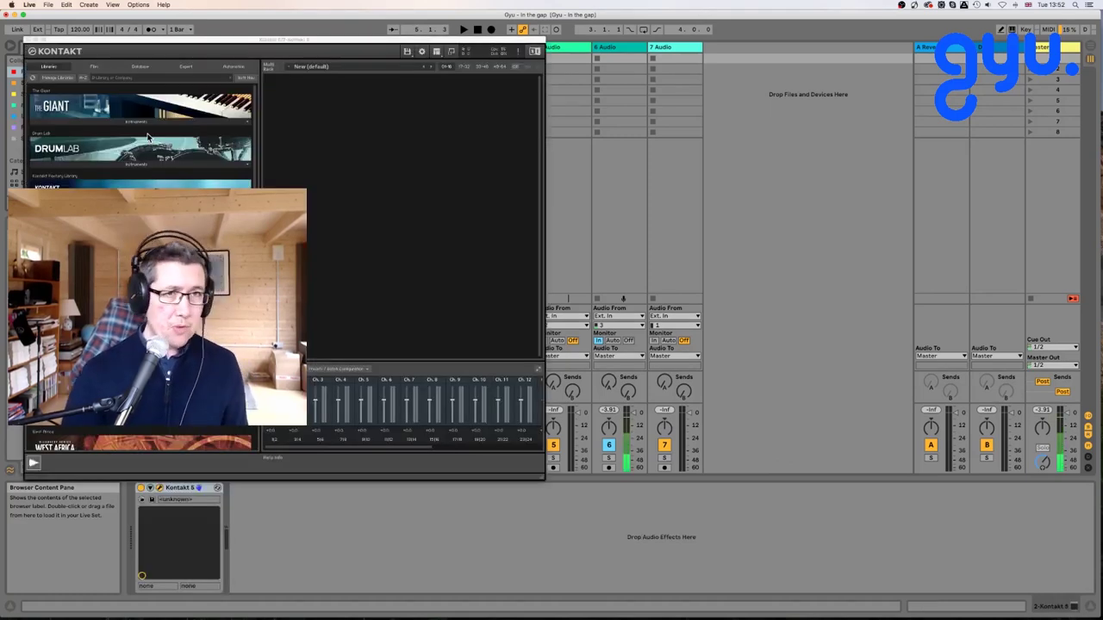
# Load The Maverick piano from the Kontakt library and close the Kontakt window.
pyautogui.scroll(-8, 147, 136)
pyautogui.scroll(-8, 141, 137)
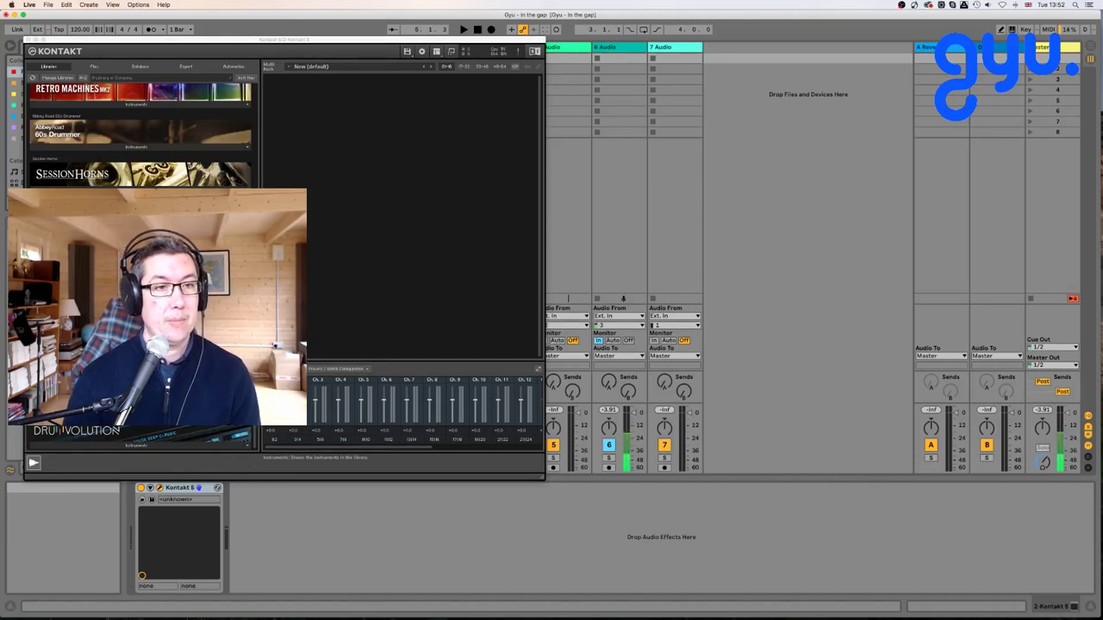
pyautogui.click(137, 275)
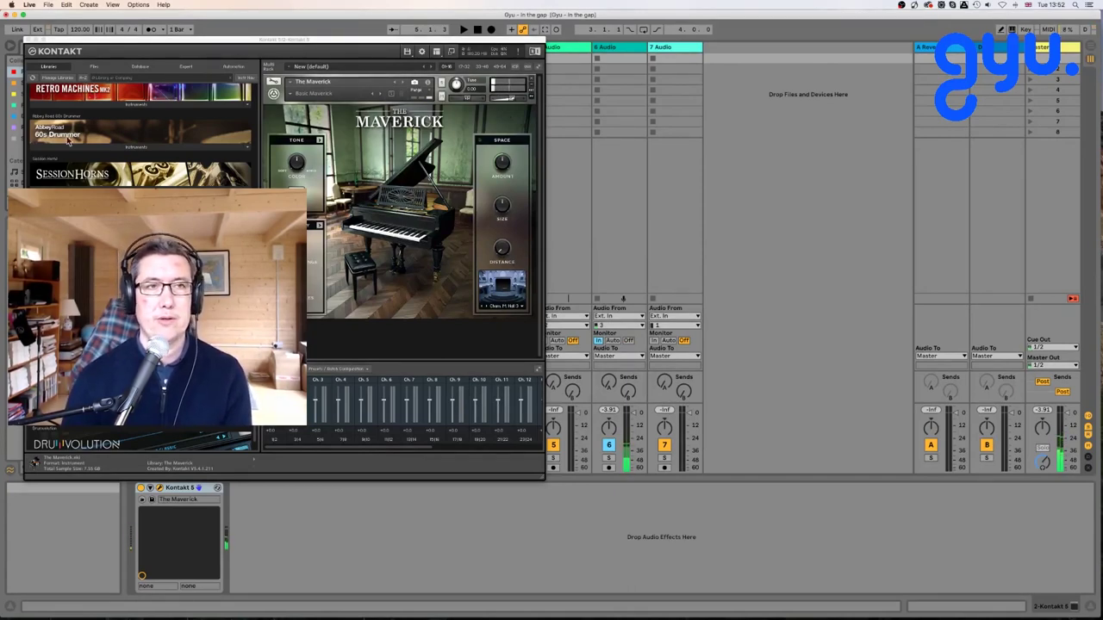
pyautogui.click(28, 41)
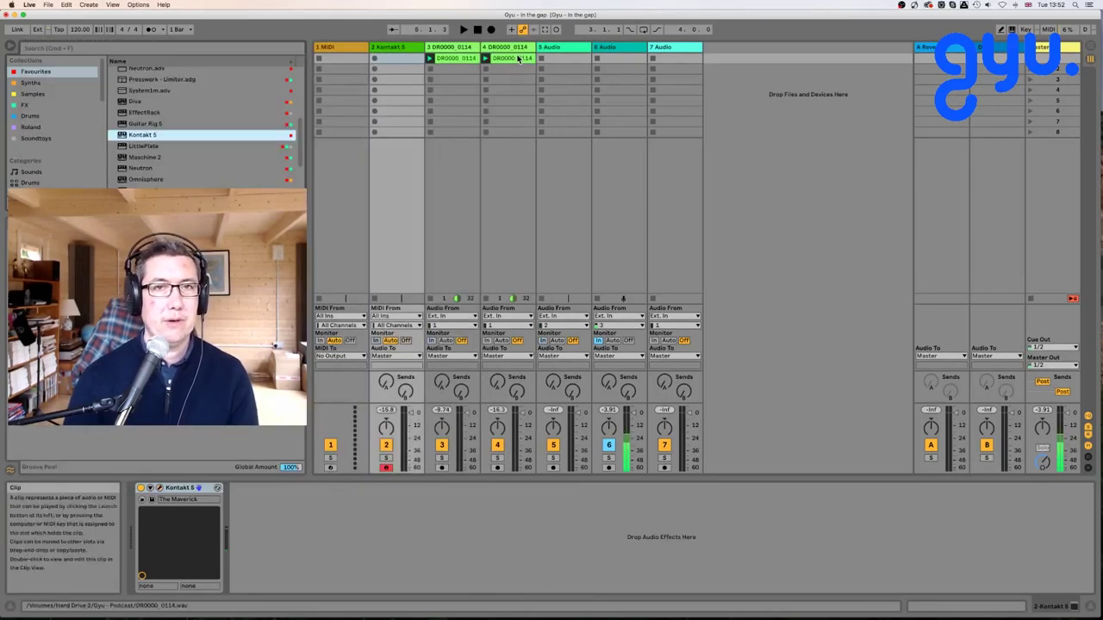
# Add Little Plate after Kontakt on track 2 and adjust its decay and mix.
pyautogui.click(162, 147)
pyautogui.press('Return')
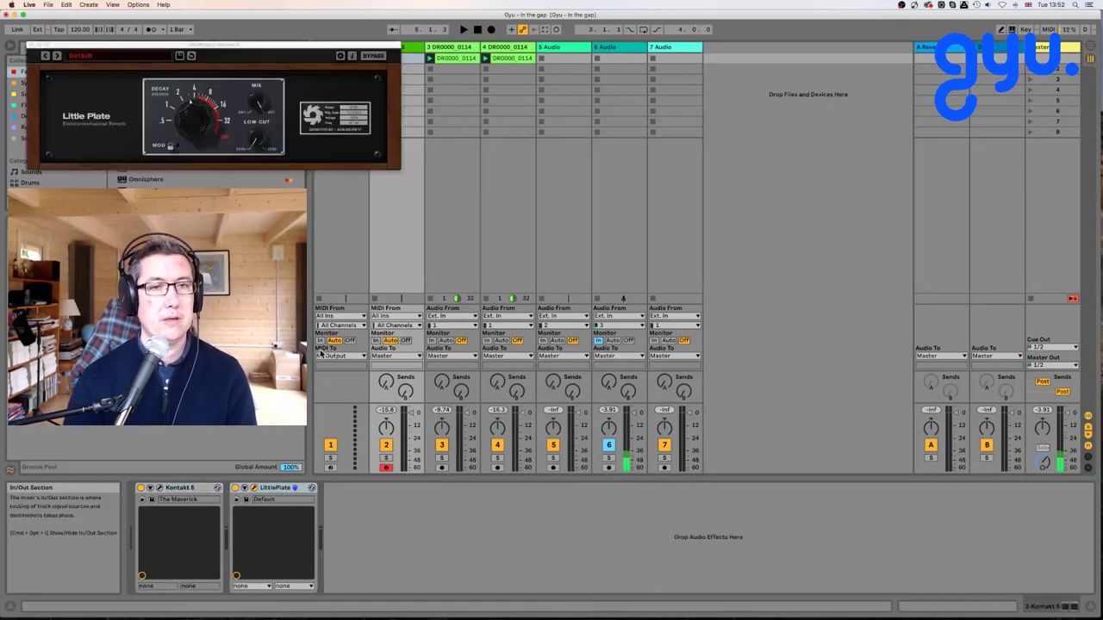
pyautogui.moveTo(217, 140); pyautogui.dragTo(212, 102)
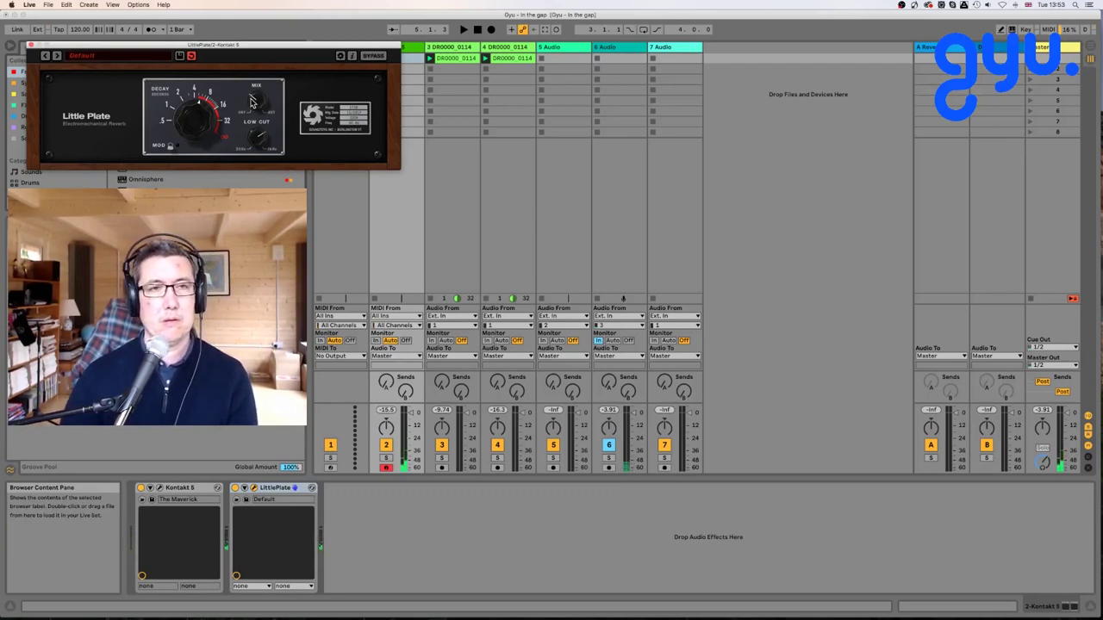
# Run the two audio clips and play The Maverick piano over them to hear the combination.
pyautogui.press('space')
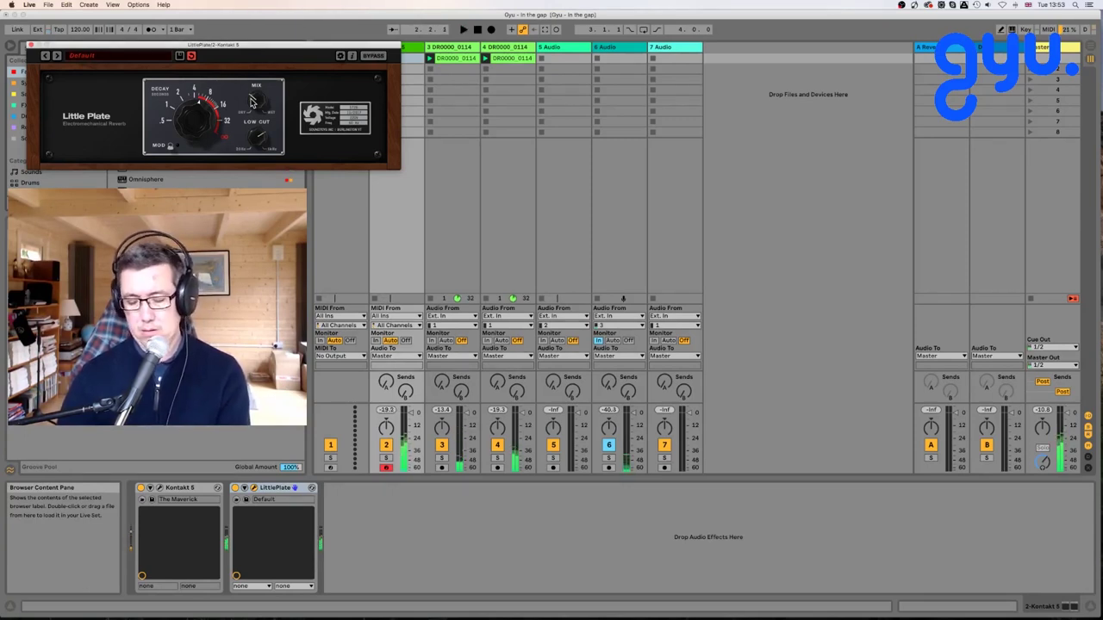
pyautogui.press('space')
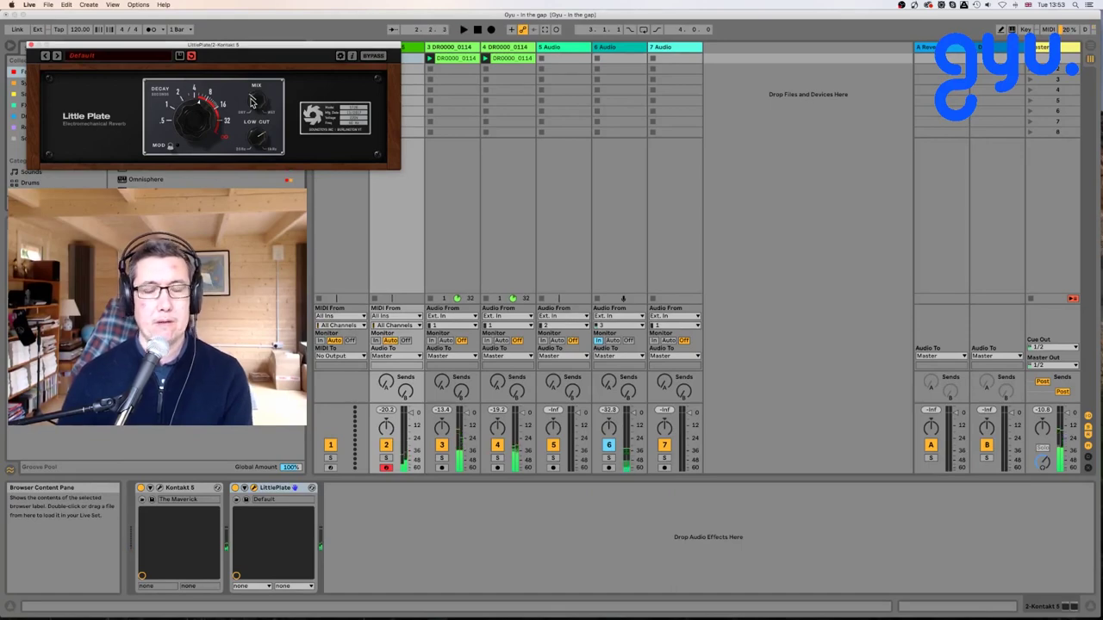
pyautogui.press('space')
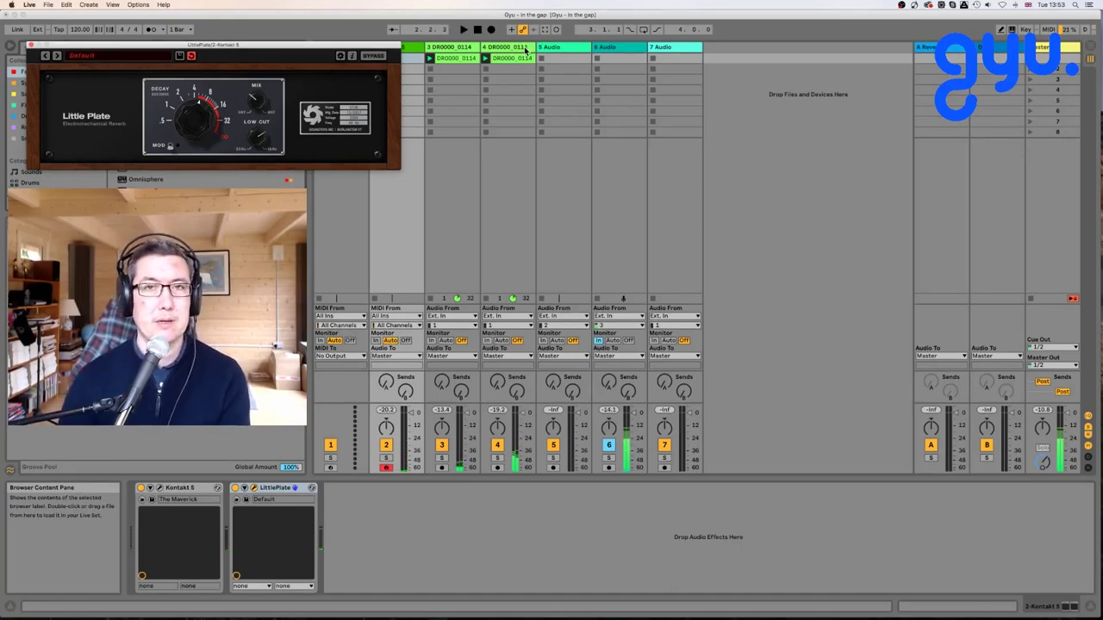
# Open track 3's DR0000_0114 clip settings and compare its tuning with the piano, muting track 4.
pyautogui.click(461, 62)
pyautogui.doubleClick(461, 62)
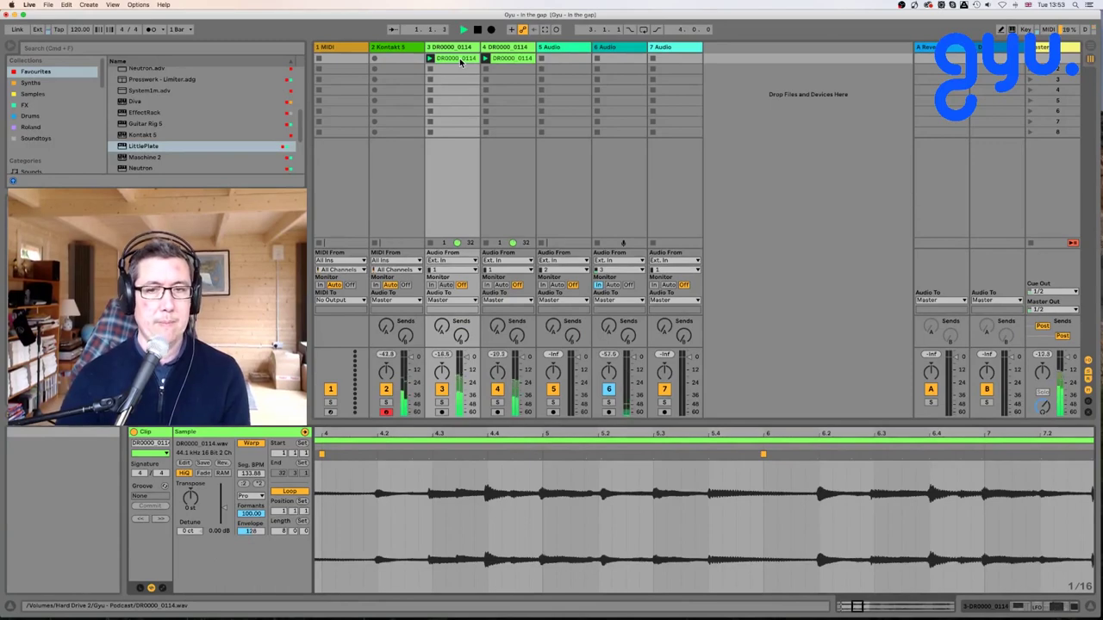
pyautogui.moveTo(462, 65)
pyautogui.press('space')
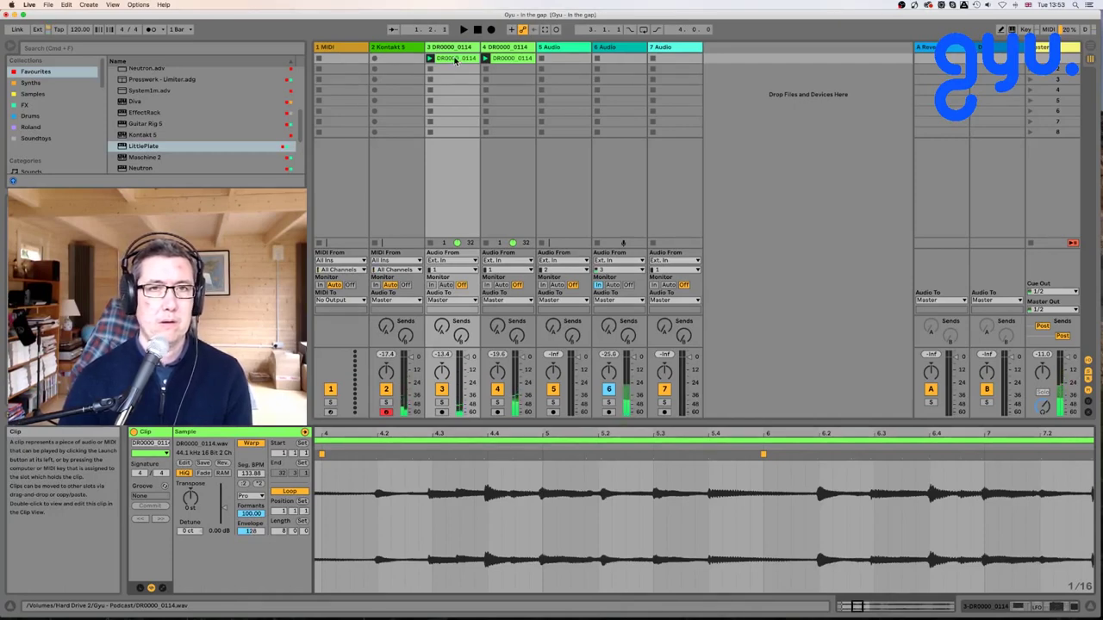
pyautogui.click(498, 390)
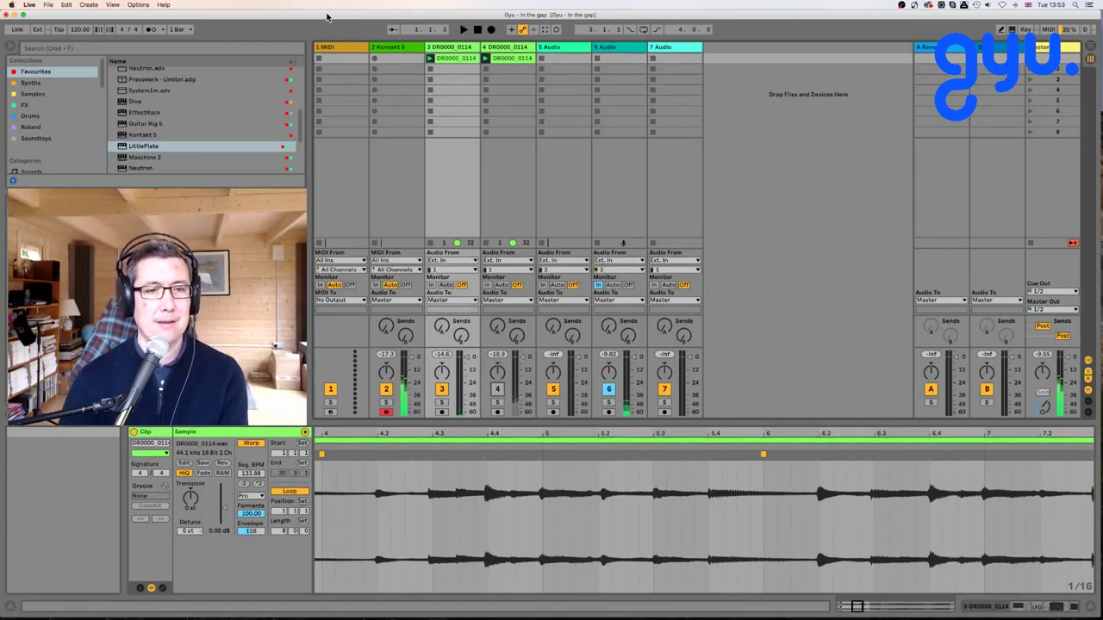
pyautogui.press('space')
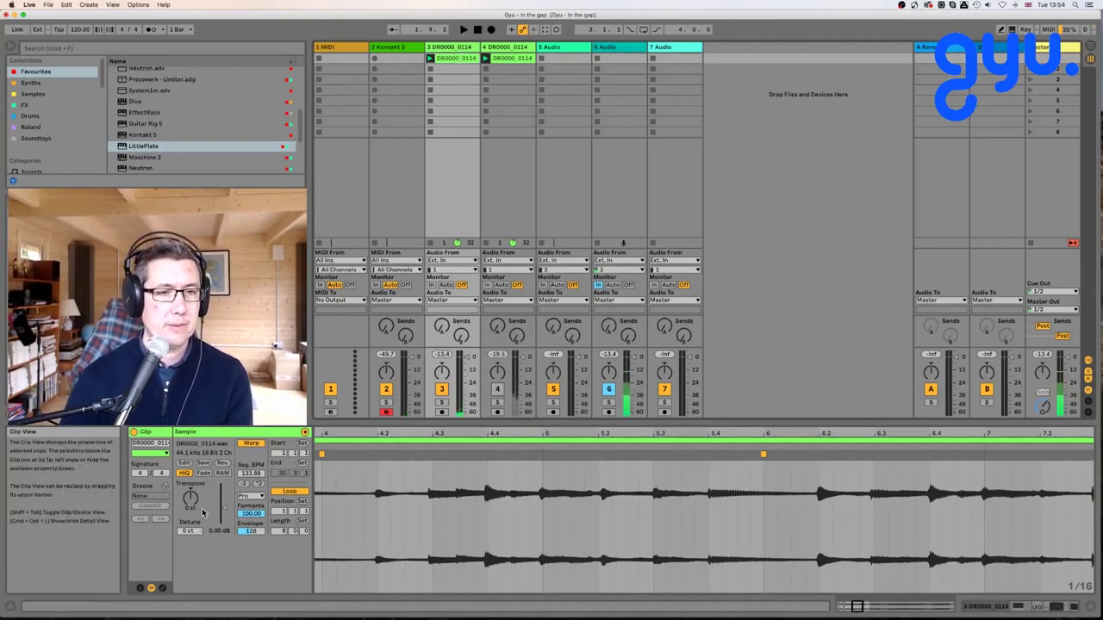
# Detune the DR0000_0114 clips on tracks 3 and 4 to 35 ct, checking the pitch against the piano.
pyautogui.click(190, 532)
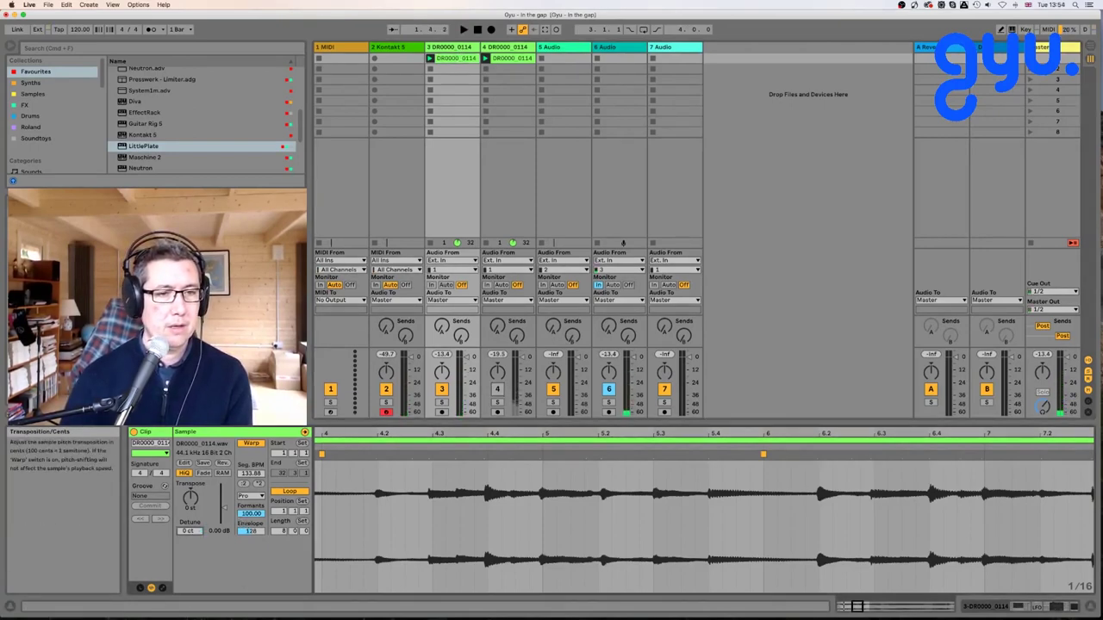
pyautogui.press('space')
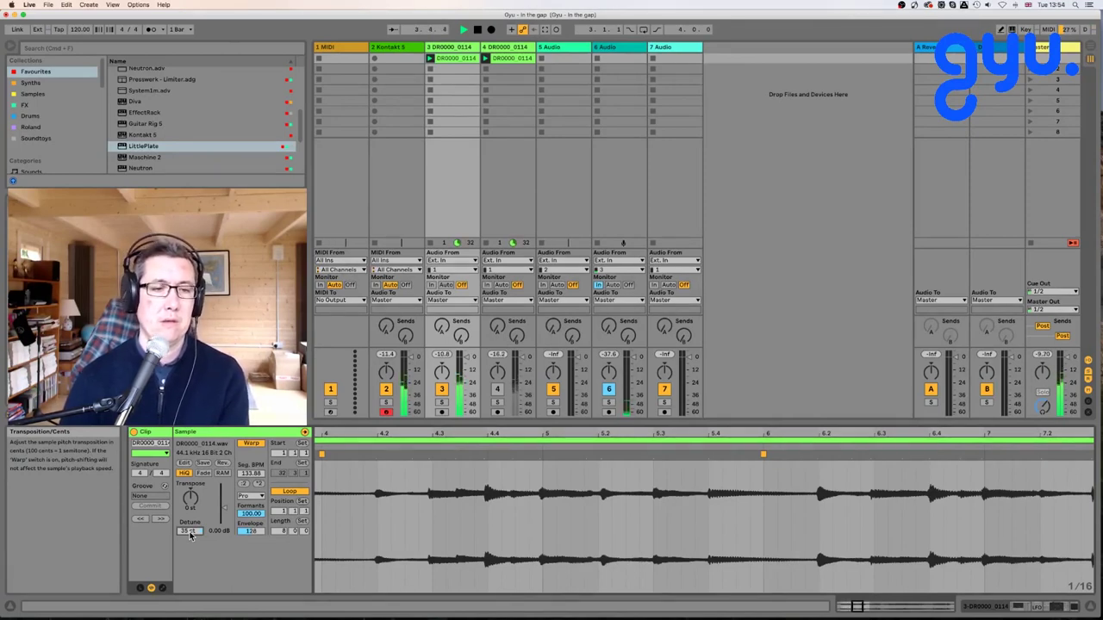
pyautogui.click(506, 60)
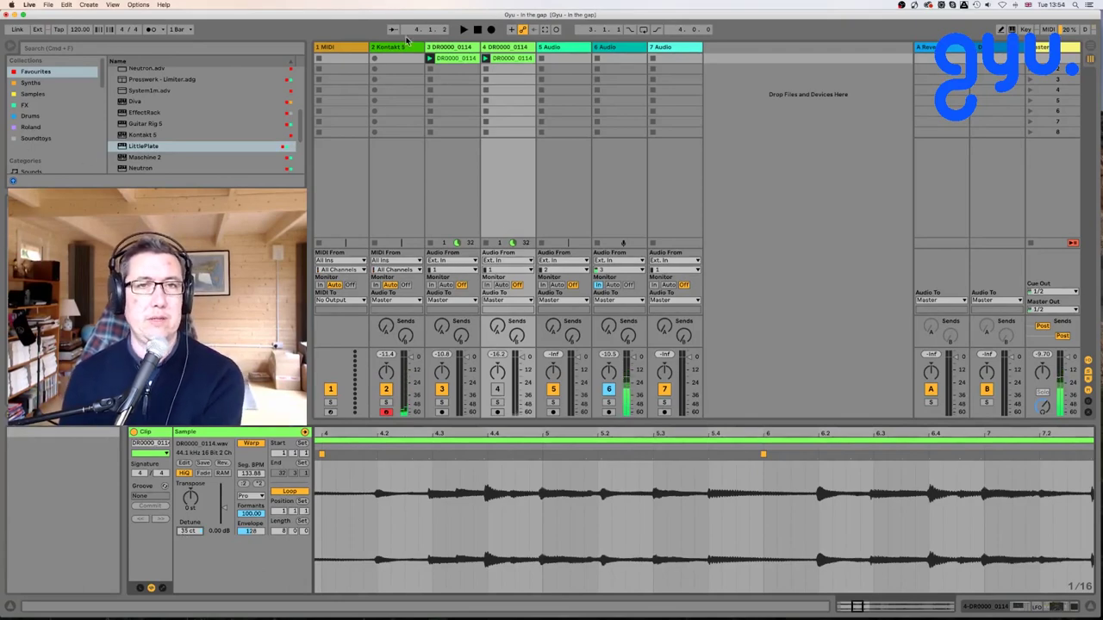
# Record a piano phrase into the first clip slot of the Kontakt track and loop it.
pyautogui.click(377, 57)
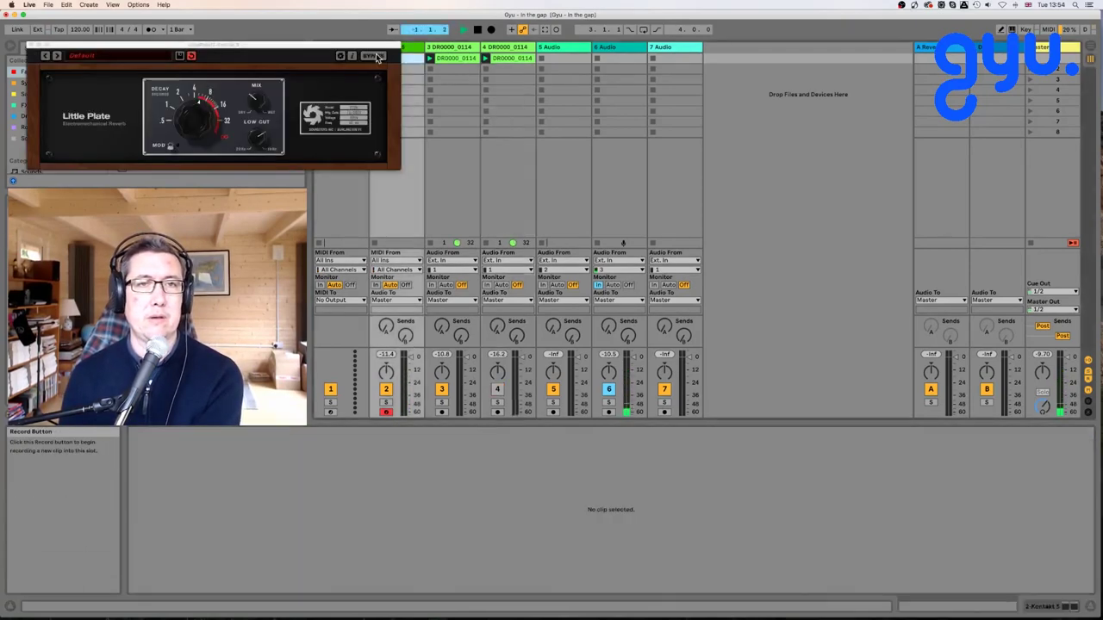
pyautogui.click(377, 57)
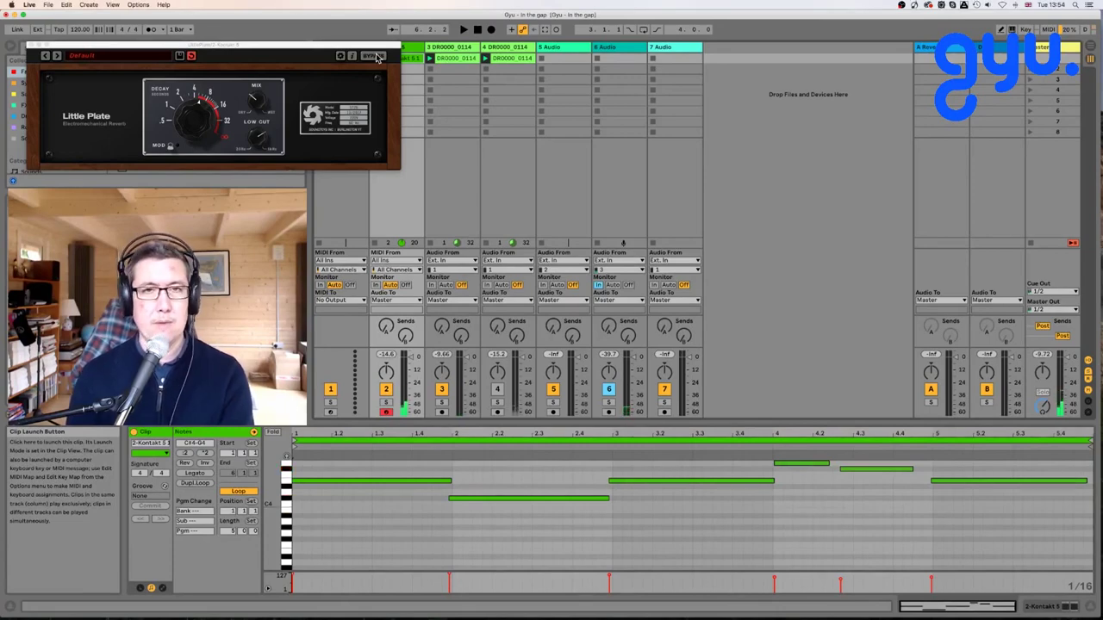
# Use Capture MIDI to turn the piano notes just played into a second clip on track 2 and play it back.
pyautogui.click(554, 30)
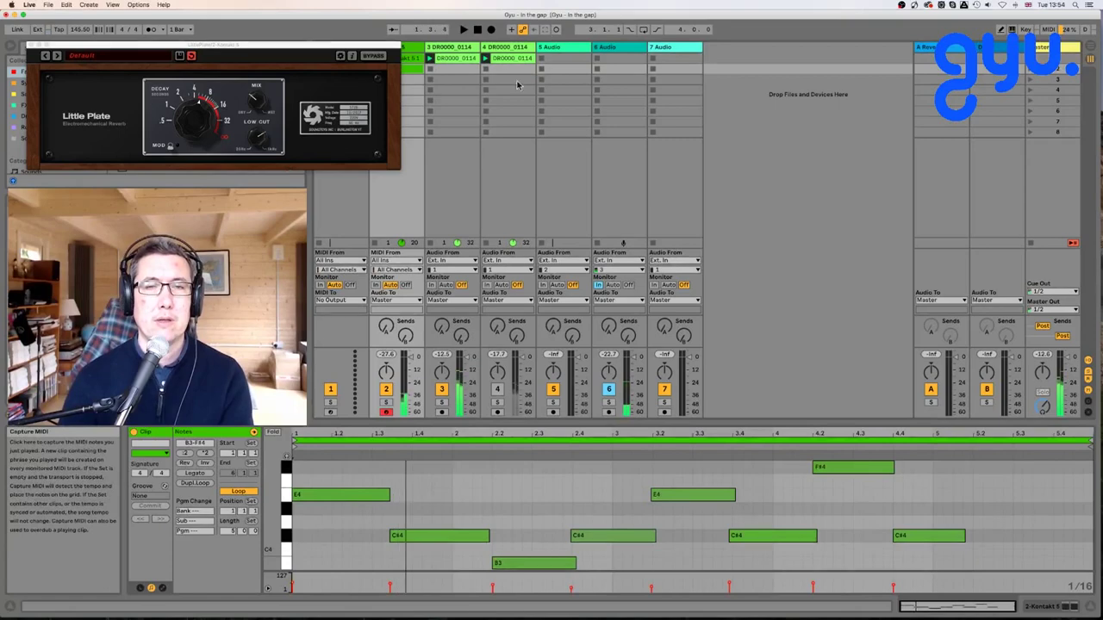
pyautogui.click(30, 44)
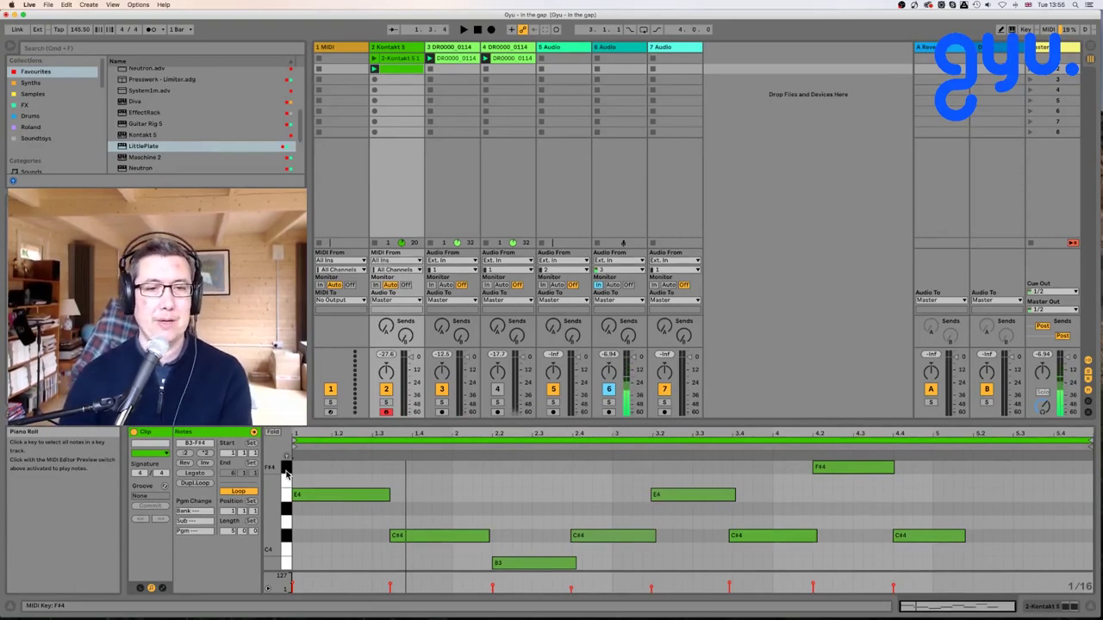
pyautogui.press('space')
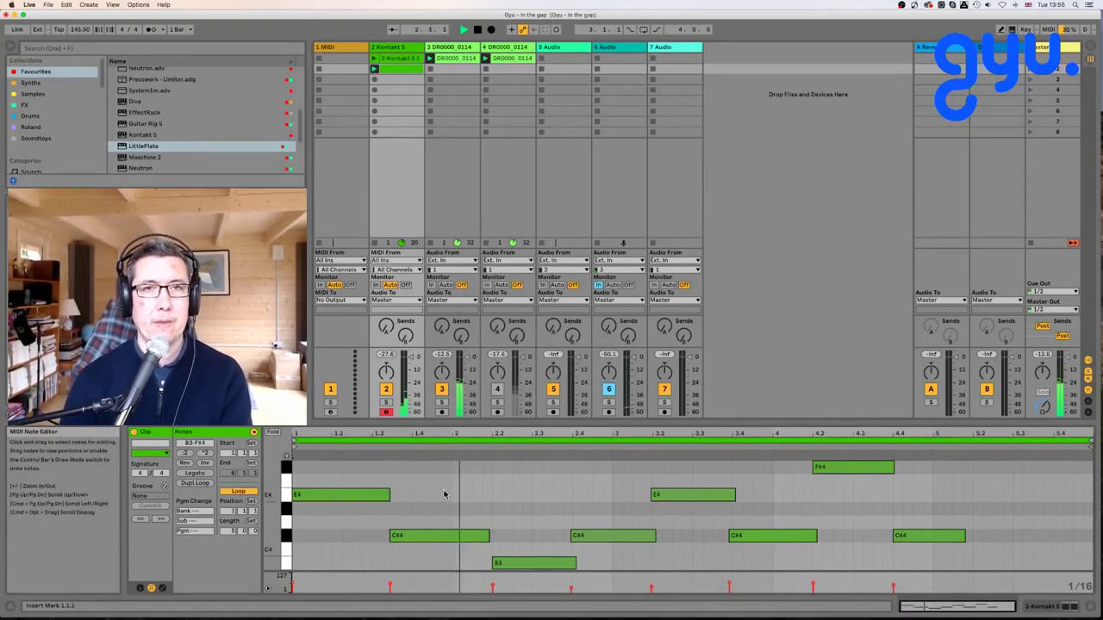
pyautogui.press('space')
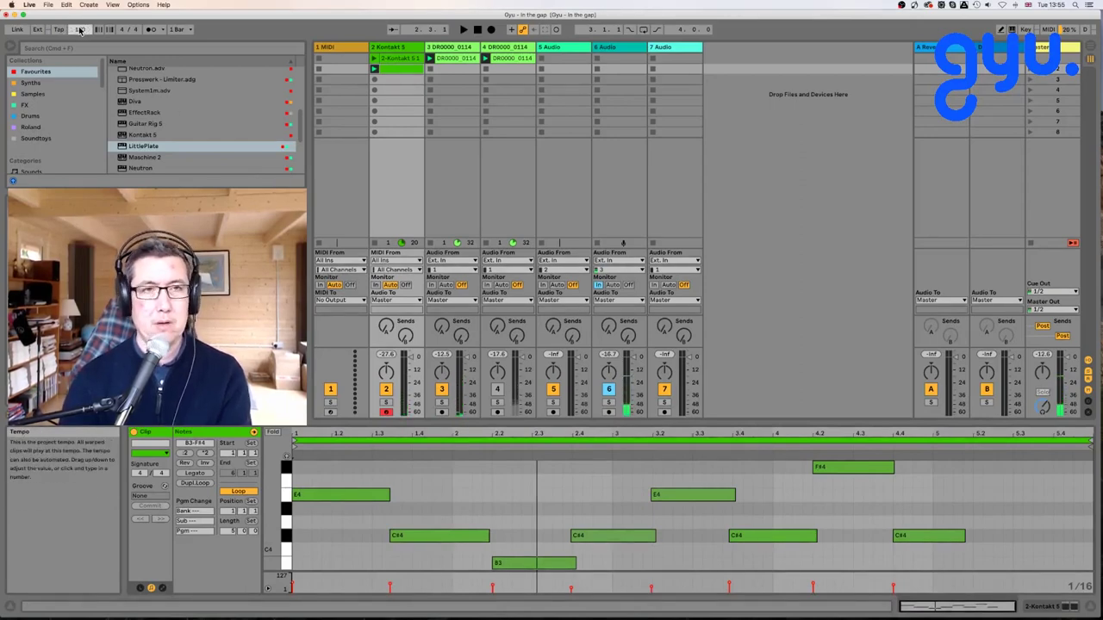
# Shorten the first E4 note to two beats in the captured piano clip and shift all following notes earlier to close the gap.
pyautogui.press('space')
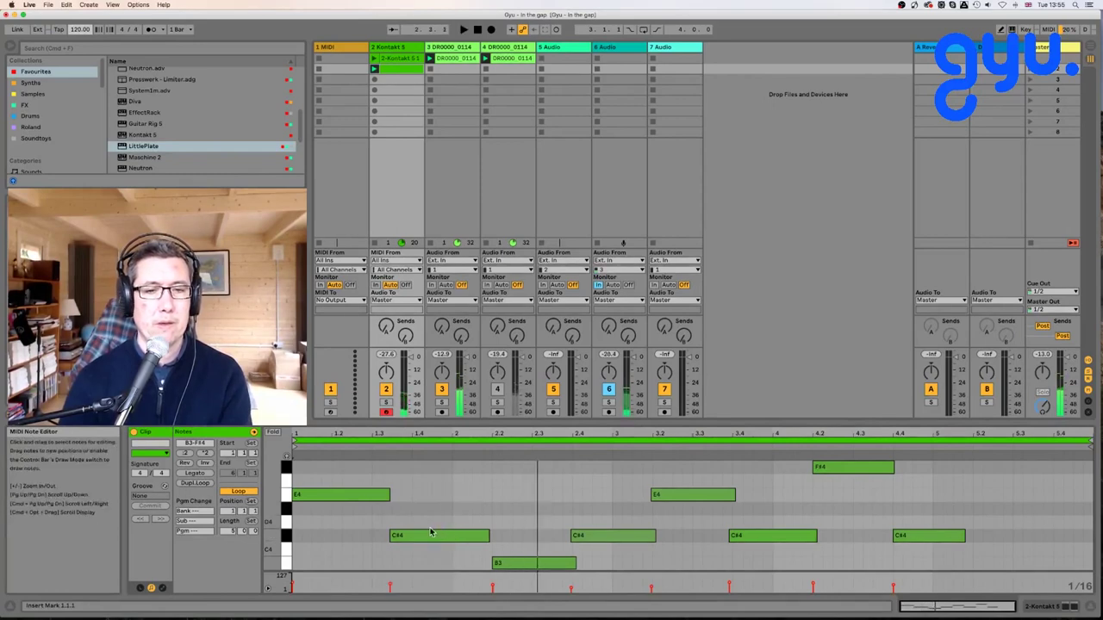
pyautogui.moveTo(387, 495); pyautogui.dragTo(372, 495)
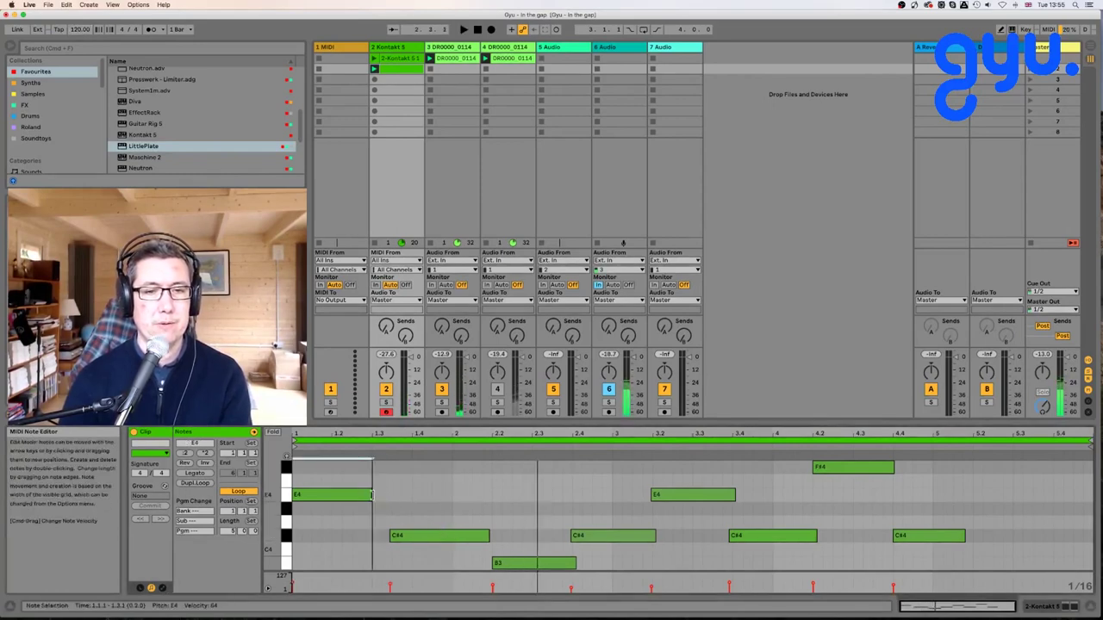
pyautogui.moveTo(416, 537); pyautogui.dragTo(393, 541)
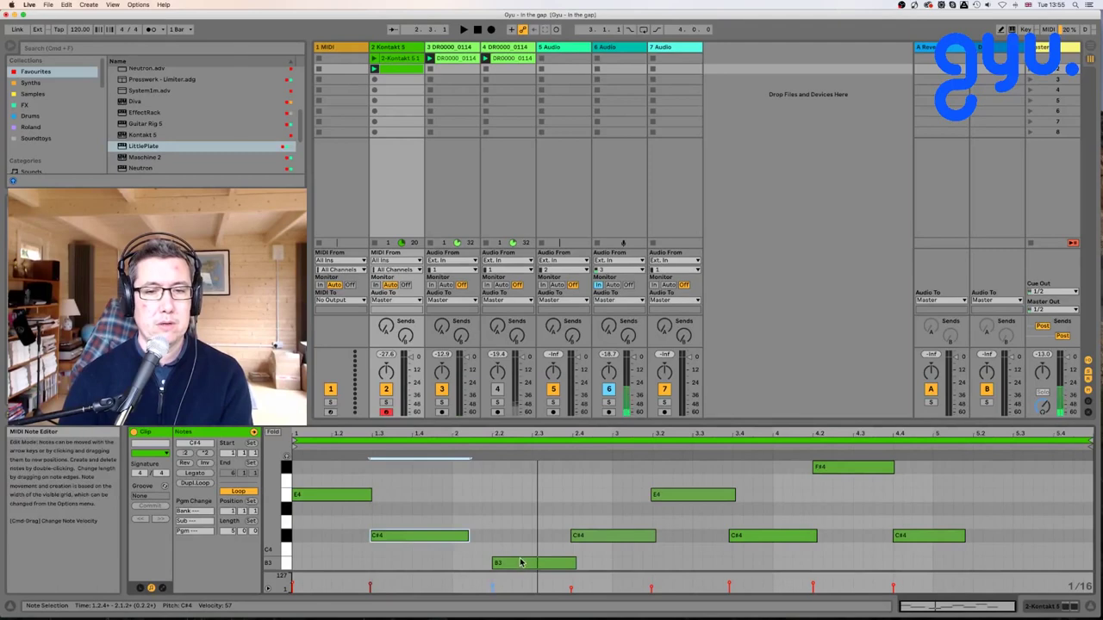
pyautogui.moveTo(521, 563); pyautogui.dragTo(481, 564)
pyautogui.moveTo(608, 538); pyautogui.dragTo(572, 541)
pyautogui.moveTo(656, 503); pyautogui.dragTo(621, 494)
pyautogui.moveTo(751, 537); pyautogui.dragTo(716, 541)
pyautogui.moveTo(835, 472); pyautogui.dragTo(796, 472)
pyautogui.moveTo(923, 536); pyautogui.dragTo(886, 538)
# Trim the piano clip's loop to four bars, then raise the velocities of all its notes and play it back.
pyautogui.moveTo(1087, 441); pyautogui.dragTo(933, 444)
pyautogui.press('space')
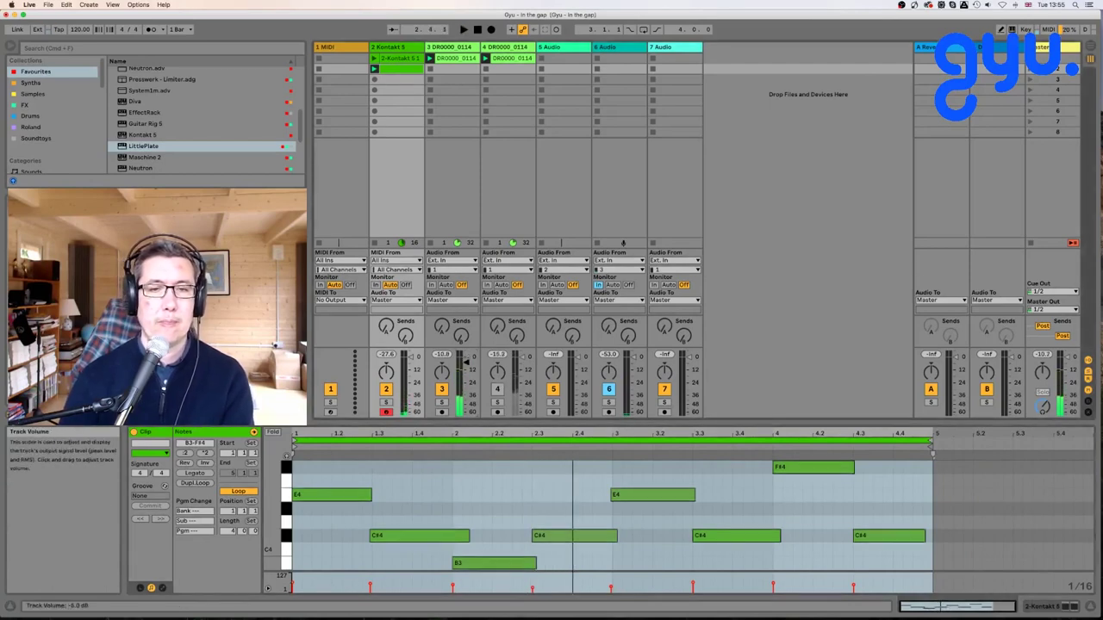
pyautogui.click(453, 511)
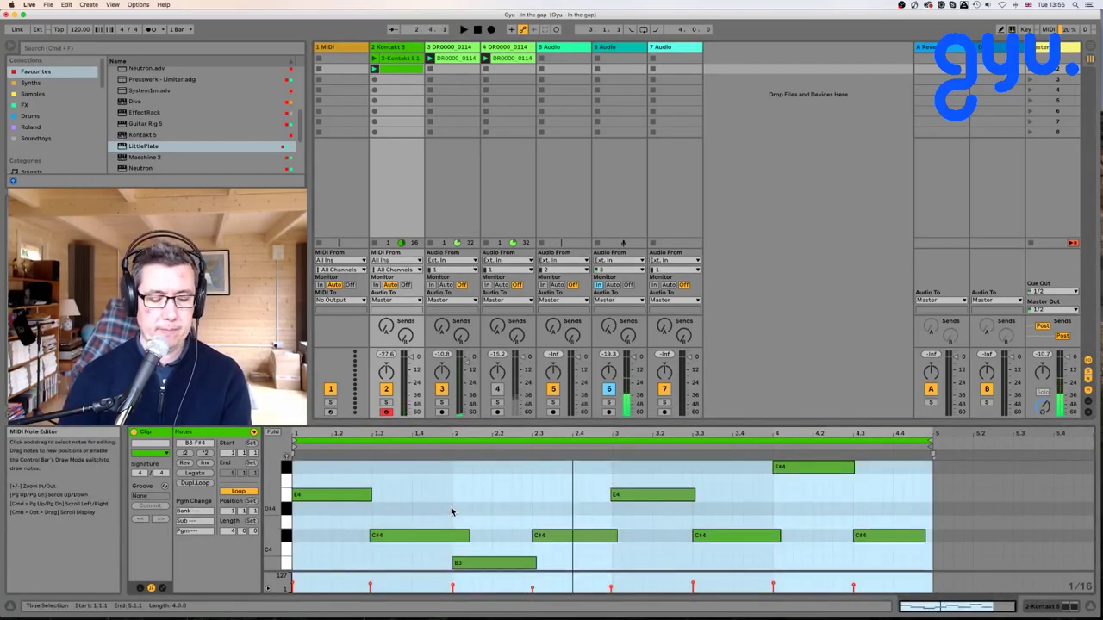
pyautogui.press('super+a')
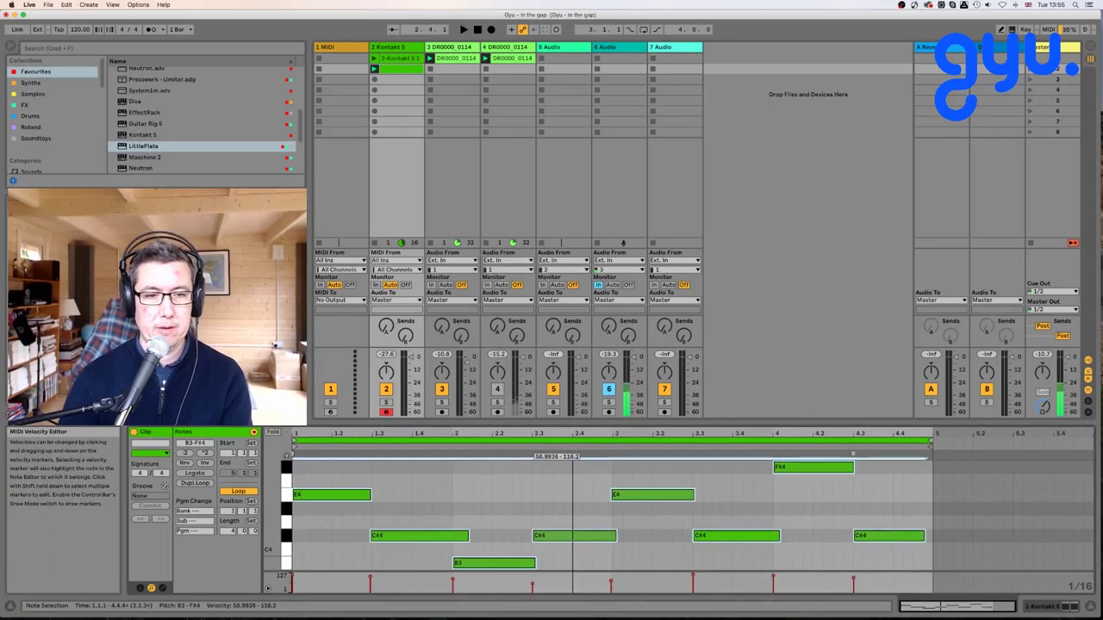
pyautogui.press('space')
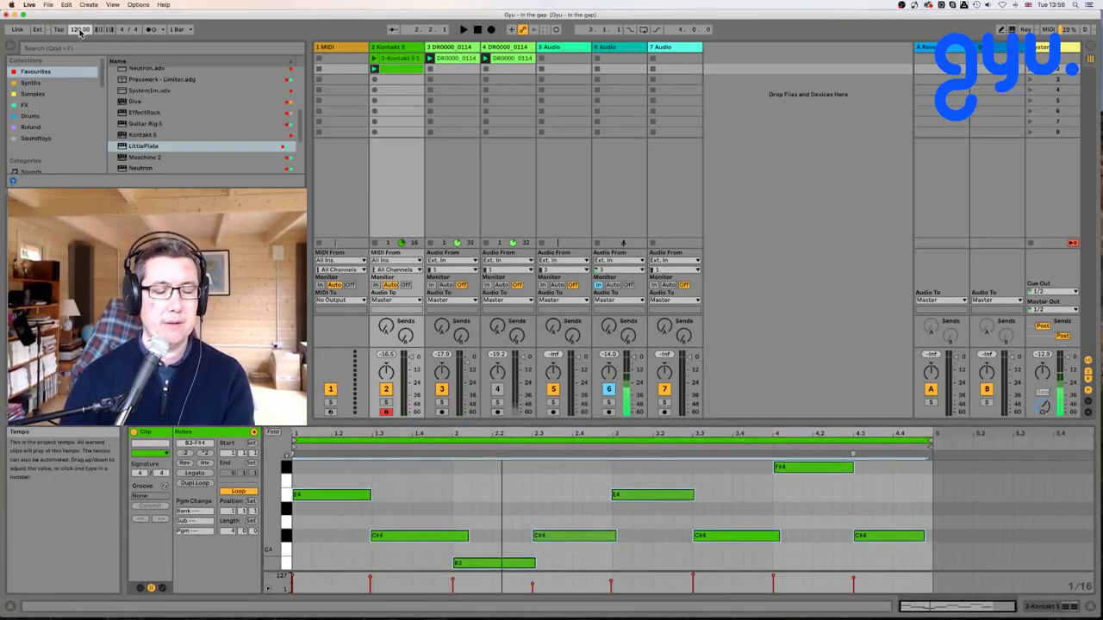
# Set the project tempo to 140 and unmute track 4 during playback.
pyautogui.press('Return')
pyautogui.press('space')
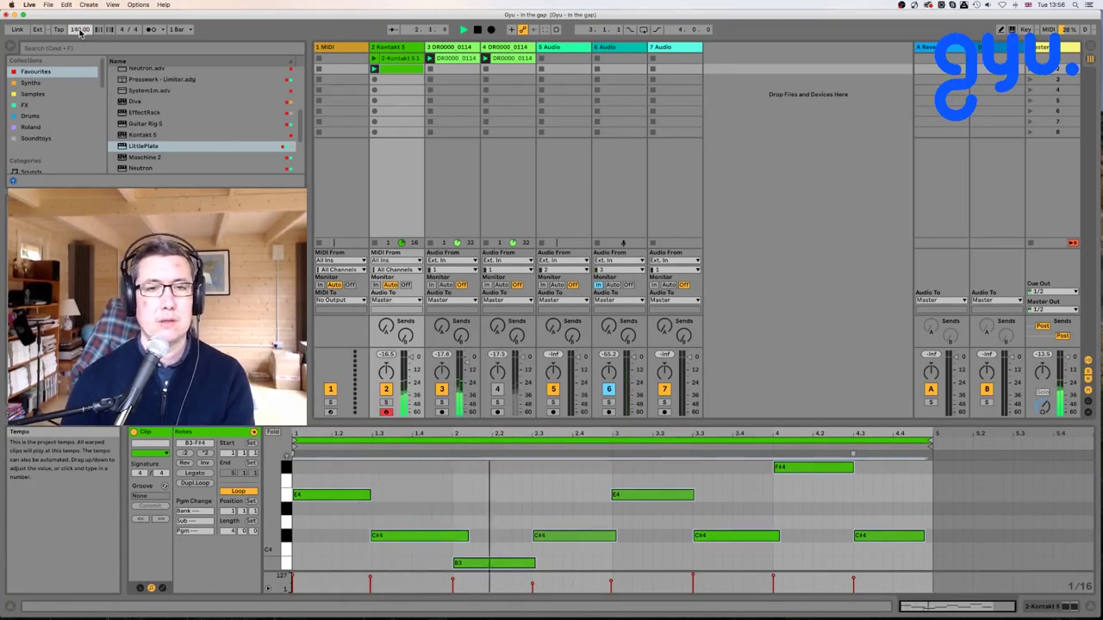
pyautogui.click(497, 389)
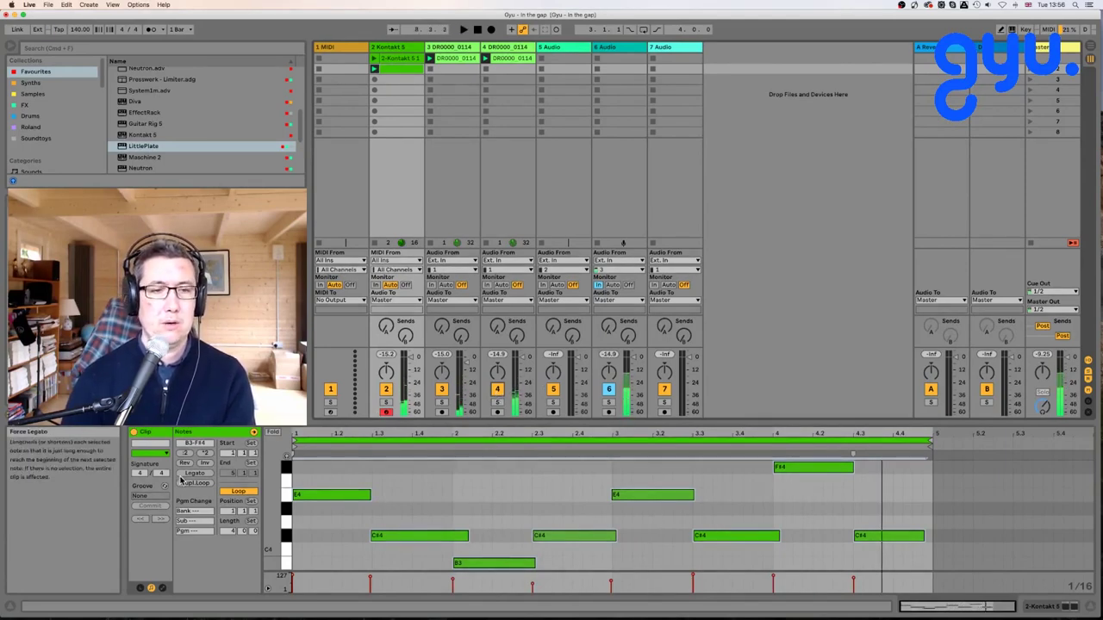
# Duplicate the piano clip's loop with its notes to eight bars and turn on note preview in the editor.
pyautogui.click(193, 485)
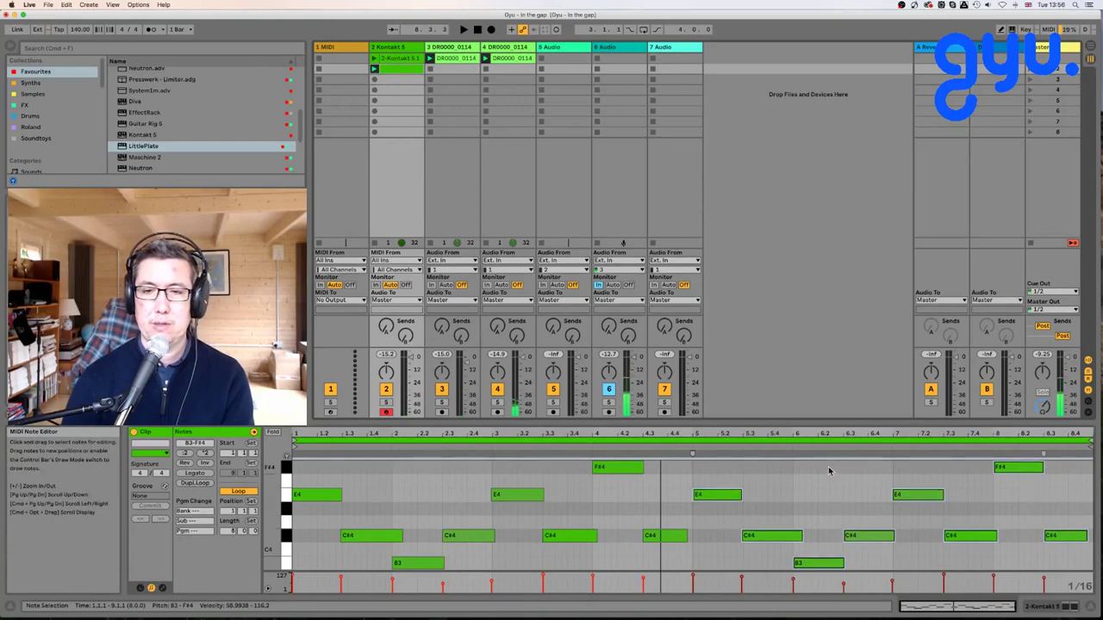
pyautogui.click(636, 491)
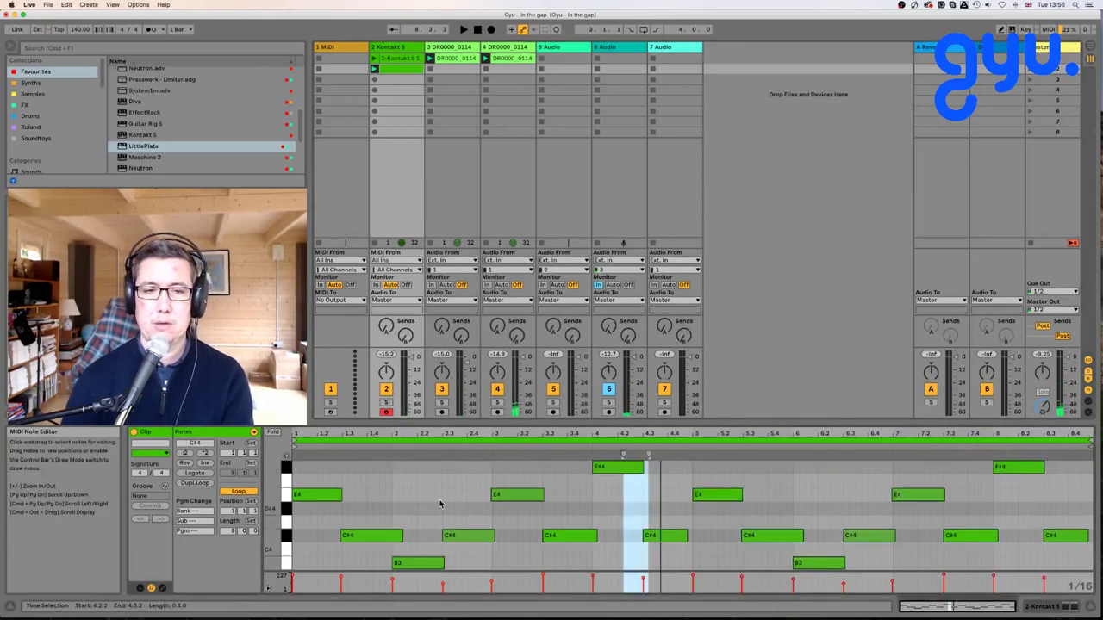
pyautogui.click(286, 456)
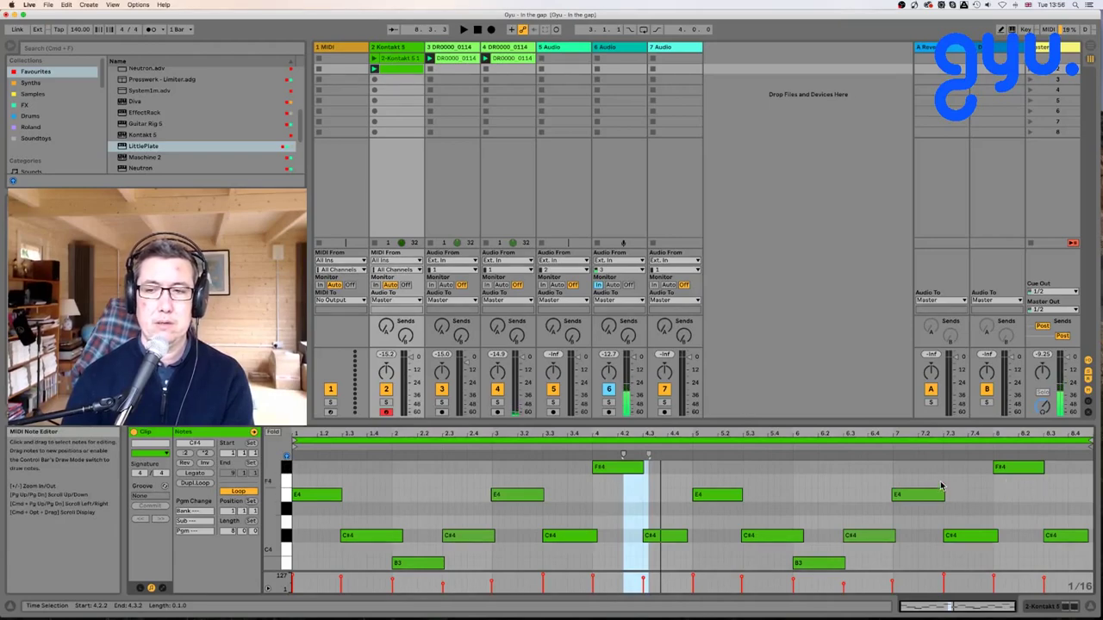
# Move the last C#4 note of the eight-bar piano phrase up to A4 and listen to the result.
pyautogui.click(1010, 470)
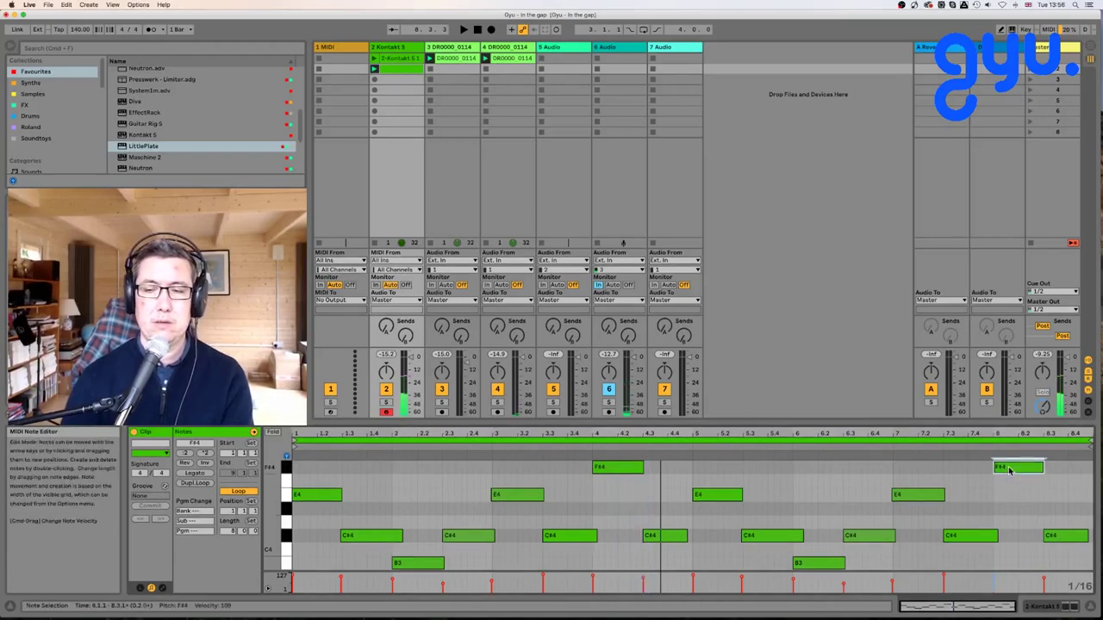
pyautogui.moveTo(1074, 535); pyautogui.dragTo(1076, 472)
pyautogui.press('space')
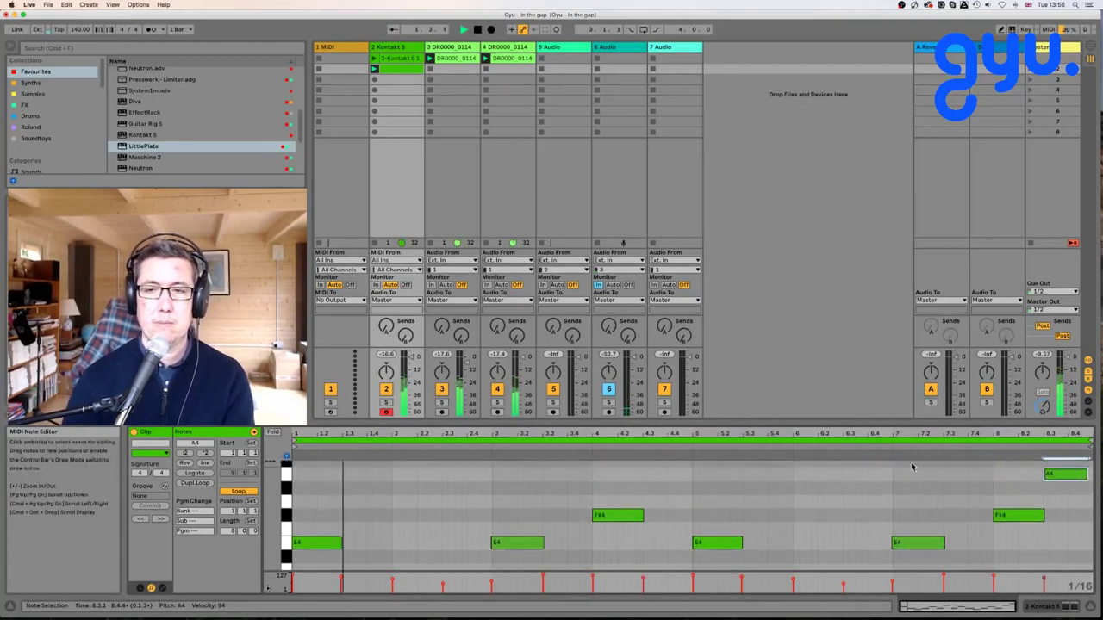
pyautogui.click(888, 444)
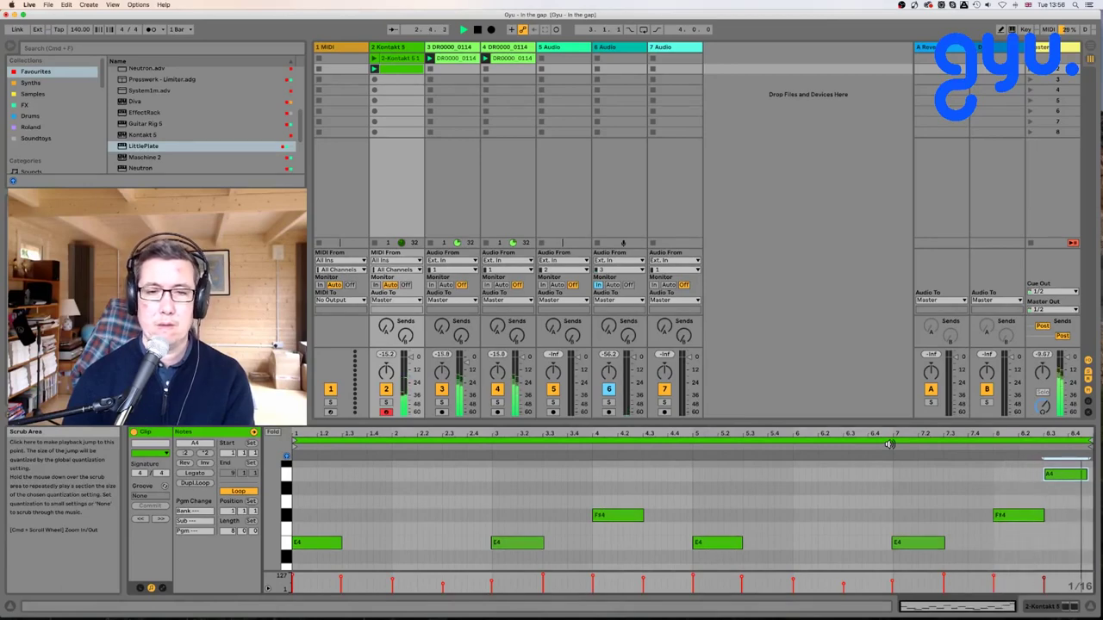
pyautogui.press('space')
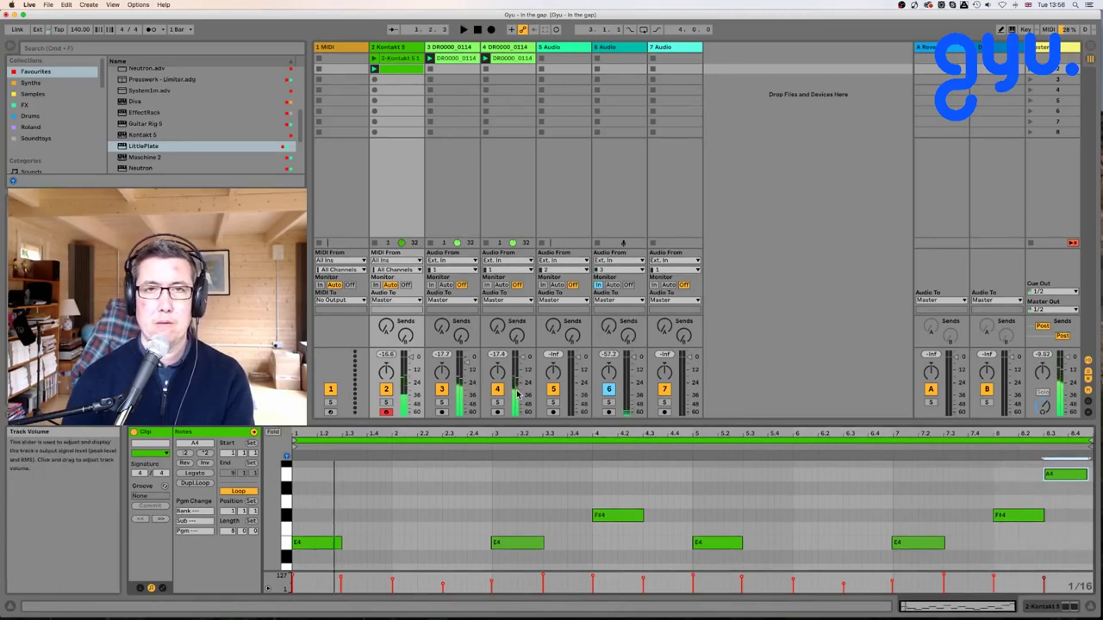
# Select MIDI track 1 and look through the browser's collections and user folders for drum sounds.
pyautogui.click(344, 50)
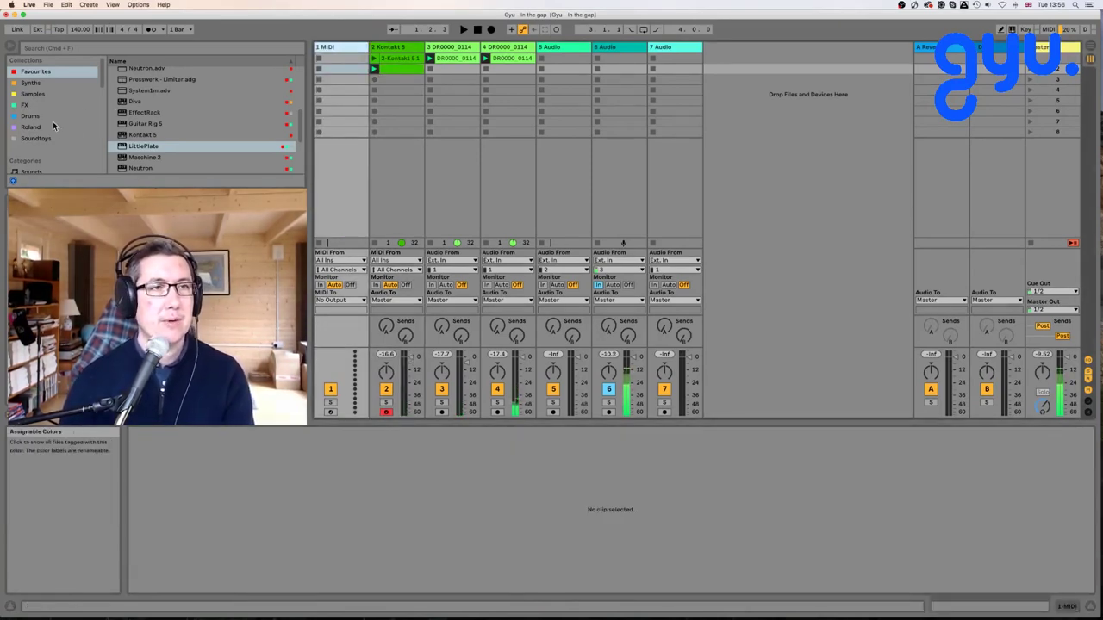
pyautogui.scroll(-10, 52, 126)
pyautogui.scroll(-4, 57, 129)
pyautogui.scroll(-3, 57, 129)
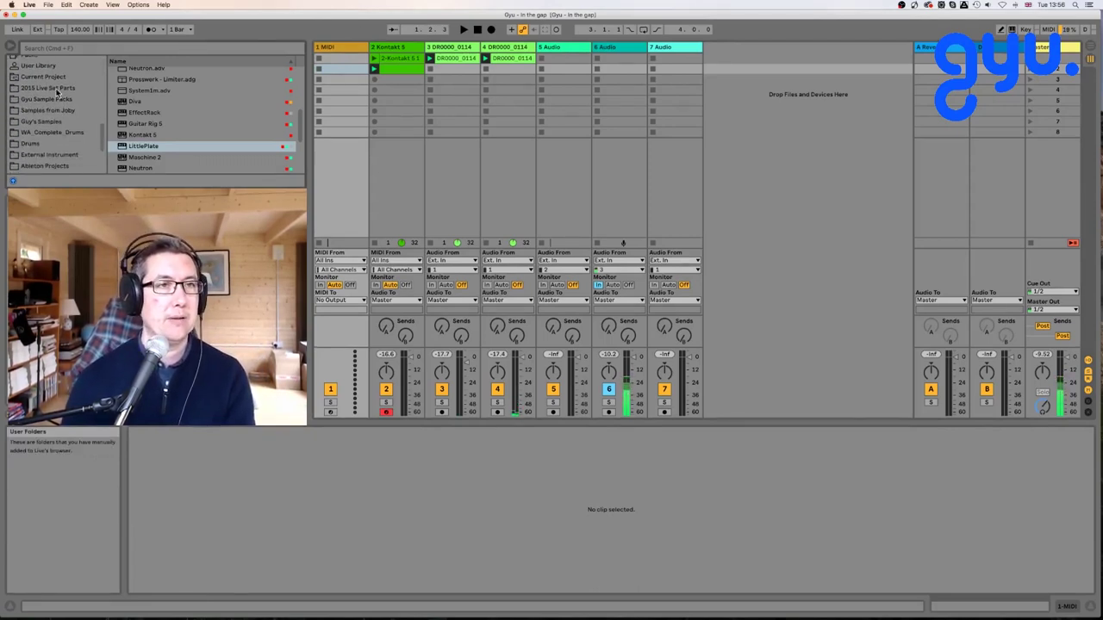
pyautogui.scroll(15, 57, 90)
pyautogui.scroll(-2, 39, 75)
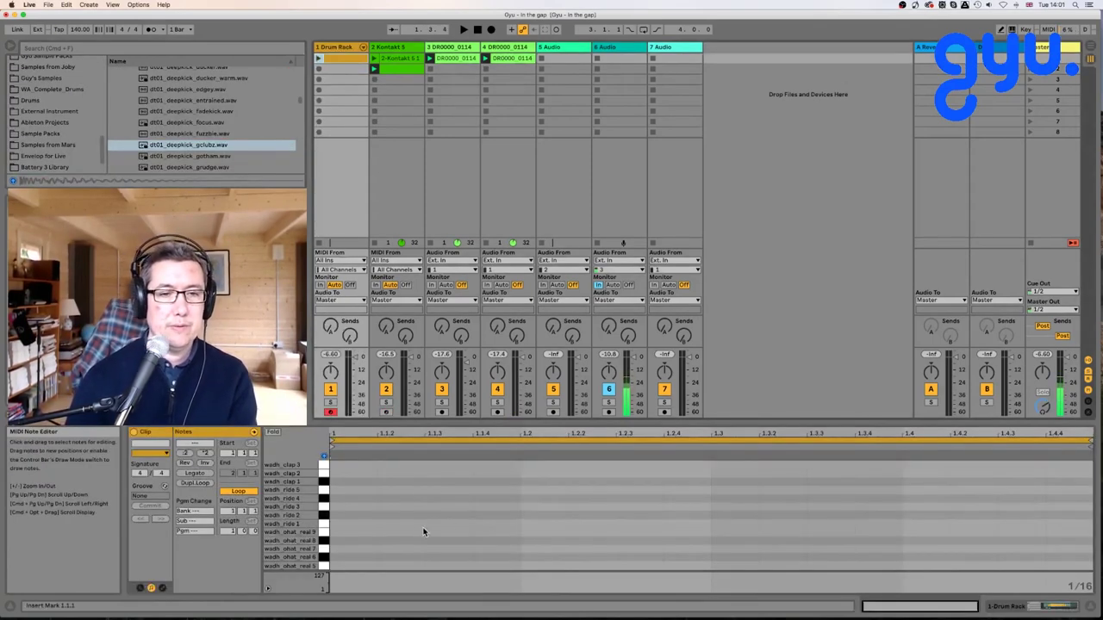
# Step-enter a sixteenth-long wadh_hat_real 9 note (D2) at the start of the Drum Rack clip.
pyautogui.press('space')
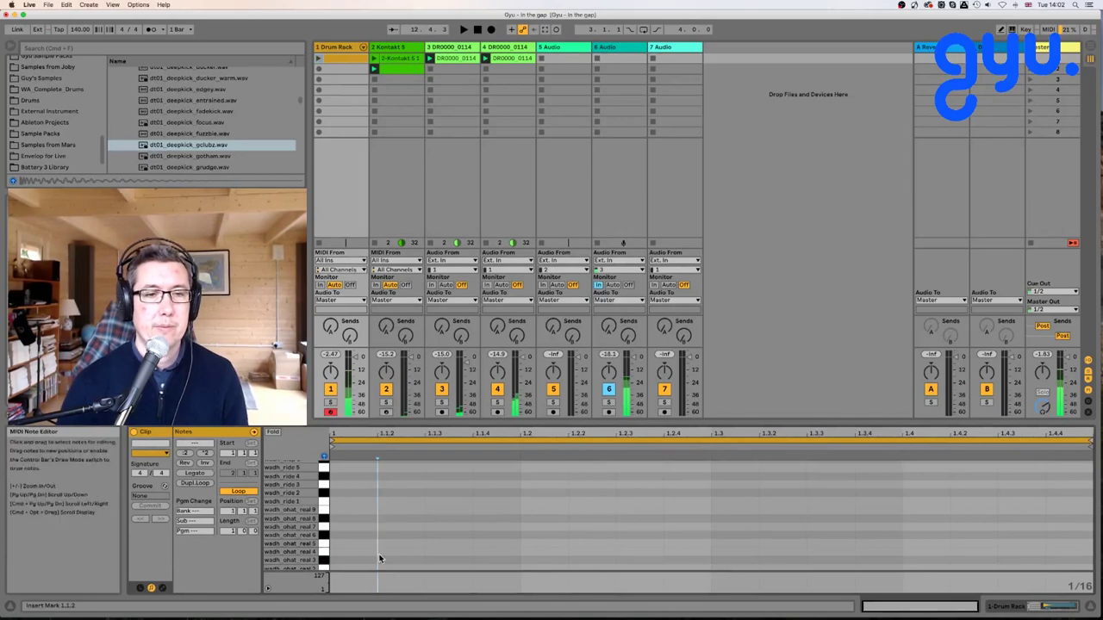
pyautogui.scroll(-5, 376, 559)
pyautogui.scroll(-5, 379, 559)
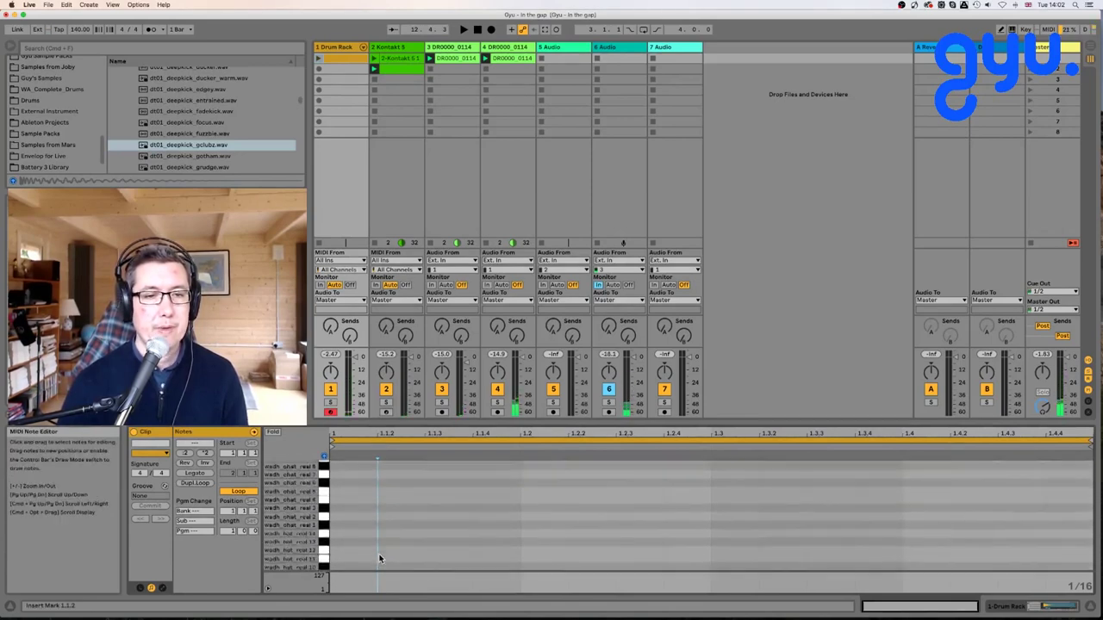
pyautogui.scroll(3, 379, 558)
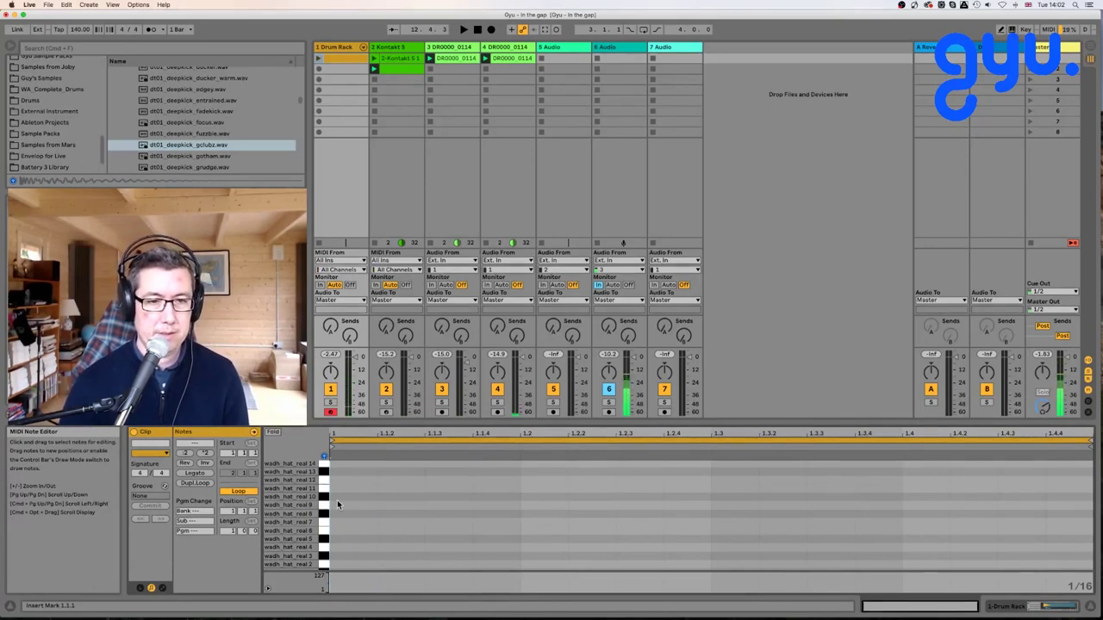
pyautogui.click(397, 507)
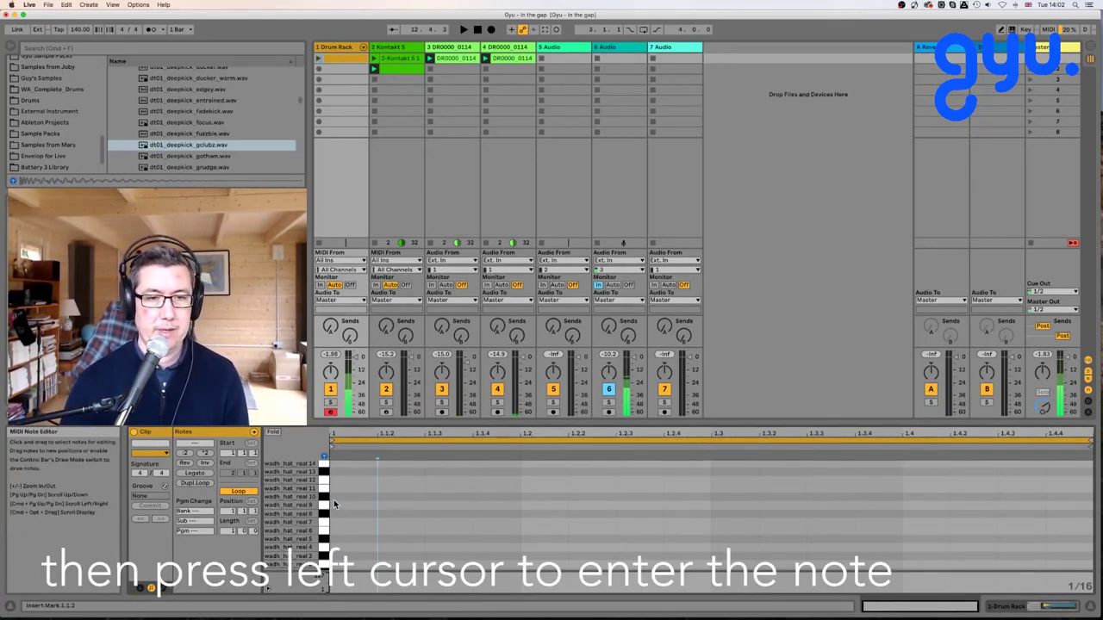
pyautogui.press('Right')
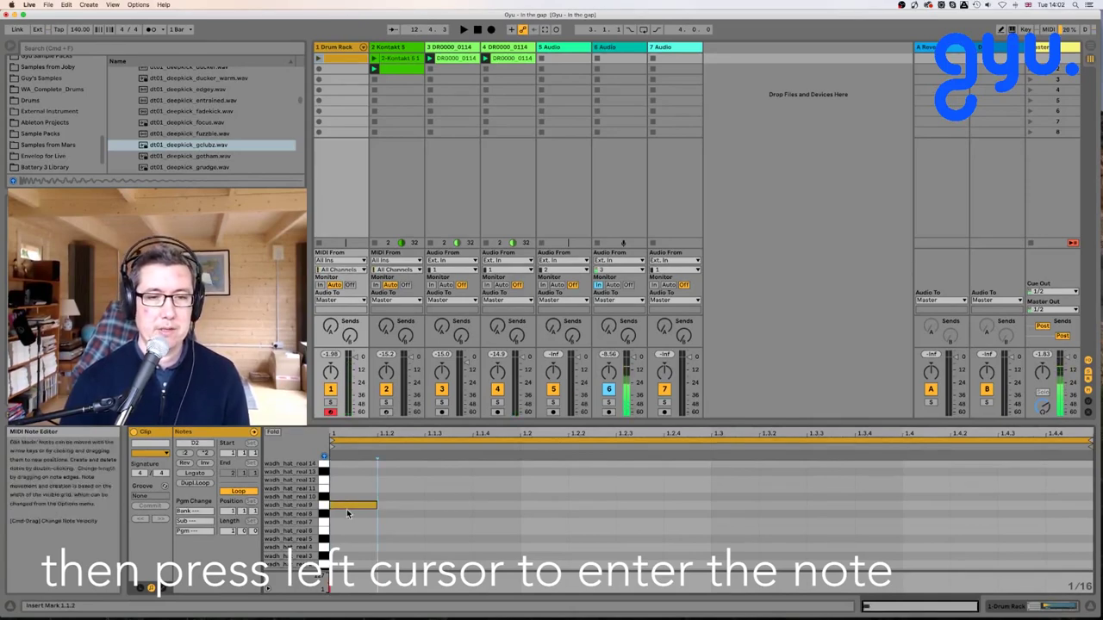
pyautogui.press('Left')
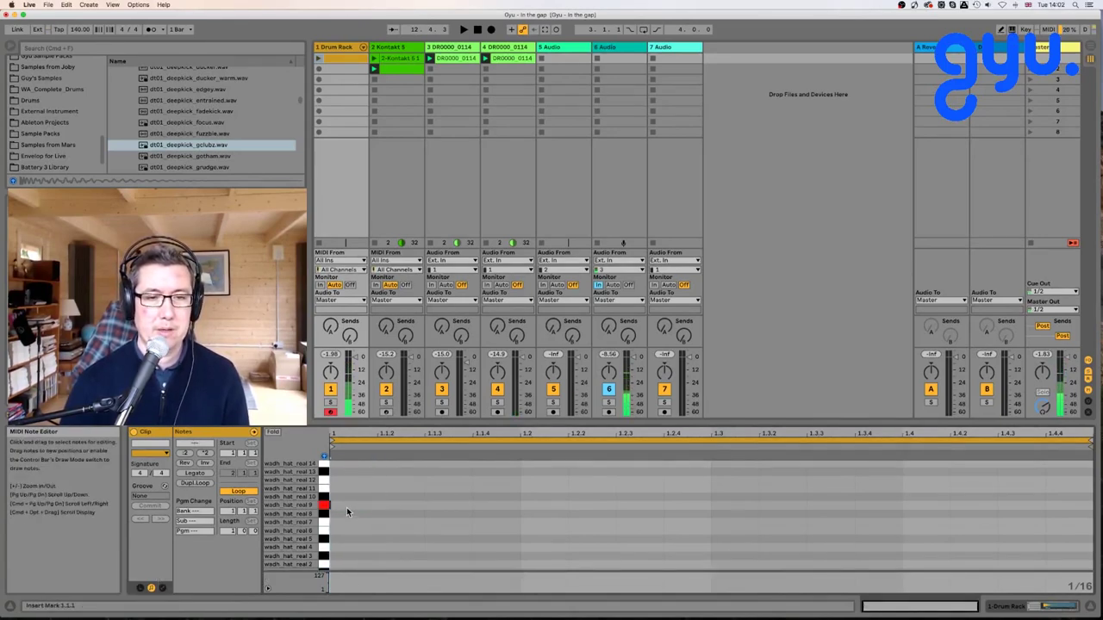
pyautogui.press('Right')
# Launch the Drum Rack clip and set the hat note's velocity to about 77.
pyautogui.press('space')
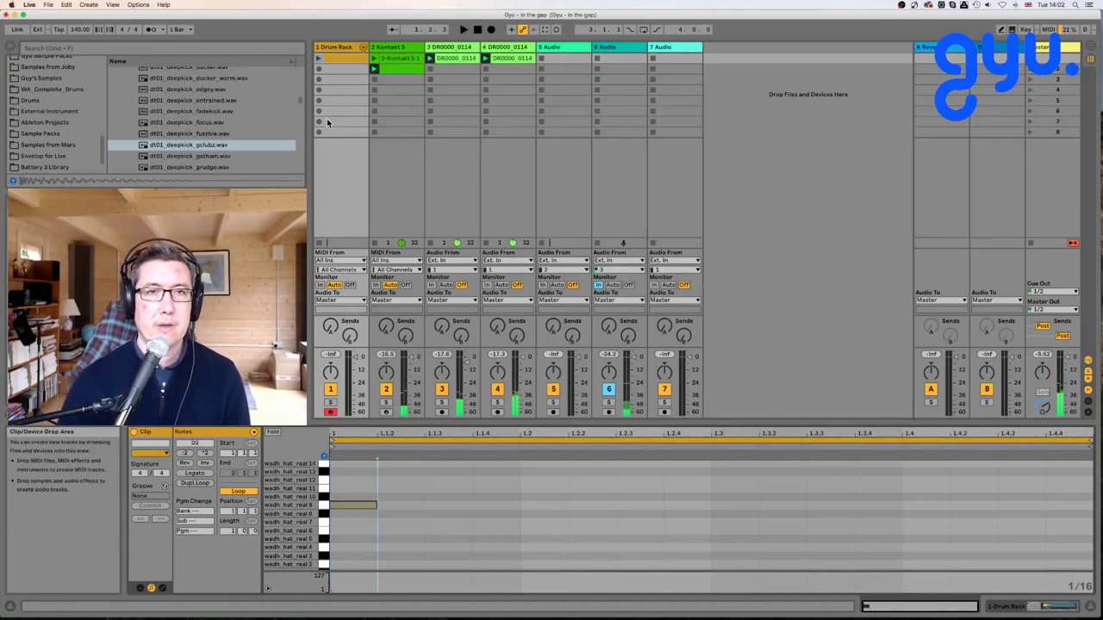
pyautogui.click(319, 59)
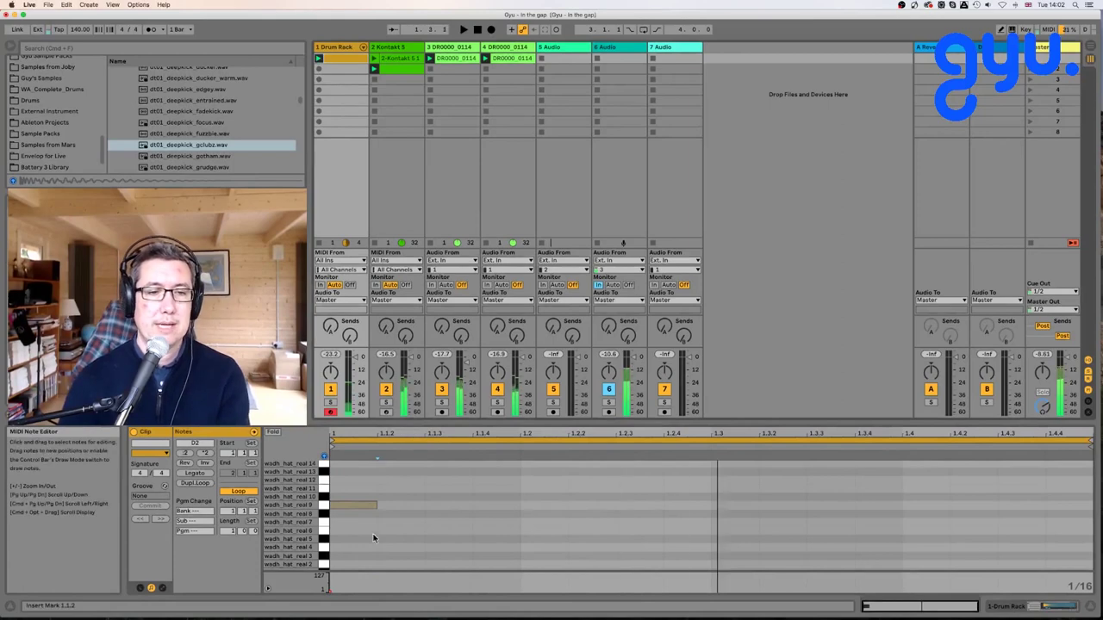
pyautogui.click(330, 593)
pyautogui.moveTo(330, 593); pyautogui.dragTo(330, 577)
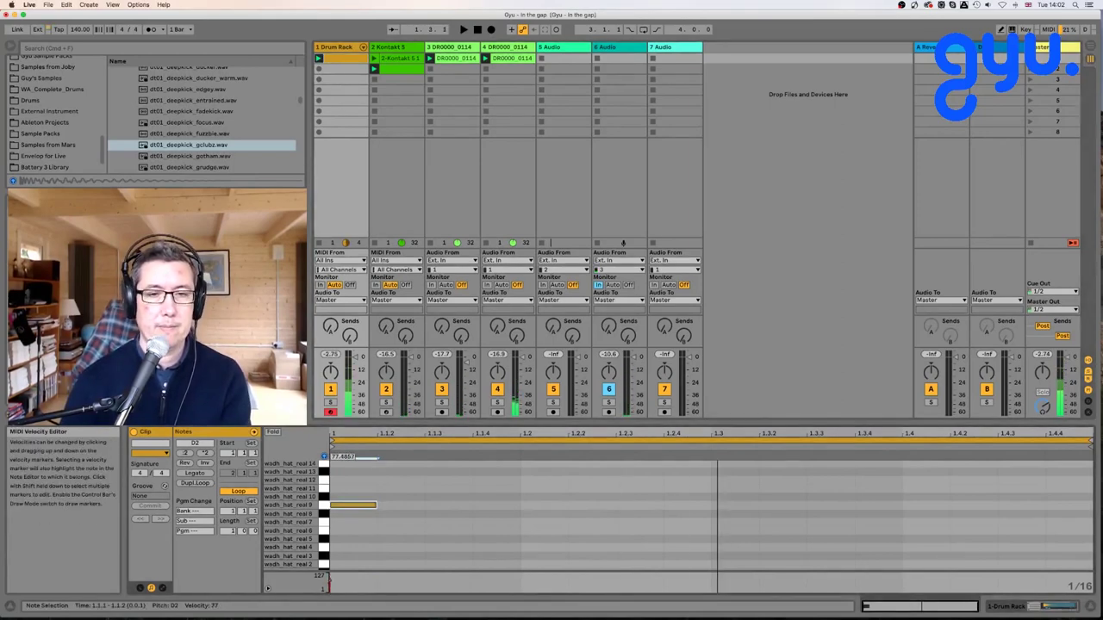
# Duplicate the one-beat region holding the hat note three times so a hat falls on every beat.
pyautogui.moveTo(515, 519); pyautogui.dragTo(274, 428)
pyautogui.press('super+d')
pyautogui.press('super+d')
pyautogui.press('super+d')
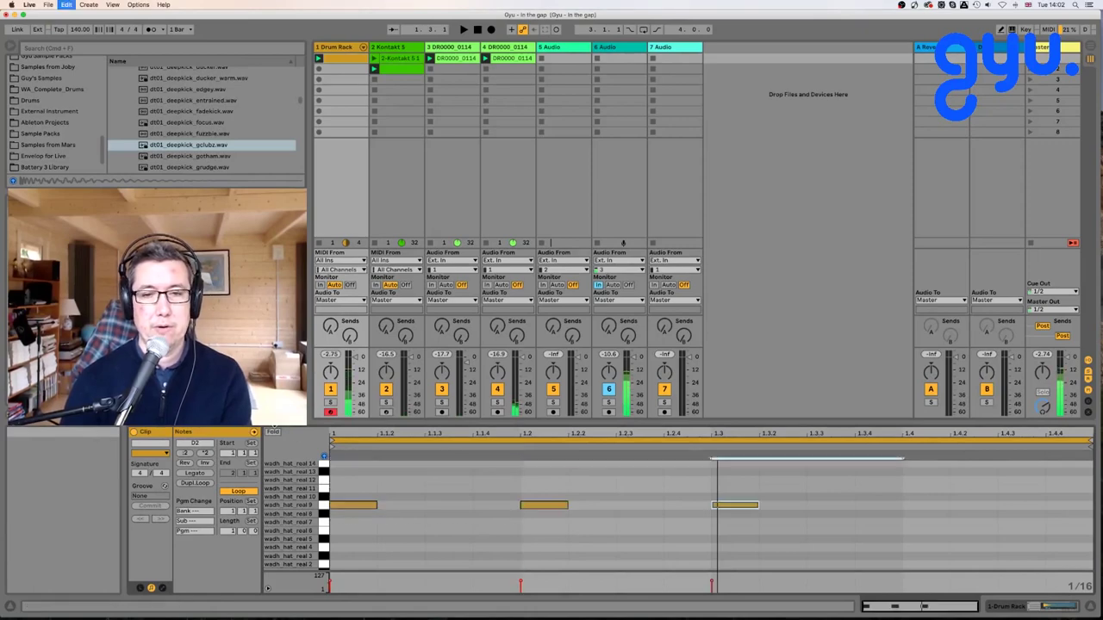
# Delete the hat notes on beats 2 and 4, and lower the velocity of the hat on beat 3.
pyautogui.moveTo(584, 518); pyautogui.dragTo(552, 486)
pyautogui.press('Delete')
pyautogui.moveTo(999, 459); pyautogui.dragTo(906, 459)
pyautogui.press('Delete')
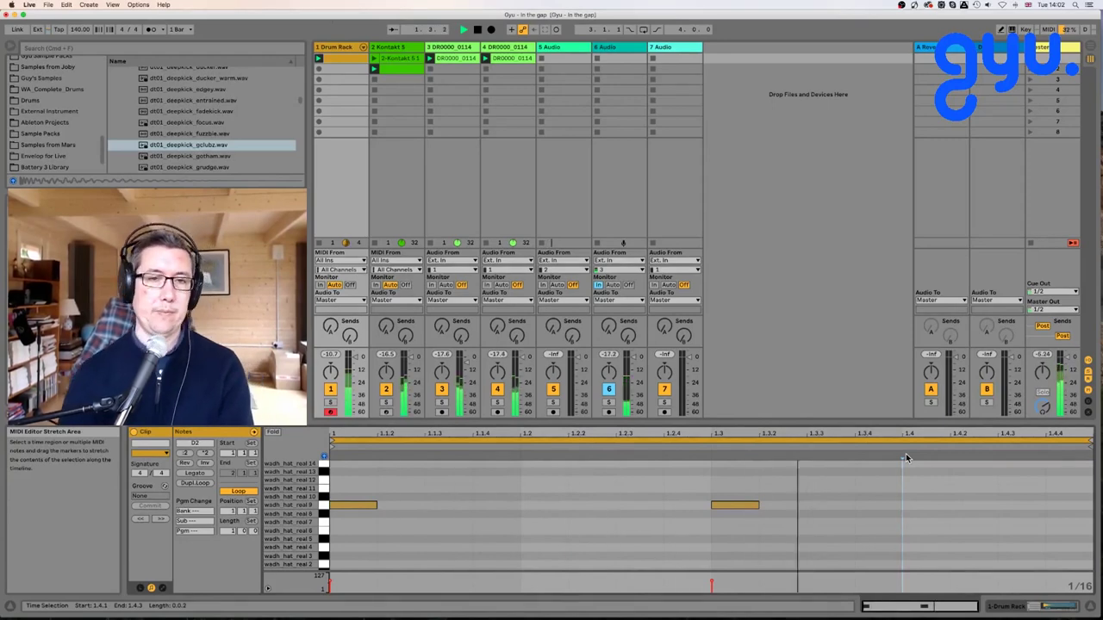
pyautogui.click(711, 584)
pyautogui.moveTo(712, 584); pyautogui.dragTo(712, 591)
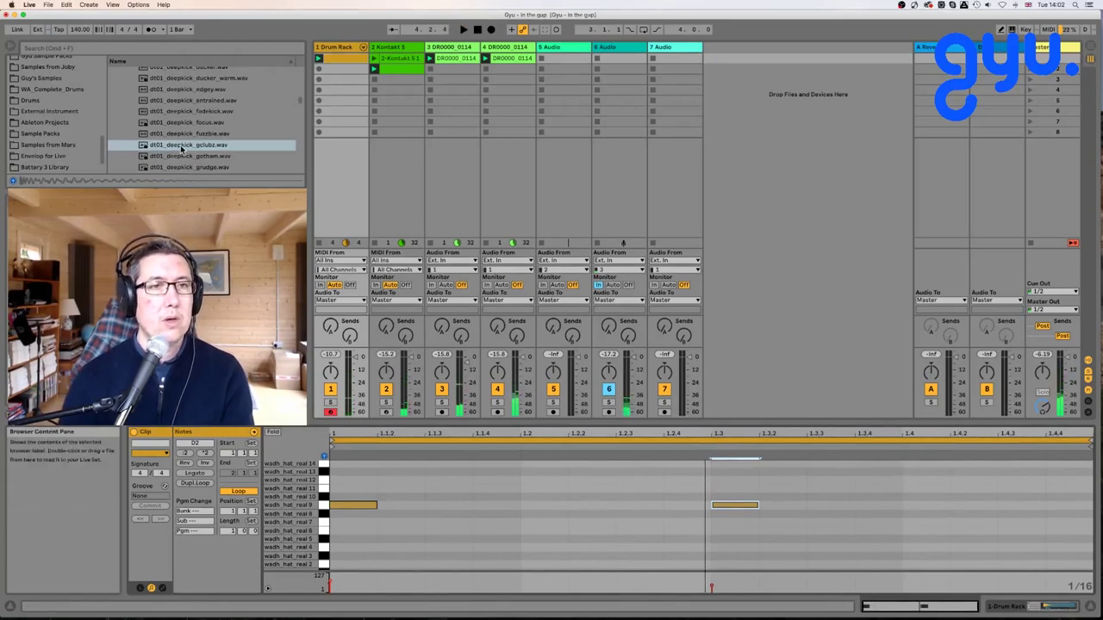
# Collapse the kick drums folder of wa_drum_tools_01_deluxe and expand its percussion folder to look for sounds.
pyautogui.scroll(3, 215, 123)
pyautogui.scroll(10, 215, 123)
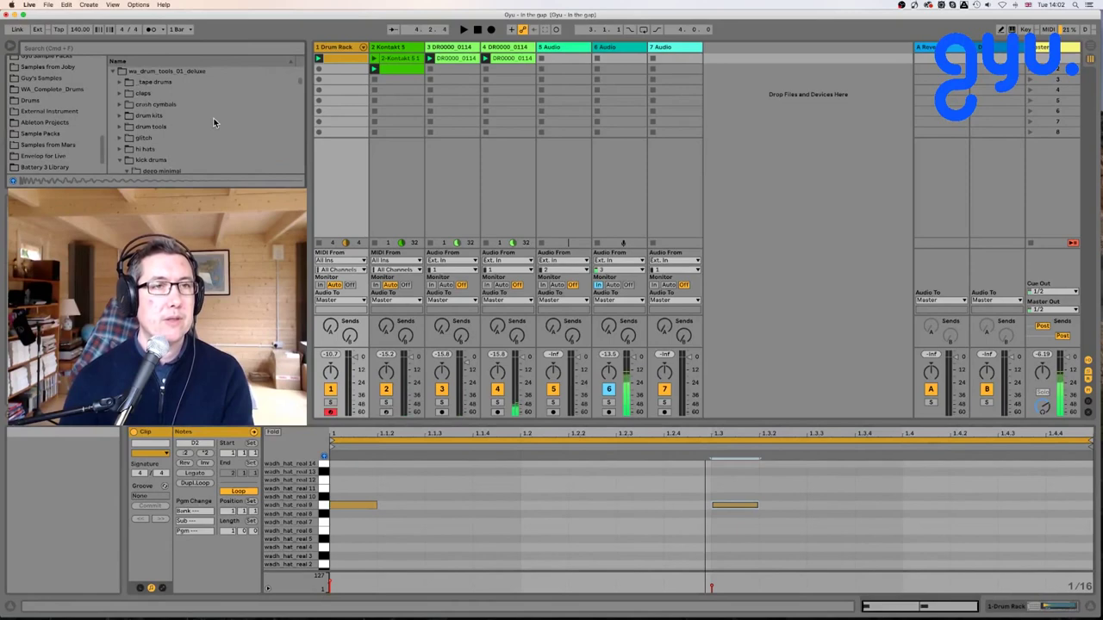
pyautogui.scroll(-2, 44, 112)
pyautogui.scroll(5, 150, 137)
pyautogui.scroll(-6, 138, 141)
pyautogui.click(119, 116)
pyautogui.scroll(-1, 119, 116)
pyautogui.click(119, 121)
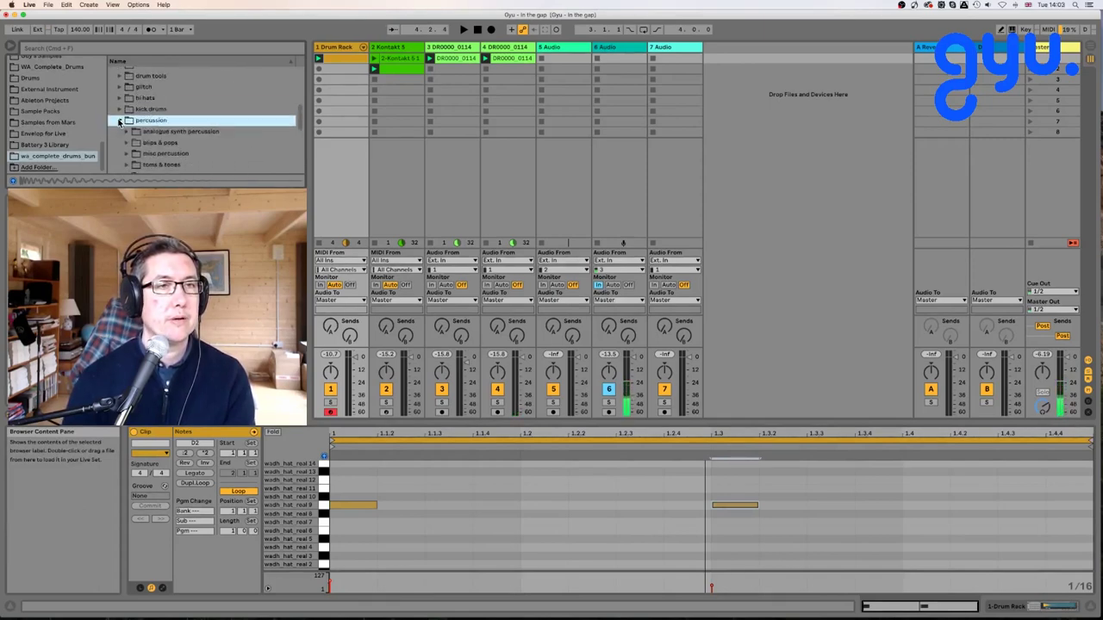
# Collapse the wa_drum_tools_01_deluxe folder and switch the sample browsing to the WA_Complete_Drums folder.
pyautogui.scroll(4, 118, 122)
pyautogui.click(117, 125)
pyautogui.scroll(-3, 125, 134)
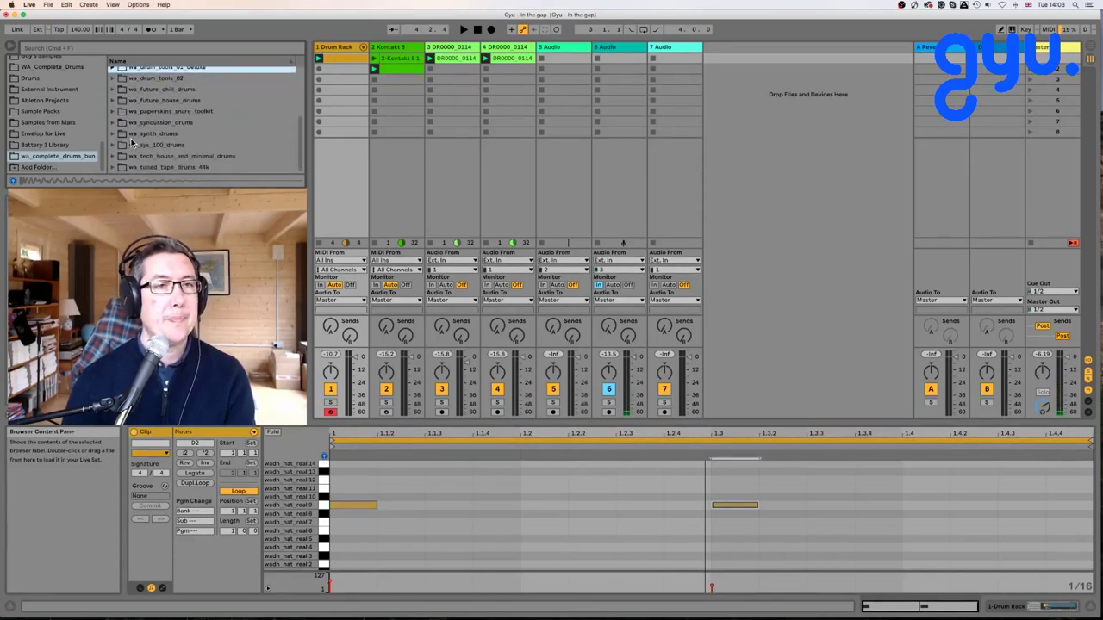
pyautogui.scroll(4, 136, 143)
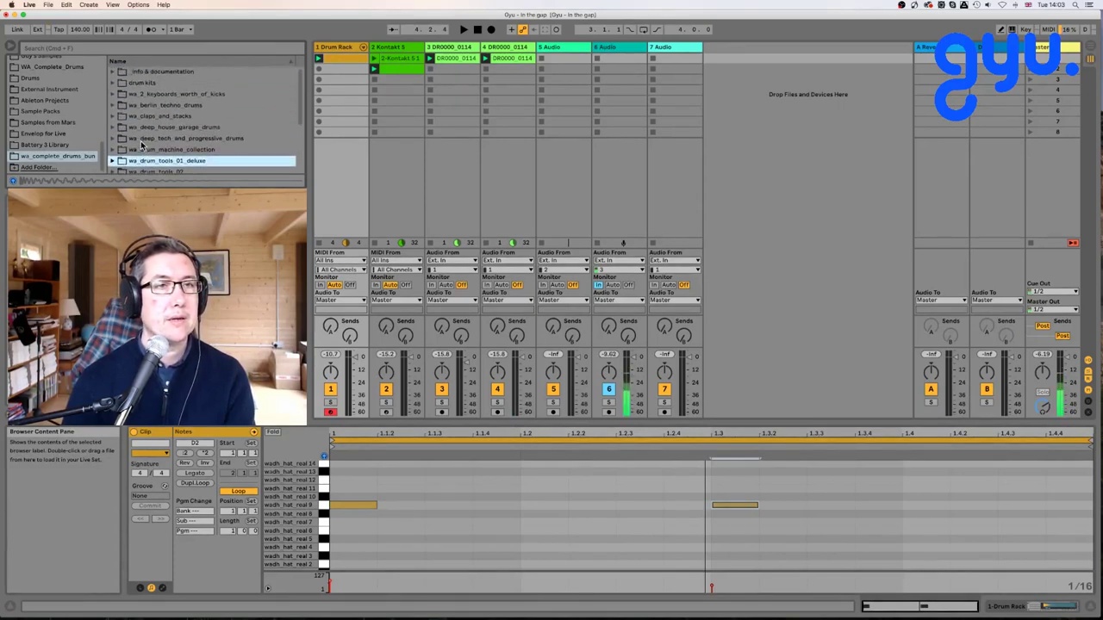
pyautogui.scroll(3, 61, 129)
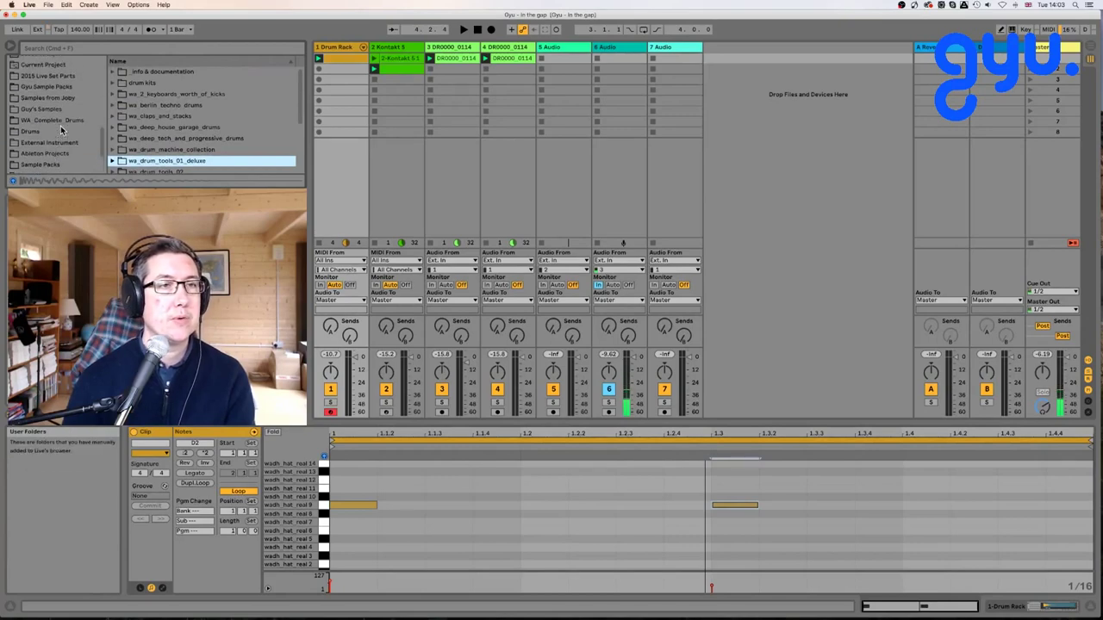
pyautogui.click(53, 121)
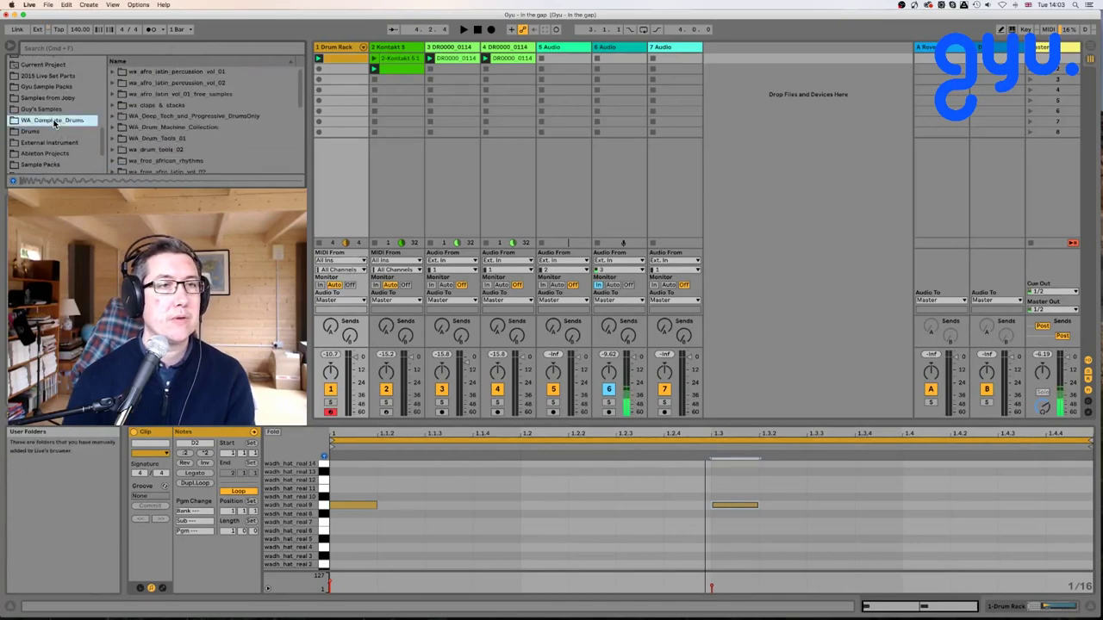
# Expand wa_afro_latin_percussion_vol_01 down to the cabasa folder within loops - time corrected.
pyautogui.click(112, 83)
pyautogui.click(112, 71)
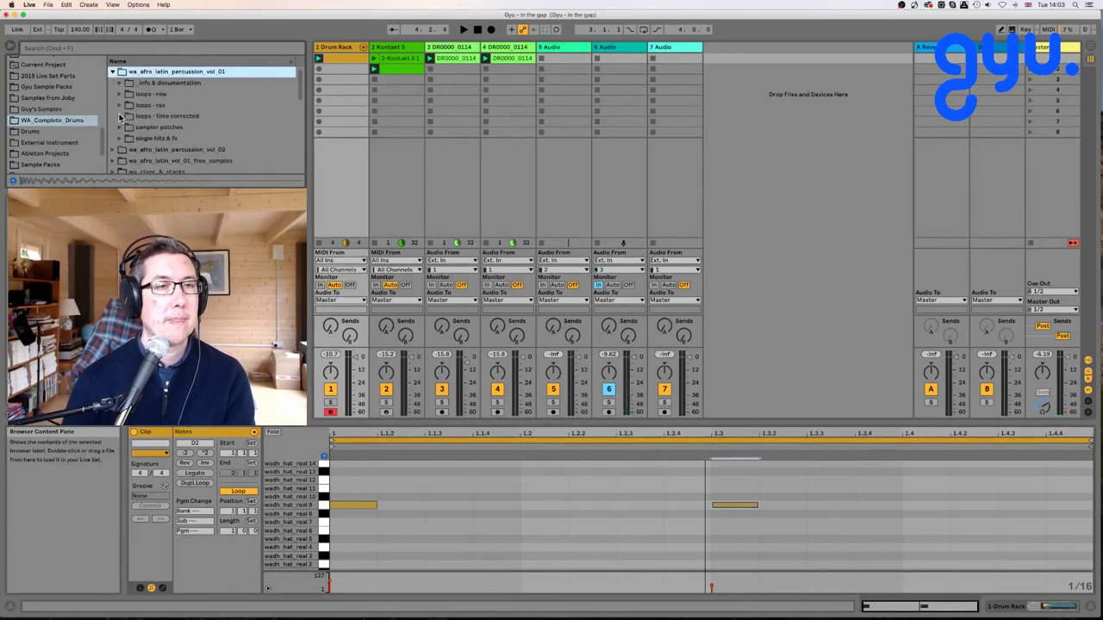
pyautogui.click(120, 116)
pyautogui.click(125, 128)
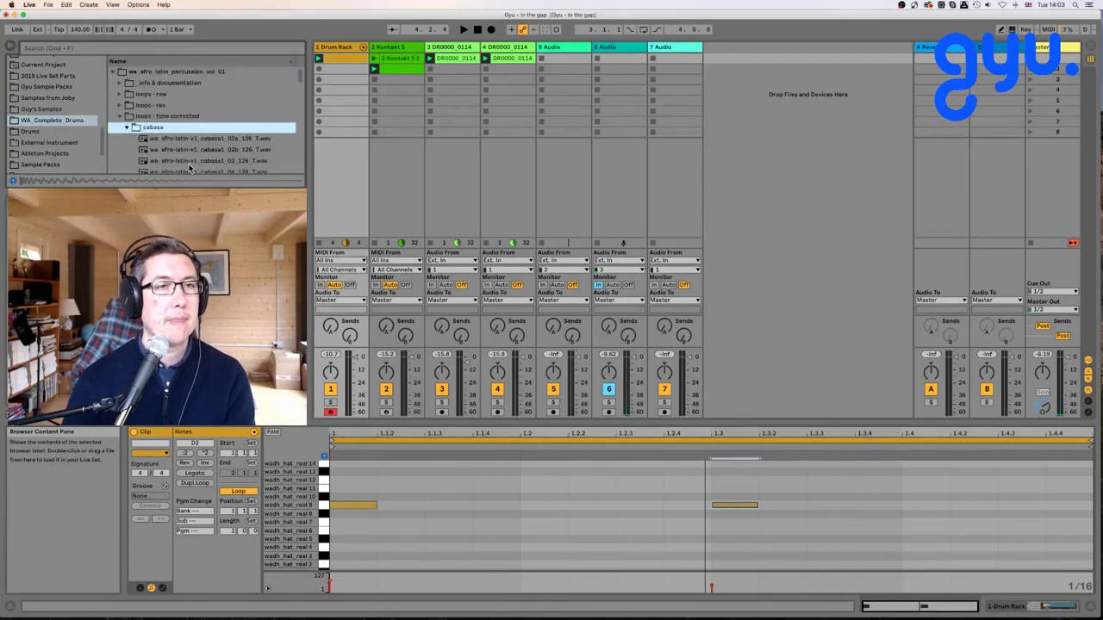
# Audition several cabasa loops from the folder, including cabasa2_01, cabasa2_03 and cabasa2_04.
pyautogui.click(190, 163)
pyautogui.scroll(-4, 189, 163)
pyautogui.click(194, 116)
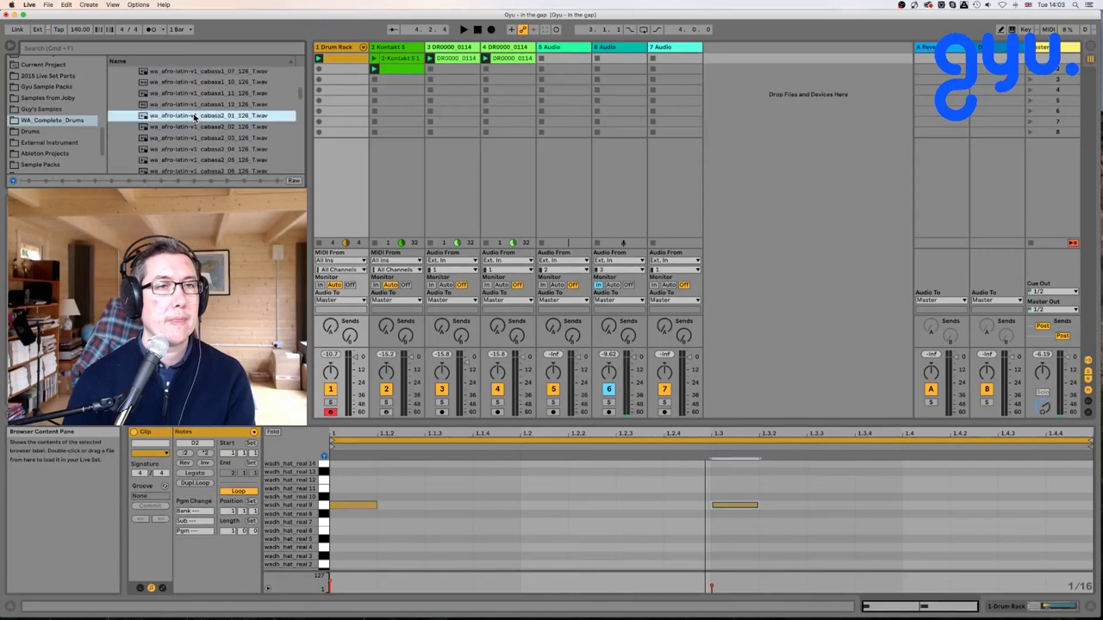
pyautogui.click(208, 141)
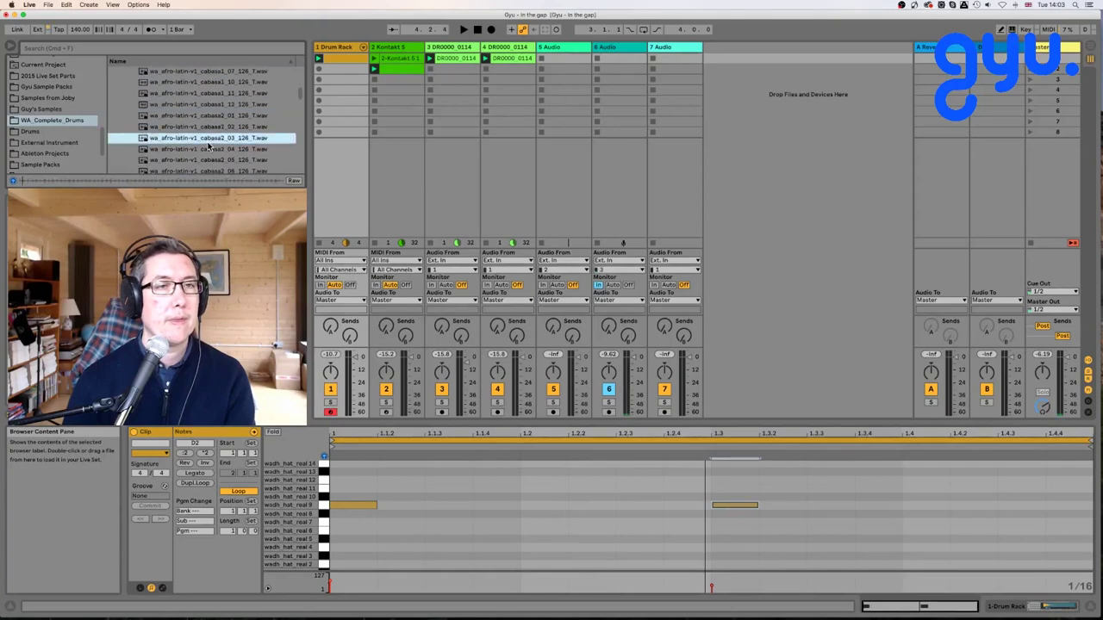
pyautogui.click(198, 150)
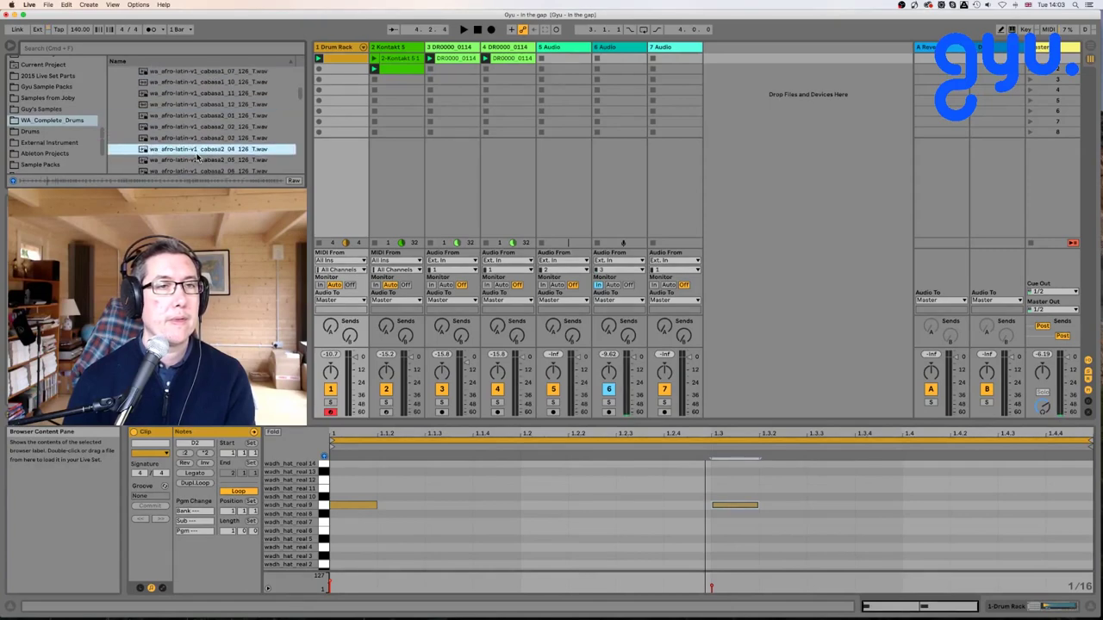
# Play the set and audition the cabasa2_03, cabasa1_12 and cabasa2_04 loops against it.
pyautogui.press('space')
pyautogui.click(197, 138)
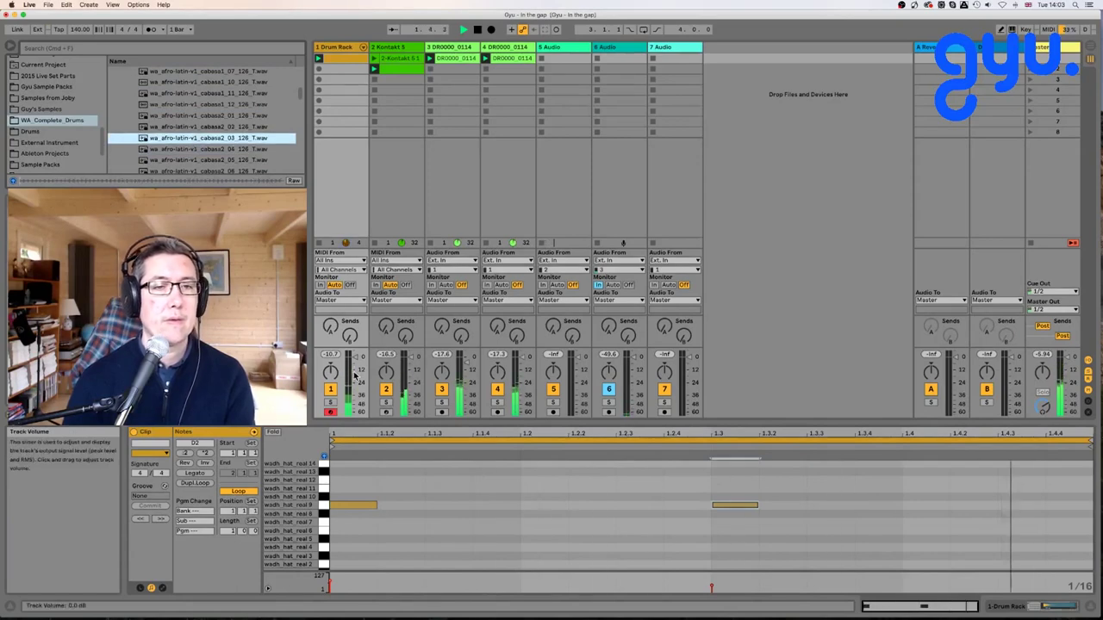
pyautogui.click(230, 107)
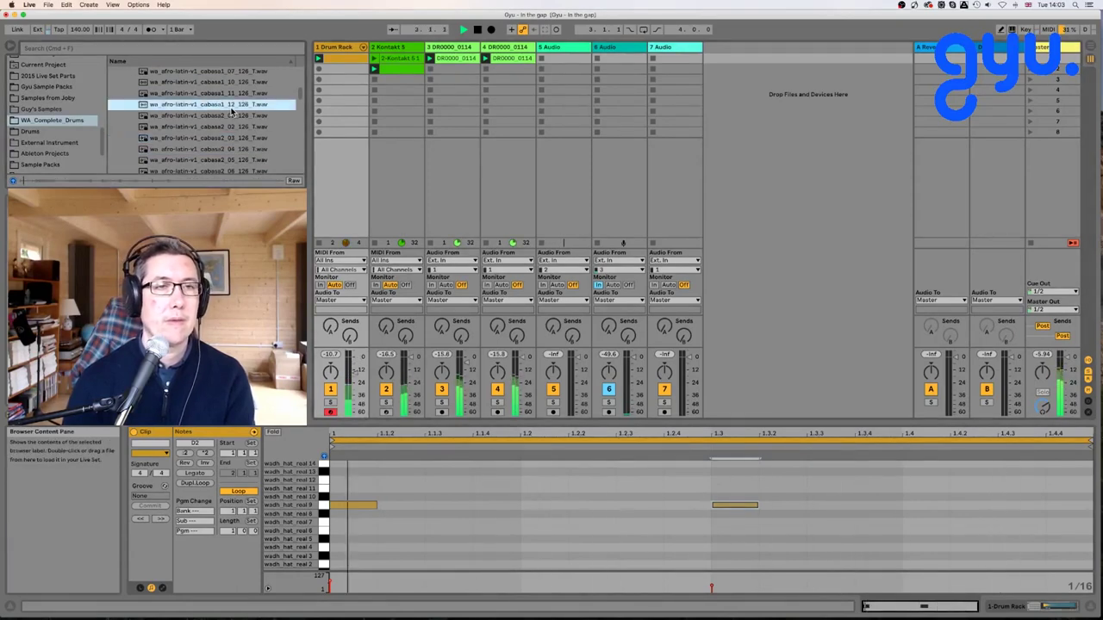
pyautogui.click(213, 150)
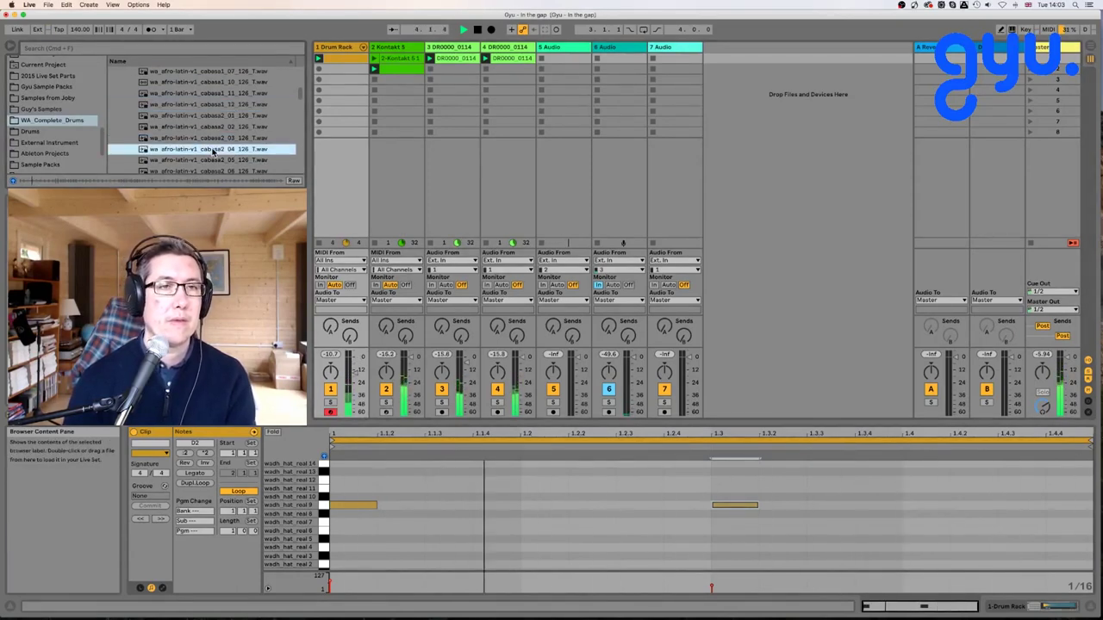
# Place the wa_afro-latin-v1_cabasa2_04_126_T.wav loop in the first clip slot of track 5 and launch it.
pyautogui.scroll(-4, 212, 150)
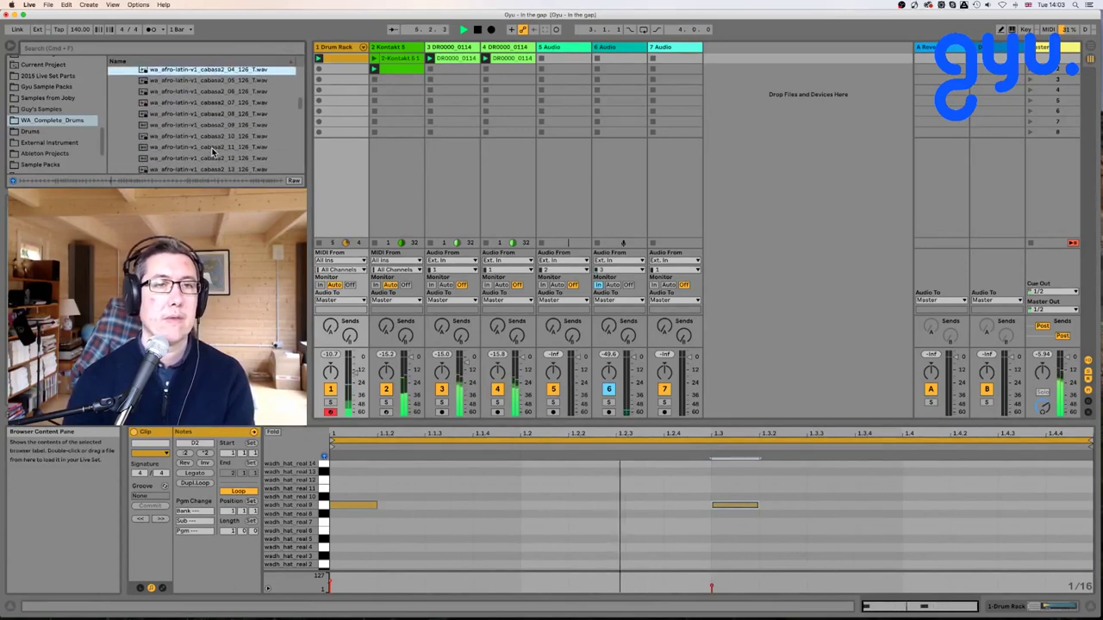
pyautogui.scroll(2, 213, 106)
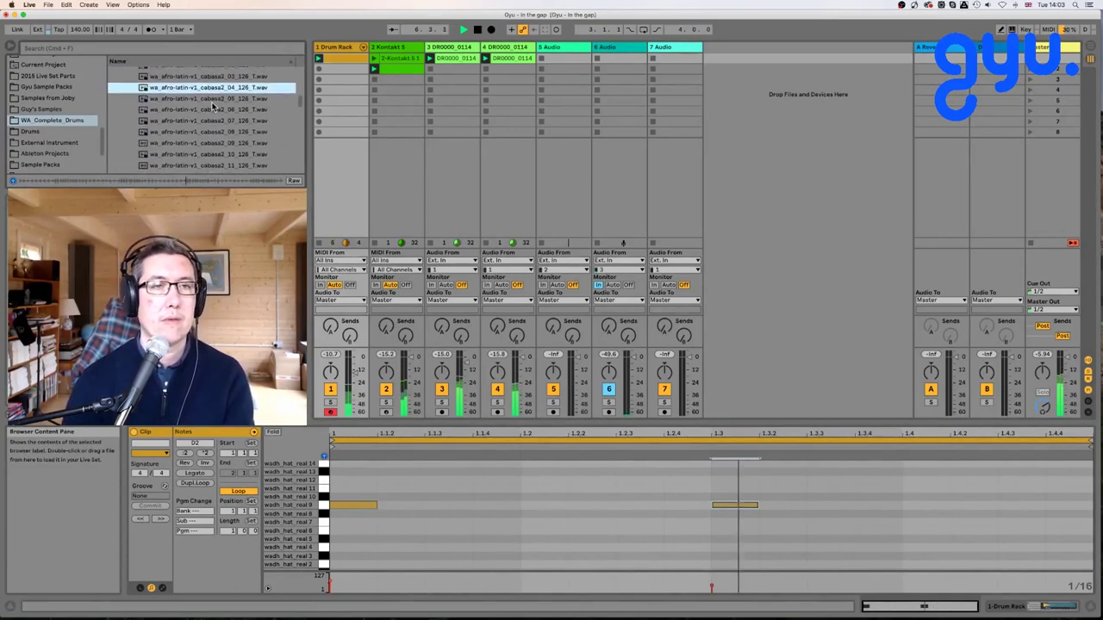
pyautogui.moveTo(209, 87); pyautogui.dragTo(543, 59)
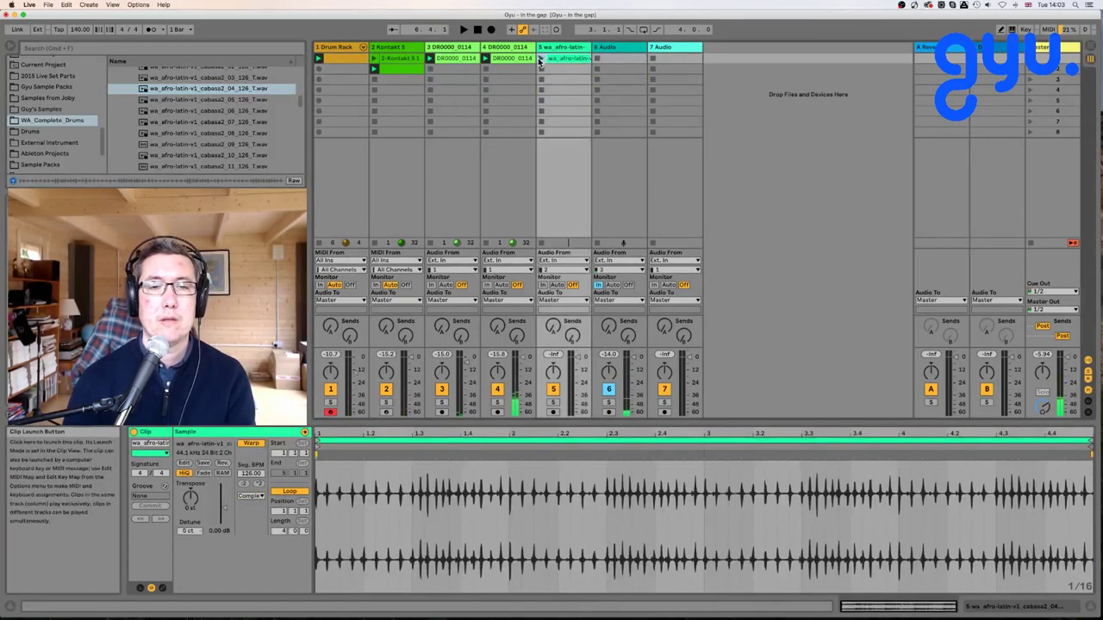
pyautogui.click(540, 59)
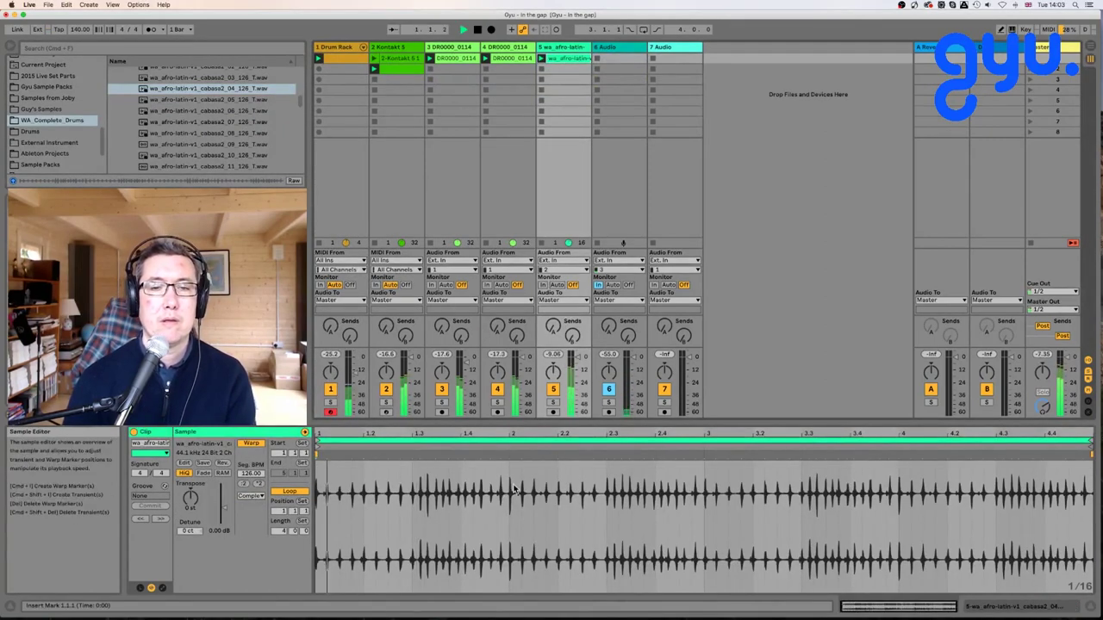
# Try the cabasa clip at half its original tempo, then double it up to a segment tempo of 252 BPM.
pyautogui.click(246, 484)
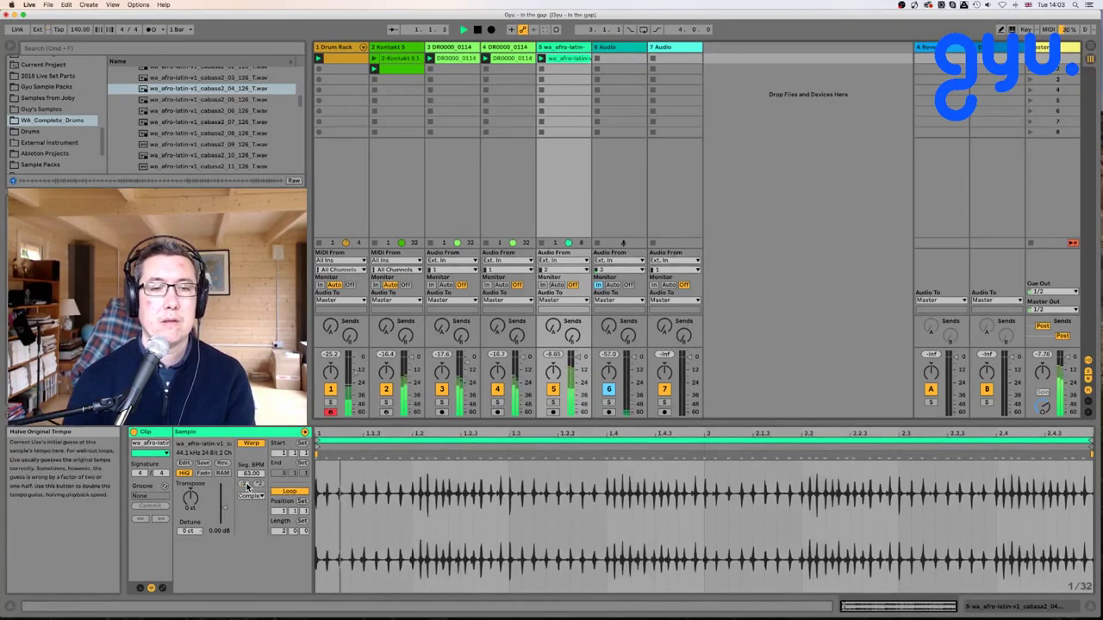
pyautogui.click(261, 486)
pyautogui.click(261, 486)
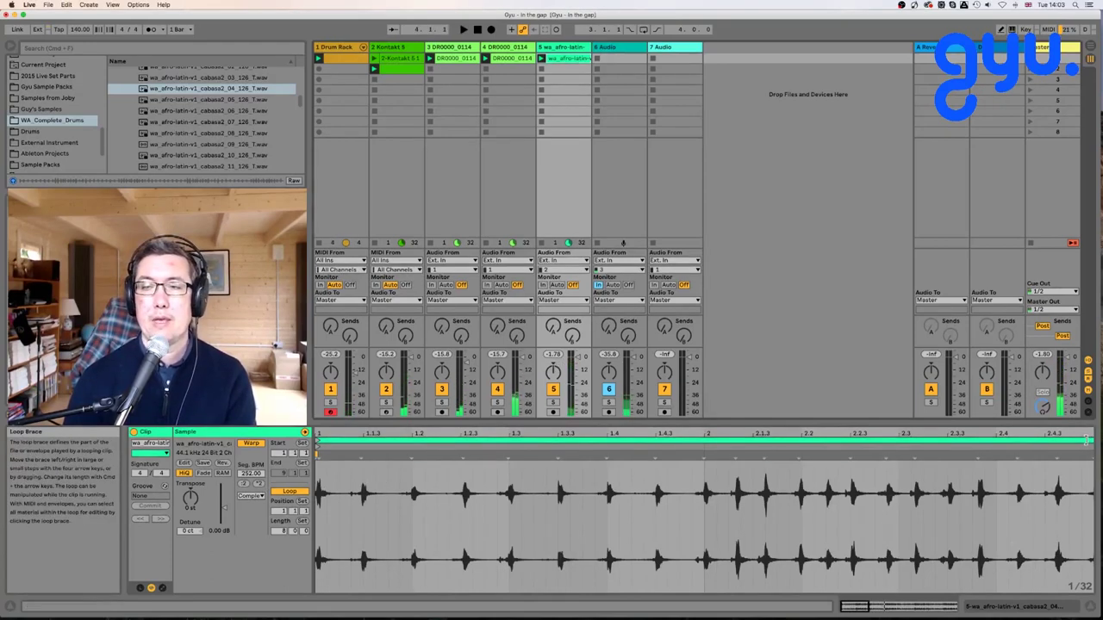
# Shorten the cabasa clip's loop to its first bar and lower the volume of track 5.
pyautogui.moveTo(1090, 440); pyautogui.dragTo(703, 442)
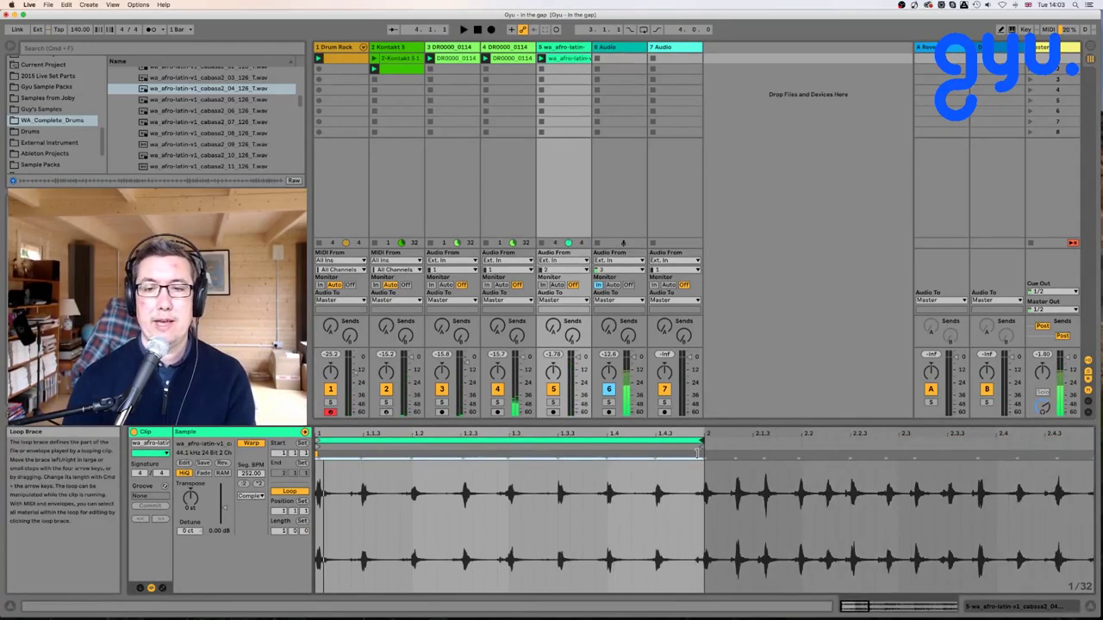
pyautogui.moveTo(576, 360); pyautogui.dragTo(578, 369)
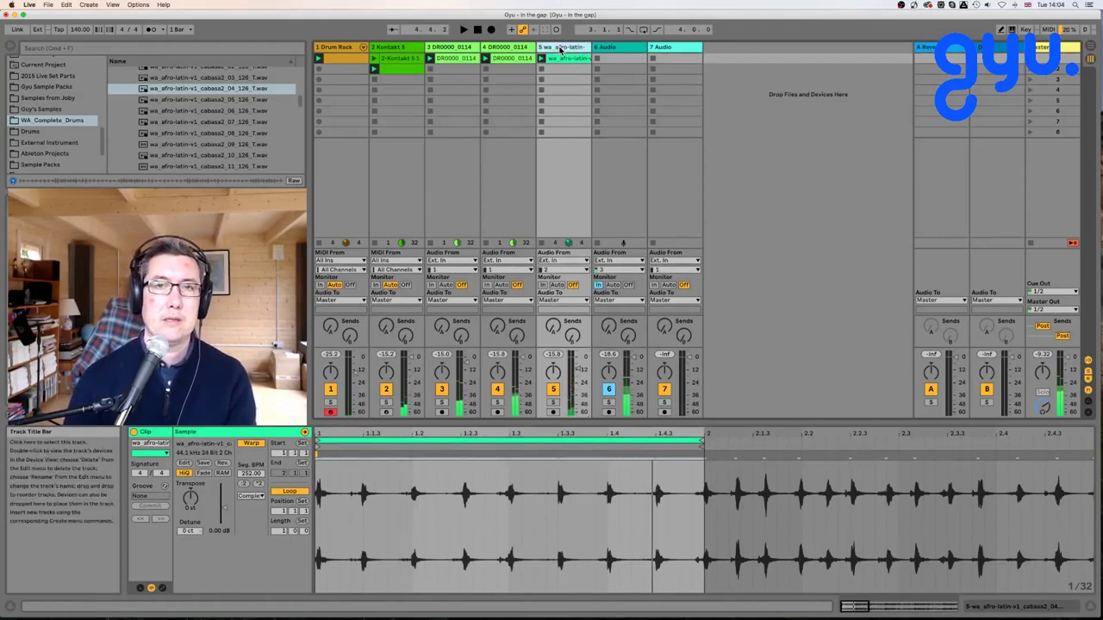
# Add a Channel EQ audio effect to the cabasa track.
pyautogui.scroll(8, 62, 110)
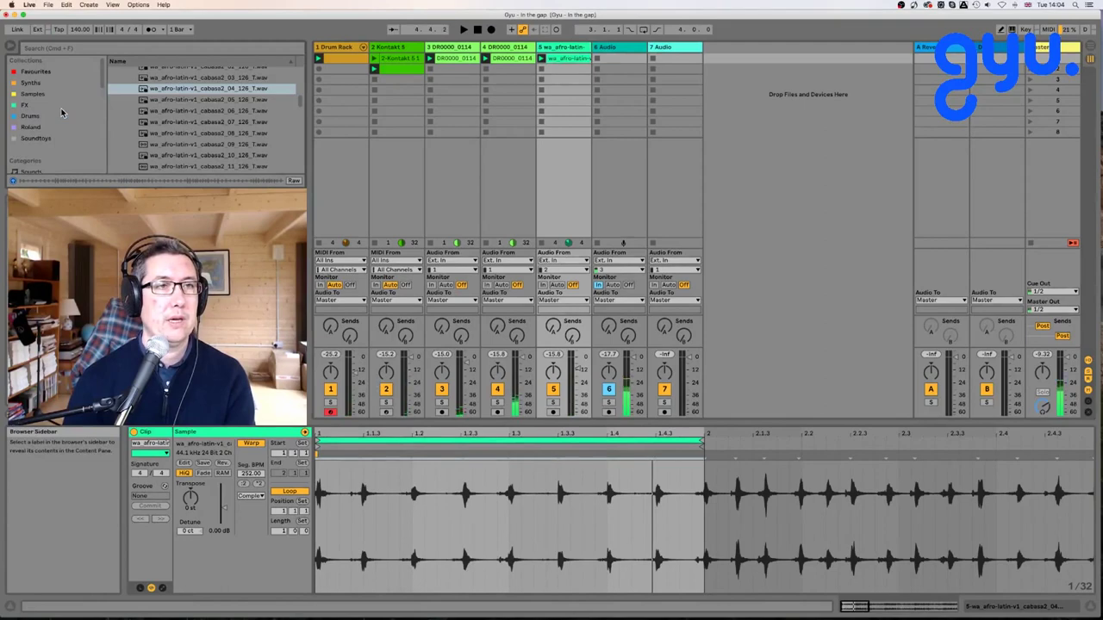
pyautogui.scroll(-3, 62, 112)
pyautogui.scroll(5, 50, 129)
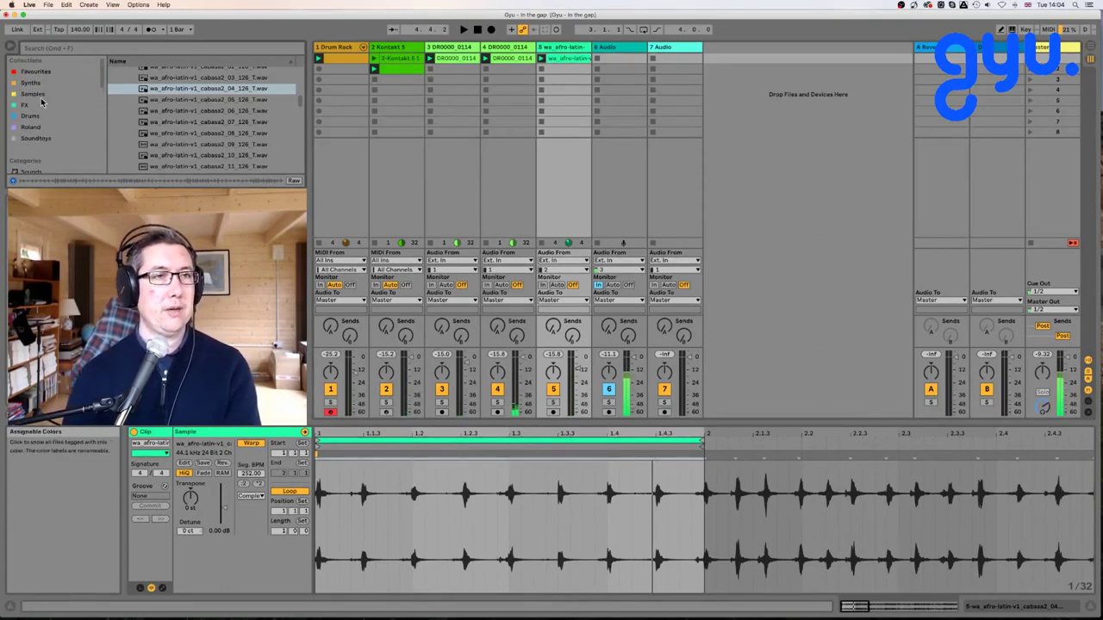
pyautogui.scroll(-5, 40, 127)
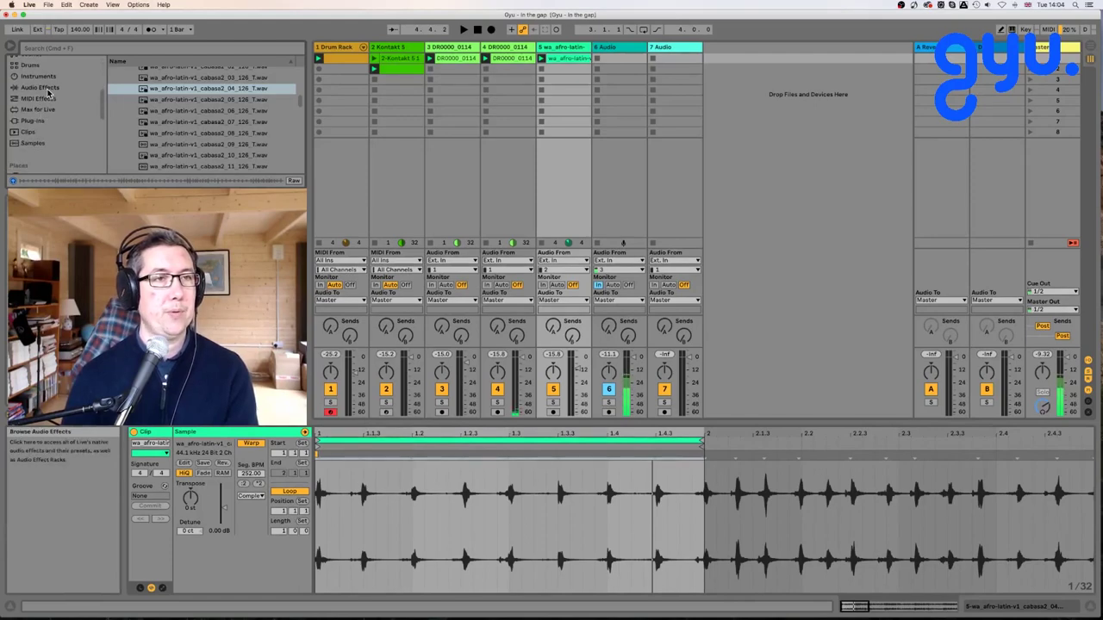
pyautogui.click(47, 90)
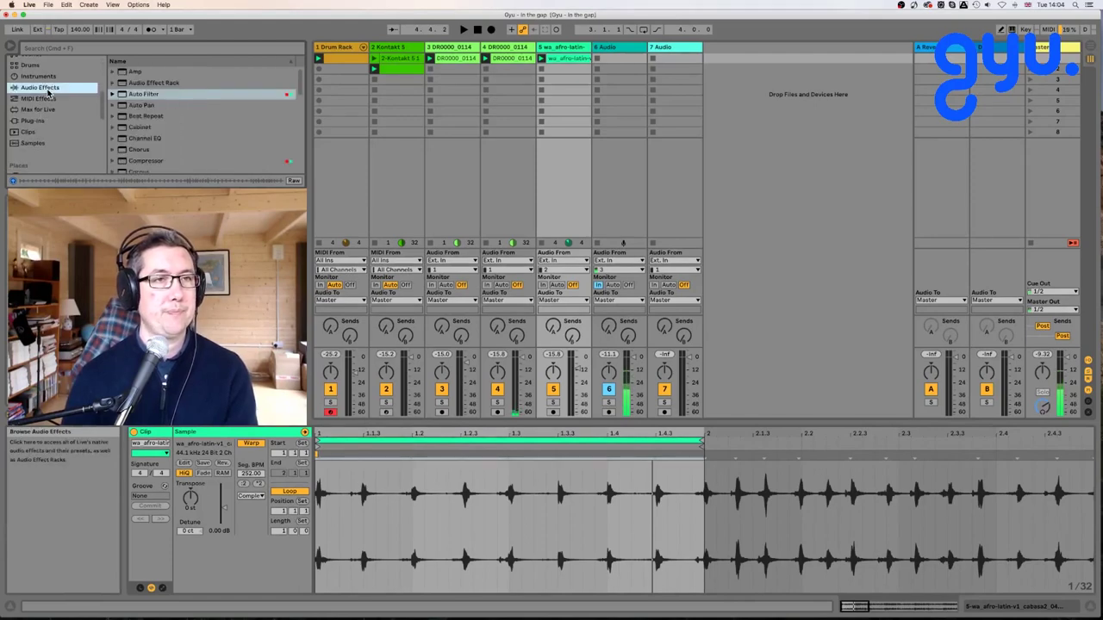
pyautogui.doubleClick(151, 140)
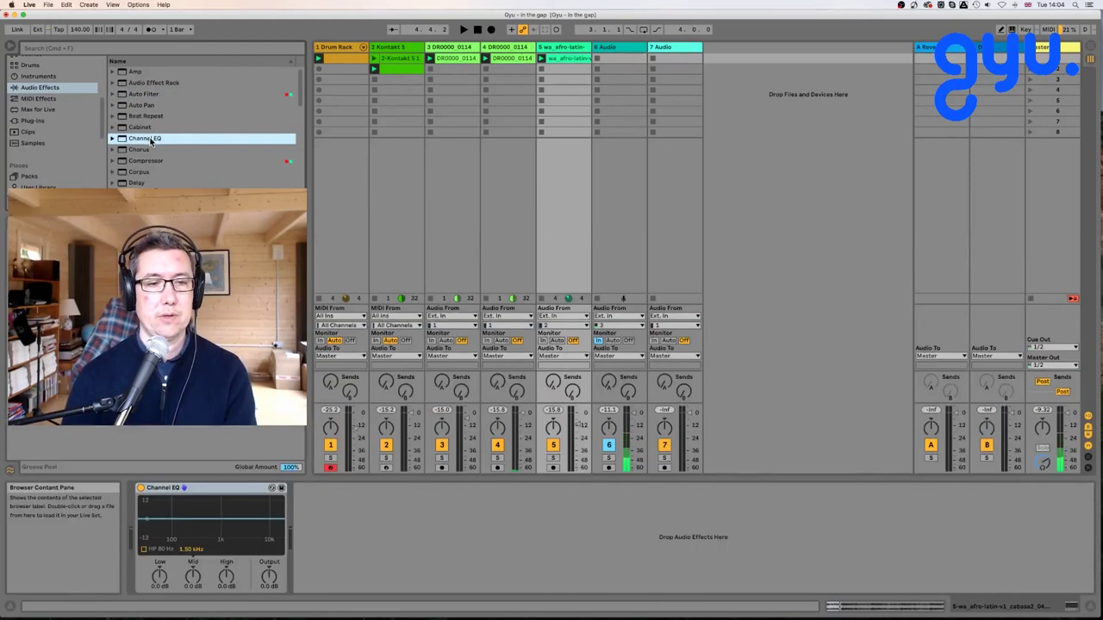
# During playback, enable the Channel EQ's 80 Hz high-pass filter and cut Low to -15 dB and Mid to about -7.1 dB.
pyautogui.press('space')
pyautogui.click(144, 550)
pyautogui.moveTo(159, 576); pyautogui.dragTo(159, 603)
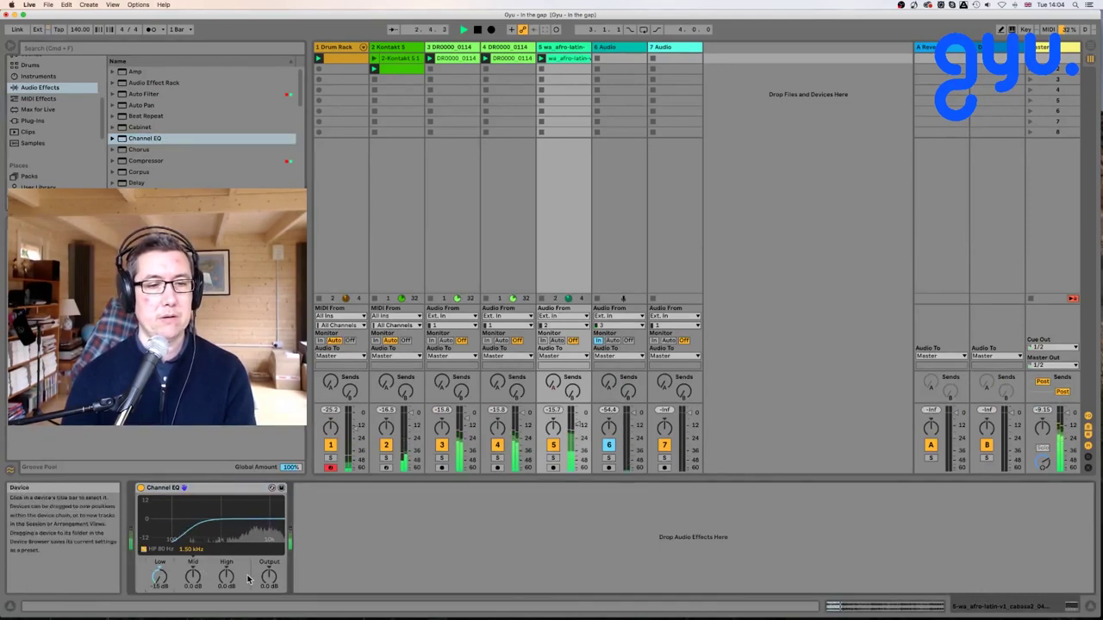
pyautogui.moveTo(195, 576)
pyautogui.mouseDown()
pyautogui.moveTo(195, 596)
pyautogui.moveTo(194, 560)
pyautogui.moveTo(194, 603)
pyautogui.moveTo(193, 574)
pyautogui.mouseUp()
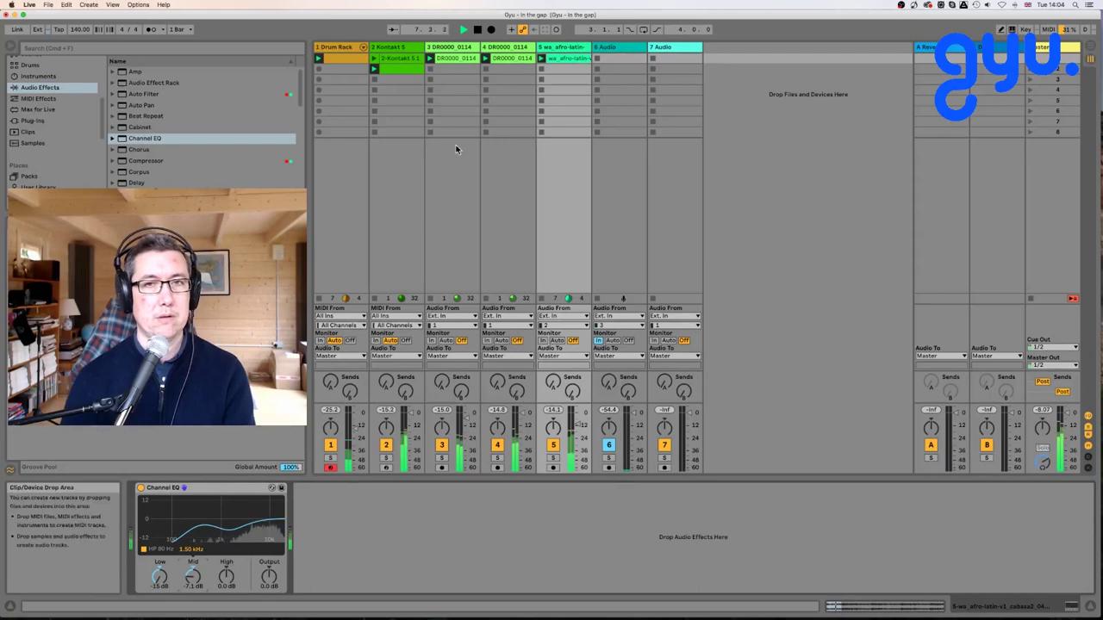
# Shorten the cabasa clip's loop to end at 1.4.3, a length of 0.3.2, and play the set.
pyautogui.doubleClick(551, 58)
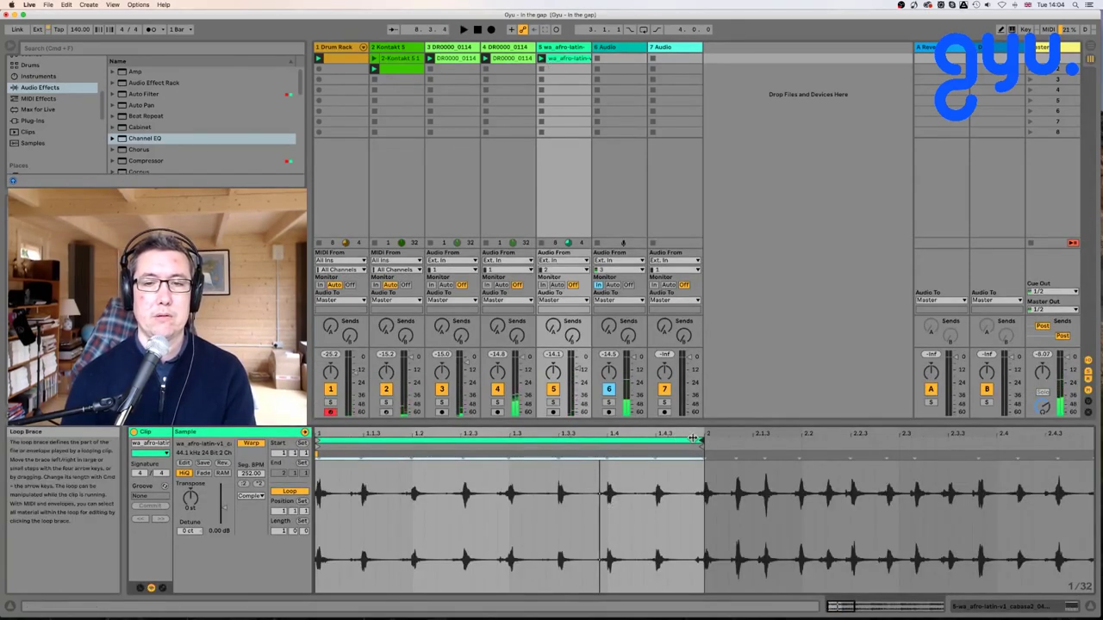
pyautogui.moveTo(699, 442); pyautogui.dragTo(651, 441)
pyautogui.press('space')
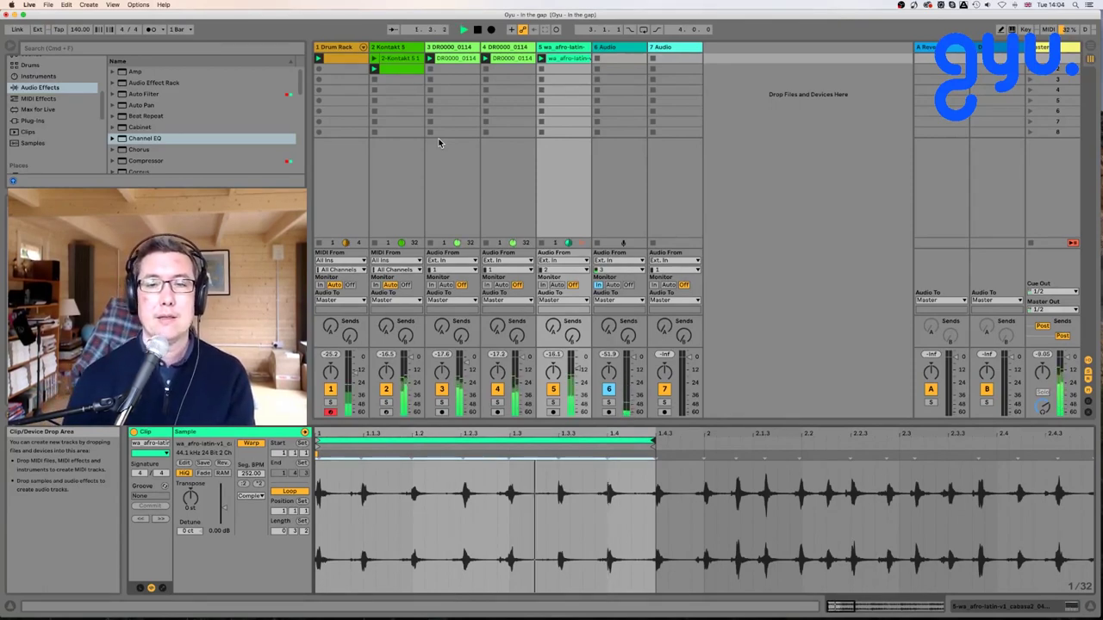
# In the second Kontakt clip, transpose the F#4 note at the start of bar 8 down to B3.
pyautogui.click(393, 73)
pyautogui.click(1001, 516)
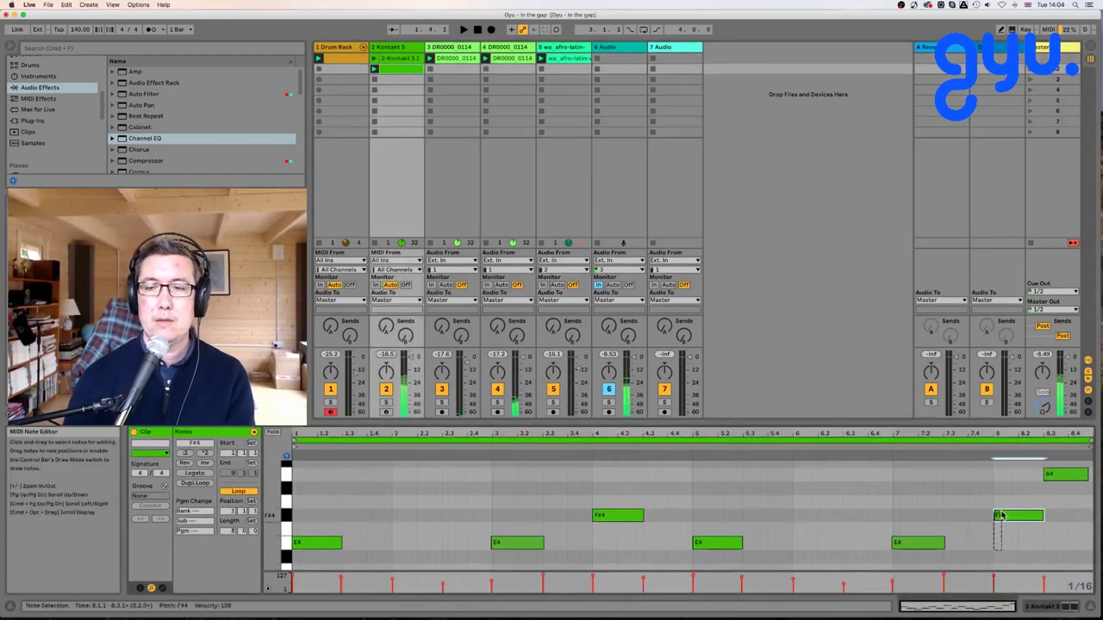
pyautogui.click(938, 518)
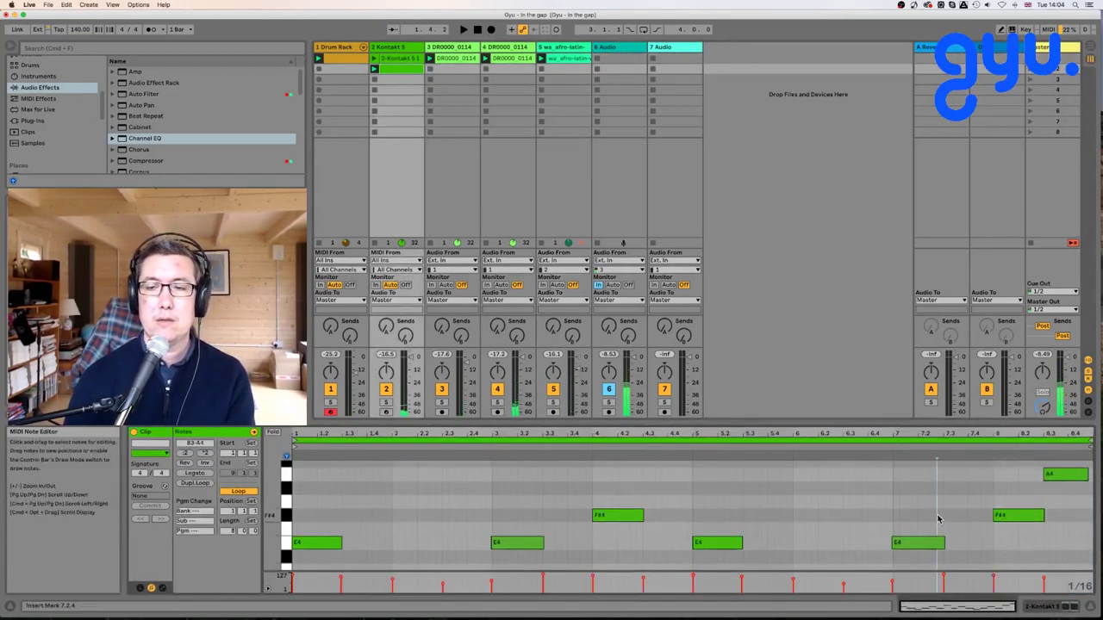
pyautogui.click(1020, 516)
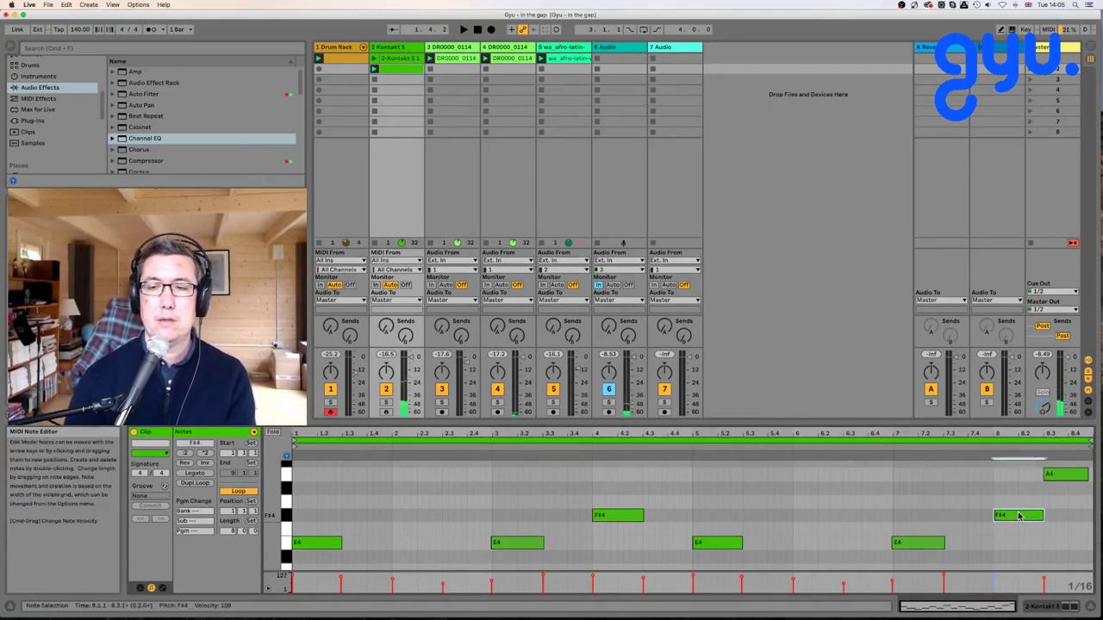
pyautogui.press('Down')
pyautogui.press('Down')
pyautogui.press('Down')
pyautogui.press('Down')
pyautogui.press('Down')
pyautogui.press('Down')
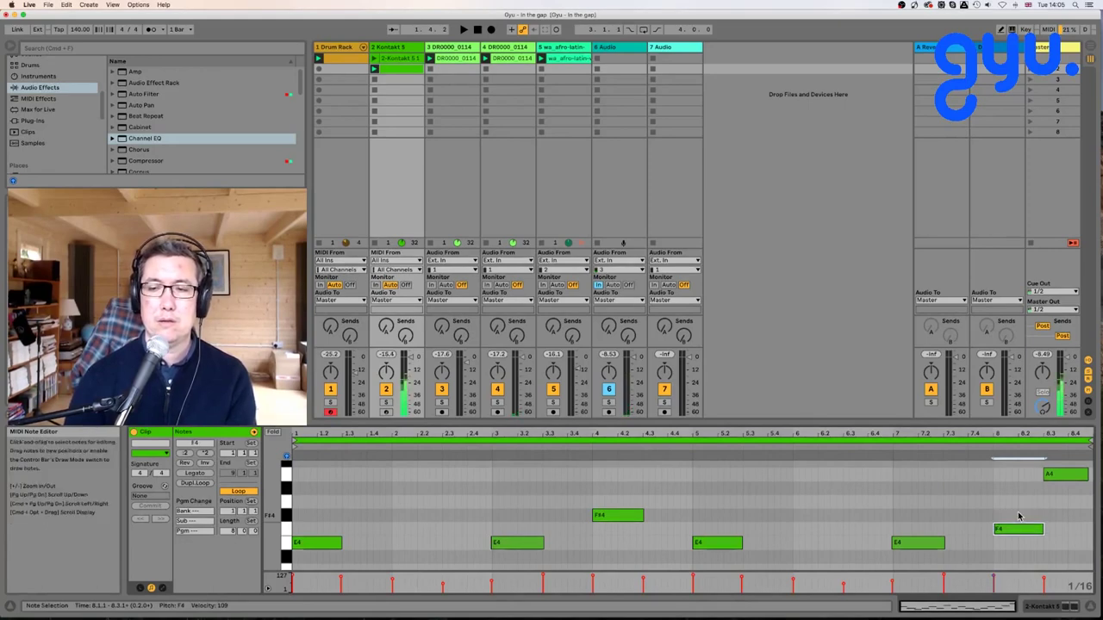
pyautogui.press('Down')
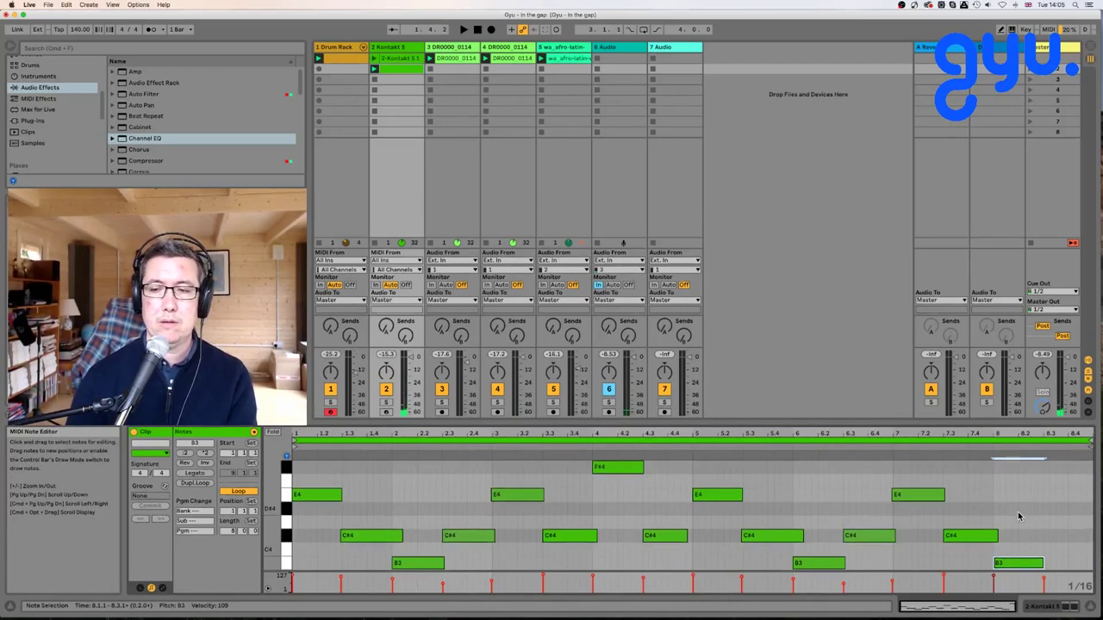
# Duplicate the B3 note in bar 8, place the copy at 8.2.3 and transpose it down to A#3.
pyautogui.press('Right')
pyautogui.press('Right')
pyautogui.press('Right')
pyautogui.press('Right')
pyautogui.press('Right')
pyautogui.press('Right')
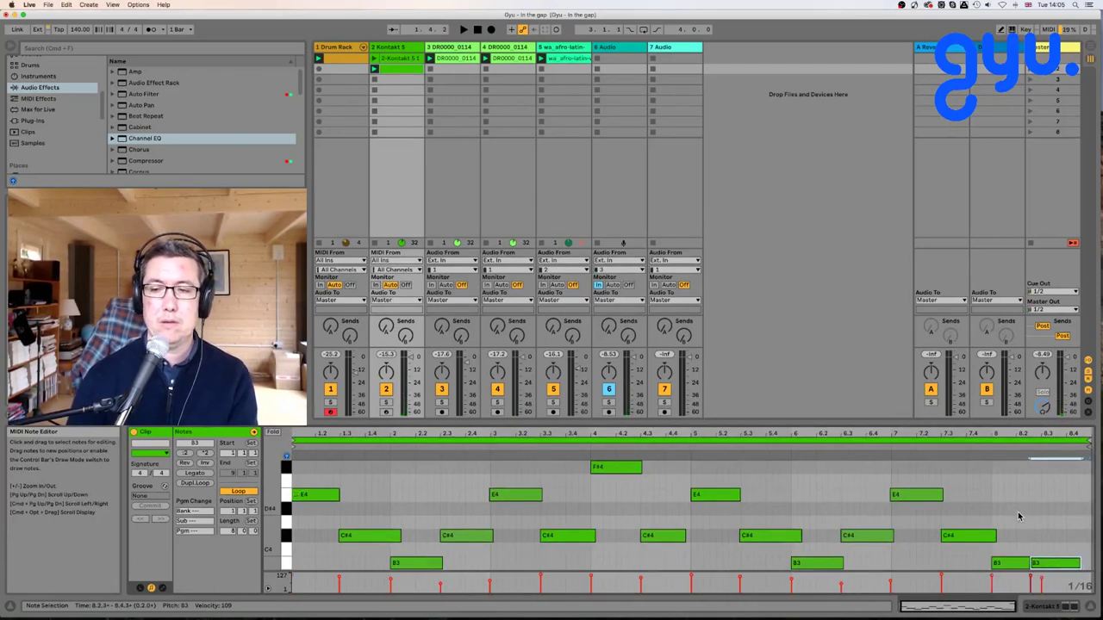
pyautogui.press('Down')
# Place another copy of the note at 8.4.1, transpose it down to F#3 and shorten it.
pyautogui.press('Right')
pyautogui.press('Right')
pyautogui.press('Right')
pyautogui.press('Right')
pyautogui.press('Right')
pyautogui.press('Right')
pyautogui.press('Down')
pyautogui.press('Down')
pyautogui.press('Down')
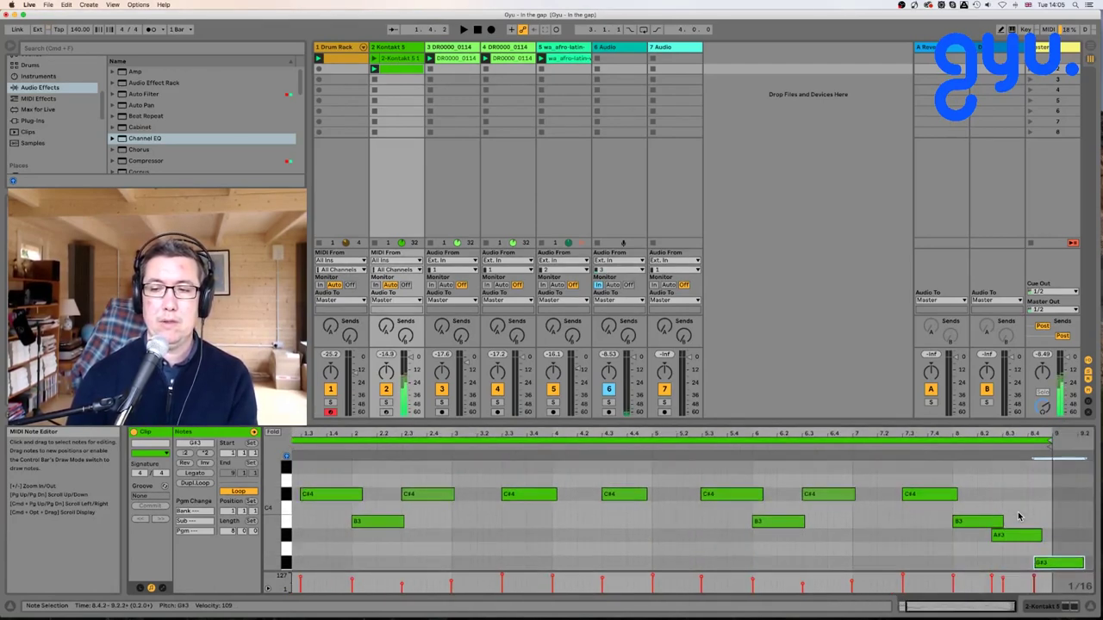
pyautogui.press('Down')
pyautogui.press('Left')
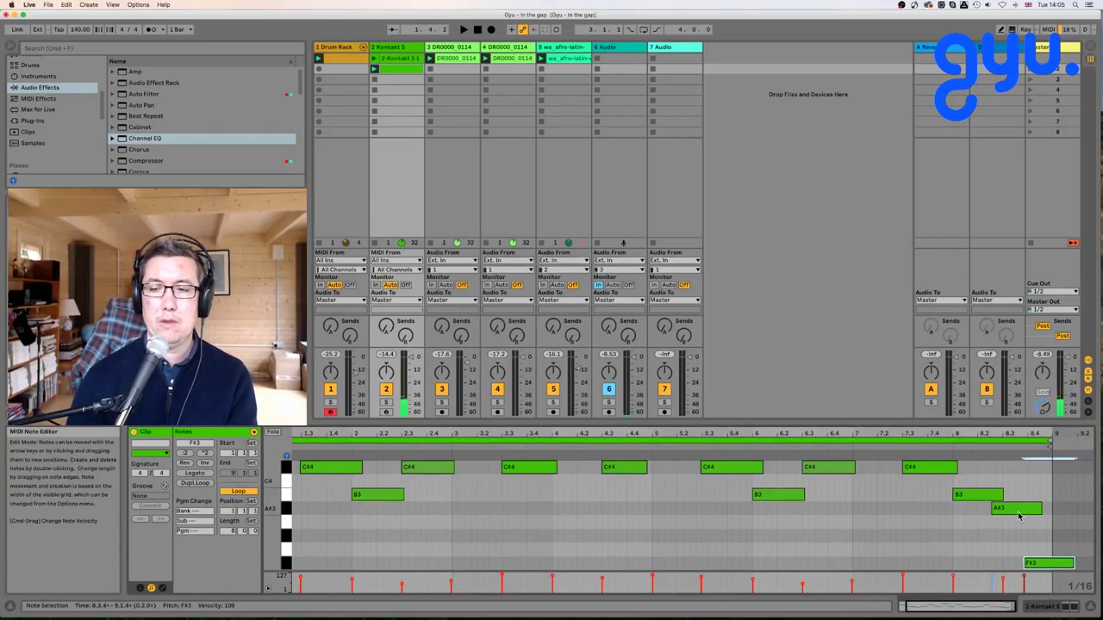
pyautogui.press('Right')
pyautogui.hotkey('shift', 'Left')
pyautogui.hotkey('shift', 'Left')
pyautogui.hotkey('shift', 'Left')
# Play the Kontakt clip from bar 8 to hear the descending ending.
pyautogui.scroll(5, 1018, 516)
pyautogui.click(1019, 515)
pyautogui.click(953, 448)
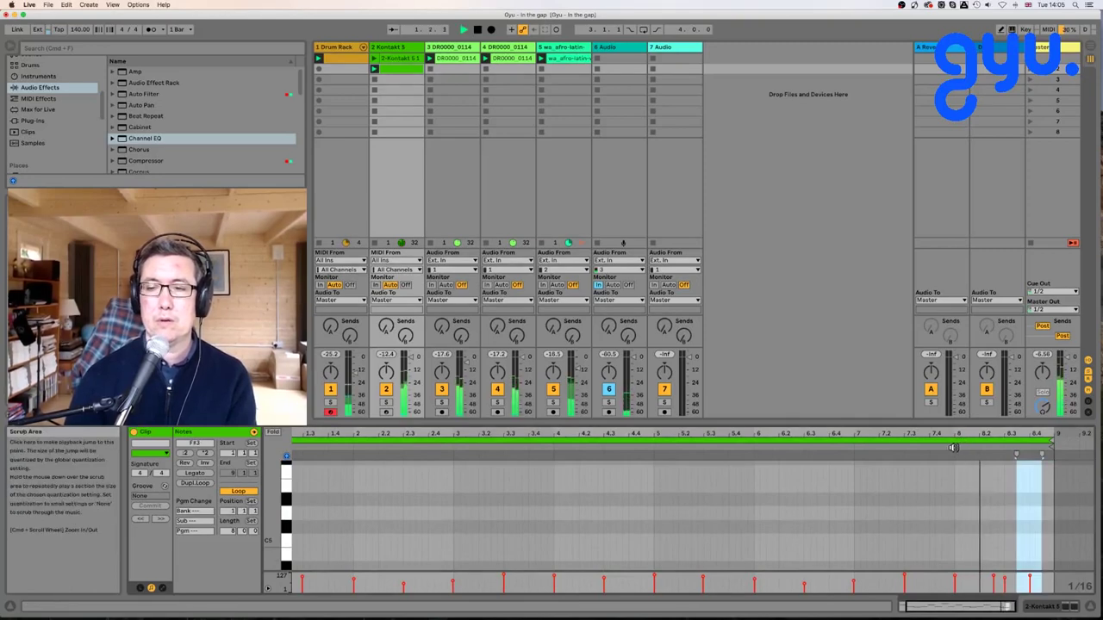
pyautogui.press('space')
# Delete the A4 note at 8.3.1 and play the clip's ending without it.
pyautogui.scroll(-5, 1005, 500)
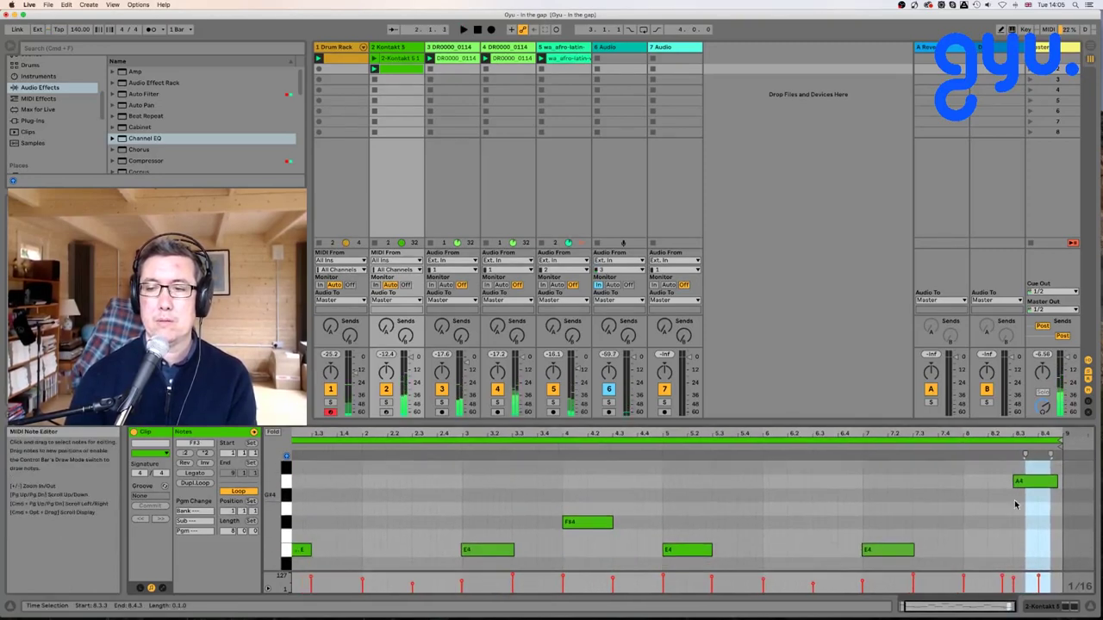
pyautogui.click(1031, 482)
pyautogui.press('Delete')
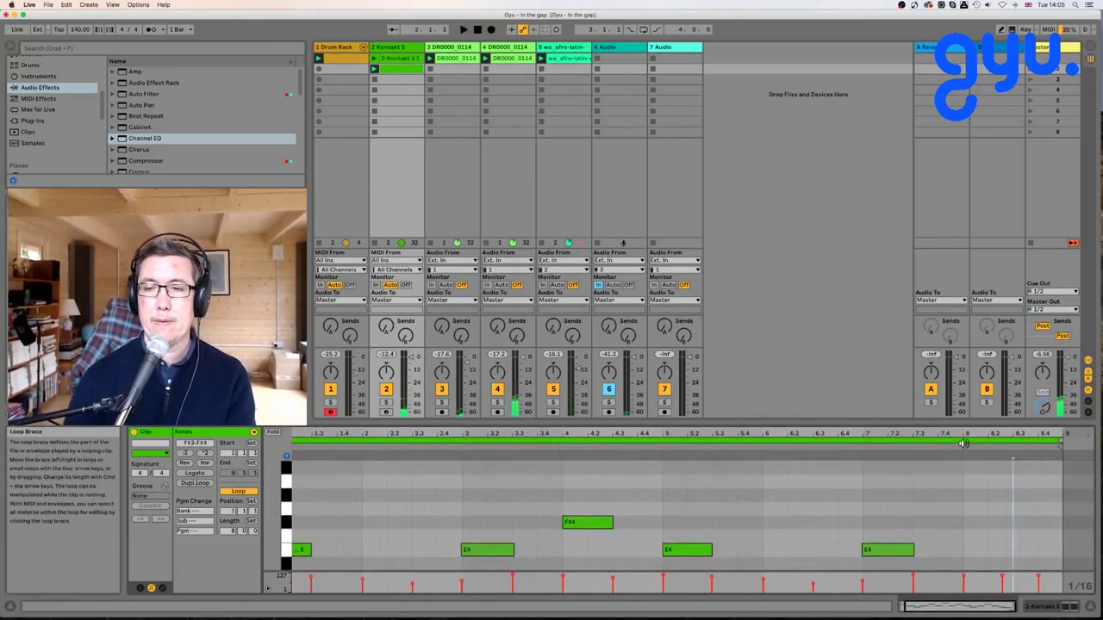
pyautogui.click(964, 441)
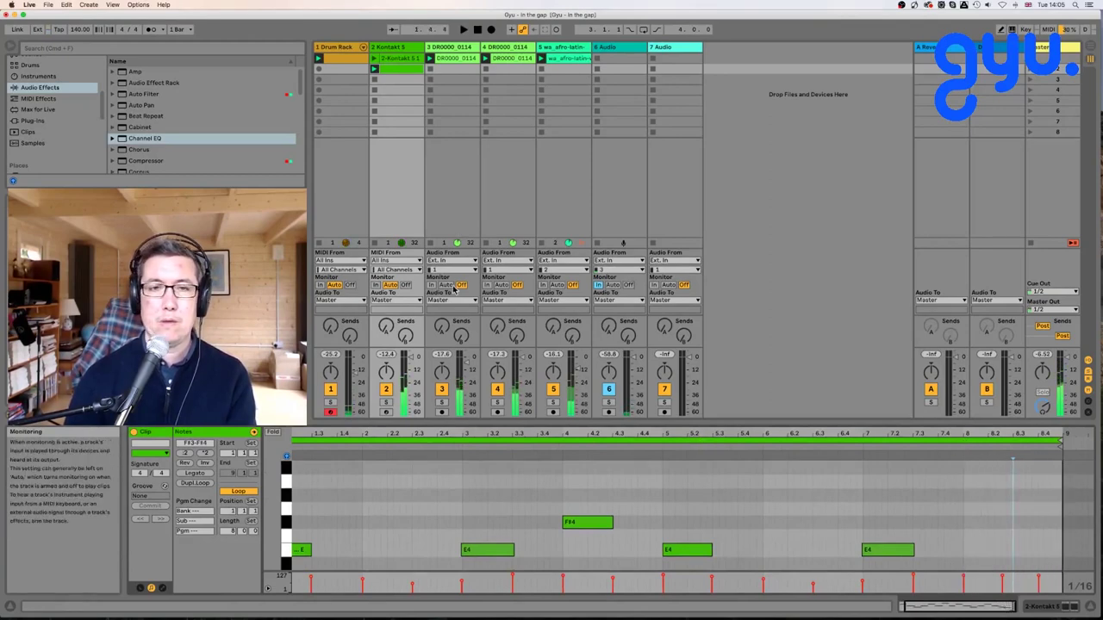
pyautogui.press('space')
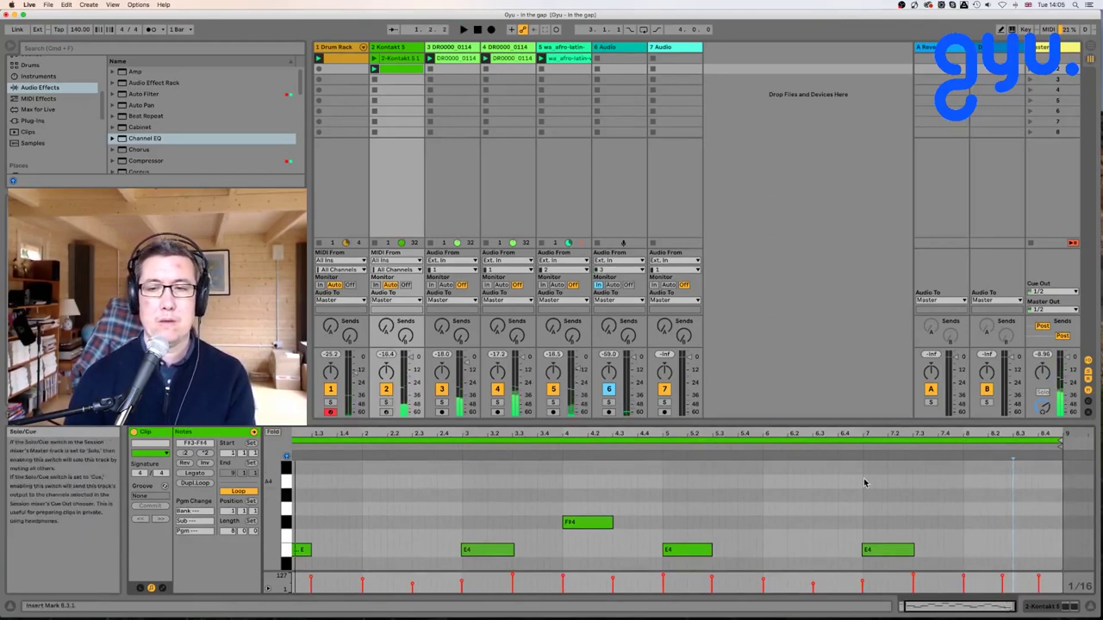
# Check the remaining notes in bar 8 and replay the clip from there.
pyautogui.scroll(-5, 962, 480)
pyautogui.scroll(4, 974, 479)
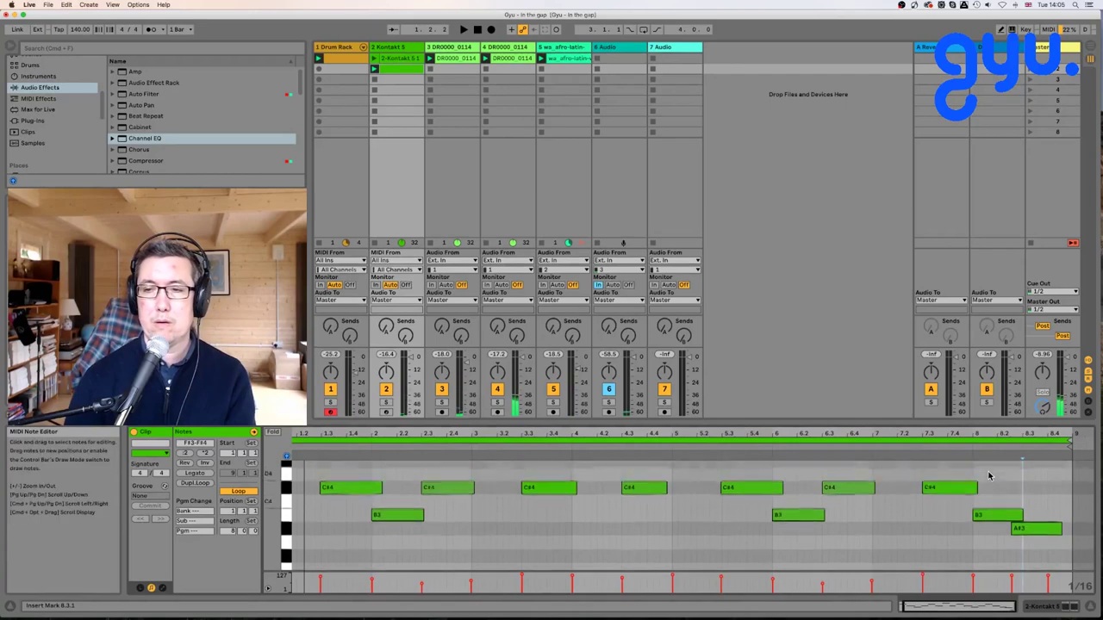
pyautogui.click(967, 446)
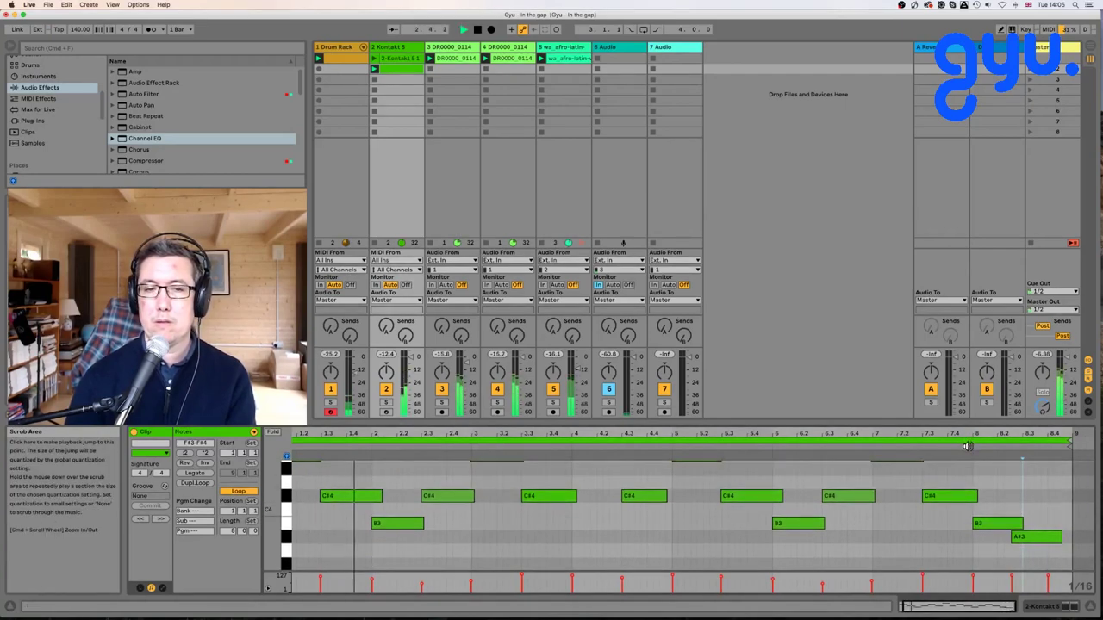
pyautogui.press('space')
pyautogui.scroll(-3, 1017, 524)
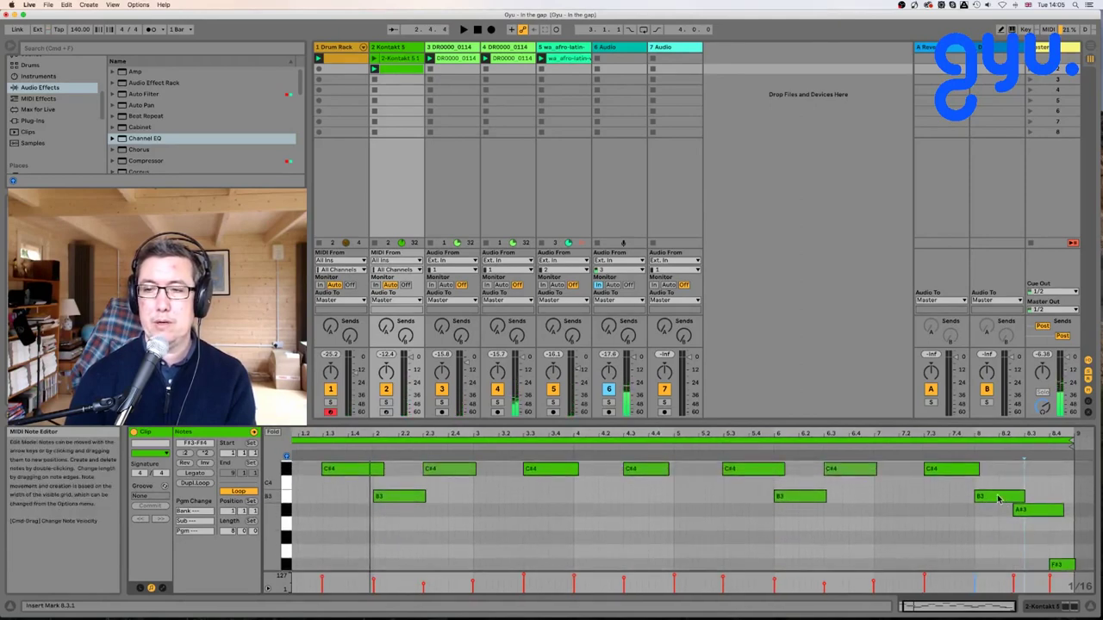
# Undo the bar 8 note edits back to the original F#4 and A4 notes.
pyautogui.scroll(5, 998, 498)
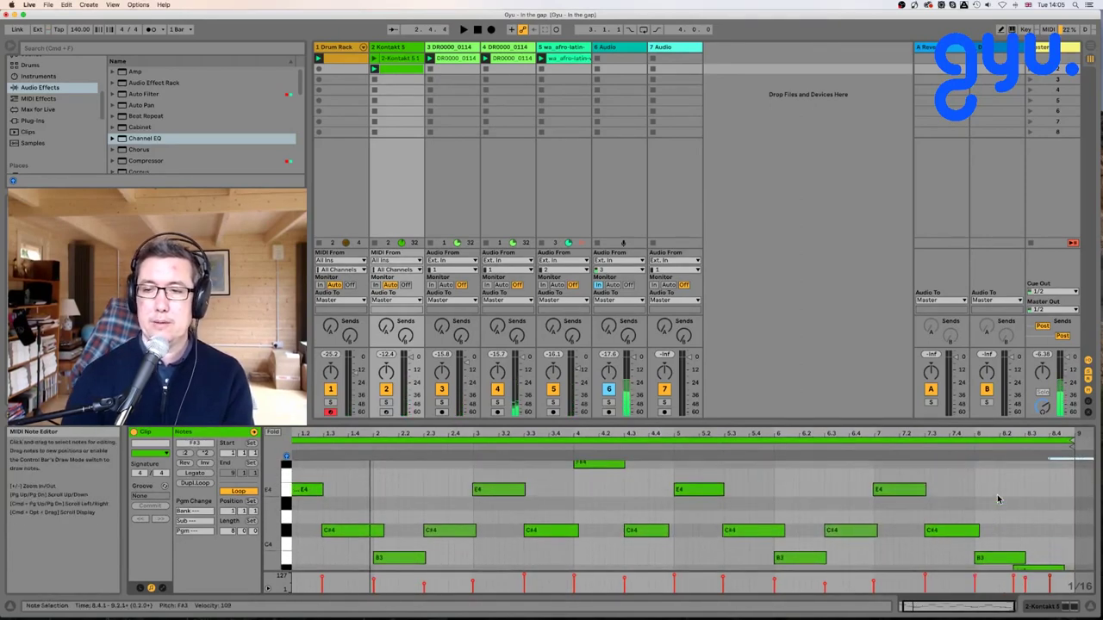
pyautogui.scroll(7, 1008, 521)
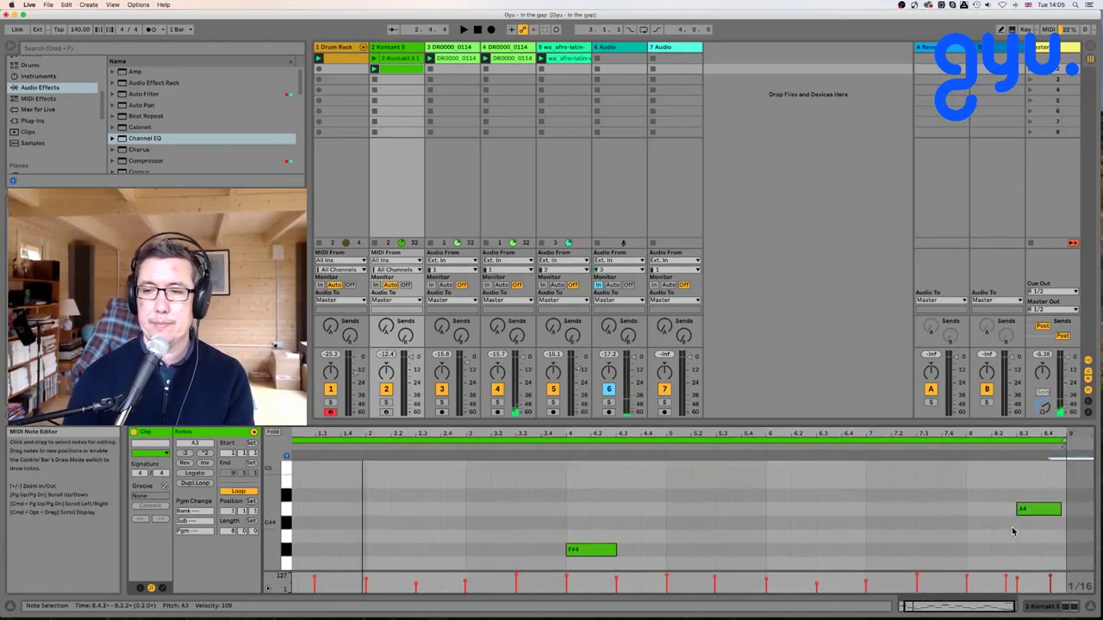
pyautogui.scroll(-8, 1013, 530)
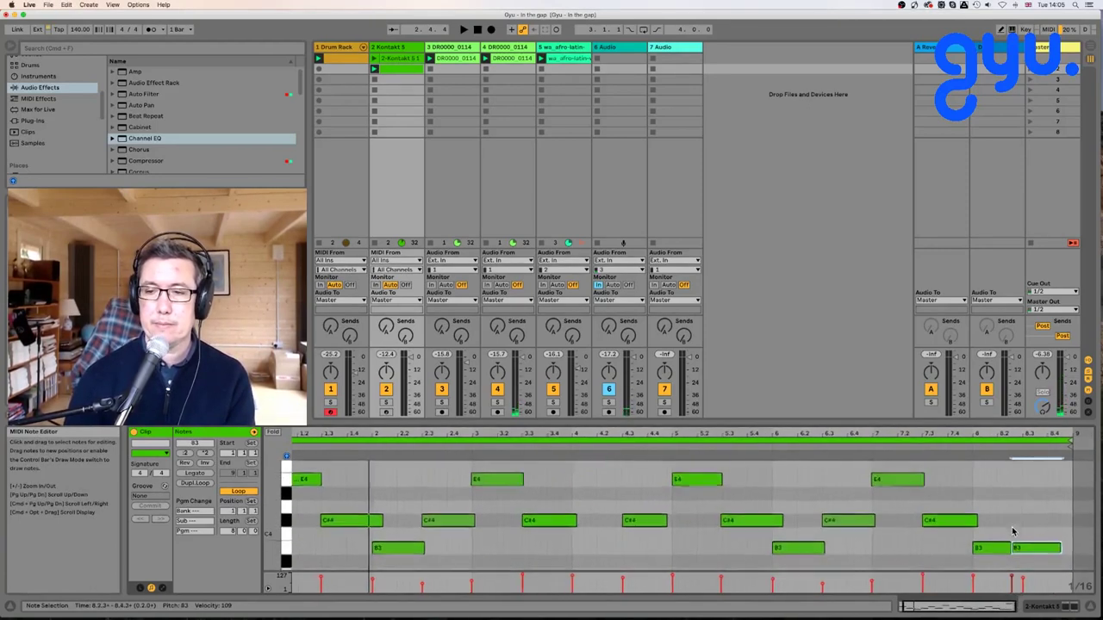
pyautogui.press('super+z')
pyautogui.press('super+z')
pyautogui.press('super+z')
pyautogui.press('super+z')
pyautogui.press('super+z')
pyautogui.press('super+z')
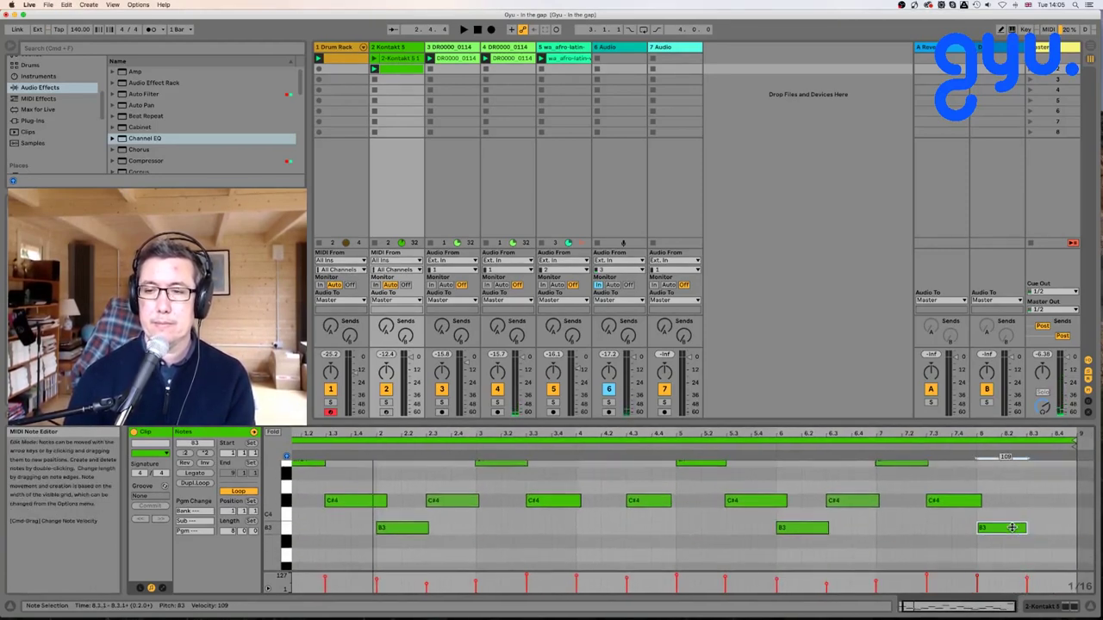
pyautogui.scroll(5, 1011, 527)
pyautogui.press('super+z')
pyautogui.press('super+z')
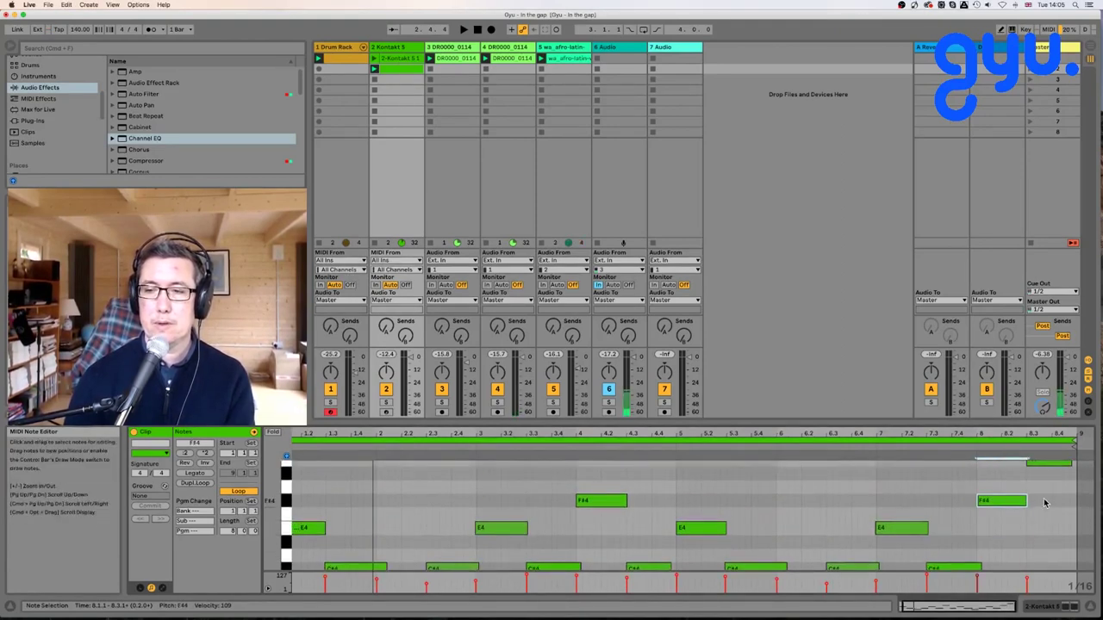
pyautogui.press('super+z')
pyautogui.press('super+shift+z')
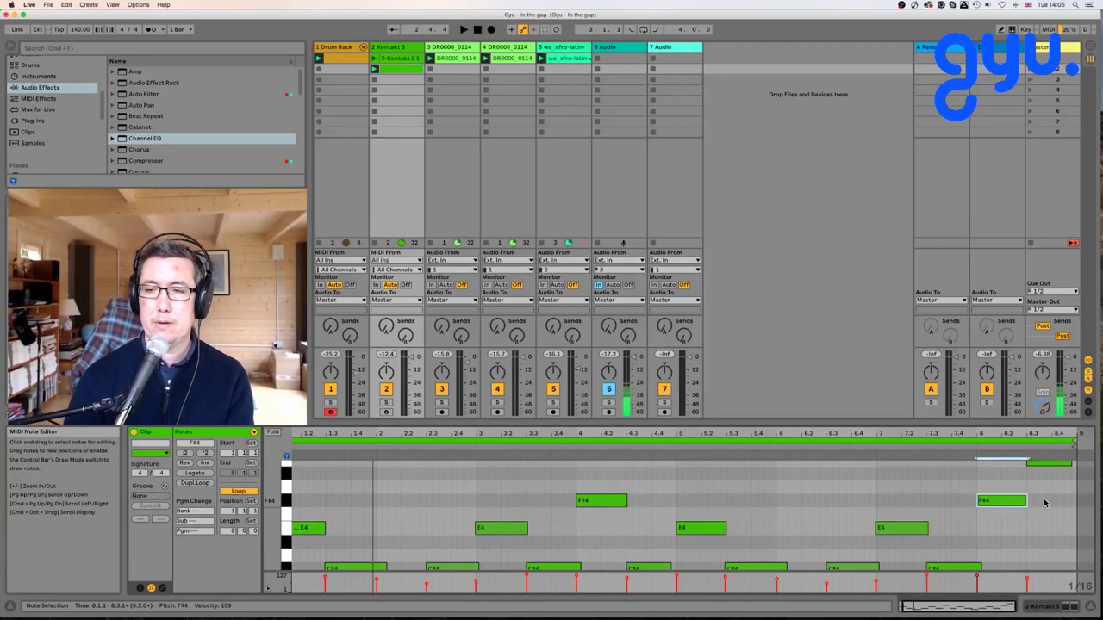
# Turn the A4 note at 8.3.1 into a run of three short notes, B3, A#3 and F#3, and play the ending.
pyautogui.moveTo(1047, 466); pyautogui.dragTo(1040, 509)
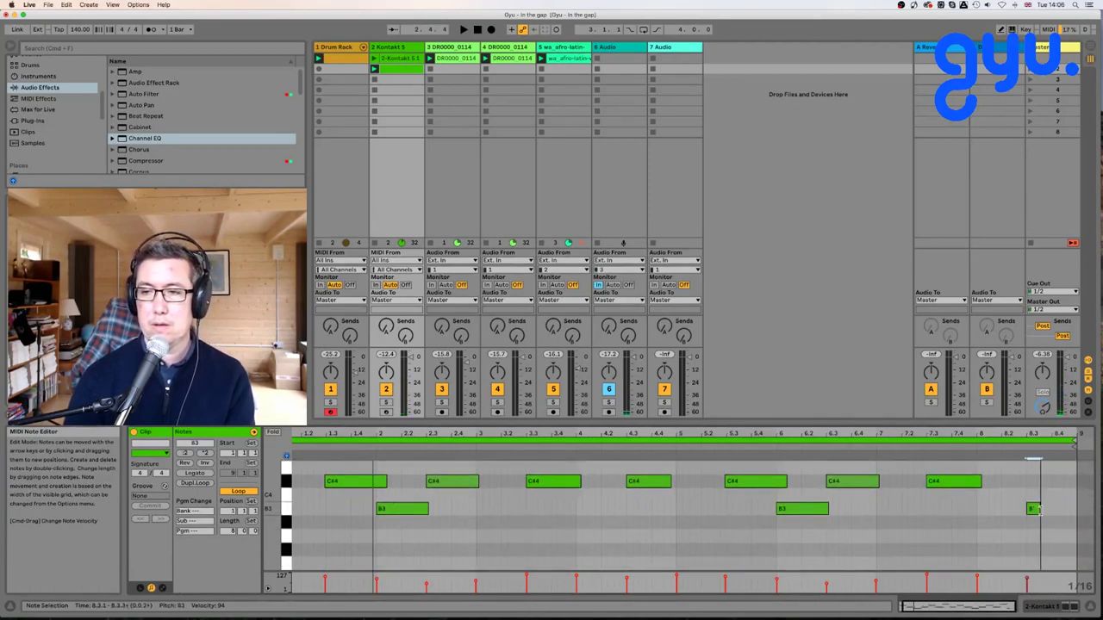
pyautogui.press('super+d')
pyautogui.press('Down')
pyautogui.press('super+d')
pyautogui.press('Down')
pyautogui.press('Down')
pyautogui.press('Down')
pyautogui.press('Down')
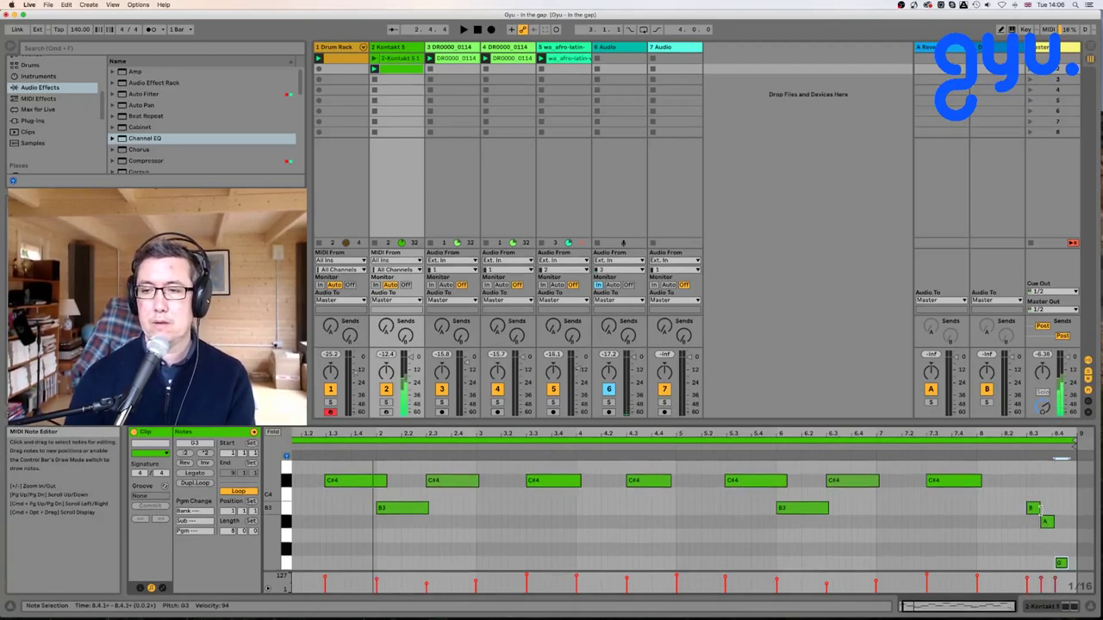
pyautogui.click(970, 445)
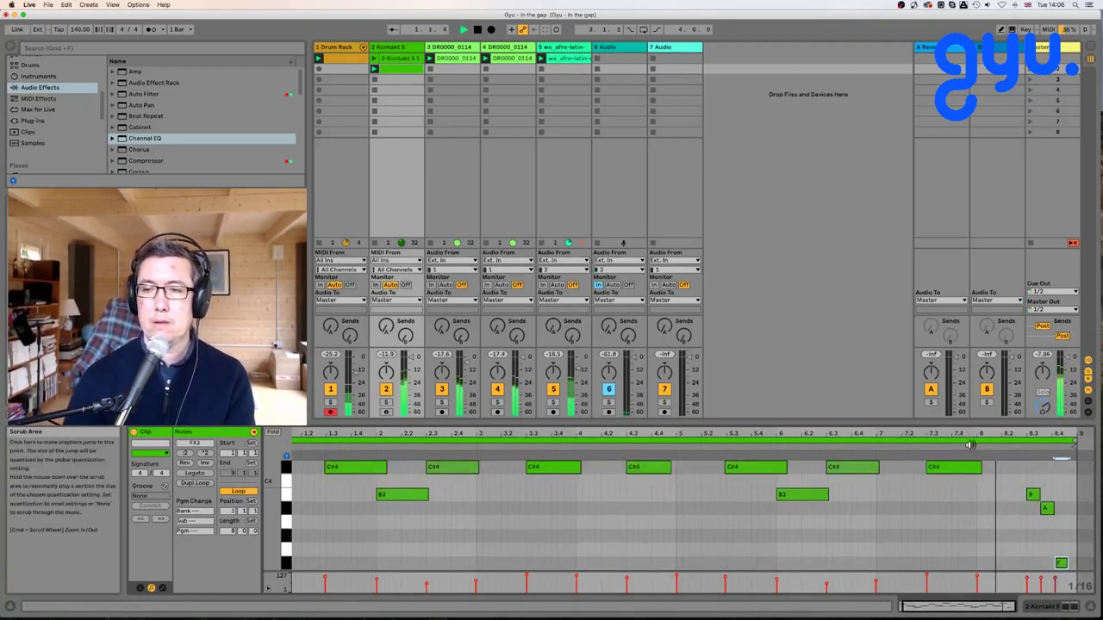
pyautogui.press('space')
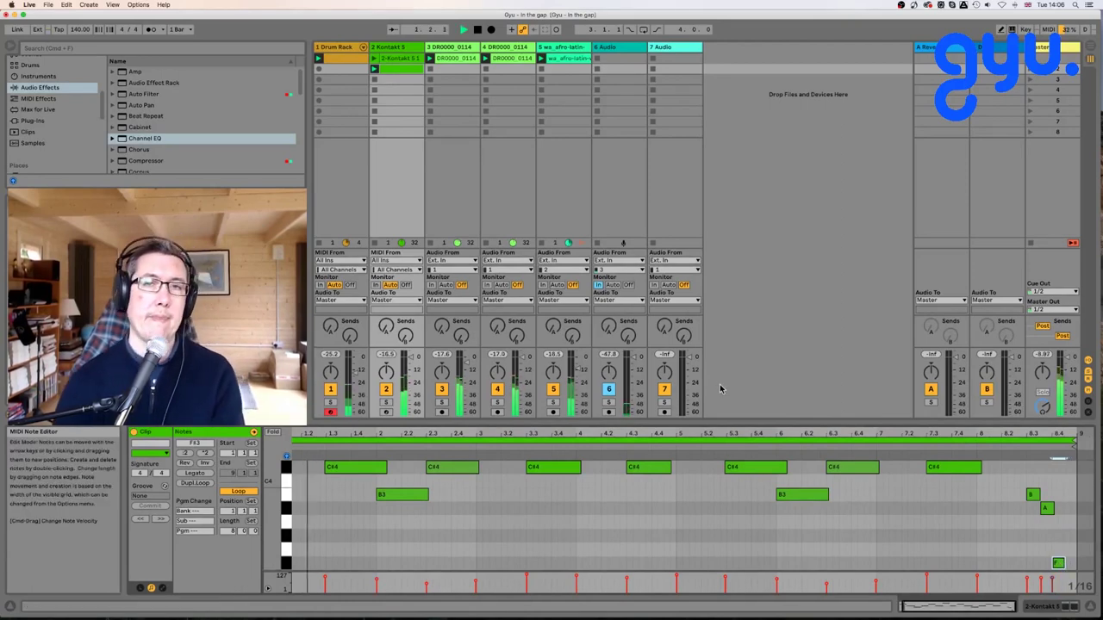
# Insert the Soundtoys EchoBoy effect on the Kontakt track between Kontakt 5 and LittlePlate.
pyautogui.click(396, 48)
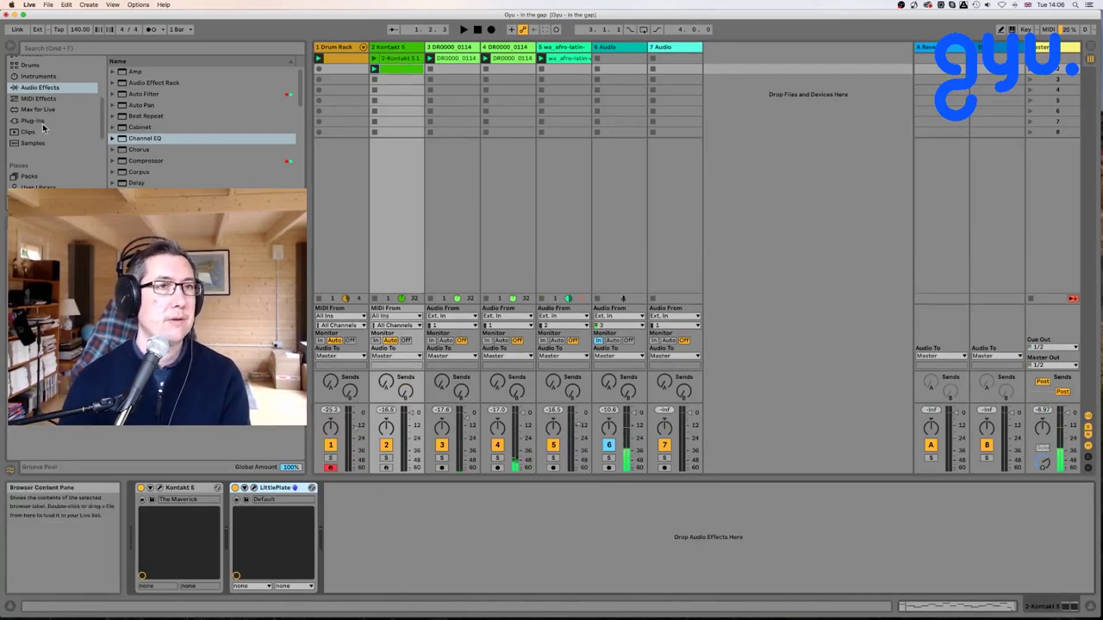
pyautogui.scroll(5, 61, 131)
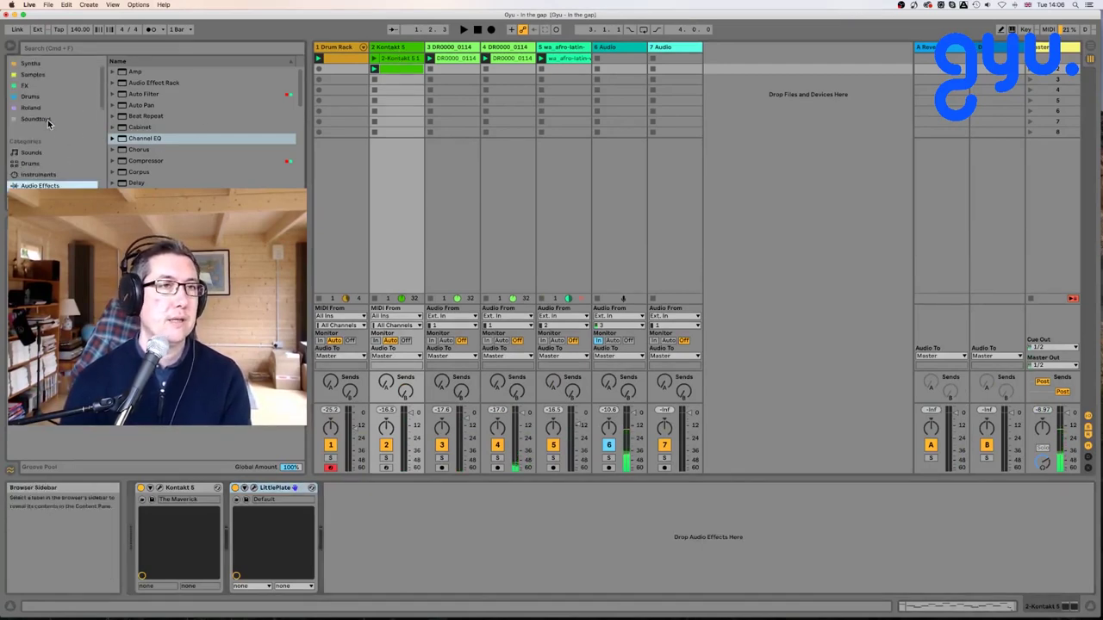
pyautogui.click(47, 139)
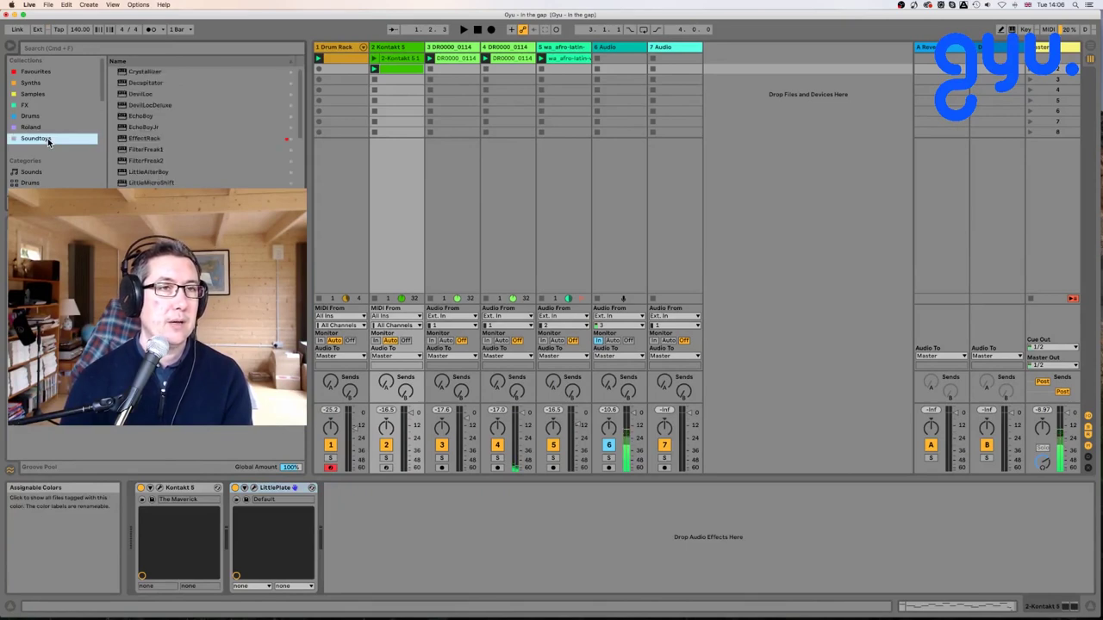
pyautogui.click(142, 116)
pyautogui.moveTo(228, 429); pyautogui.dragTo(221, 509)
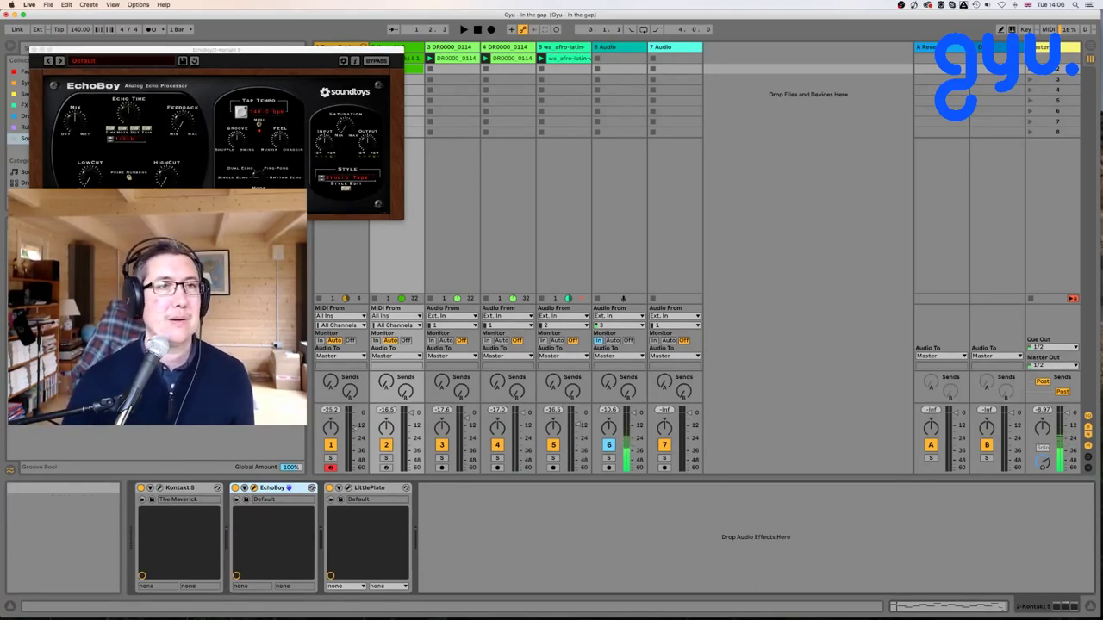
# Load EchoBoy's 03-EchoPlex preset from the 02 Style Tour folder.
pyautogui.click(94, 62)
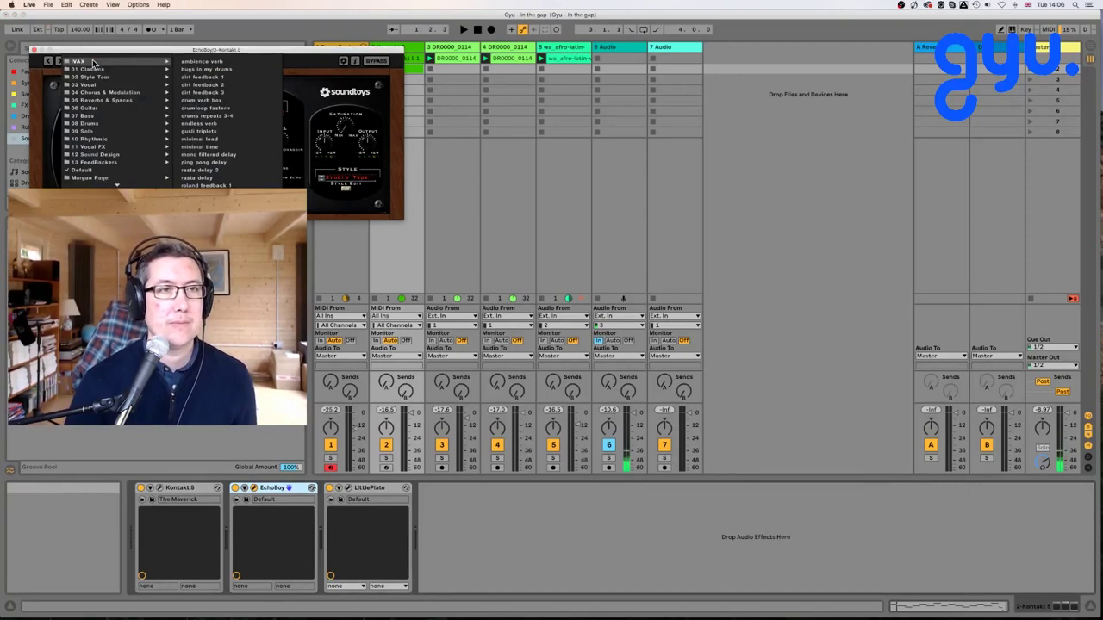
pyautogui.moveTo(113, 79)
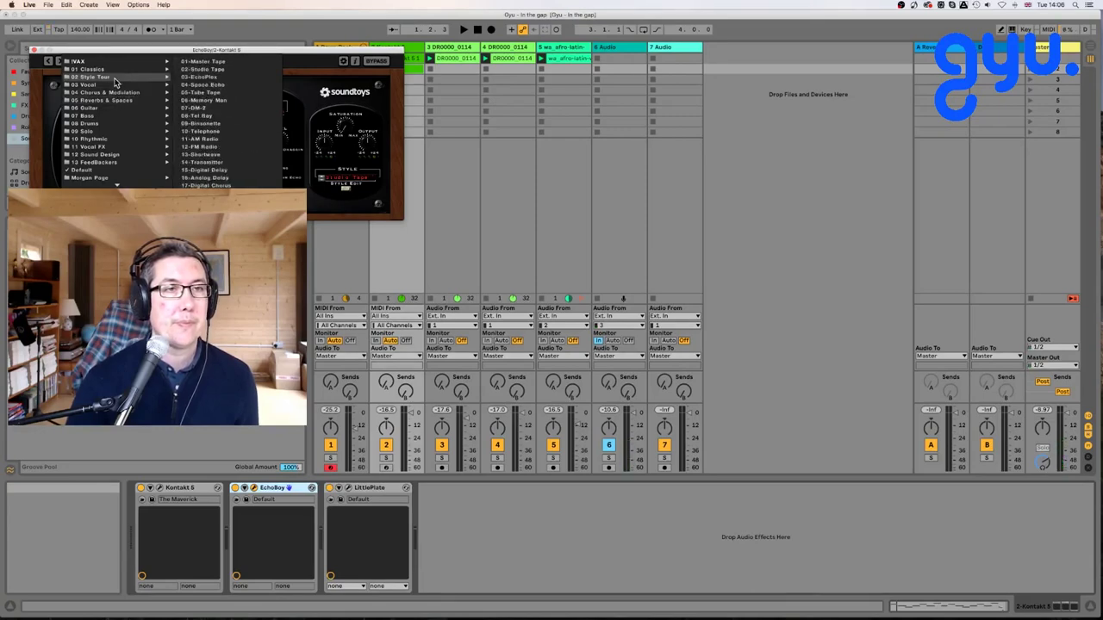
pyautogui.click(240, 77)
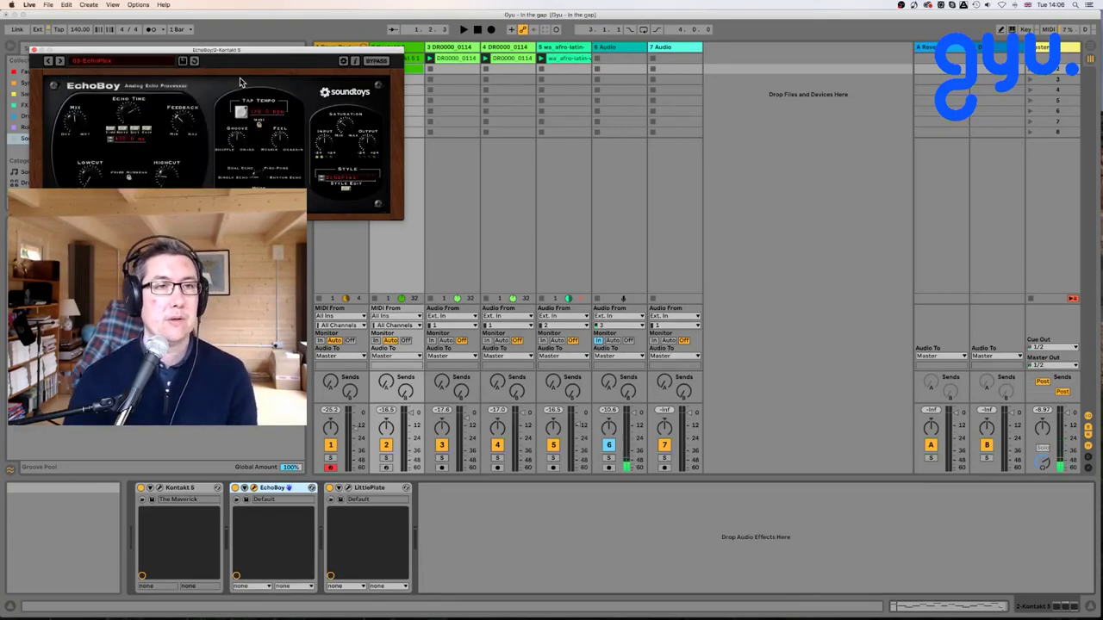
# During playback, set EchoBoy's echo time to a dotted 1/4 note and audition the delay.
pyautogui.press('space')
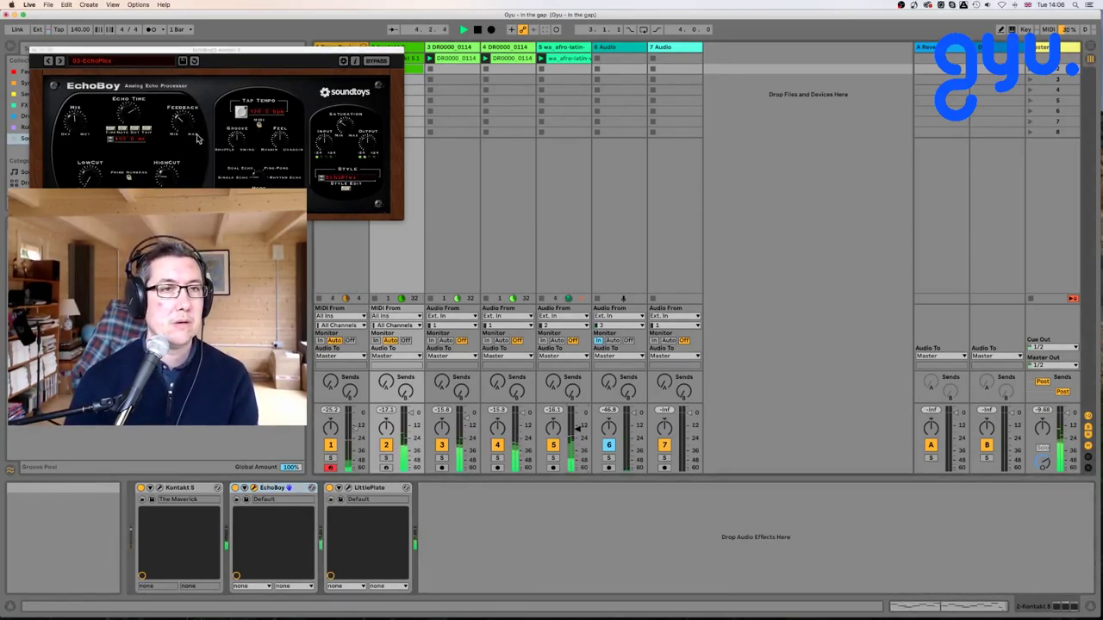
pyautogui.click(122, 131)
pyautogui.press('space')
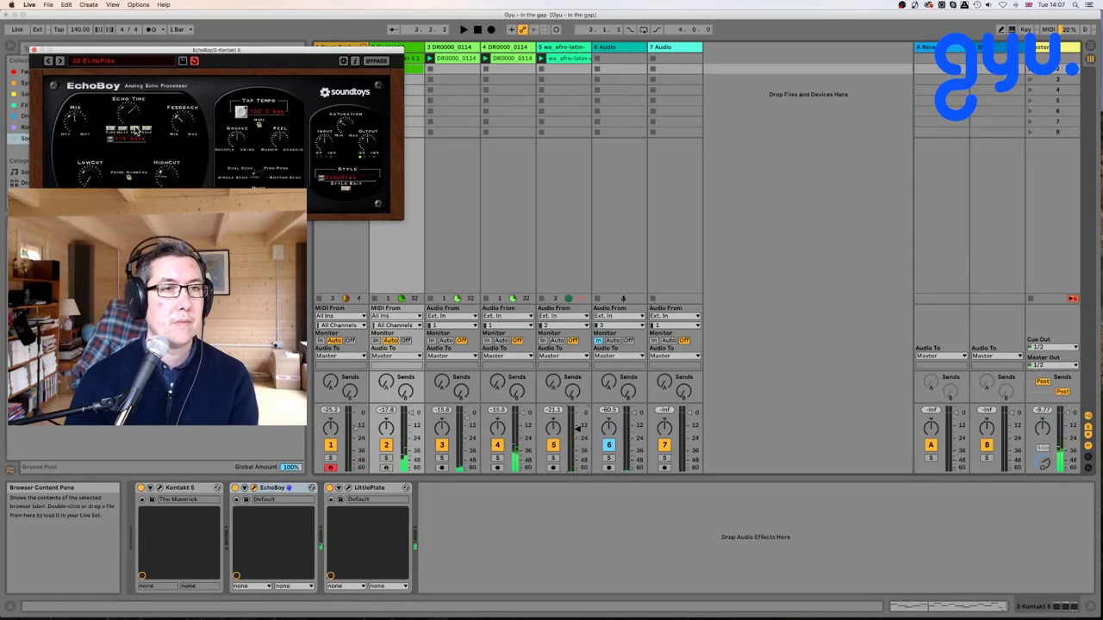
pyautogui.press('space')
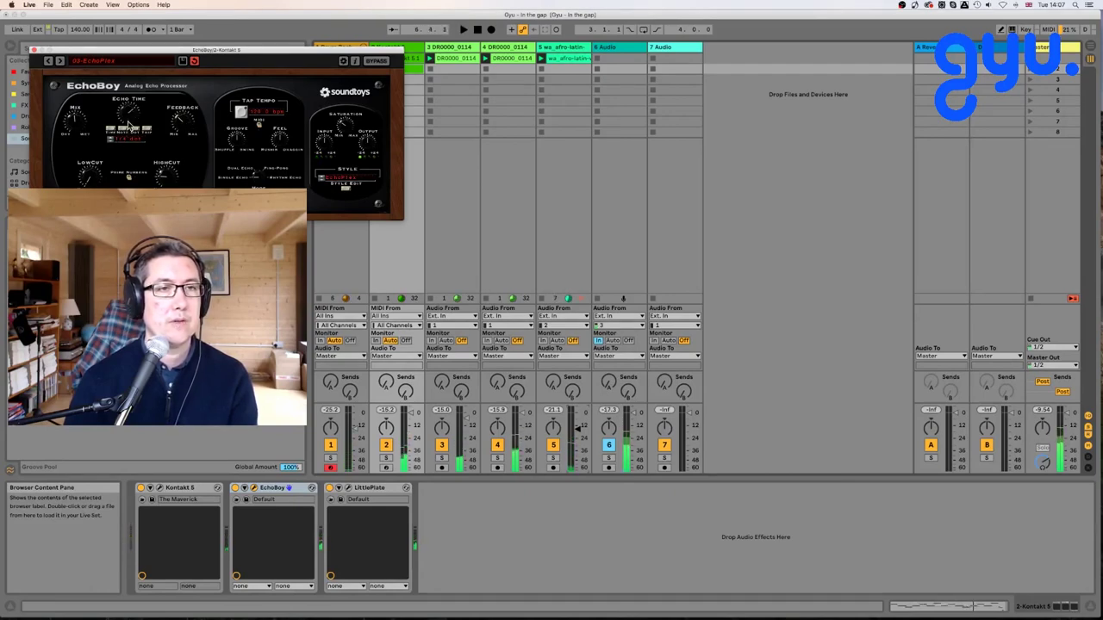
pyautogui.press('space')
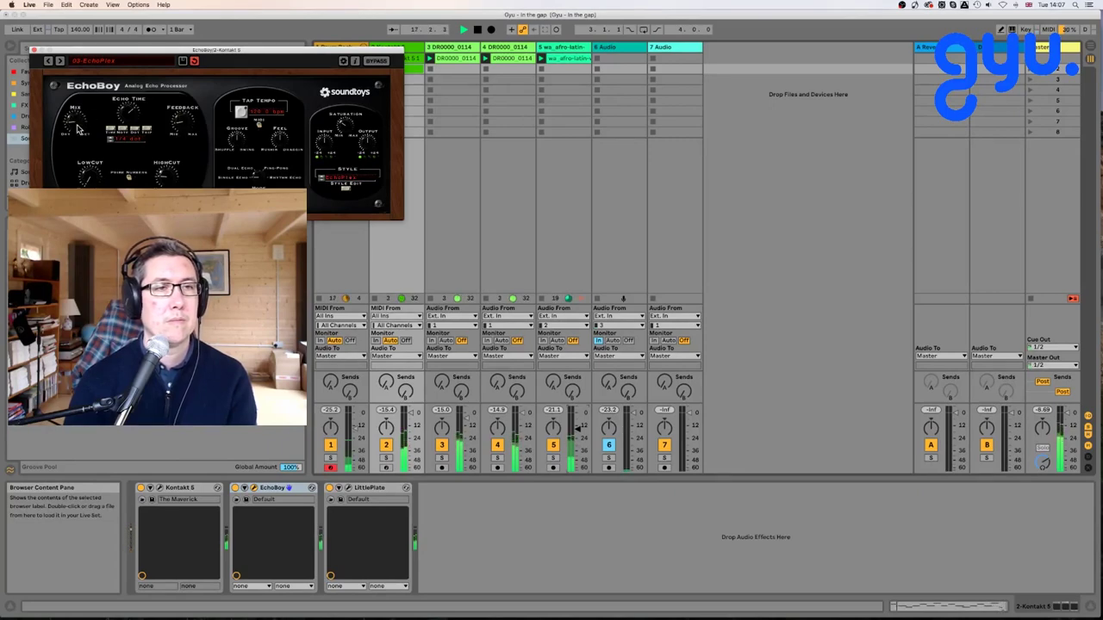
# Deactivate EchoBoy to compare the sound, close its window and delete it from the Kontakt track.
pyautogui.click(235, 488)
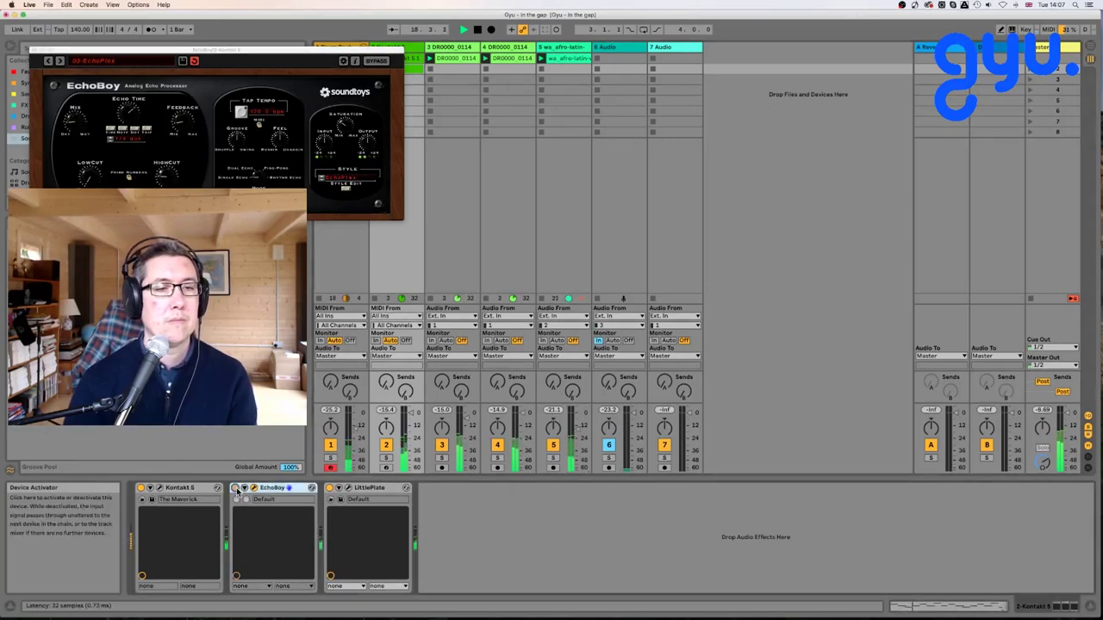
pyautogui.click(32, 50)
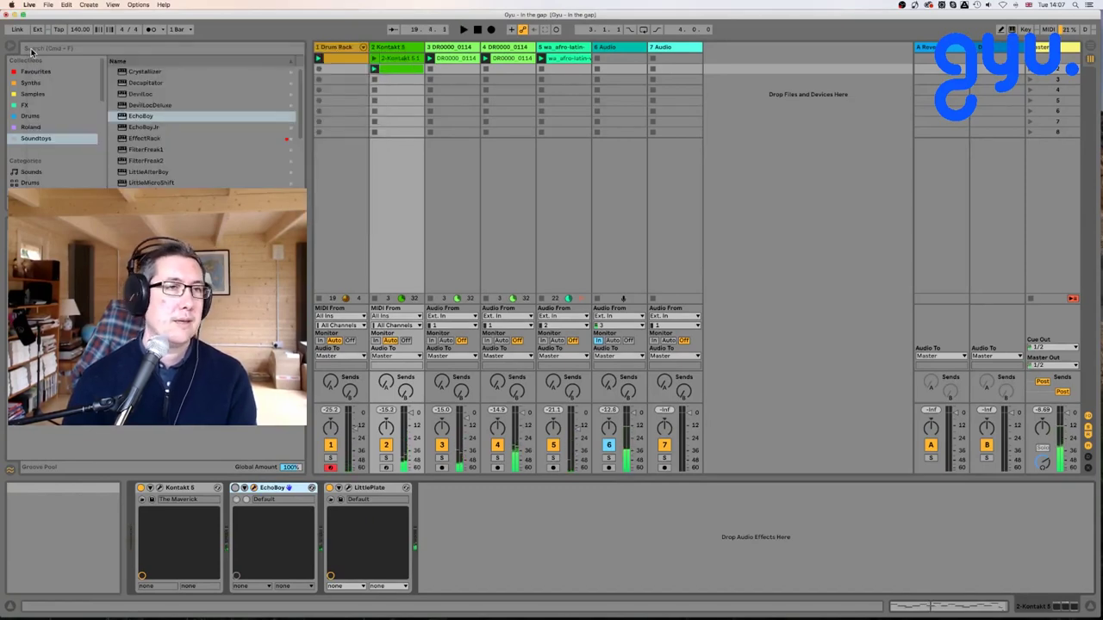
pyautogui.click(269, 488)
pyautogui.press('Delete')
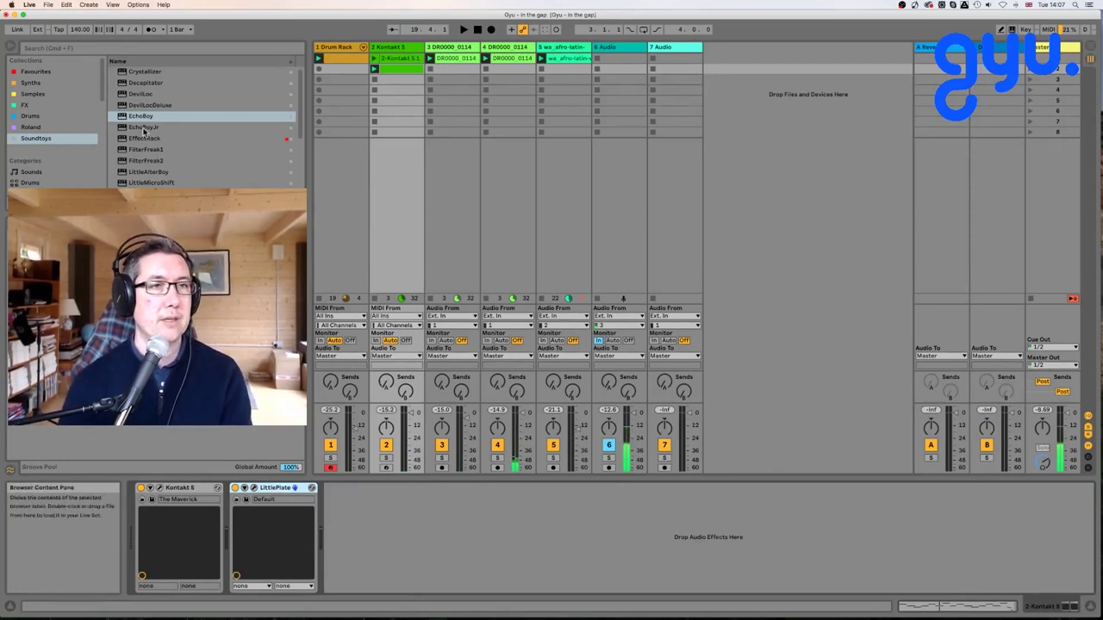
# Insert Live's Delay audio effect on the Kontakt track between Kontakt 5 and LittlePlate.
pyautogui.scroll(-2, 62, 162)
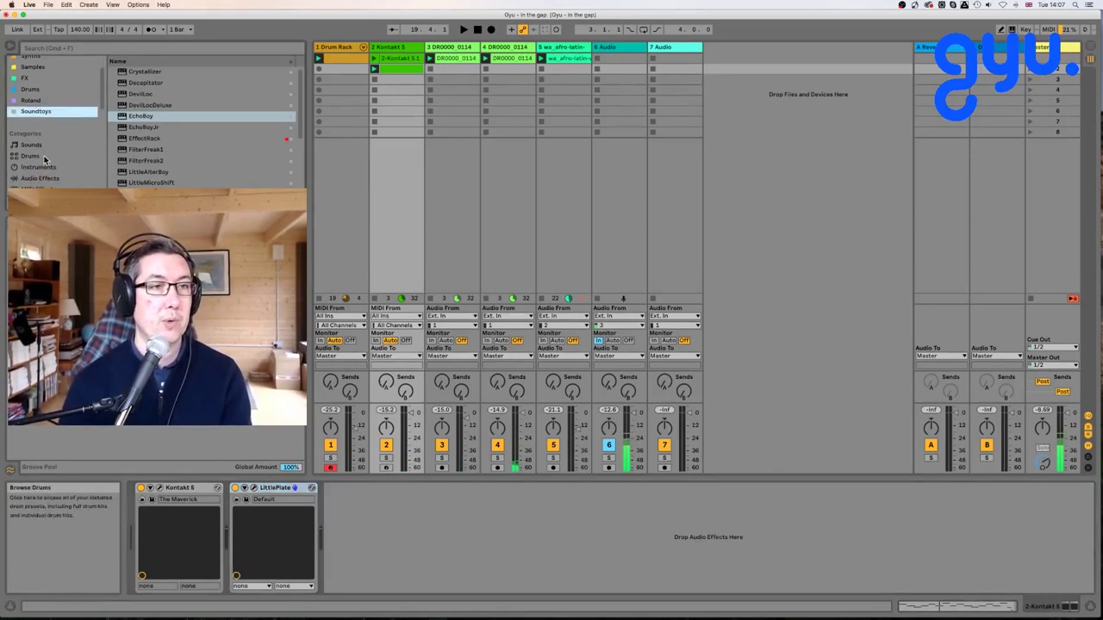
pyautogui.click(50, 179)
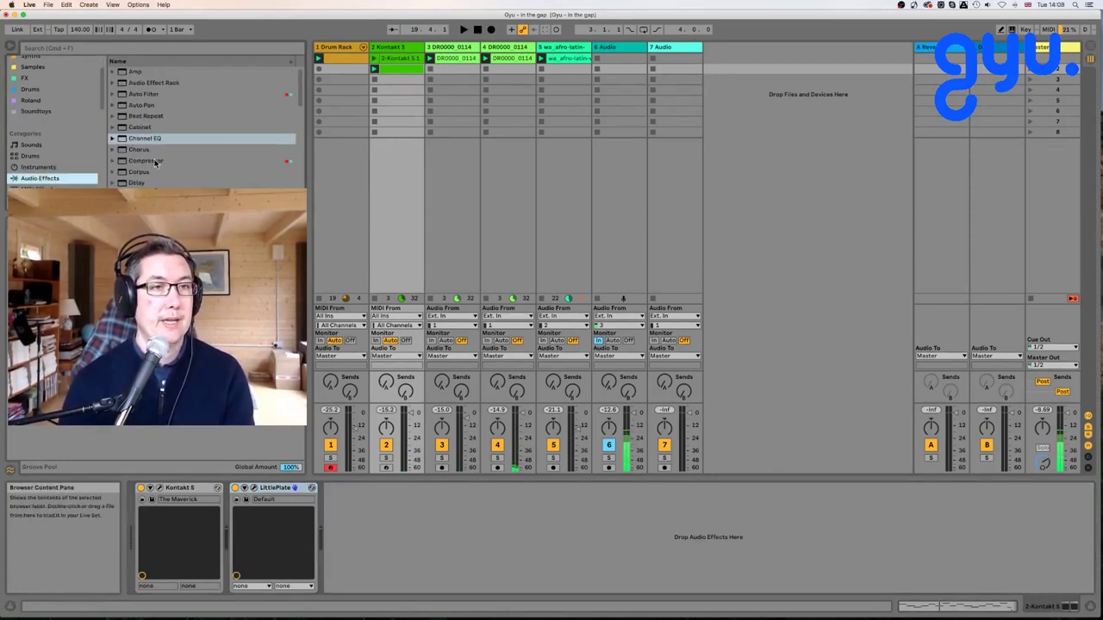
pyautogui.click(135, 184)
pyautogui.moveTo(135, 183); pyautogui.dragTo(231, 505)
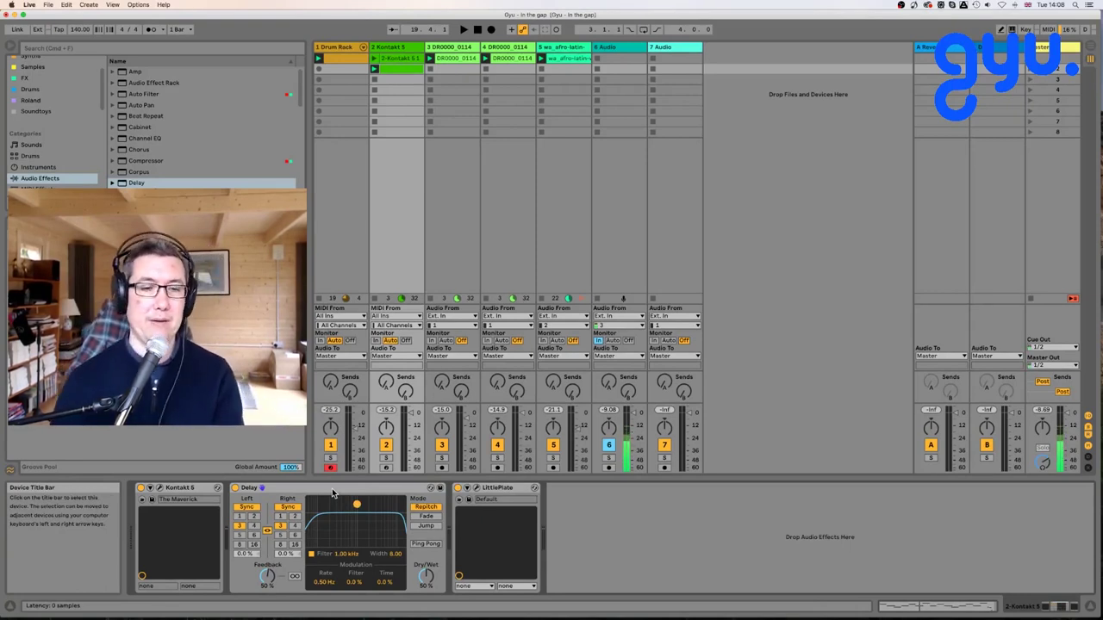
# Start playback and narrow the Delay's filter to about 1.25 kHz with a width of 2.51, with Ping Pong mode enabled.
pyautogui.moveTo(356, 506); pyautogui.dragTo(355, 517)
pyautogui.press('space')
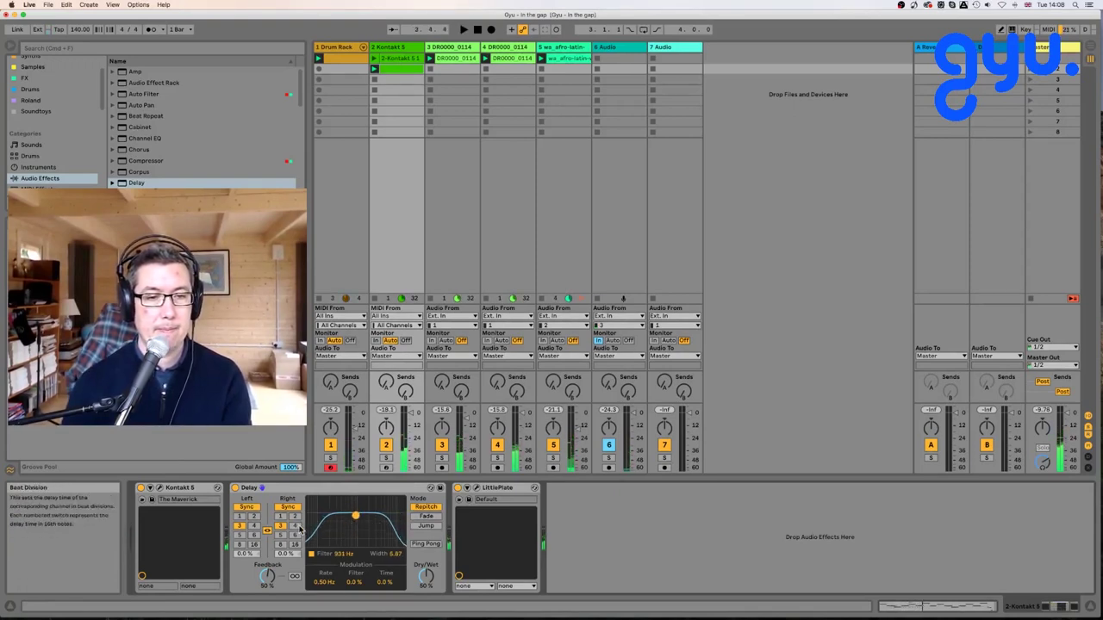
pyautogui.moveTo(355, 517); pyautogui.dragTo(360, 532)
pyautogui.click(416, 545)
# Set the Delay time to 2 sixteenths, its filter to about 1.34 kHz and its Dry/Wet to 35 %.
pyautogui.click(253, 527)
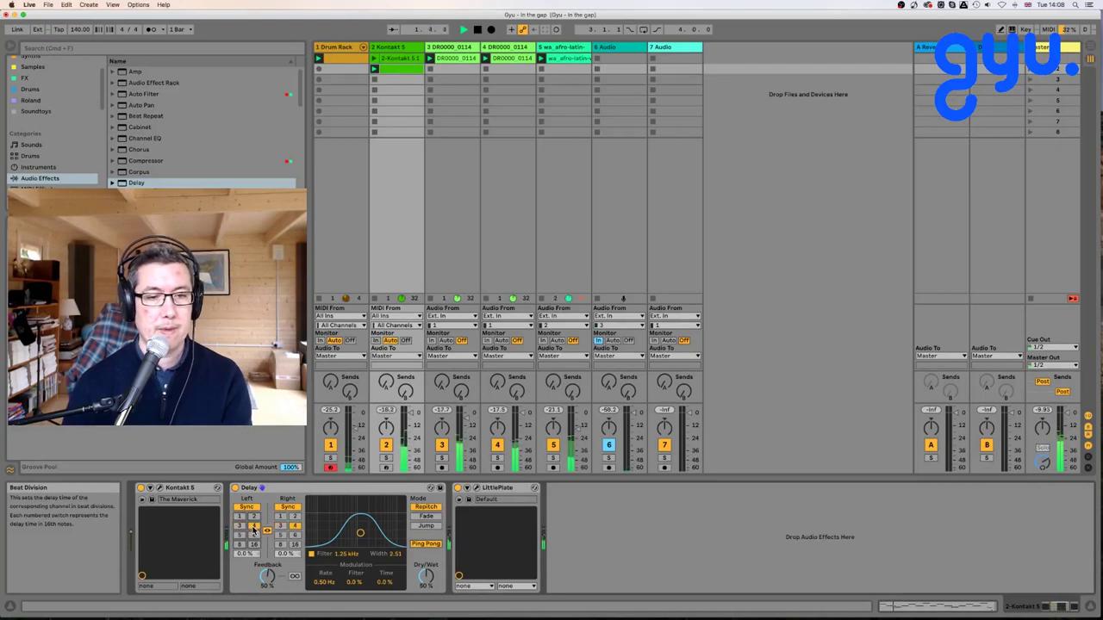
pyautogui.click(254, 517)
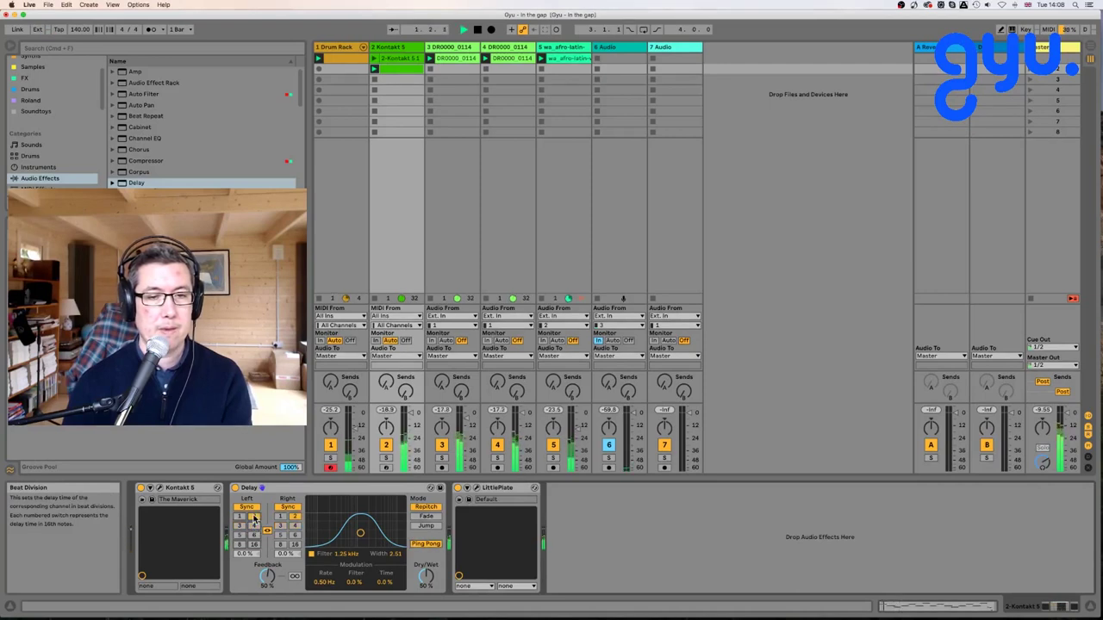
pyautogui.moveTo(361, 526); pyautogui.dragTo(362, 534)
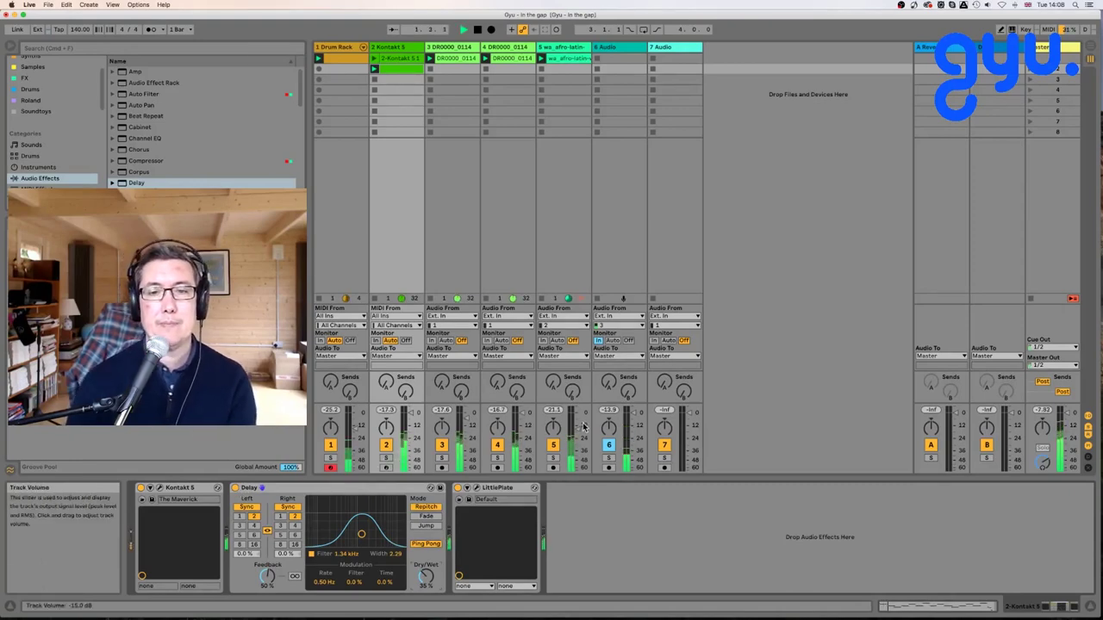
# Open the Drum Rack clip's notes and try out other percussion sounds at beat 1.3, up to the rimshot lanes.
pyautogui.doubleClick(339, 60)
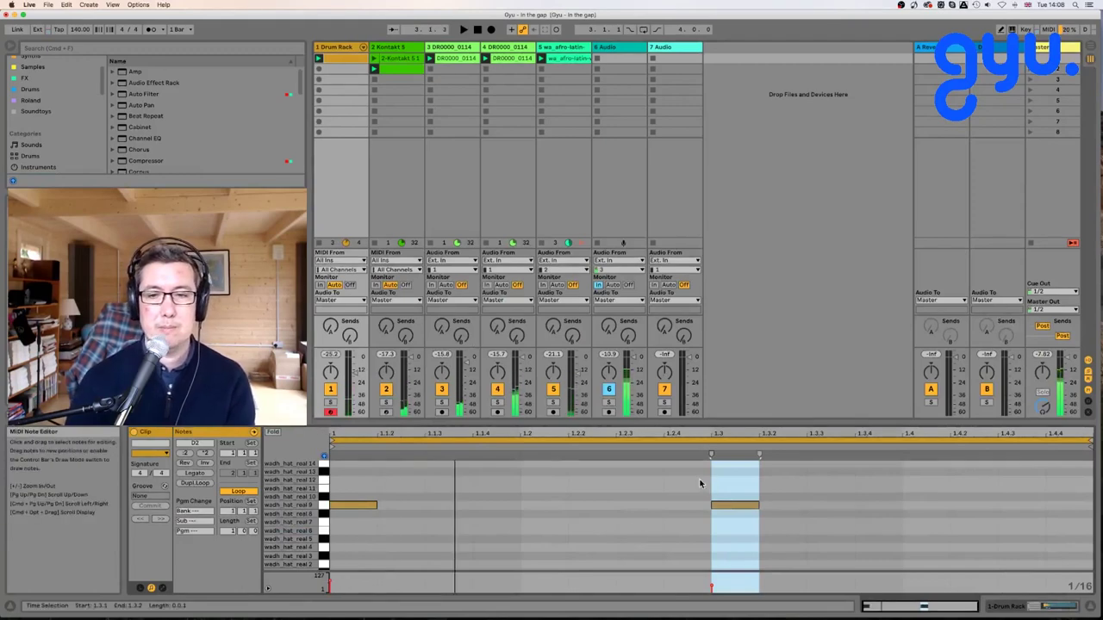
pyautogui.scroll(5, 699, 487)
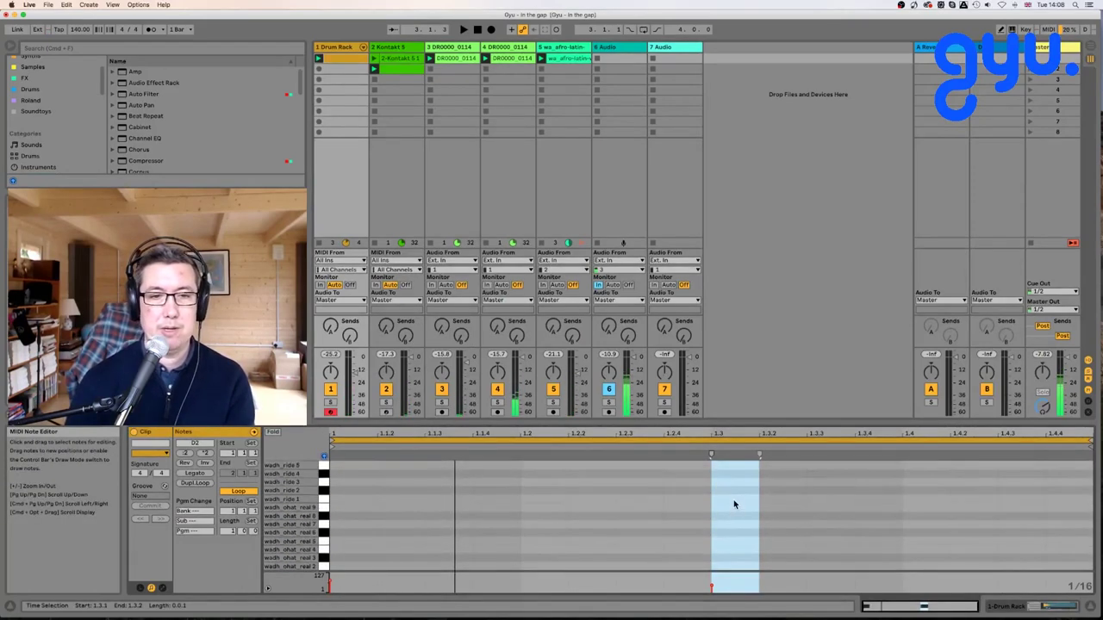
pyautogui.doubleClick(734, 504)
pyautogui.doubleClick(734, 500)
pyautogui.scroll(5, 734, 504)
pyautogui.doubleClick(731, 476)
pyautogui.doubleClick(730, 477)
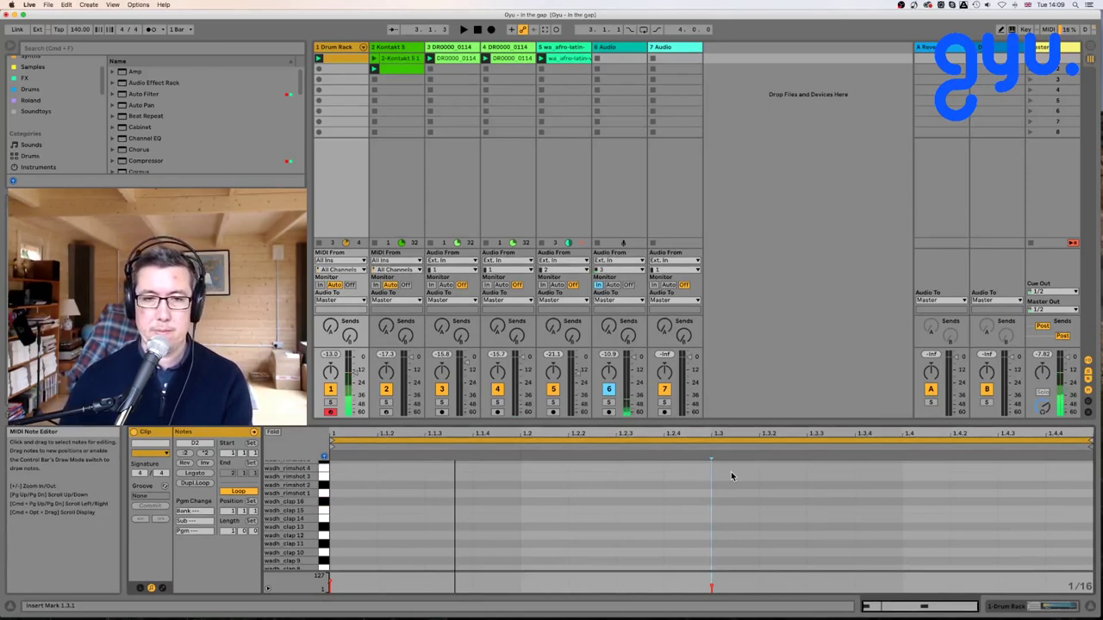
# Overdub a snare and a rimshot hit just after beat 1.3 in the playing Drum Rack clip using session recording.
pyautogui.press('space')
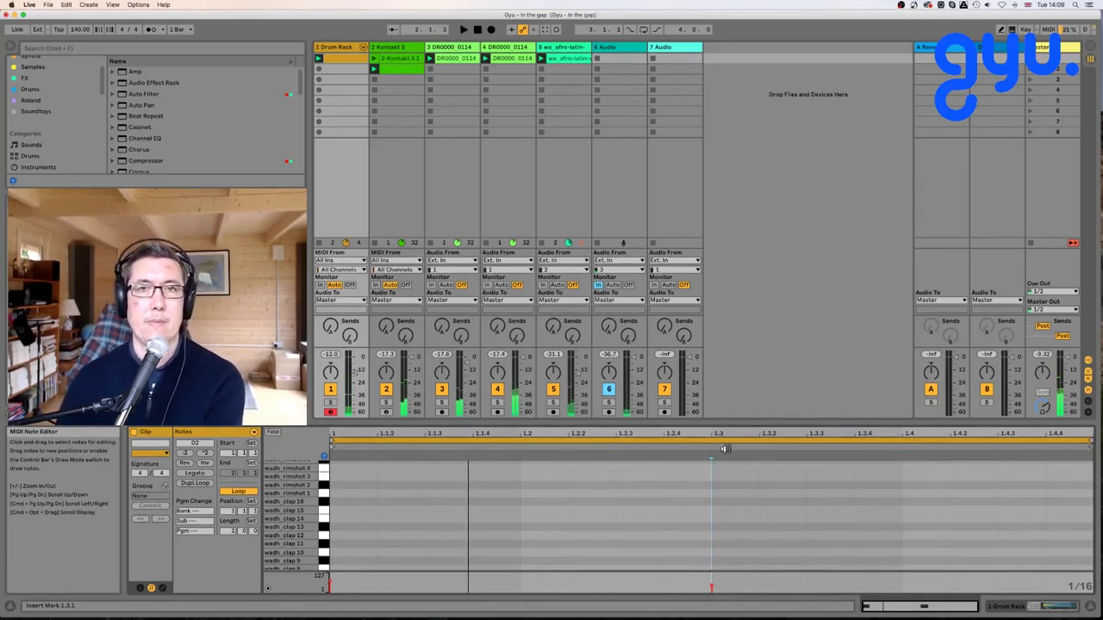
pyautogui.click(491, 29)
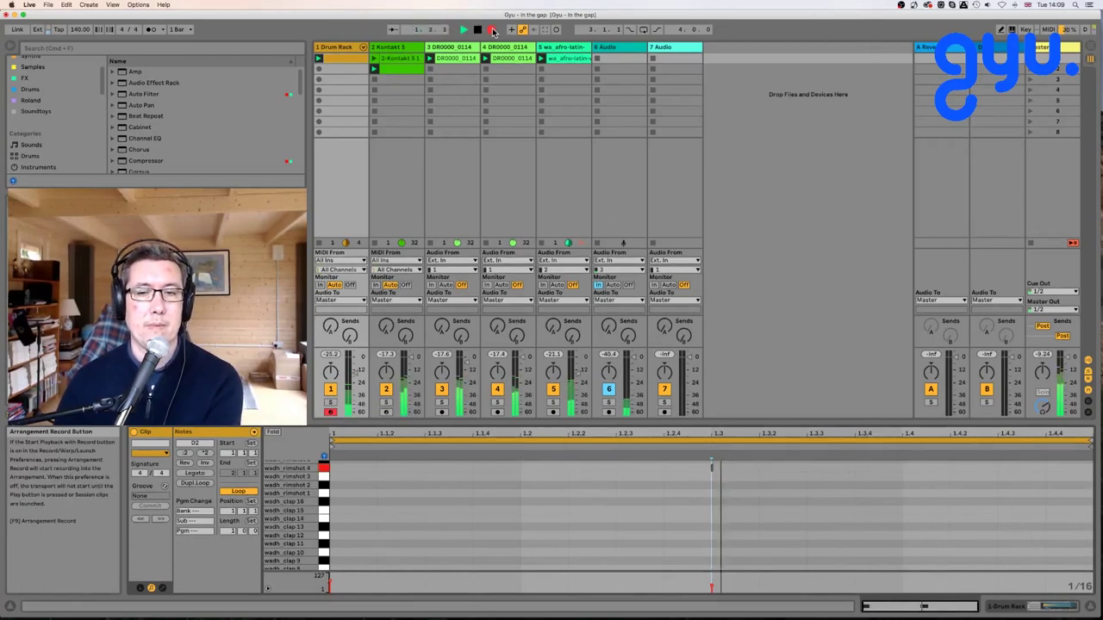
pyautogui.click(492, 29)
pyautogui.click(555, 30)
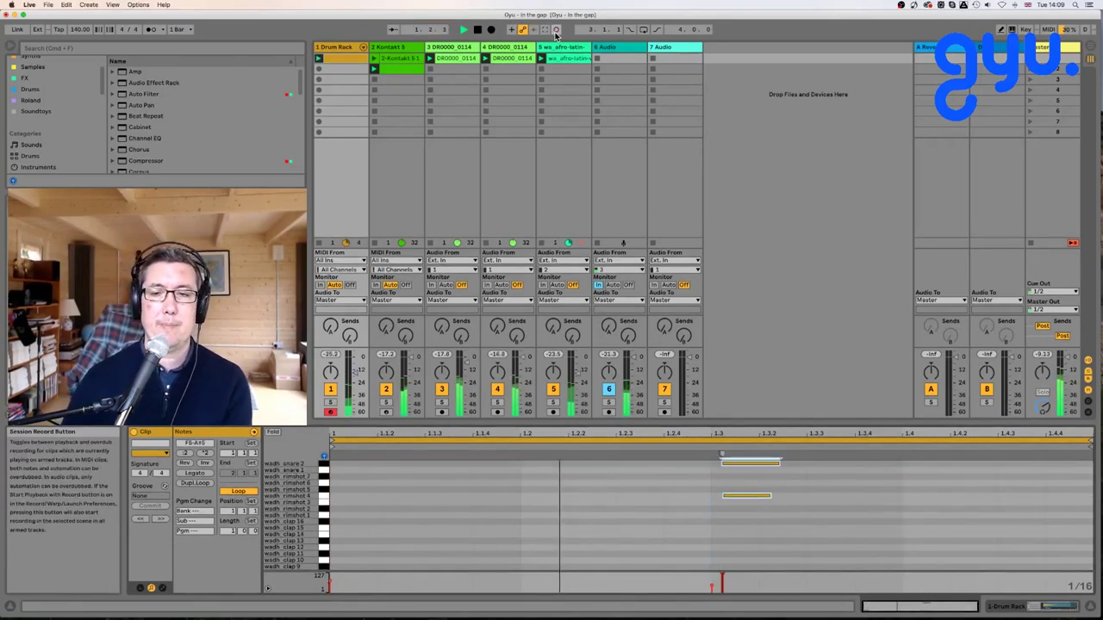
# Quantize the snare 2 and rimshot 4 notes near beat 1.3 in the Drum Rack clip, and play the set.
pyautogui.click(738, 464)
pyautogui.click(761, 510)
pyautogui.click(747, 496)
pyautogui.press('super+u')
pyautogui.click(751, 469)
pyautogui.click(750, 464)
pyautogui.press('super+u')
pyautogui.press('space')
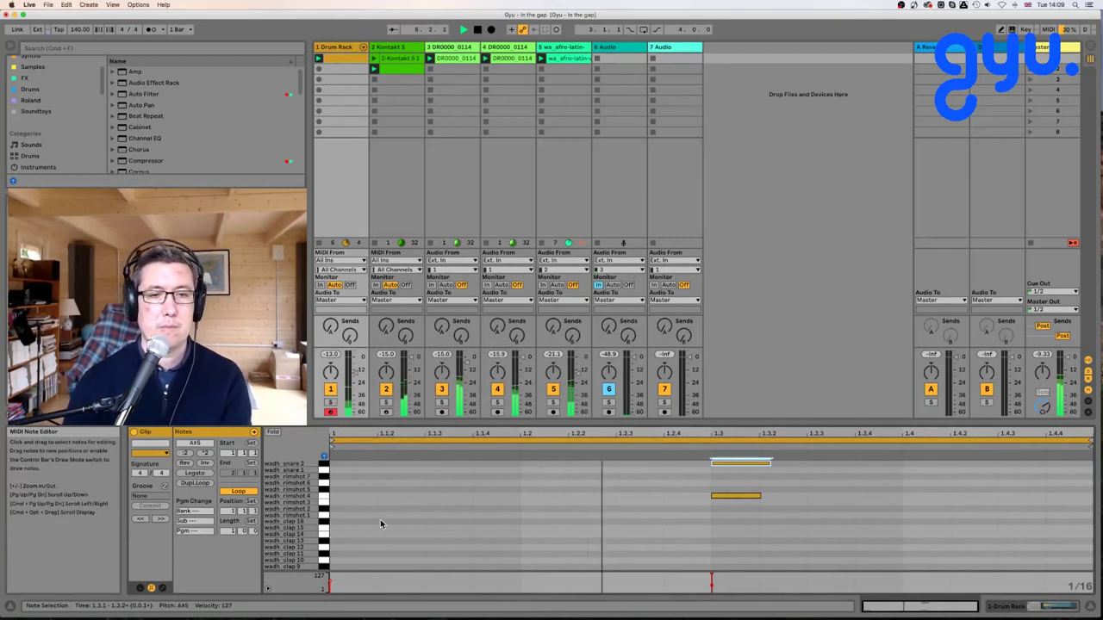
pyautogui.click(435, 510)
pyautogui.doubleClick(435, 504)
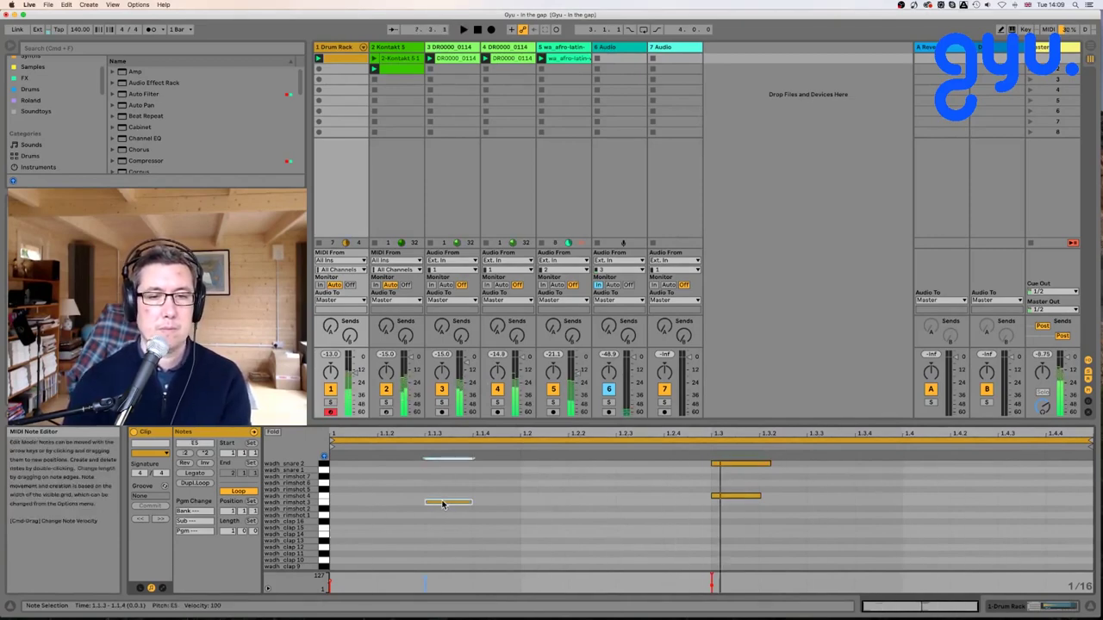
pyautogui.moveTo(442, 504); pyautogui.dragTo(536, 505)
pyautogui.doubleClick(534, 505)
# Add a one-sixteenth clap 15 note at beat 1.3 with velocity 127, and lower the volume of track 5.
pyautogui.doubleClick(730, 522)
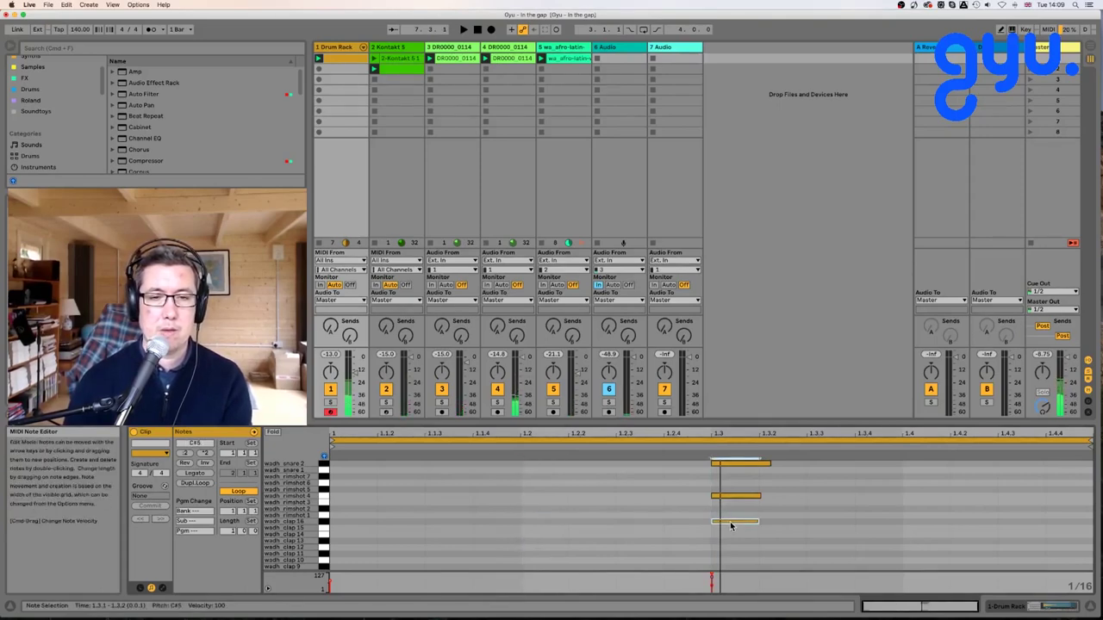
pyautogui.moveTo(758, 522); pyautogui.dragTo(807, 522)
pyautogui.moveTo(713, 579); pyautogui.dragTo(712, 571)
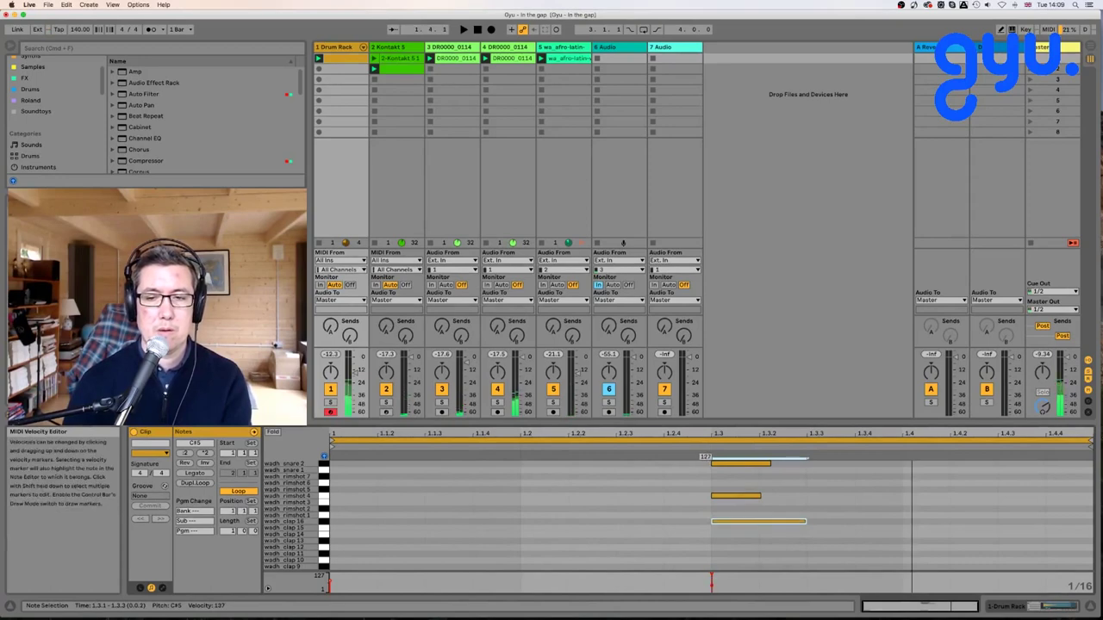
pyautogui.moveTo(806, 523); pyautogui.dragTo(768, 526)
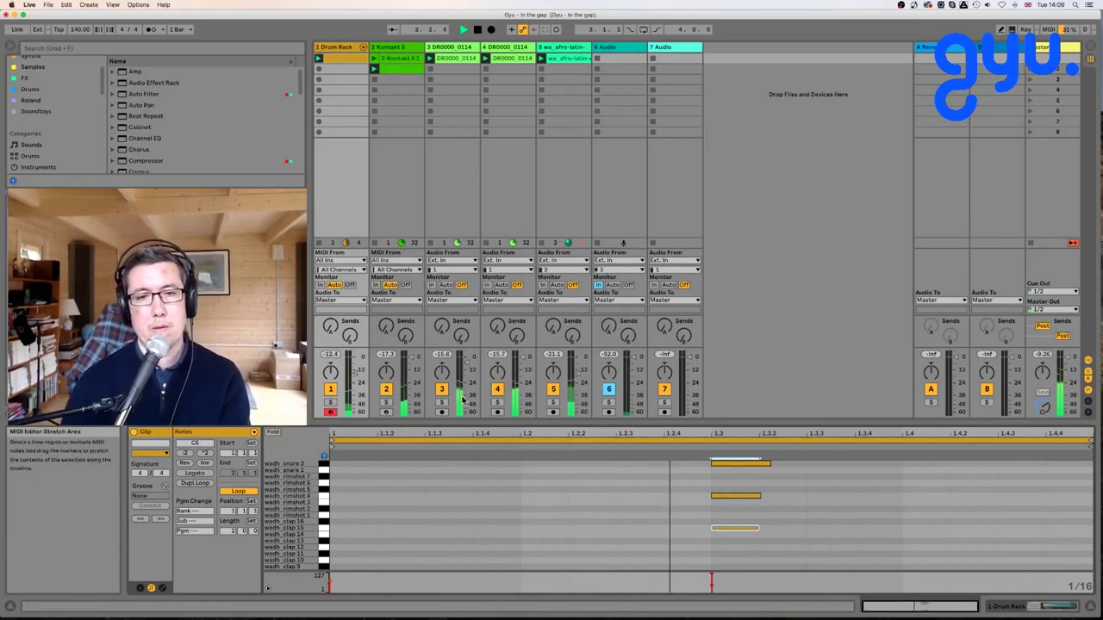
pyautogui.moveTo(577, 374); pyautogui.dragTo(577, 381)
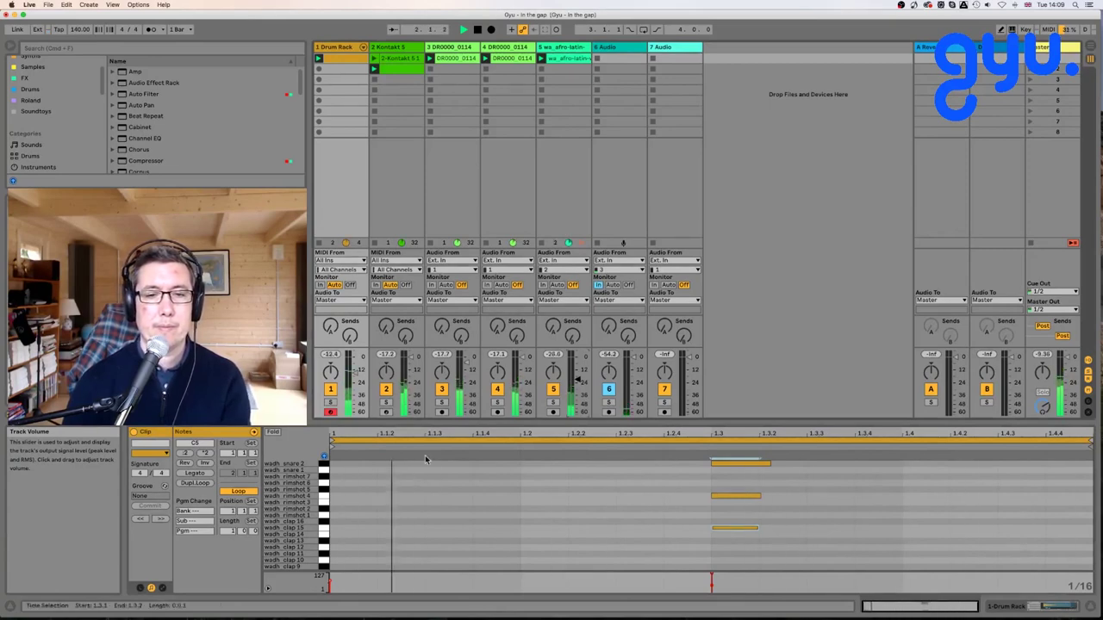
# Add a one-sixteenth note on D1 (fhat_real 3) at 1.1.4 in the drum clip.
pyautogui.scroll(-5, 373, 520)
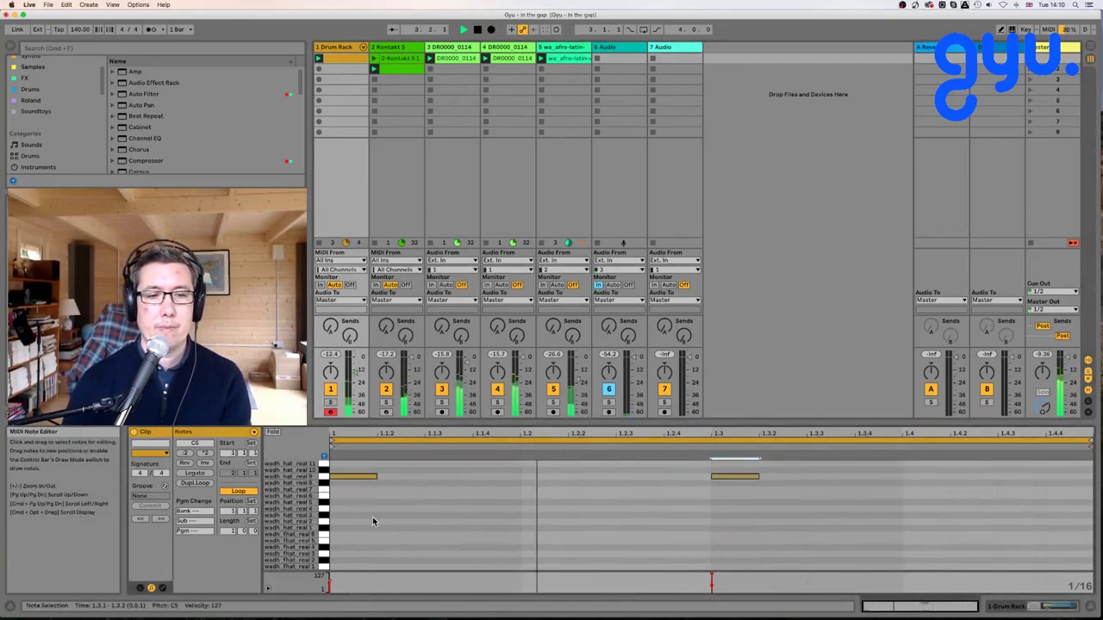
pyautogui.doubleClick(480, 536)
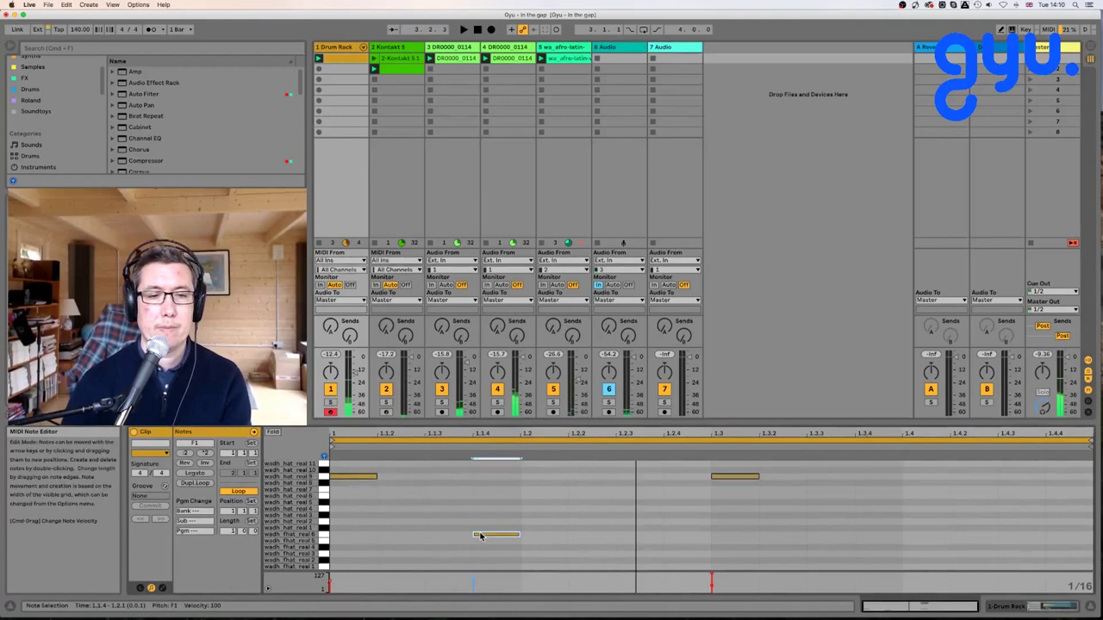
pyautogui.press('Down')
pyautogui.press('Down')
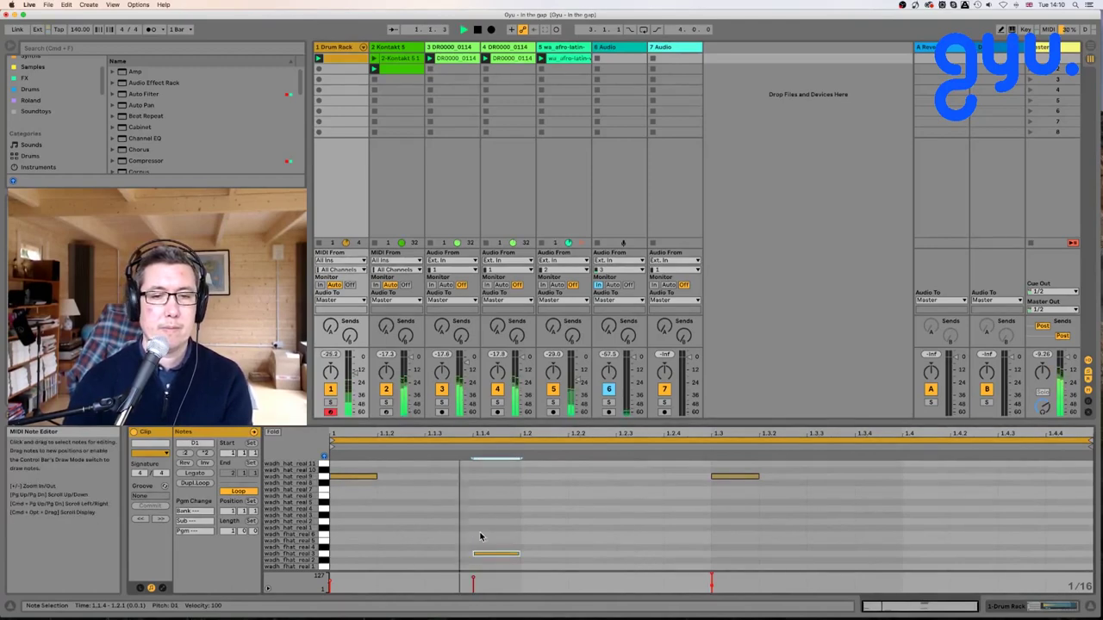
# Duplicate the D1 hat note to 1.2.3, raise its pitch, and lengthen it to two sixteenths.
pyautogui.press('super+d')
pyautogui.press('Right')
pyautogui.press('Right')
pyautogui.press('Up')
pyautogui.press('Up')
pyautogui.press('Up')
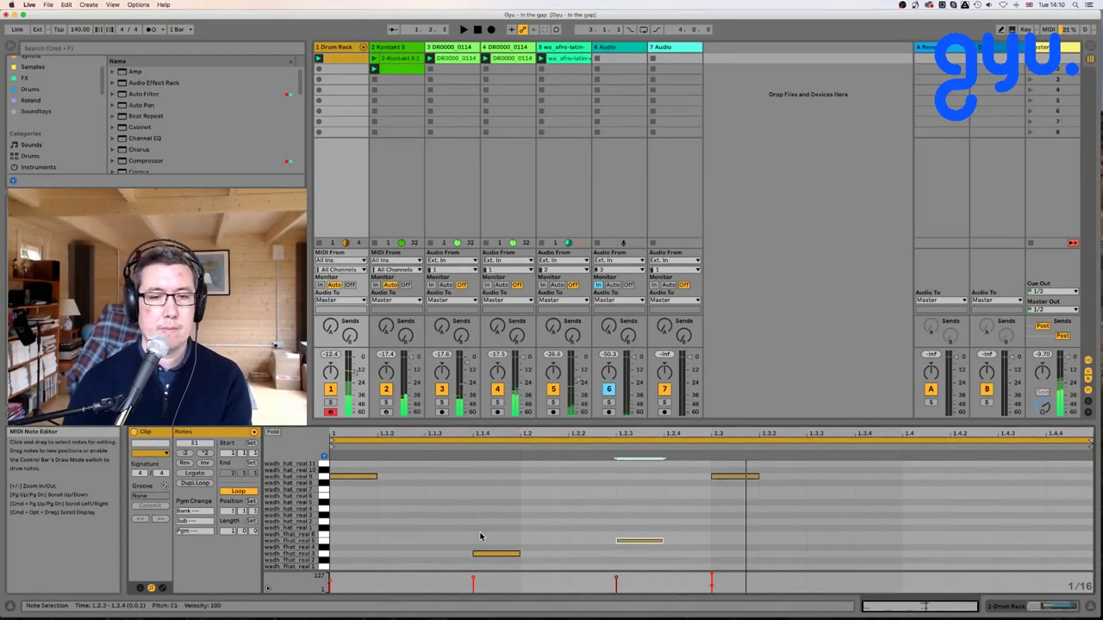
pyautogui.press('Down')
pyautogui.hotkey('shift', 'Right')
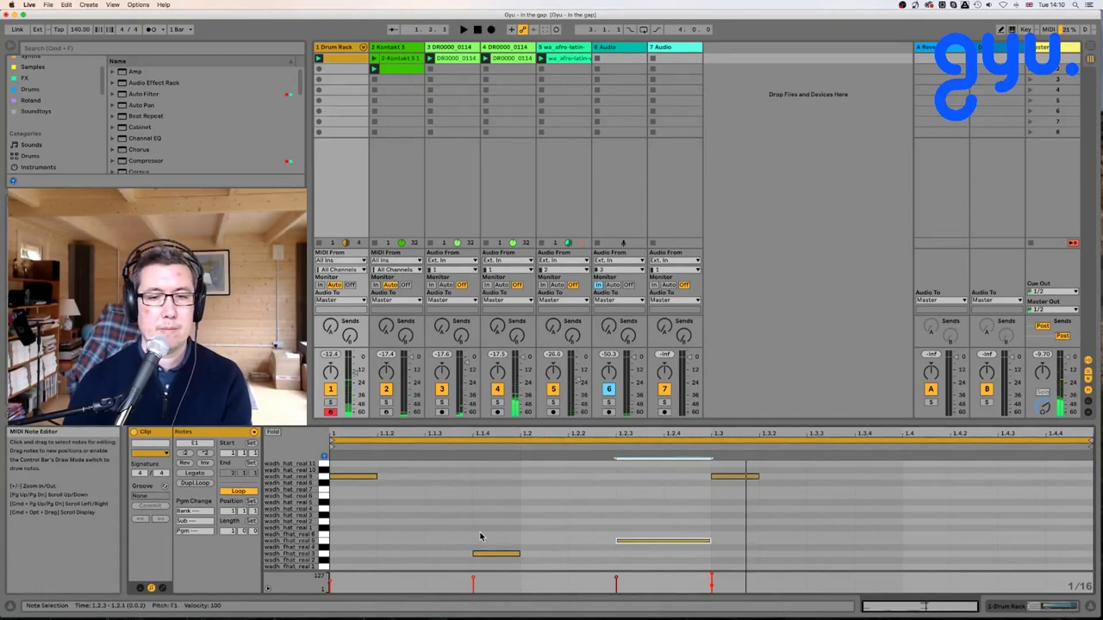
# Audition other hat sounds for the 1.2.3 note by changing its pitch during playback, settling on A#1 (hat_real 5).
pyautogui.press('space')
pyautogui.press('Up')
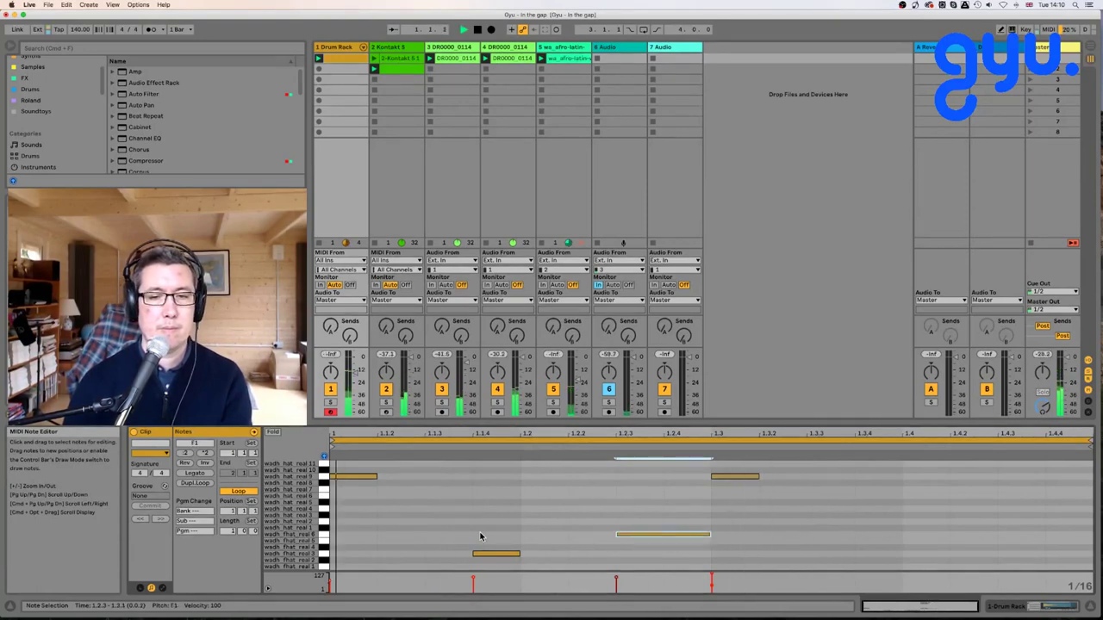
pyautogui.press('space')
pyautogui.press('Down')
pyautogui.press('Down')
pyautogui.press('Down')
pyautogui.press('Down')
pyautogui.press('Down')
pyautogui.press('Up')
pyautogui.press('Up')
pyautogui.press('Up')
pyautogui.press('Up')
pyautogui.press('Up')
pyautogui.press('Up')
pyautogui.press('Up')
pyautogui.press('Up')
pyautogui.press('Up')
pyautogui.press('Up')
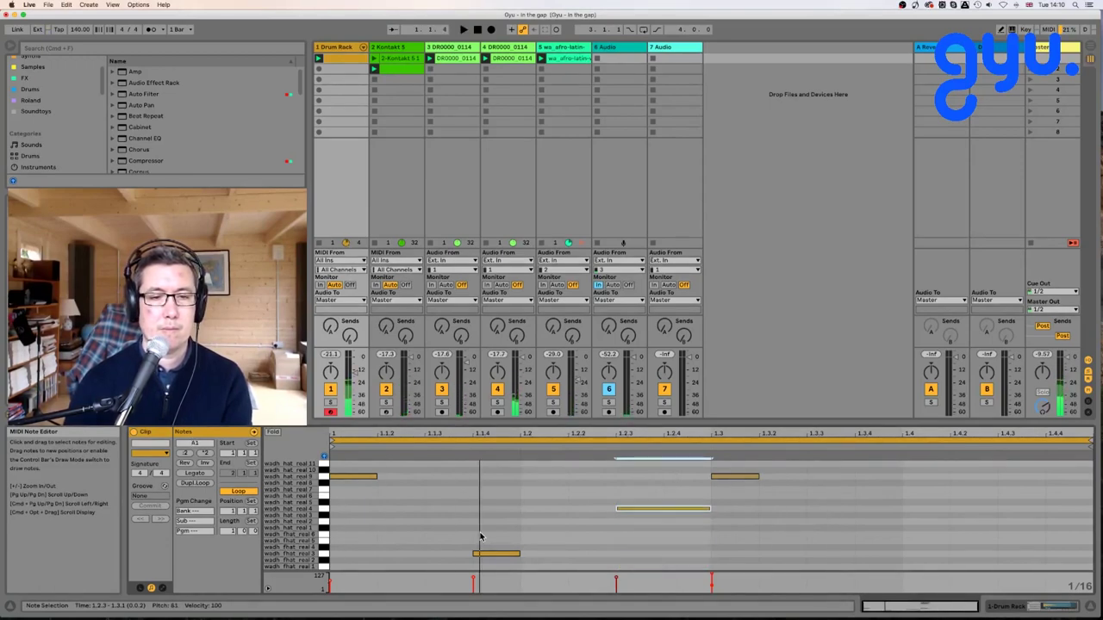
pyautogui.press('space')
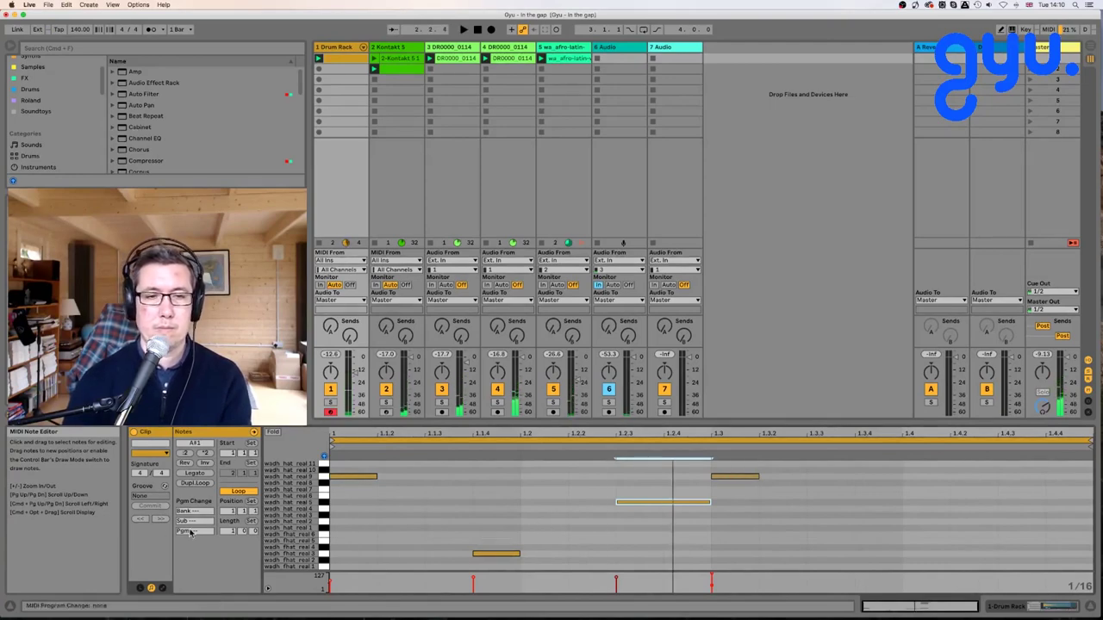
# Duplicate the drum clip's loop to two bars and move the copied hat note at 2.2.3 down to D1.
pyautogui.click(207, 483)
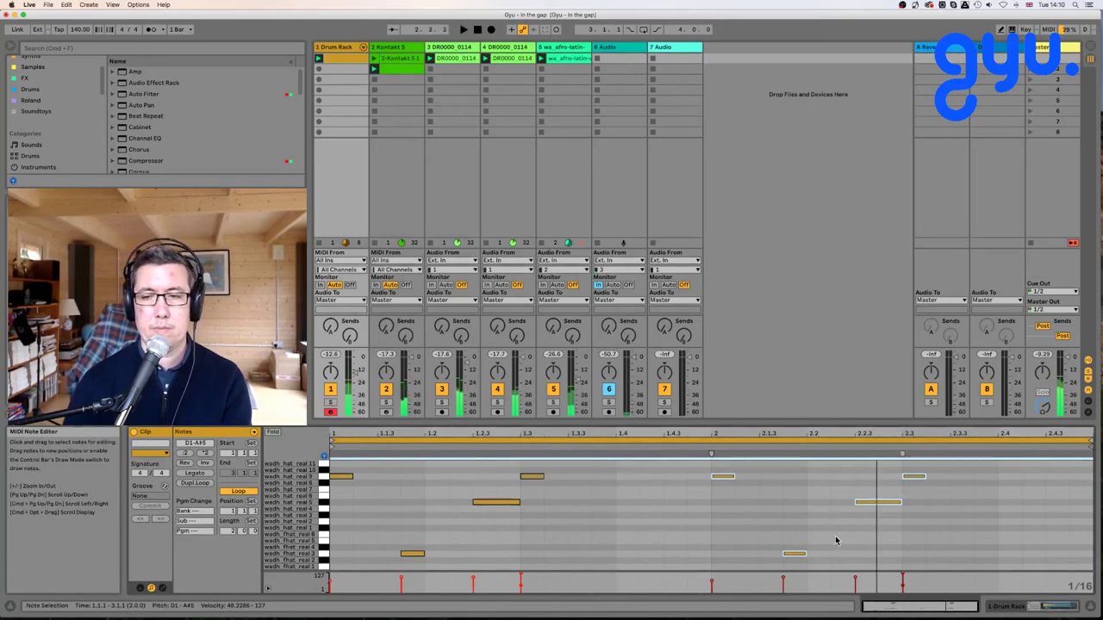
pyautogui.moveTo(862, 503); pyautogui.dragTo(865, 579)
pyautogui.press('super+z')
pyautogui.moveTo(870, 529); pyautogui.dragTo(859, 465)
pyautogui.hotkey('shift', 'Down')
pyautogui.press('Up')
pyautogui.press('Up')
pyautogui.press('Up')
pyautogui.press('Up')
pyautogui.press('space')
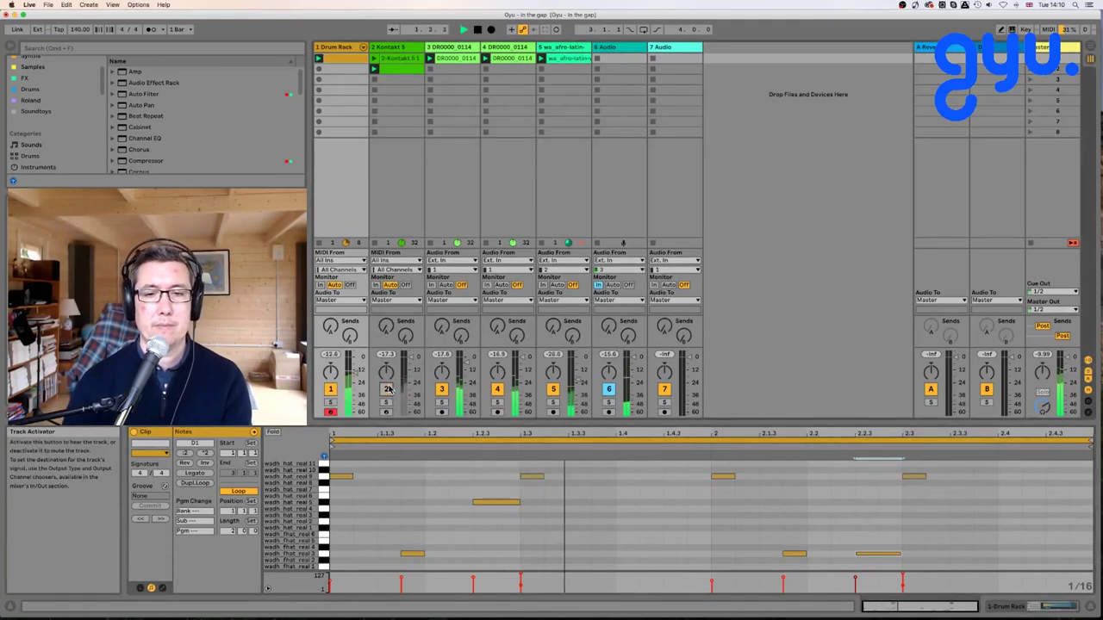
# Mute the Kontakt track 2 and insert a new MIDI track after track 5.
pyautogui.click(387, 390)
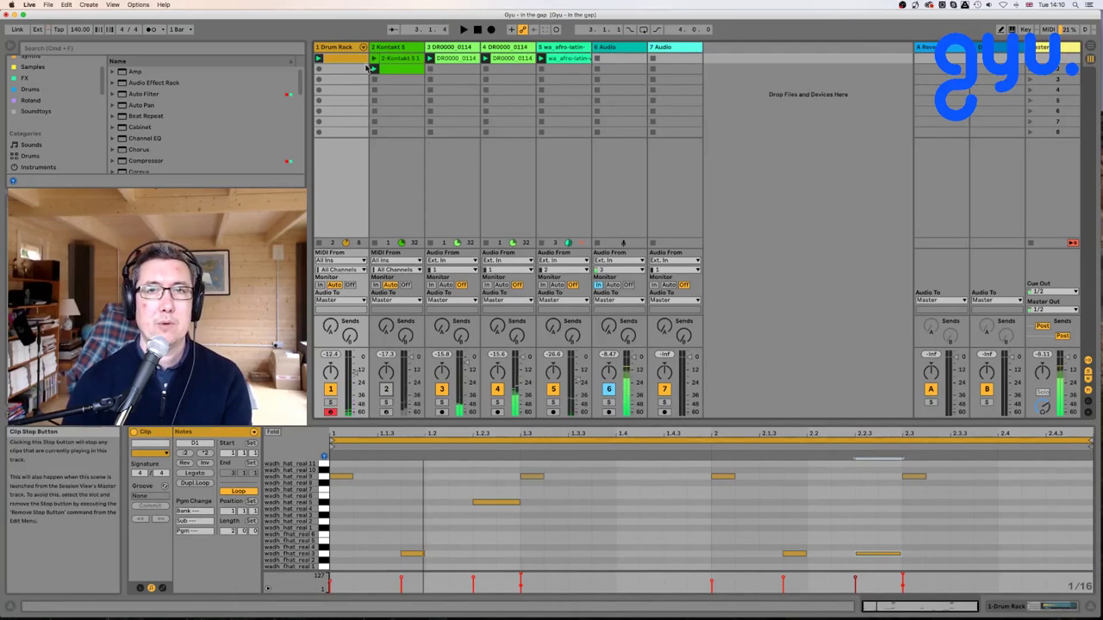
pyautogui.click(564, 47)
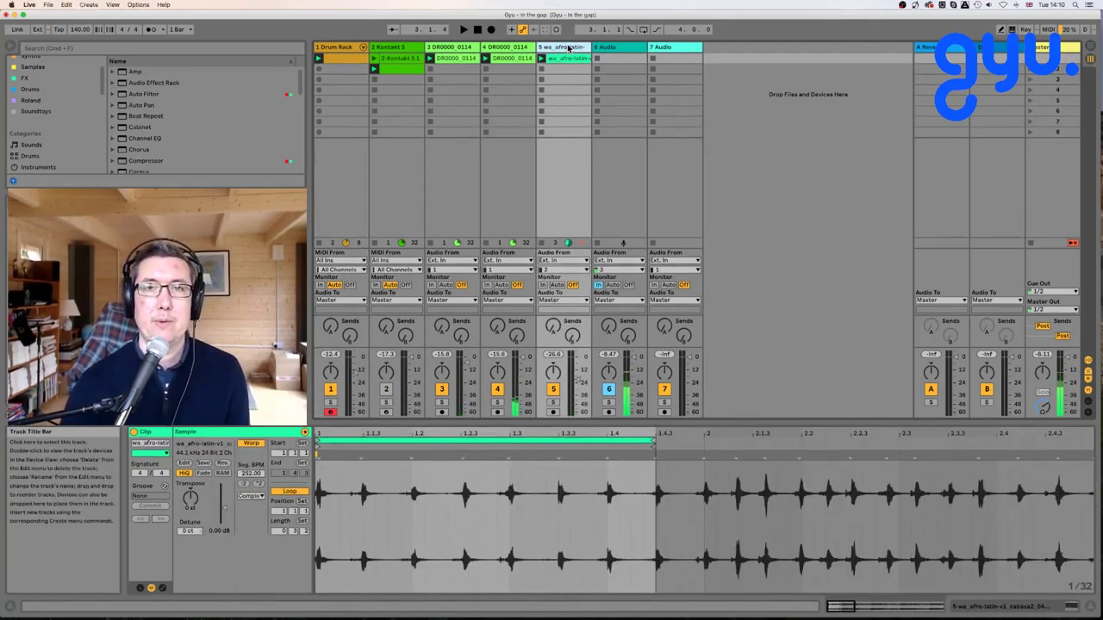
pyautogui.press('super+shift+t')
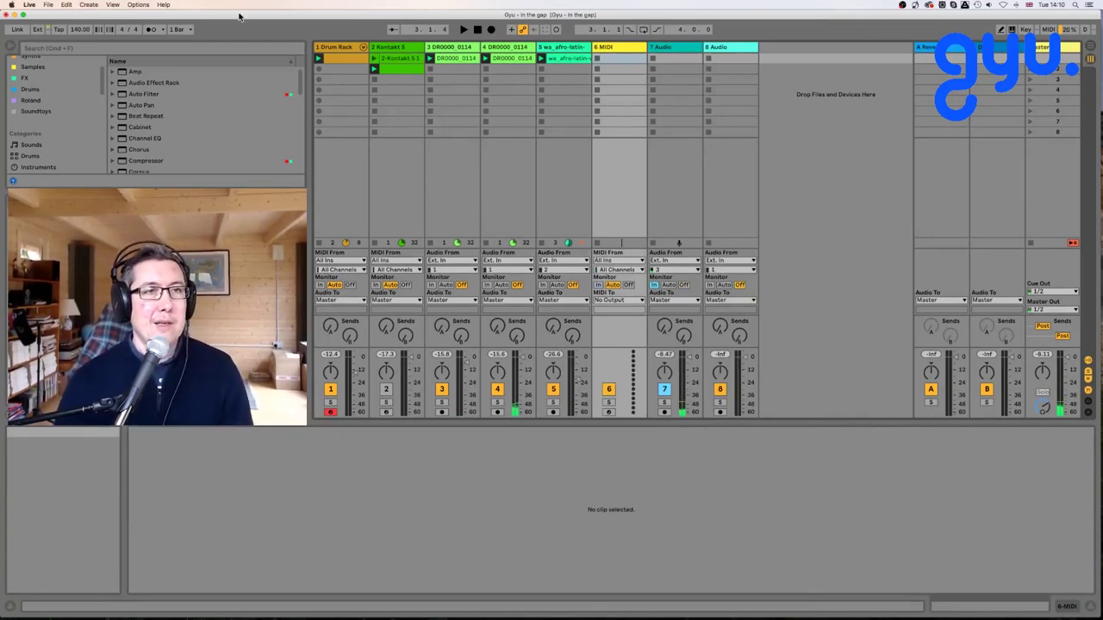
# Load the Repro-1 synth from the Favourites collection onto the new MIDI track.
pyautogui.scroll(2, 36, 97)
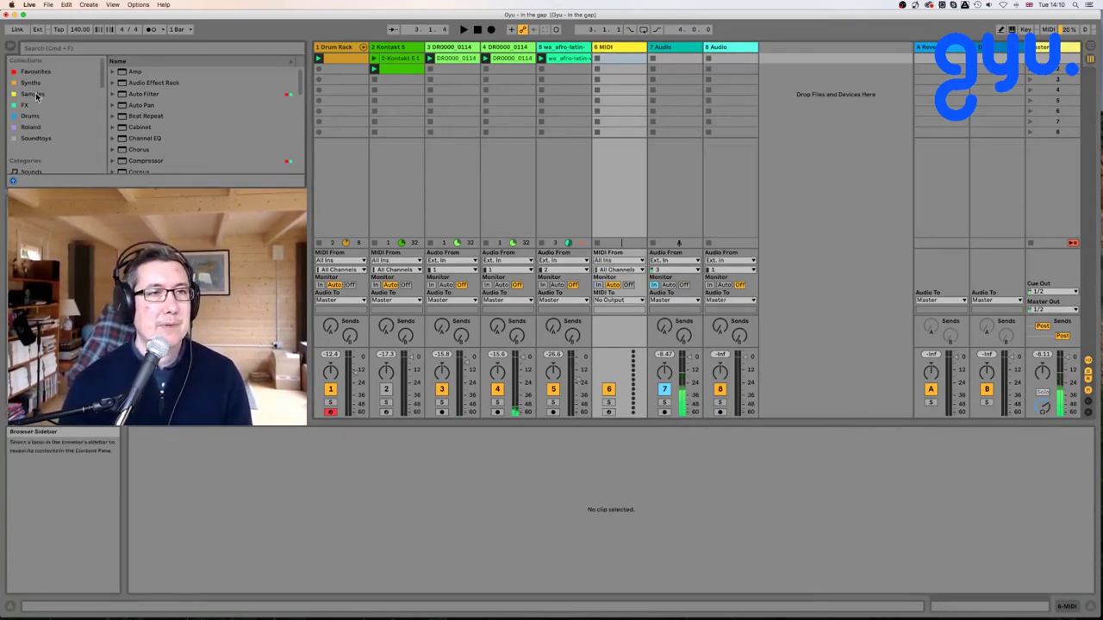
pyautogui.click(49, 72)
pyautogui.scroll(-5, 241, 141)
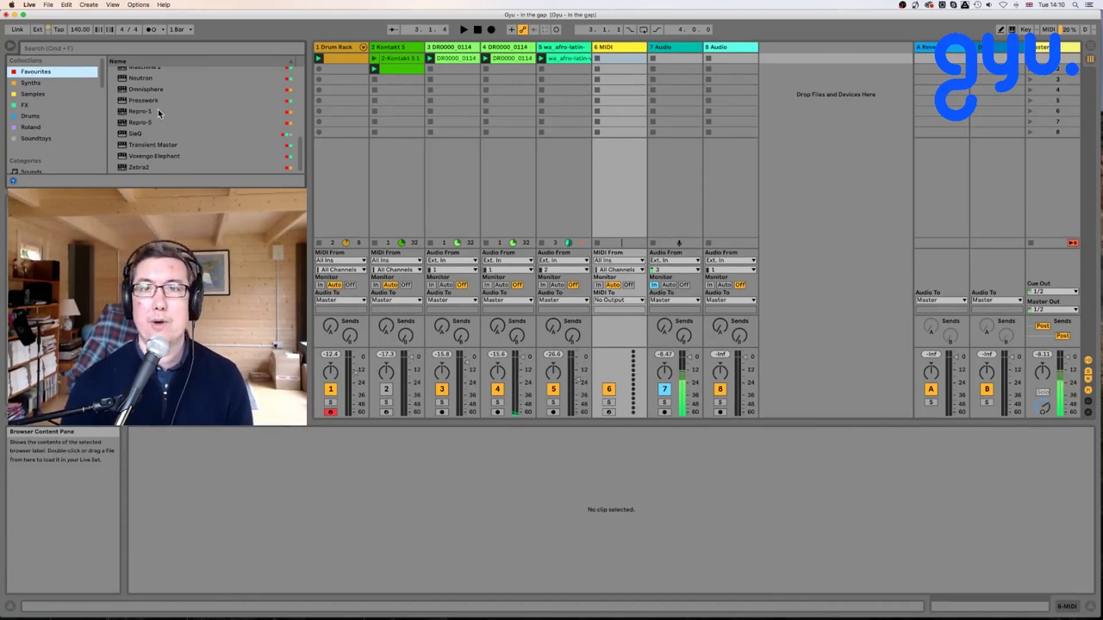
pyautogui.click(158, 111)
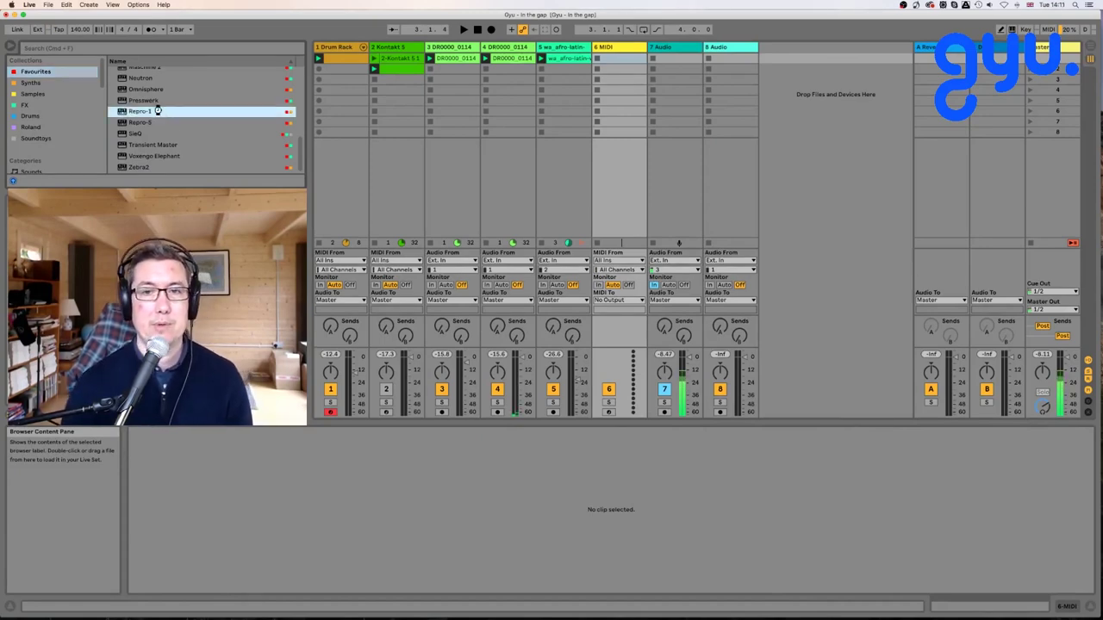
pyautogui.doubleClick(158, 111)
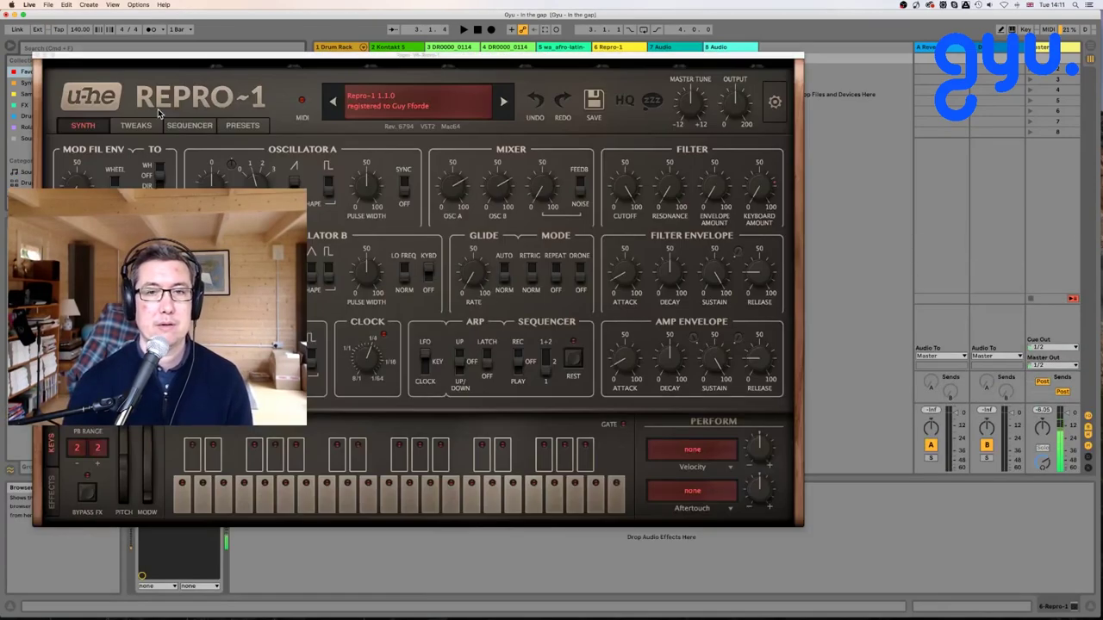
# Open Repro-1's preset browser, move the synth window aside, and set the Repro-1 track's volume to about -20.5 dB.
pyautogui.click(244, 125)
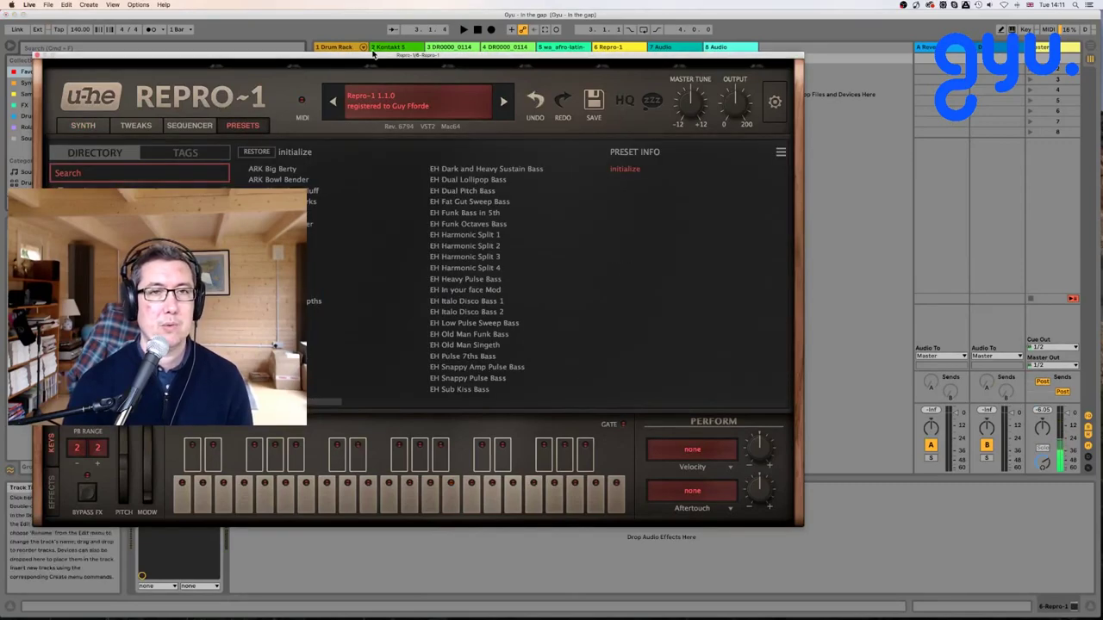
pyautogui.moveTo(372, 54); pyautogui.dragTo(138, 74)
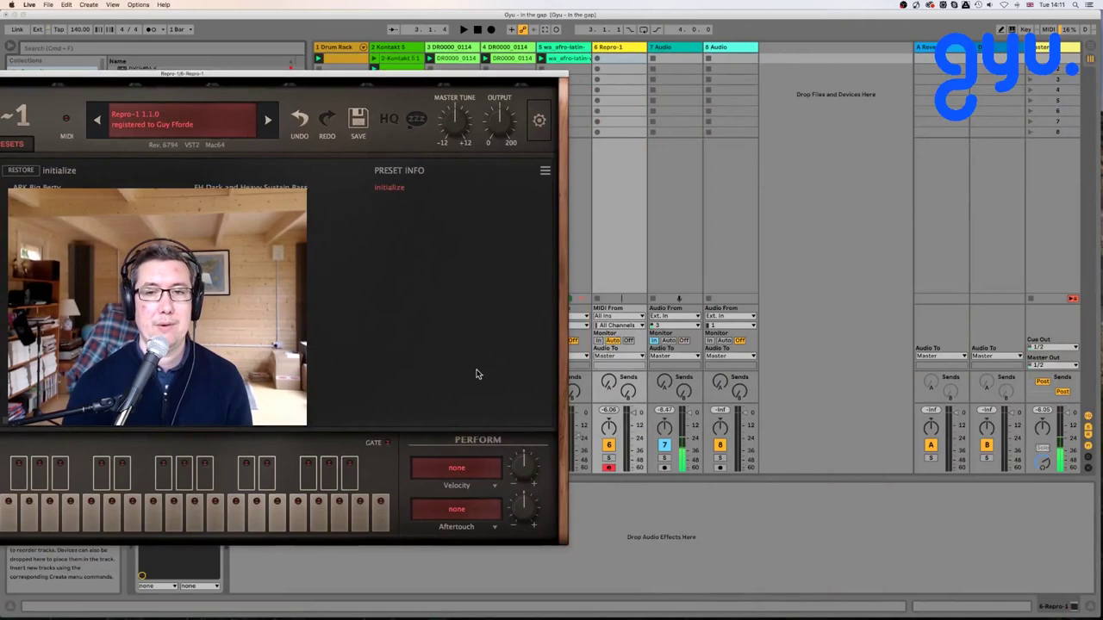
pyautogui.moveTo(642, 424); pyautogui.dragTo(634, 425)
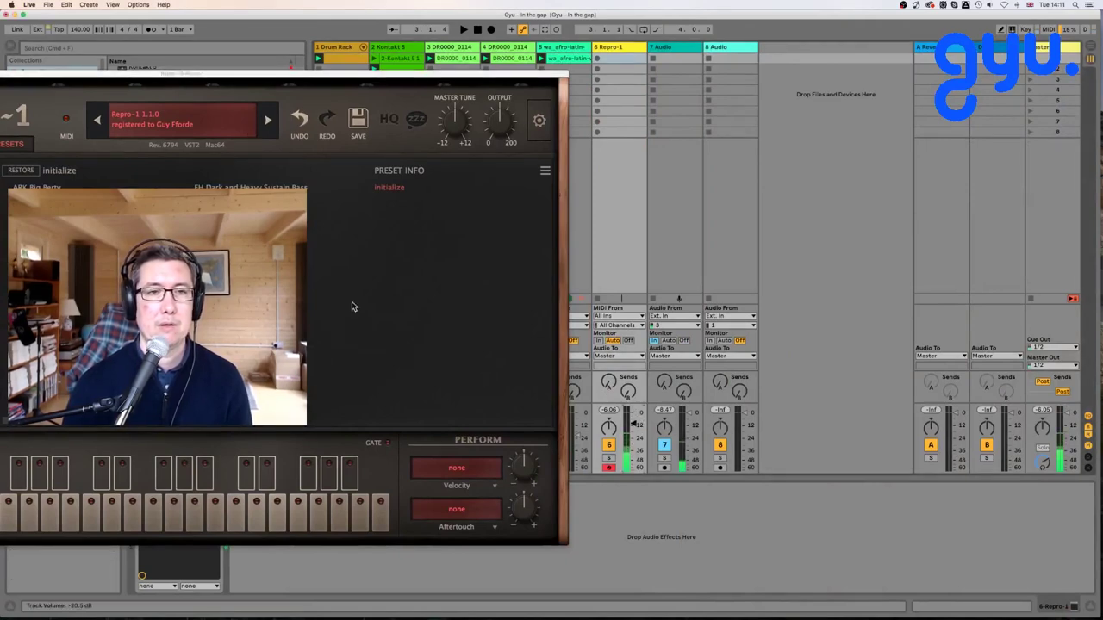
# Try the ARK Big Berty bass preset, load TUC Deep Sub instead, and start playback to play along.
pyautogui.click(62, 187)
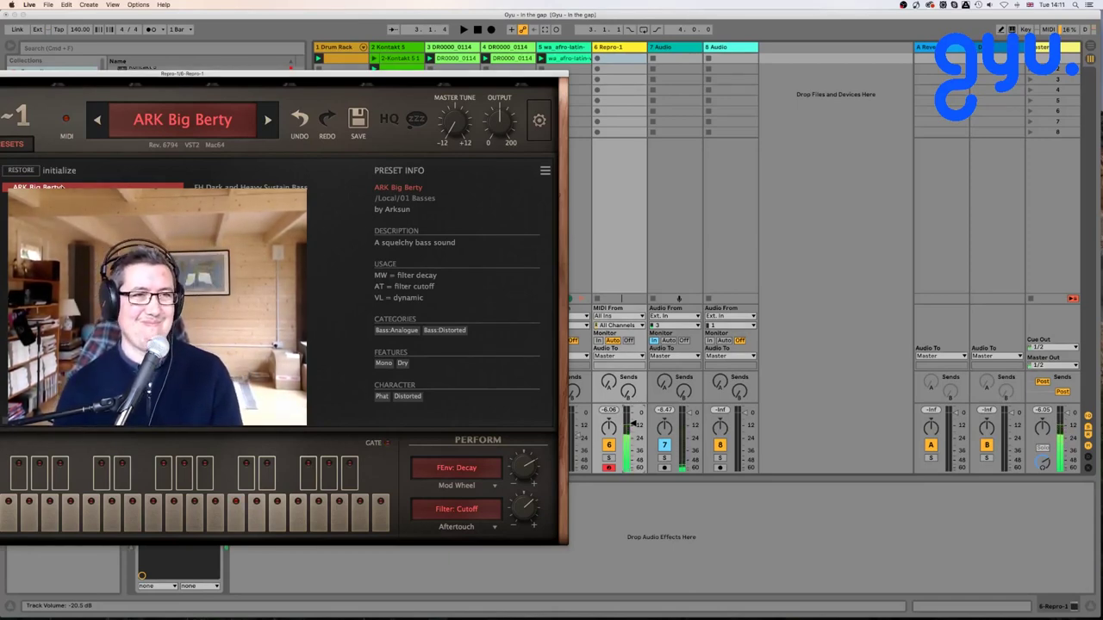
pyautogui.scroll(-5, 155, 301)
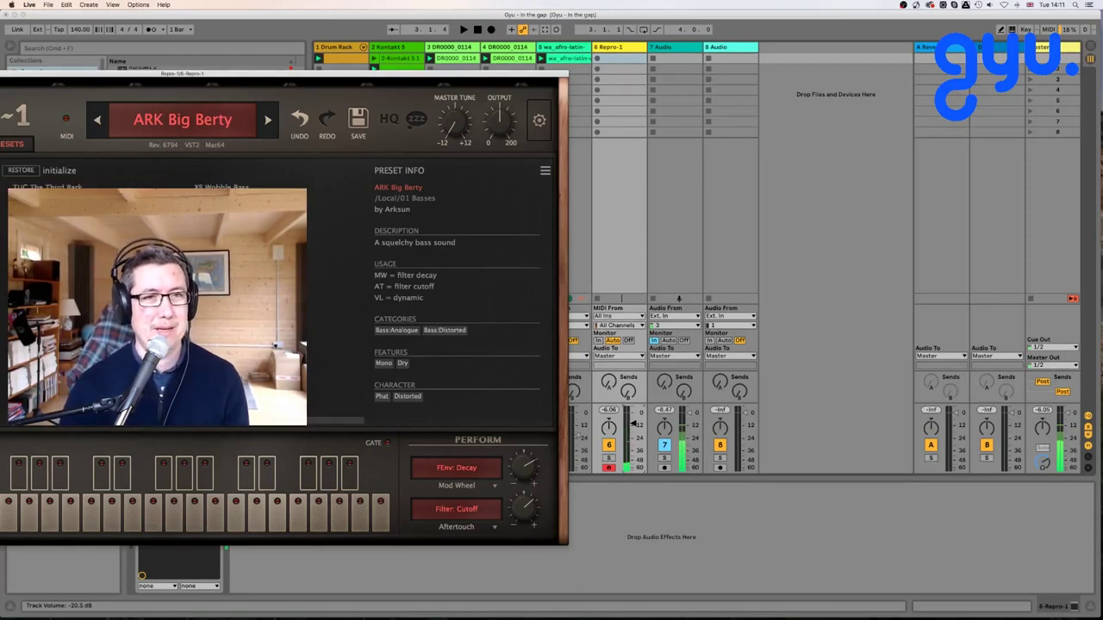
pyautogui.click(229, 286)
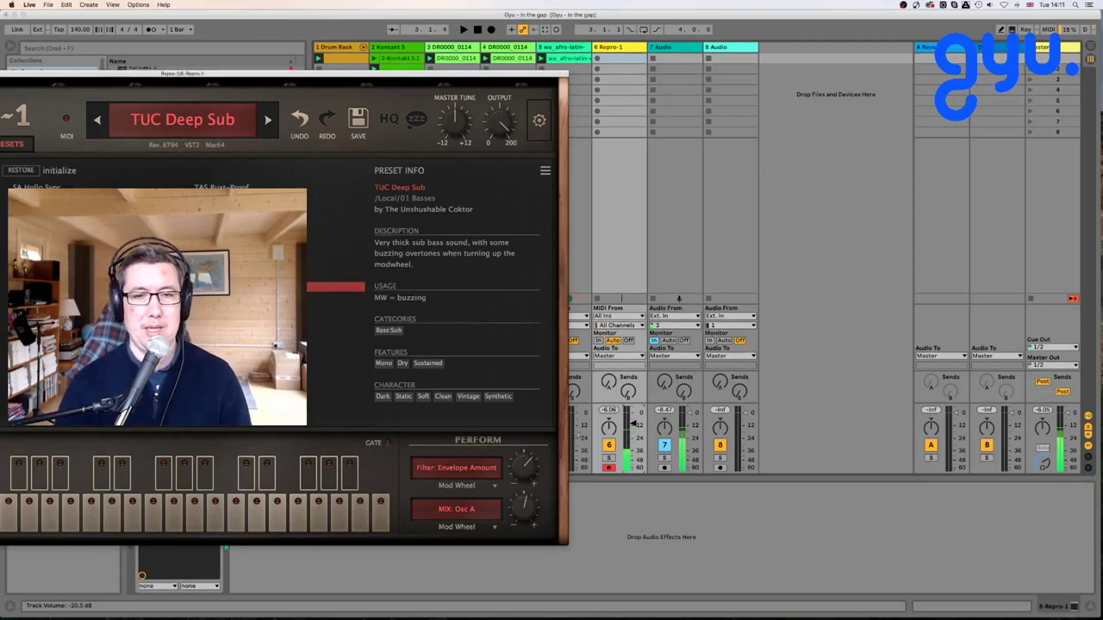
pyautogui.press('XF86AudioRaiseVolume')
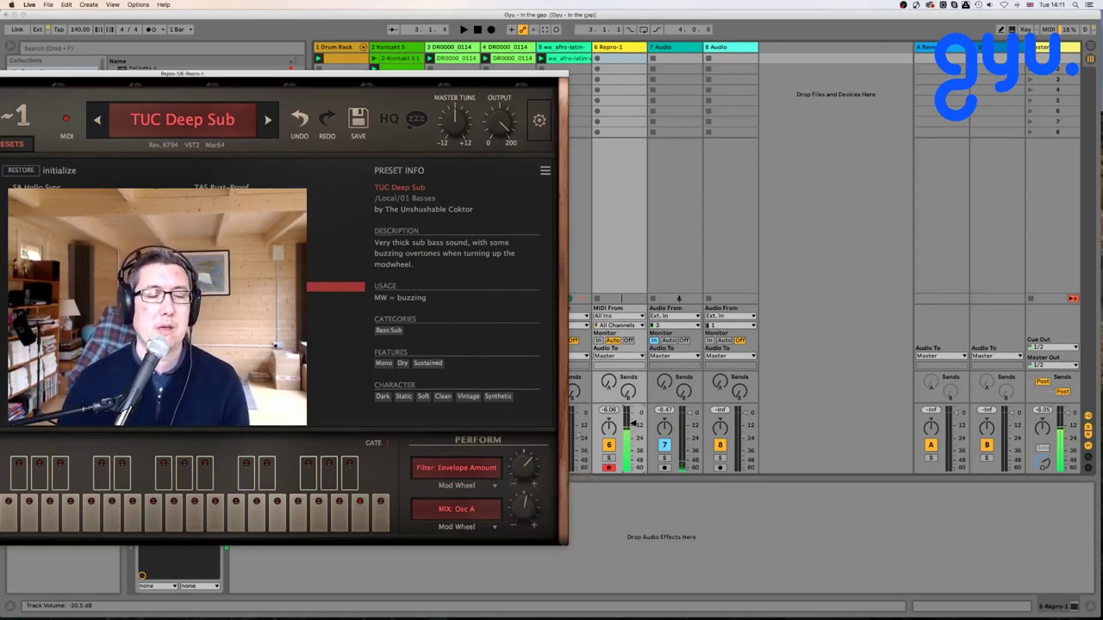
pyautogui.press('space')
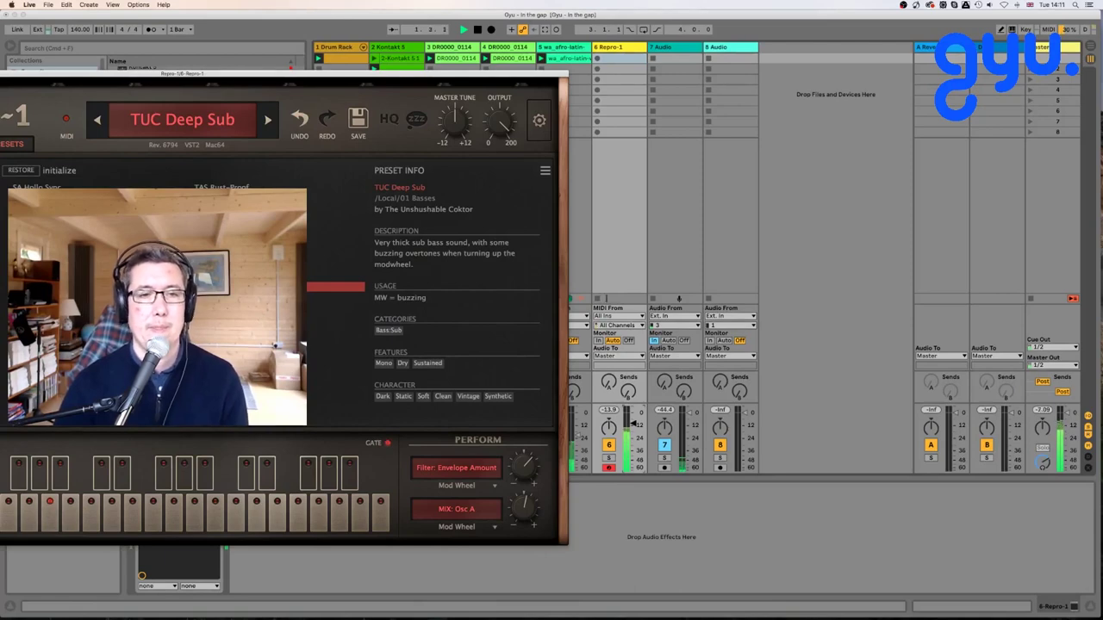
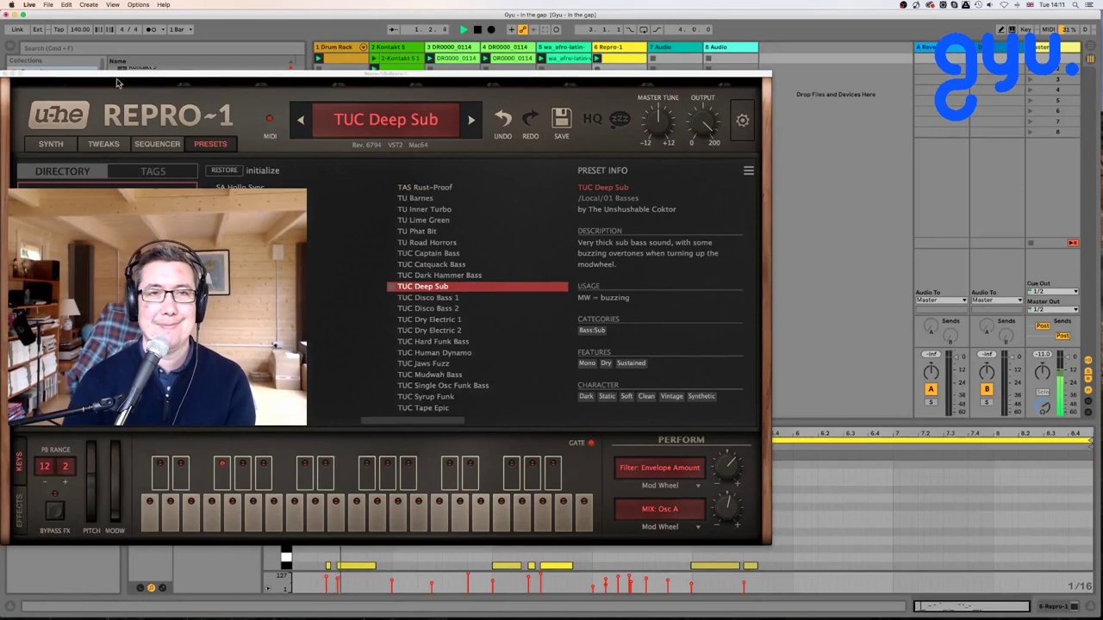
# Close the Repro-1 window and add an F#1 note from 1.1.1 to 1.2.2 in the bass clip.
pyautogui.click(6, 77)
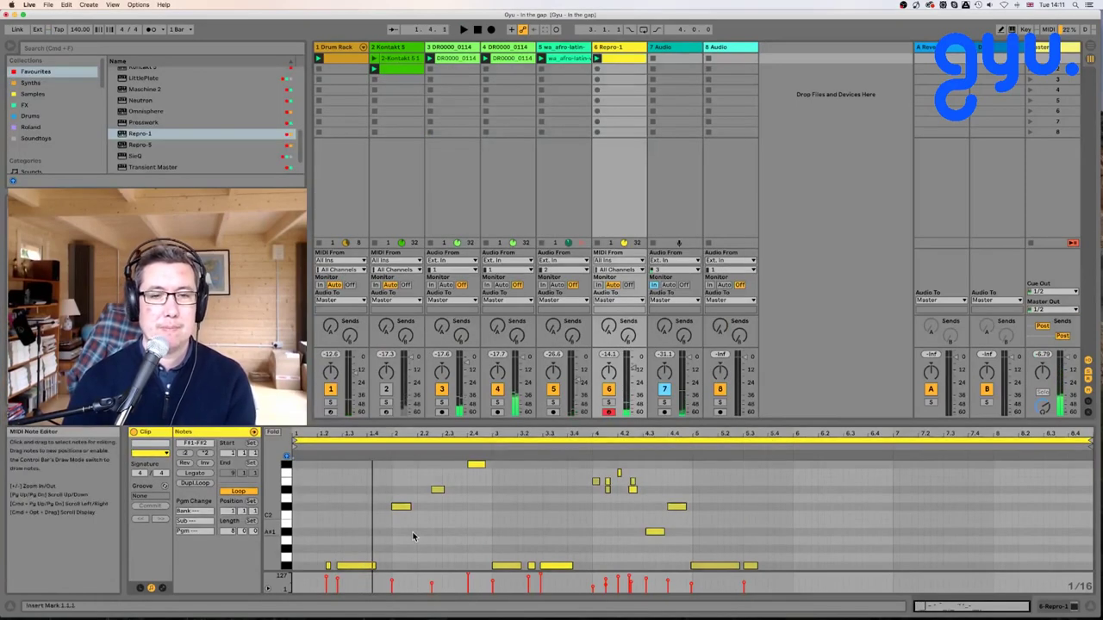
pyautogui.doubleClick(296, 526)
pyautogui.moveTo(299, 527); pyautogui.dragTo(320, 529)
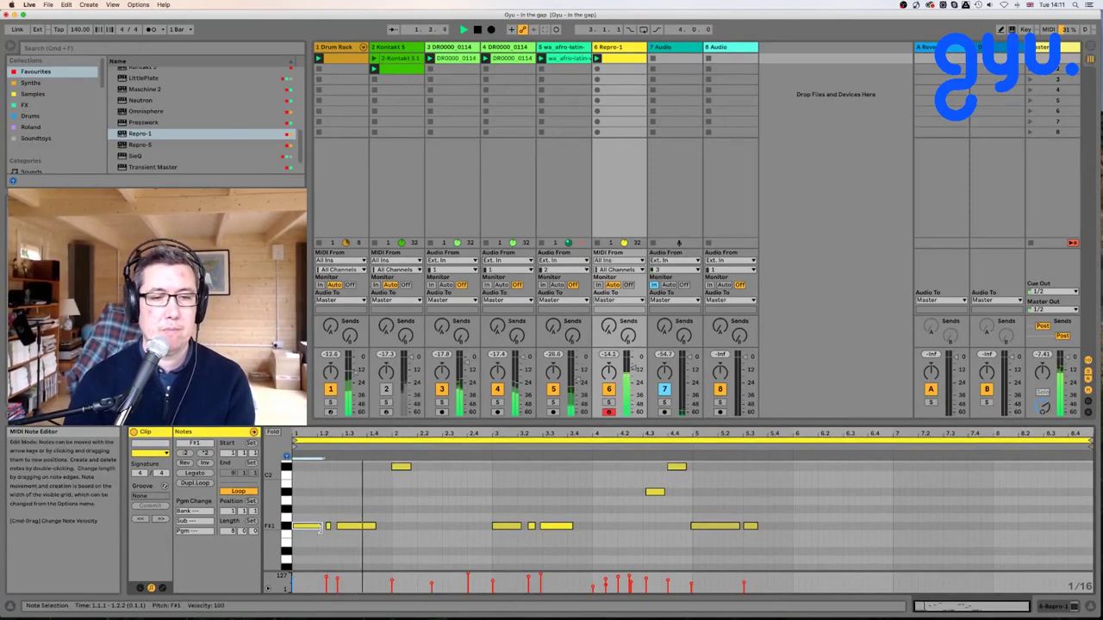
pyautogui.scroll(5, 374, 529)
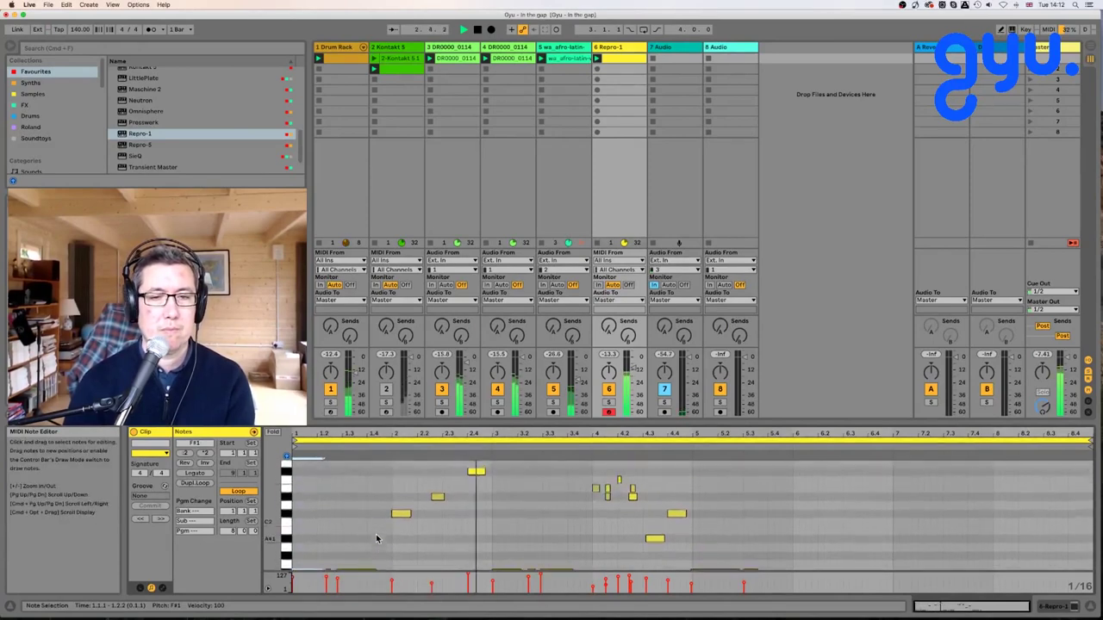
# Shorten the bass clip's loop to four bars, ending at 5.1.1, and quantize all its notes.
pyautogui.scroll(-6, 473, 492)
pyautogui.scroll(5, 517, 492)
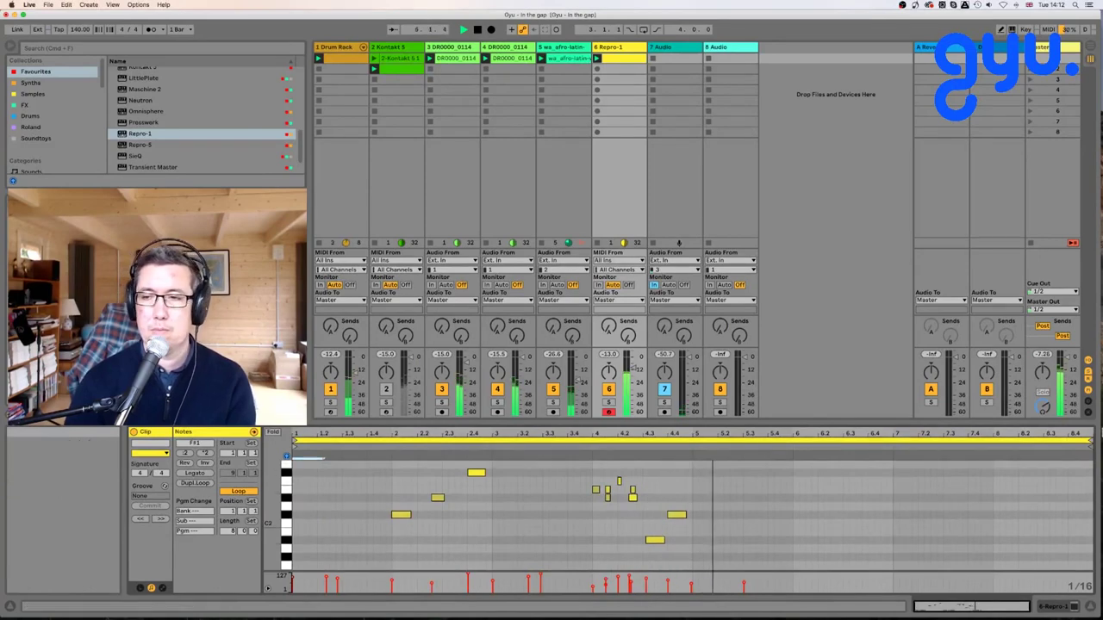
pyautogui.moveTo(1088, 440)
pyautogui.mouseDown()
pyautogui.moveTo(800, 442)
pyautogui.moveTo(694, 479)
pyautogui.mouseUp()
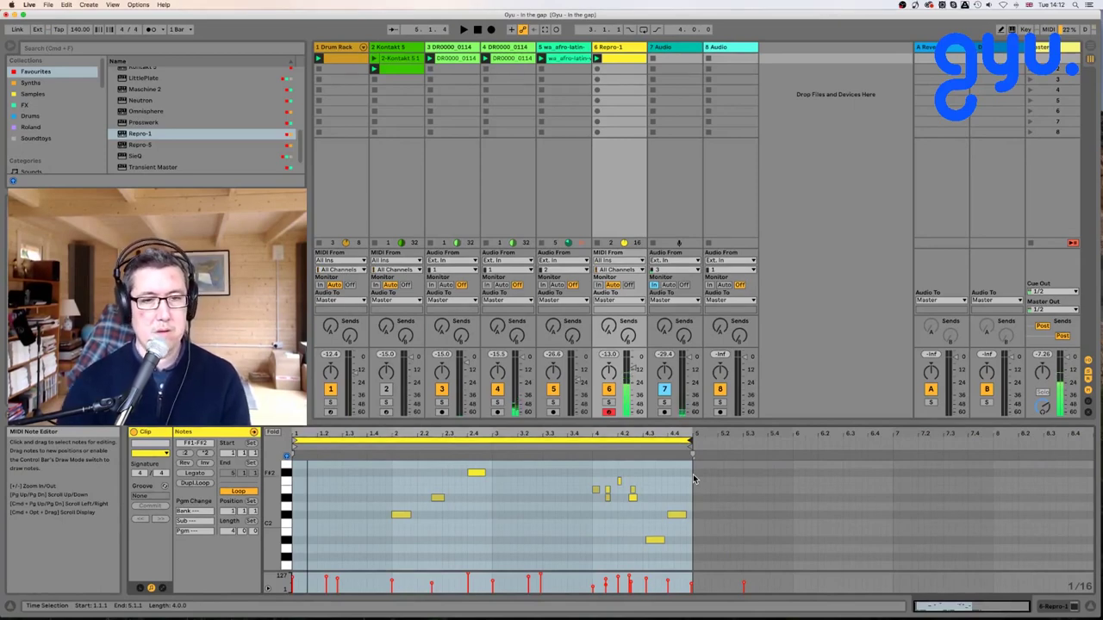
pyautogui.press('space')
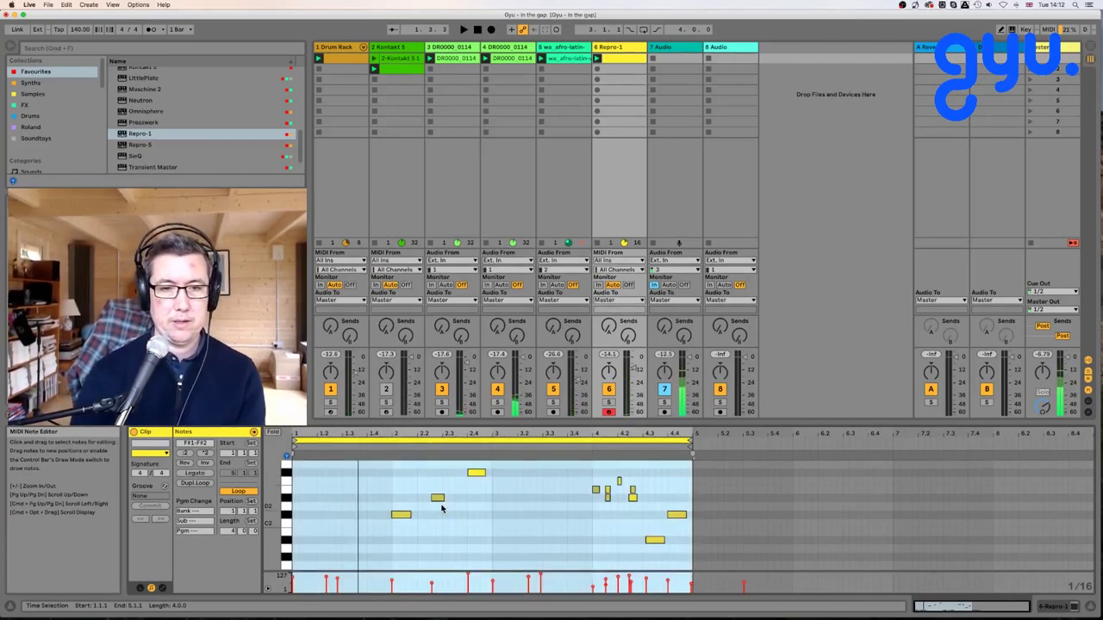
pyautogui.press('super+a')
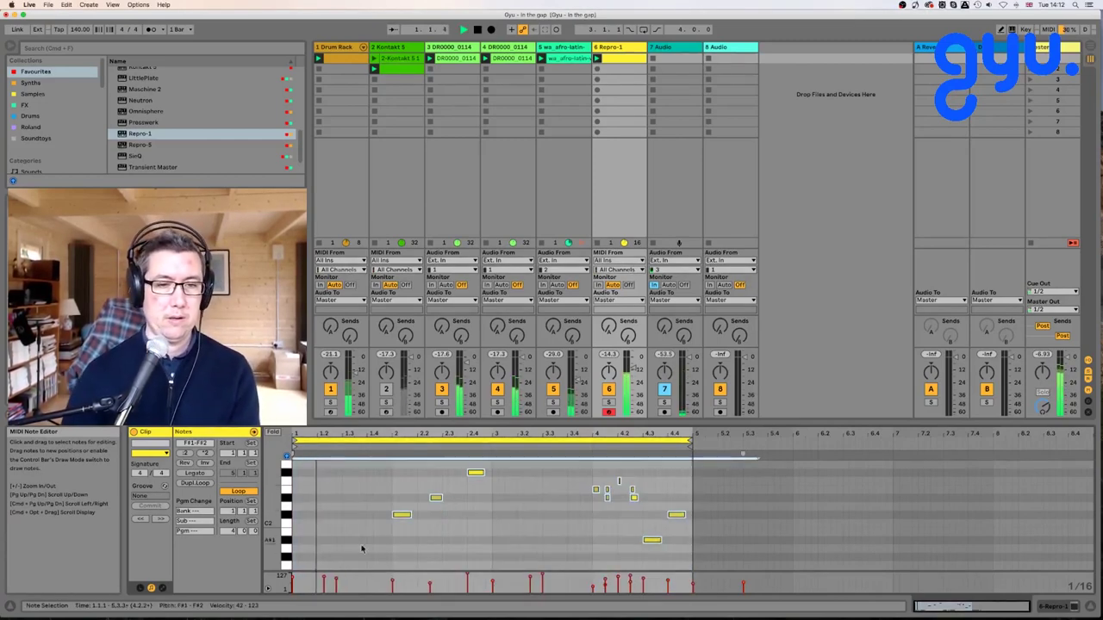
pyautogui.scroll(-3, 441, 509)
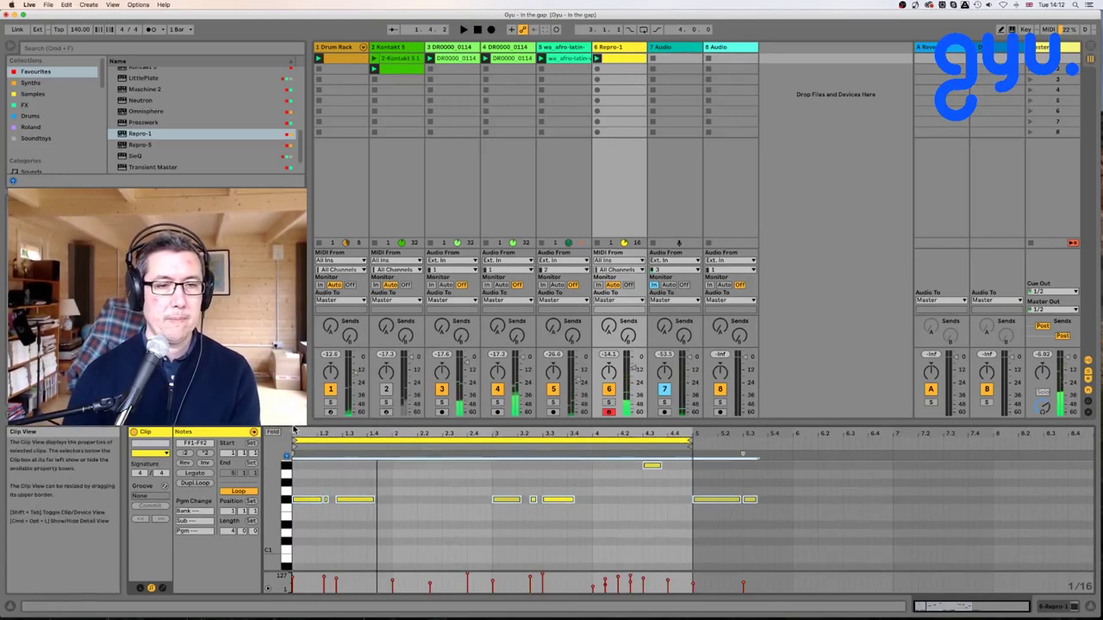
# Shorten the first F#1 note so it ends at 1.2.1 and play the clip back.
pyautogui.moveTo(292, 433)
pyautogui.mouseDown()
pyautogui.moveTo(292, 443)
pyautogui.moveTo(292, 432)
pyautogui.mouseUp()
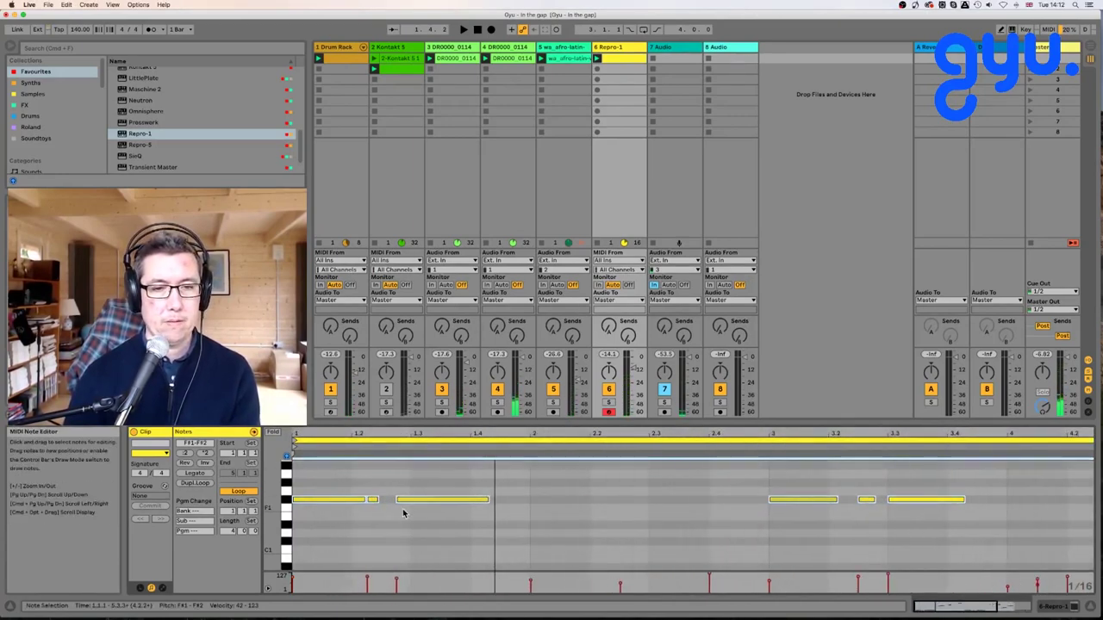
pyautogui.moveTo(364, 499); pyautogui.dragTo(349, 500)
pyautogui.press('super+z')
pyautogui.click(369, 527)
pyautogui.press('space')
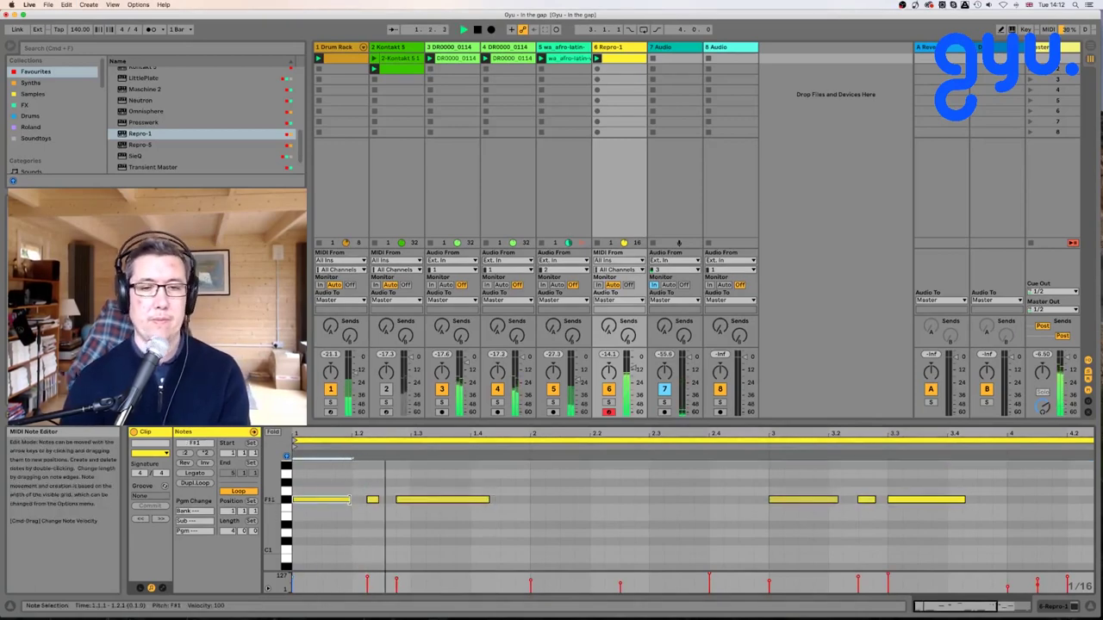
# Move the long F#1 note at 1.2.4 back to 1.2.3, shorten the first note to end at 1.1.2, and play back.
pyautogui.click(372, 499)
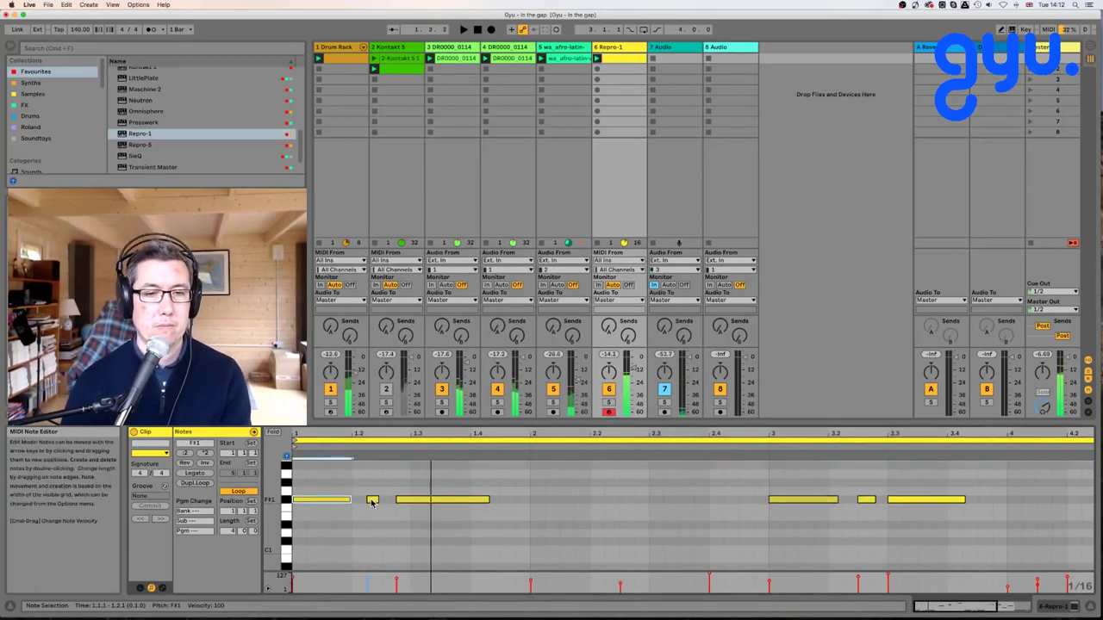
pyautogui.moveTo(406, 503); pyautogui.dragTo(317, 503)
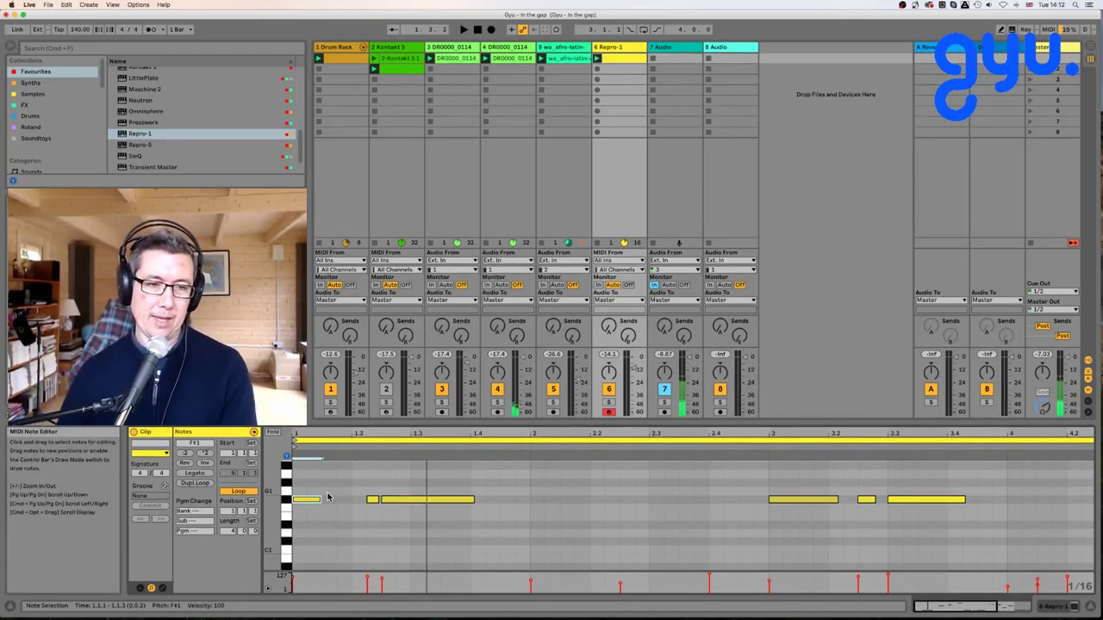
pyautogui.moveTo(320, 500)
pyautogui.mouseDown()
pyautogui.moveTo(354, 501)
pyautogui.moveTo(310, 499)
pyautogui.mouseUp()
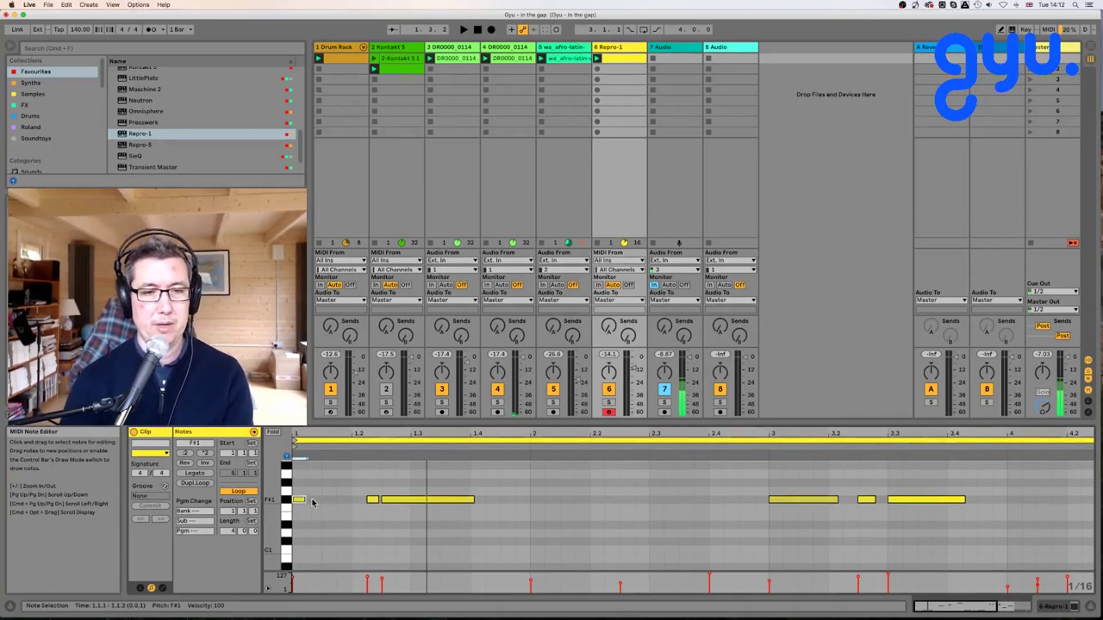
pyautogui.press('space')
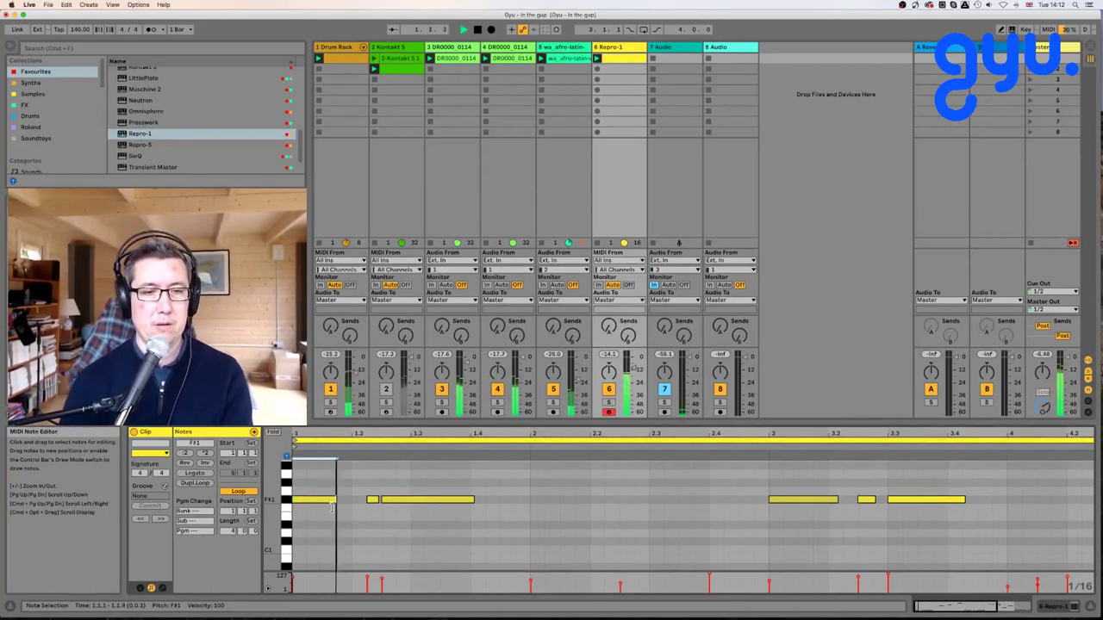
# Extend the first F#1 note to 1.2.1 and shift the following two notes to start at 1.2.3 and 1.2.4.
pyautogui.moveTo(307, 500); pyautogui.dragTo(368, 490)
pyautogui.press('Right')
pyautogui.press('Right')
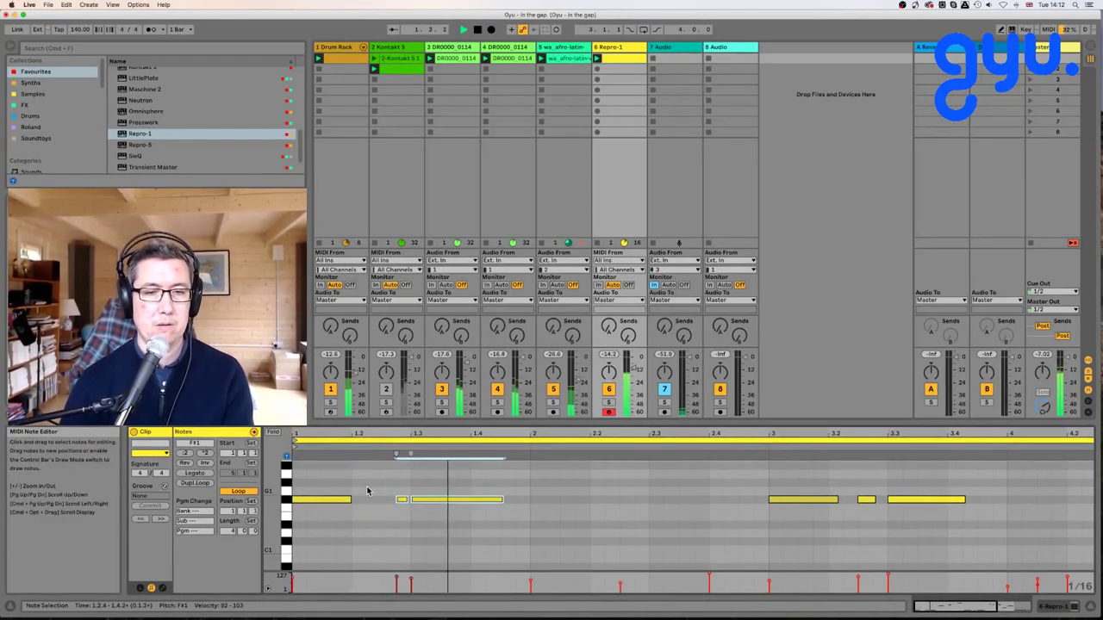
pyautogui.press('Left')
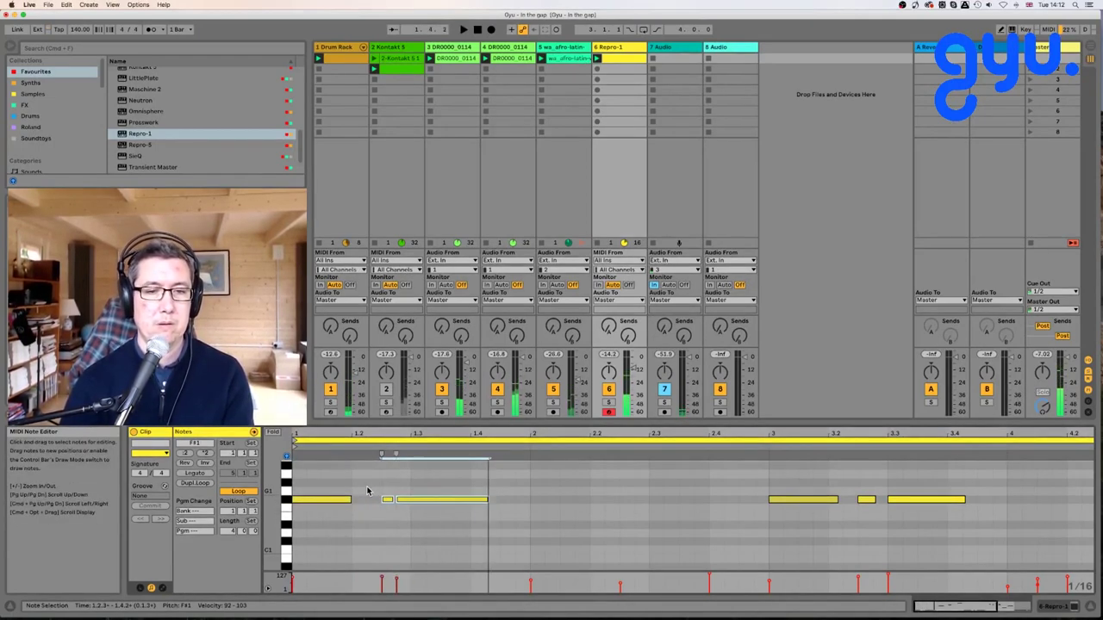
# Shorten the F#1 note at 1.2.4 to end at 1.4.1 and add a duplicate from 1.4.1 to 2.1.1.
pyautogui.click(488, 515)
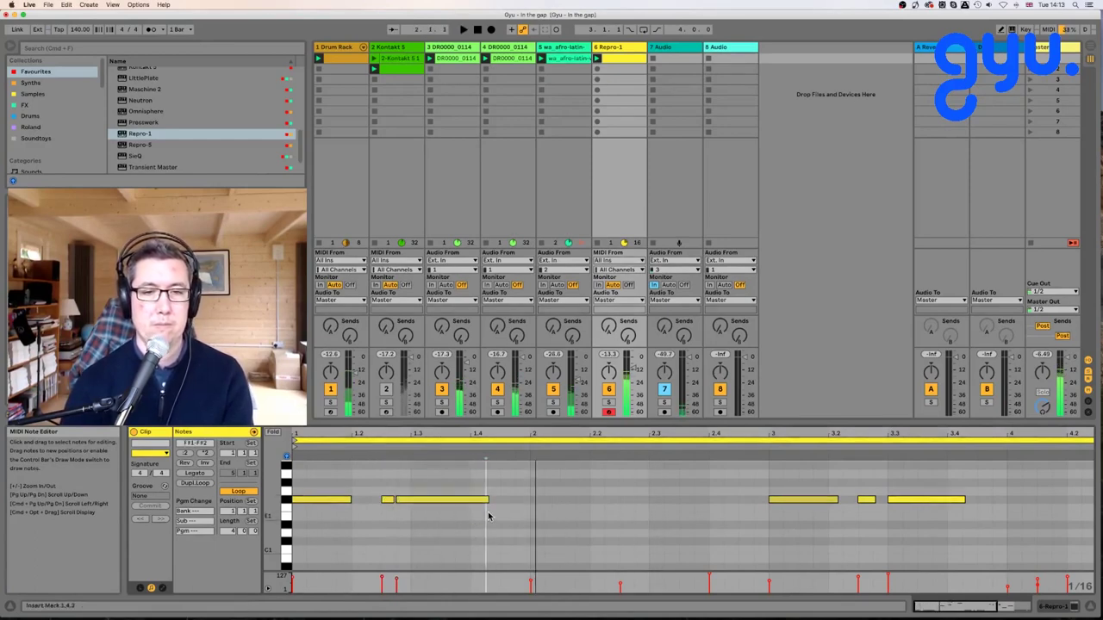
pyautogui.moveTo(488, 501); pyautogui.dragTo(469, 501)
pyautogui.press('space')
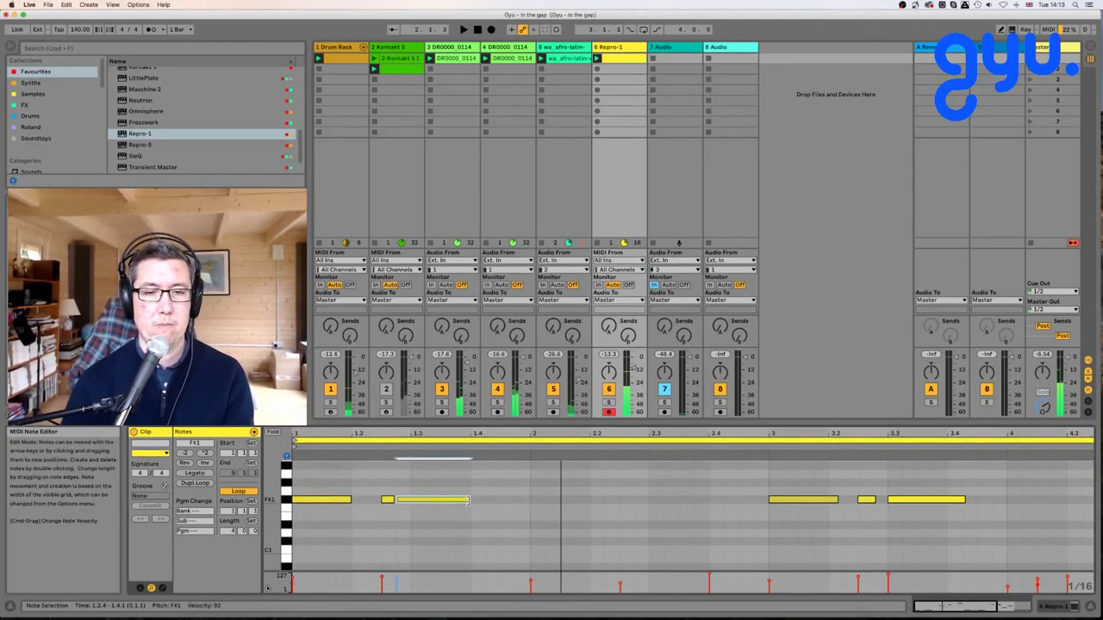
pyautogui.press('super+d')
pyautogui.hotkey('shift', 'Left')
pyautogui.press('space')
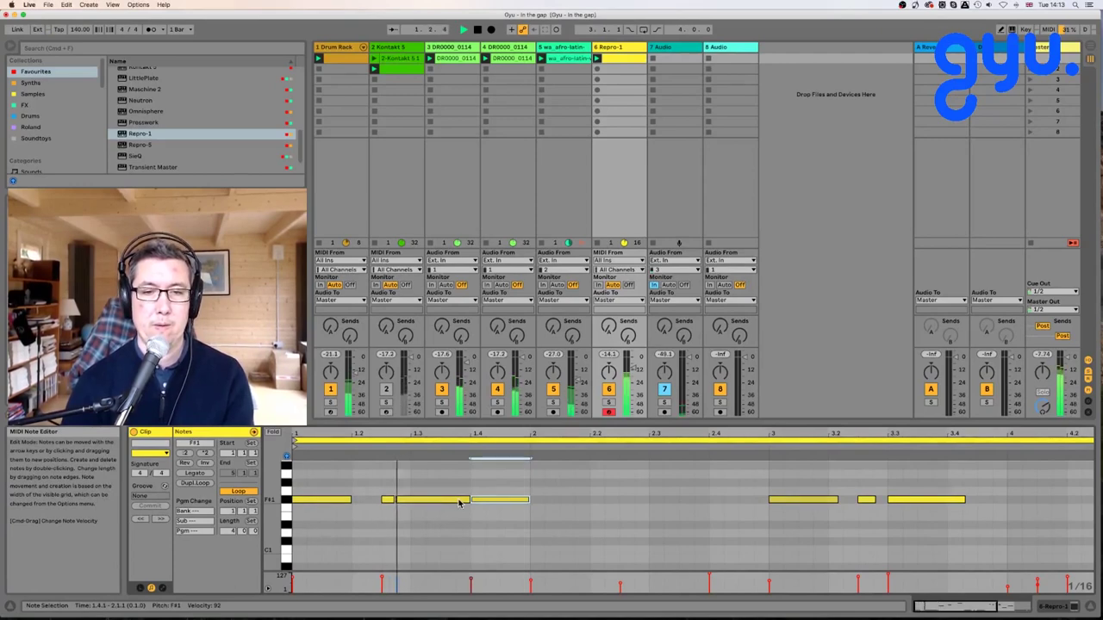
# Trim the F#1 note starting at 1.2.4 to leave a small gap before the note at 1.4.1, and play back.
pyautogui.press('space')
pyautogui.click(465, 507)
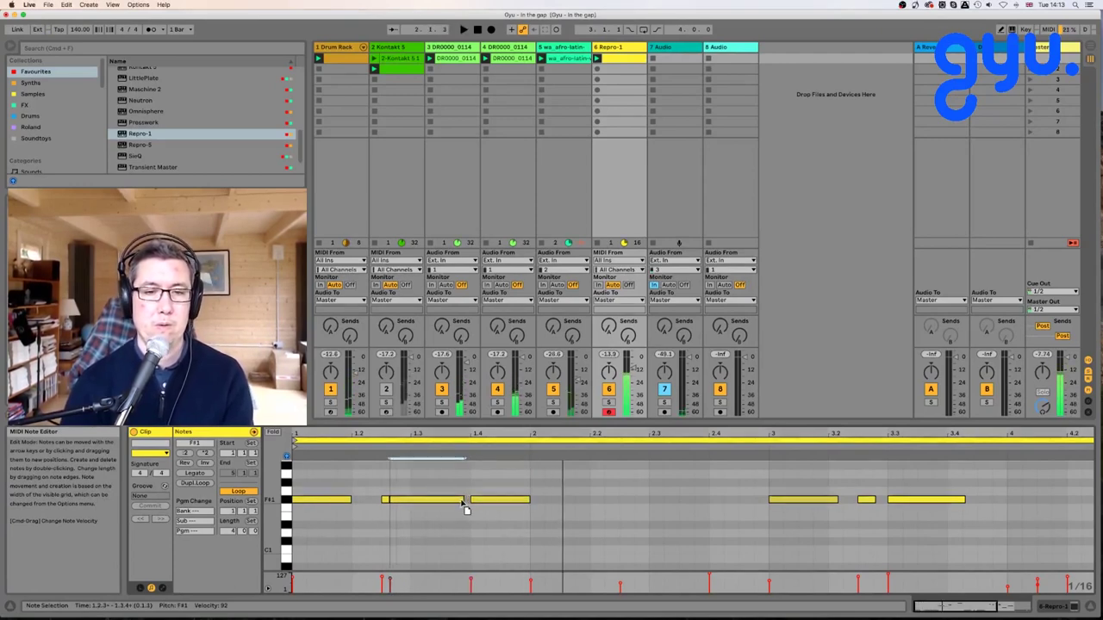
pyautogui.moveTo(462, 503); pyautogui.dragTo(462, 500)
pyautogui.press('space')
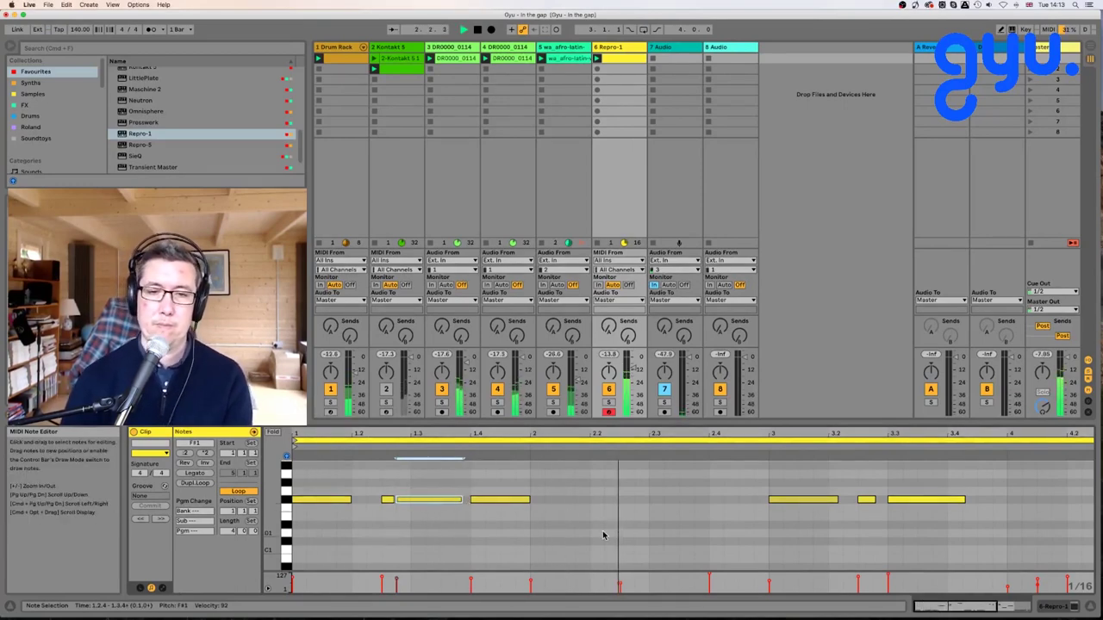
# Shorten the C#2 note at 2.1.1 to about a sixteenth and duplicate it twice in a row.
pyautogui.scroll(4, 603, 535)
pyautogui.scroll(-3, 604, 535)
pyautogui.scroll(-3, 600, 531)
pyautogui.scroll(3, 580, 522)
pyautogui.click(572, 500)
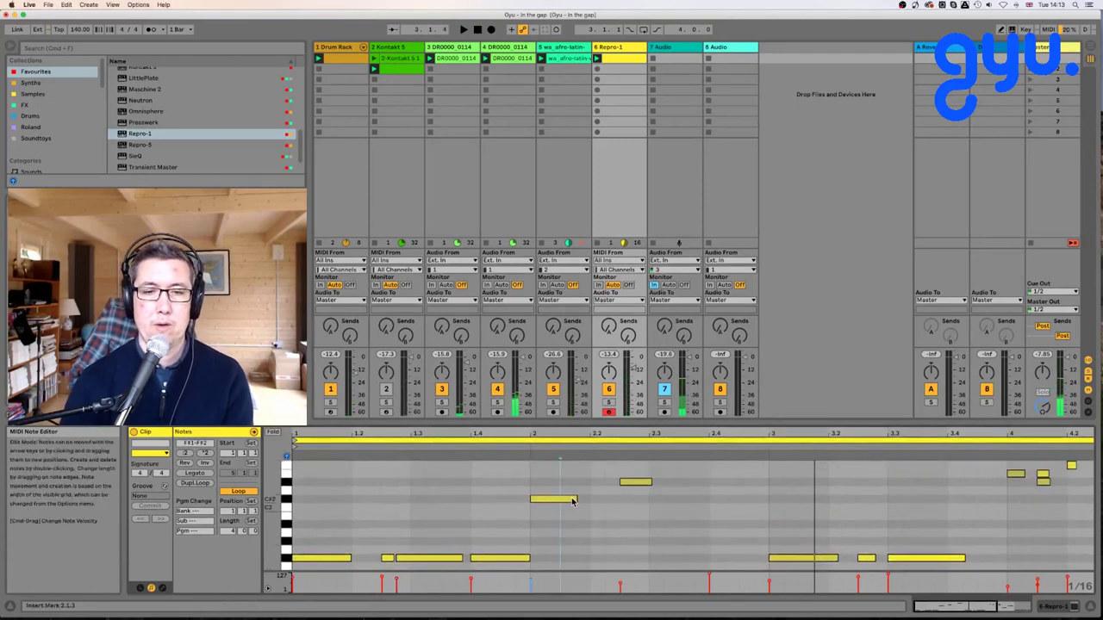
pyautogui.moveTo(572, 500); pyautogui.dragTo(548, 499)
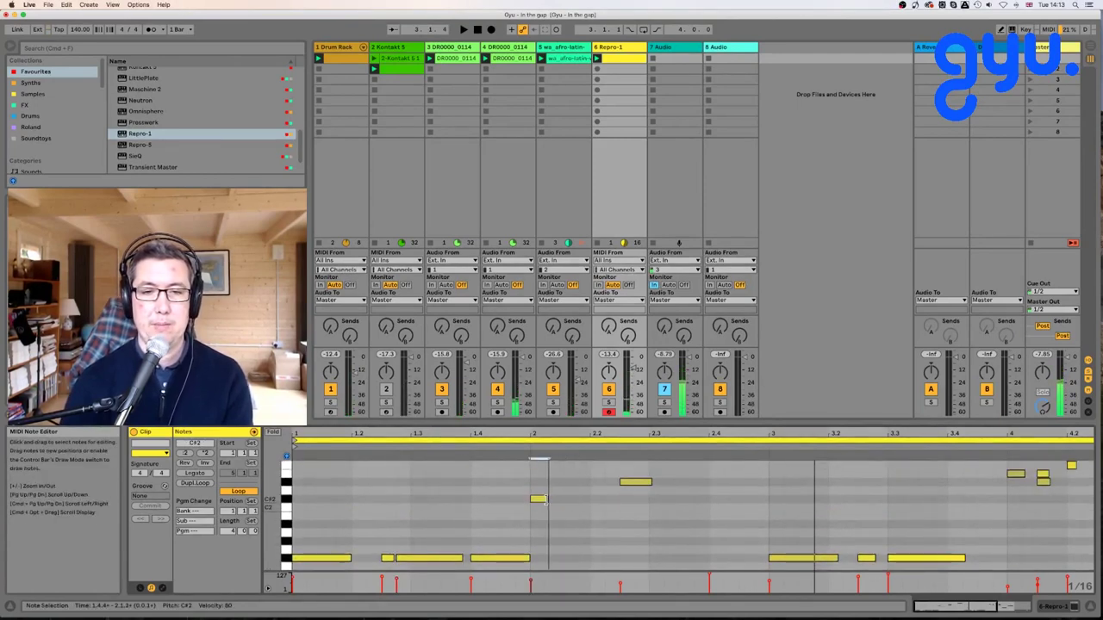
pyautogui.press('super+d')
pyautogui.press('space')
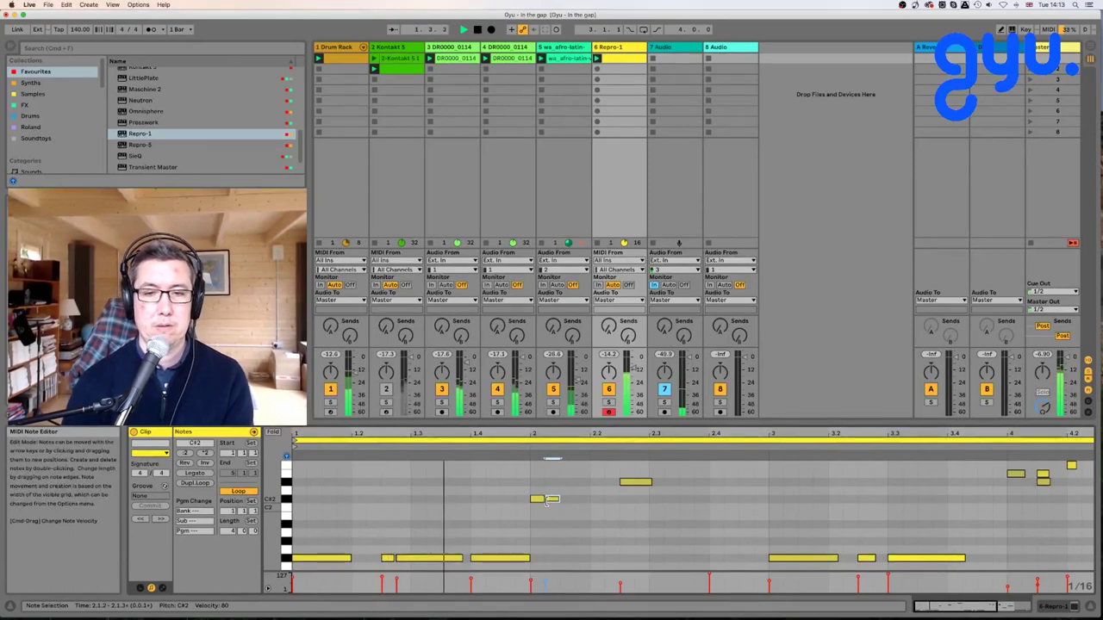
pyautogui.press('super+d')
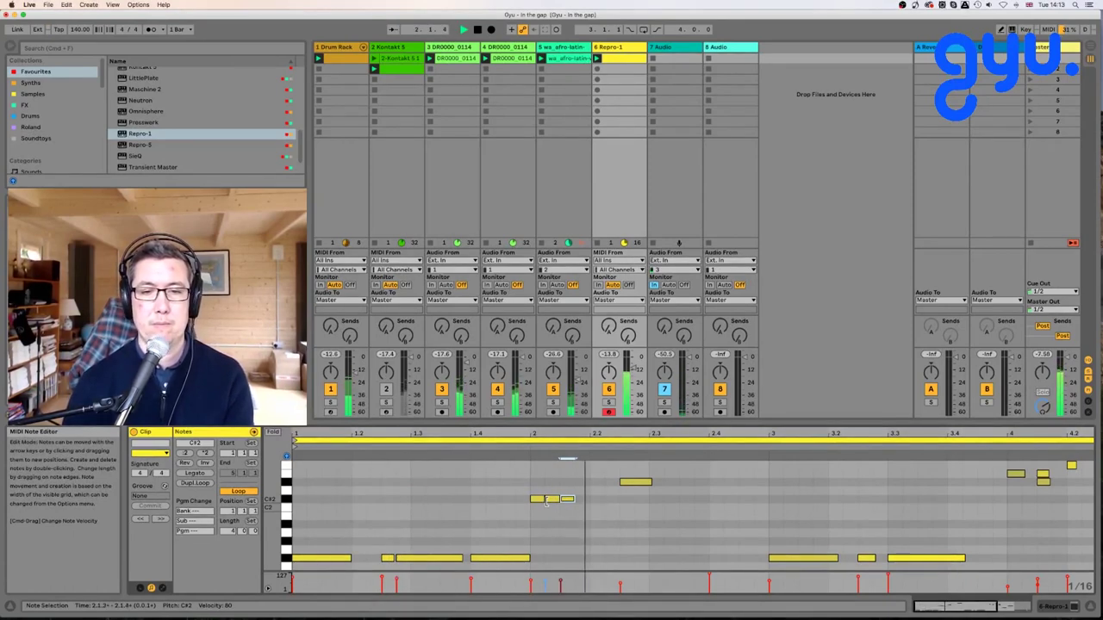
# Delete the middle C#2 note and duplicate the remaining pair to 2.2.1 and 2.2.3.
pyautogui.doubleClick(556, 500)
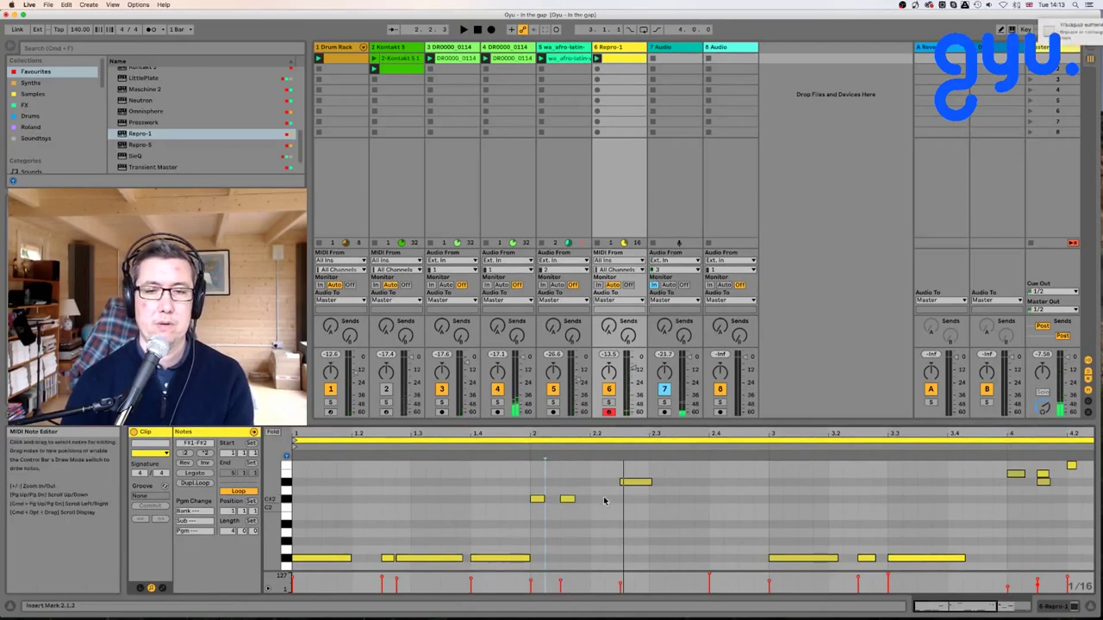
pyautogui.moveTo(586, 505); pyautogui.dragTo(534, 502)
pyautogui.press('super+d')
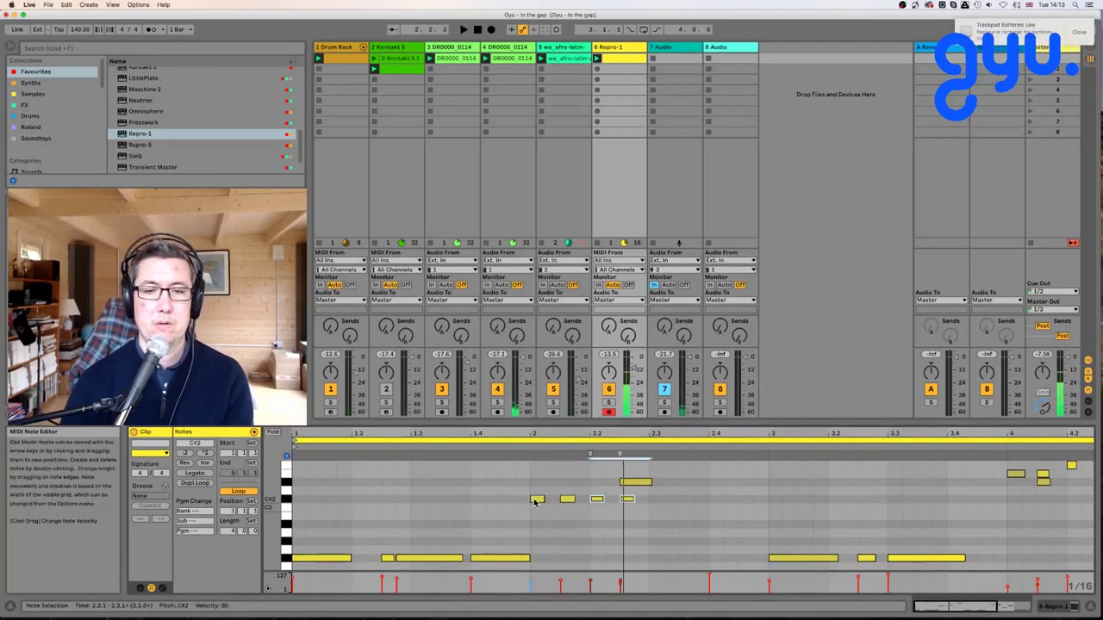
# Move the D#2 note at 2.2.3 to 2.3.1, raise it to E2, and listen to the result.
pyautogui.moveTo(632, 482); pyautogui.dragTo(662, 483)
pyautogui.scroll(4, 689, 484)
pyautogui.click(725, 507)
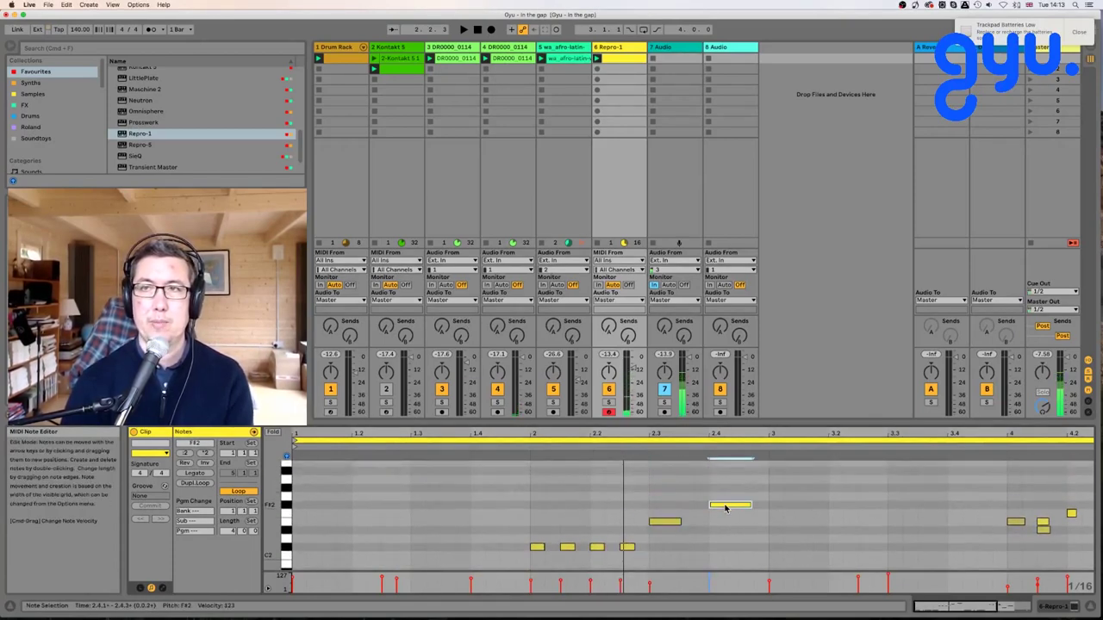
pyautogui.scroll(-2, 661, 520)
pyautogui.press('space')
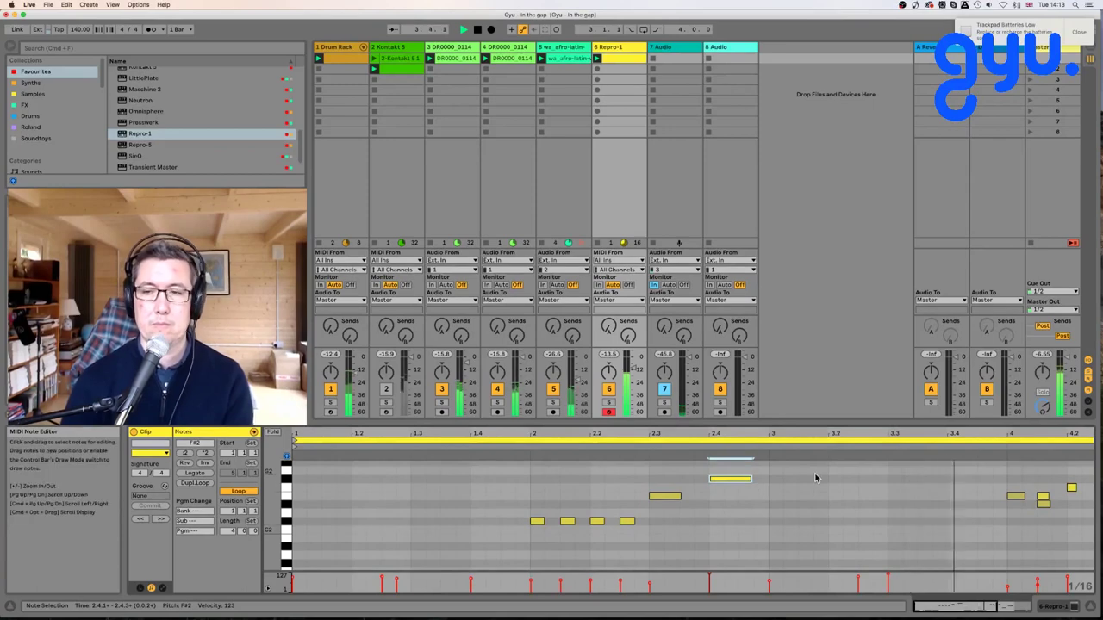
# Tidy the run in bar 4 by deleting its two D#2 notes, lowering the F2 note to E2, and selecting the four E2 notes.
pyautogui.scroll(-5, 816, 478)
pyautogui.scroll(4, 933, 506)
pyautogui.scroll(1, 934, 506)
pyautogui.moveTo(814, 511)
pyautogui.mouseDown()
pyautogui.moveTo(811, 490)
pyautogui.moveTo(865, 472)
pyautogui.mouseUp()
pyautogui.doubleClick(844, 499)
pyautogui.press('Down')
pyautogui.doubleClick(905, 499)
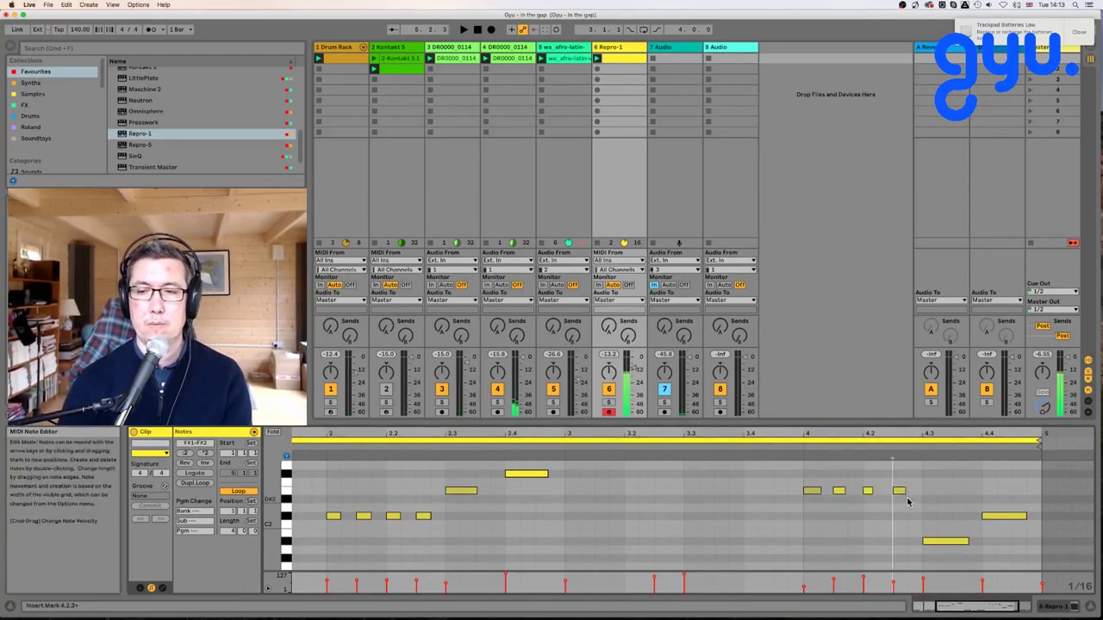
pyautogui.moveTo(926, 502); pyautogui.dragTo(805, 470)
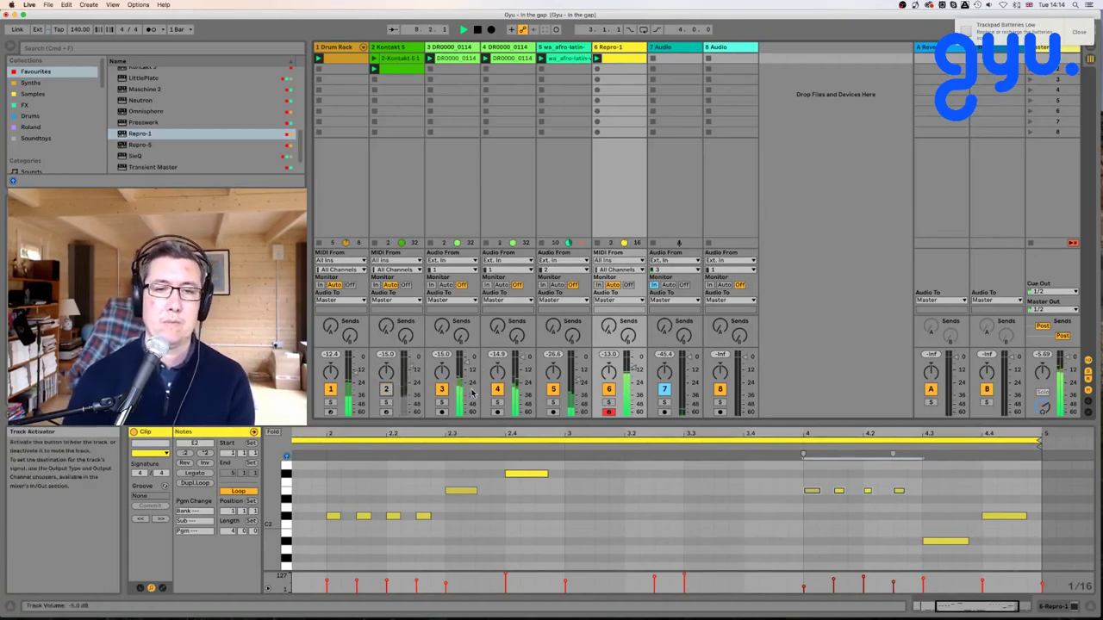
# Mute track 3 and turn track 4 back on after trying it muted.
pyautogui.click(503, 392)
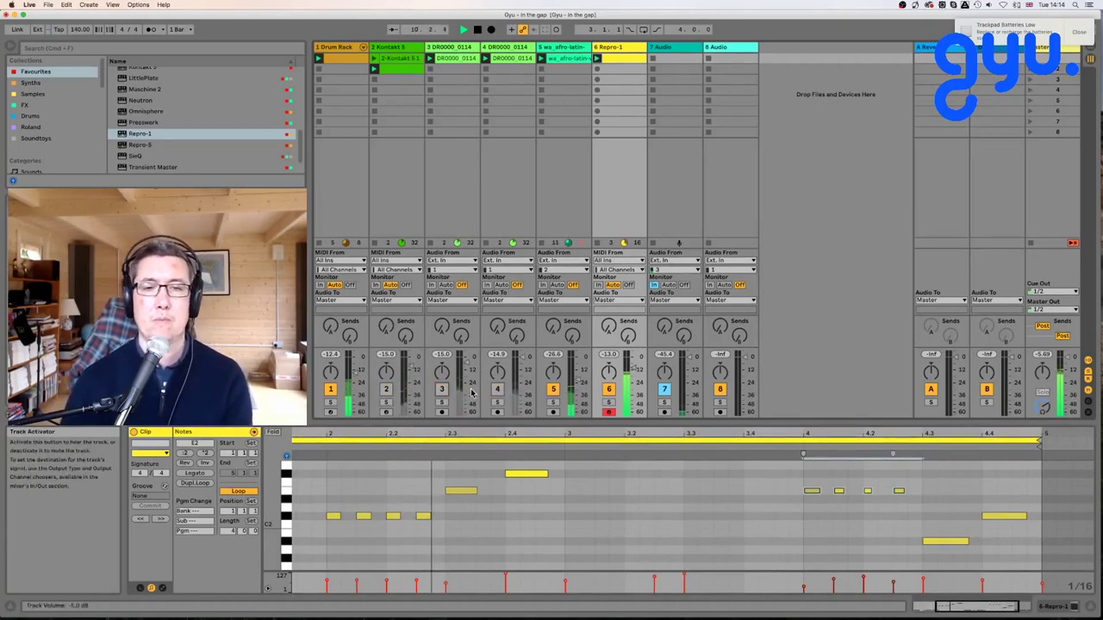
pyautogui.click(498, 390)
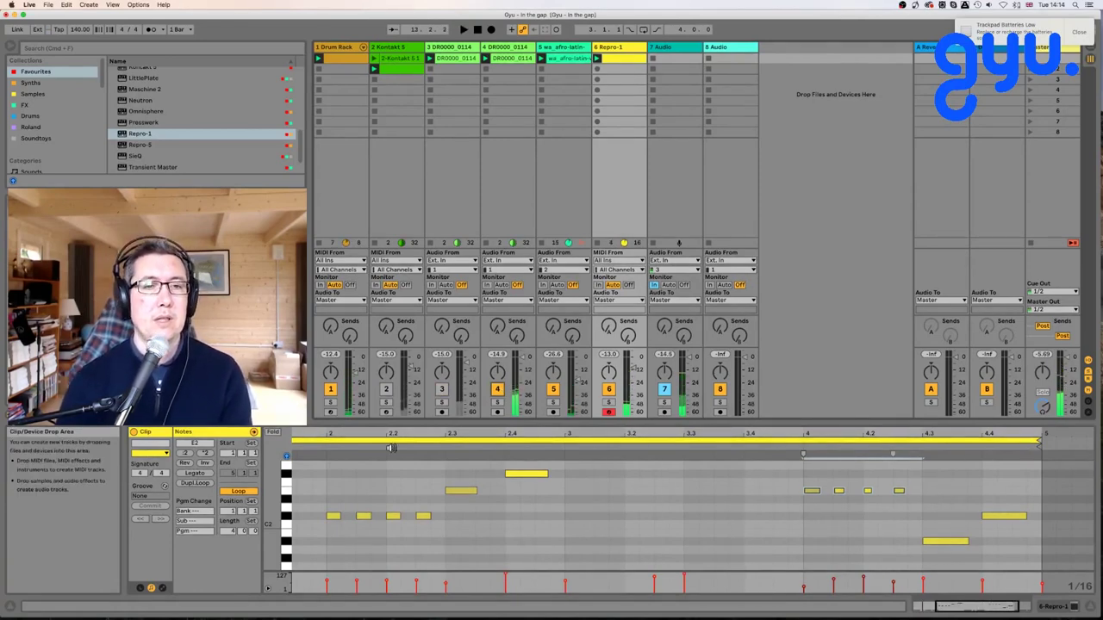
# Show the Drum Rack's devices and open wa_drum_tools_02 > processed drums > bass drums > fat & punchy in the browser.
pyautogui.click(337, 49)
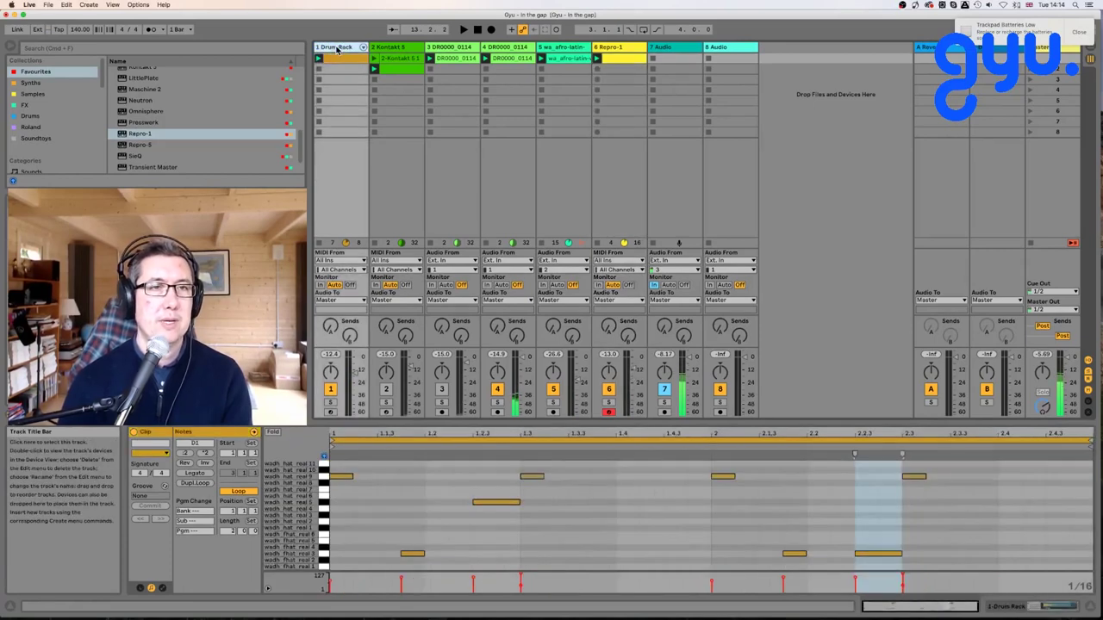
pyautogui.doubleClick(337, 48)
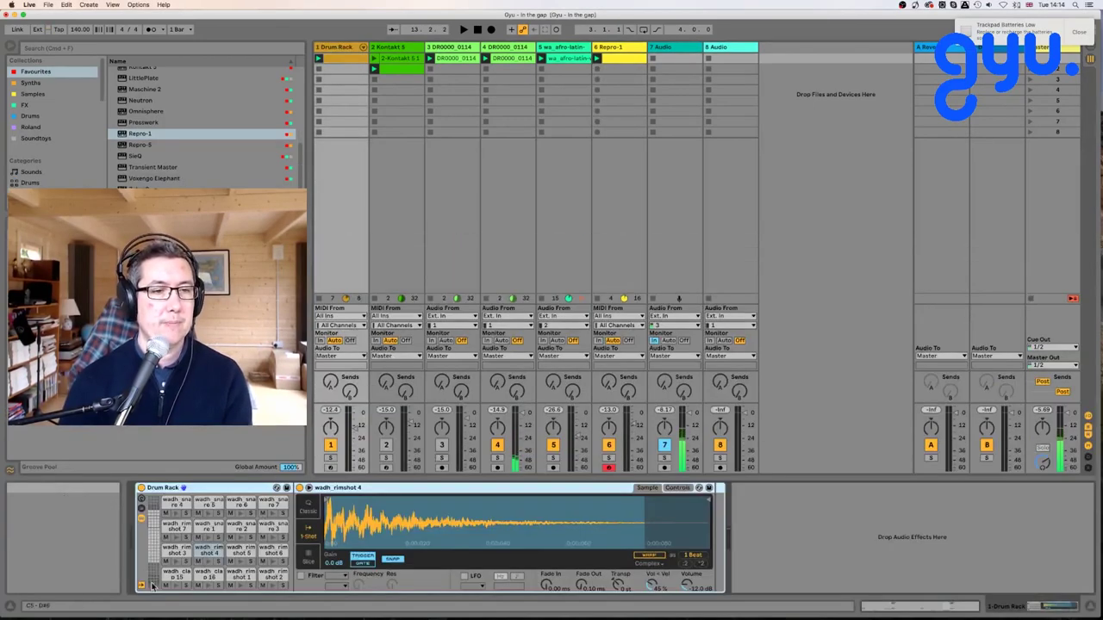
pyautogui.scroll(-10, 39, 149)
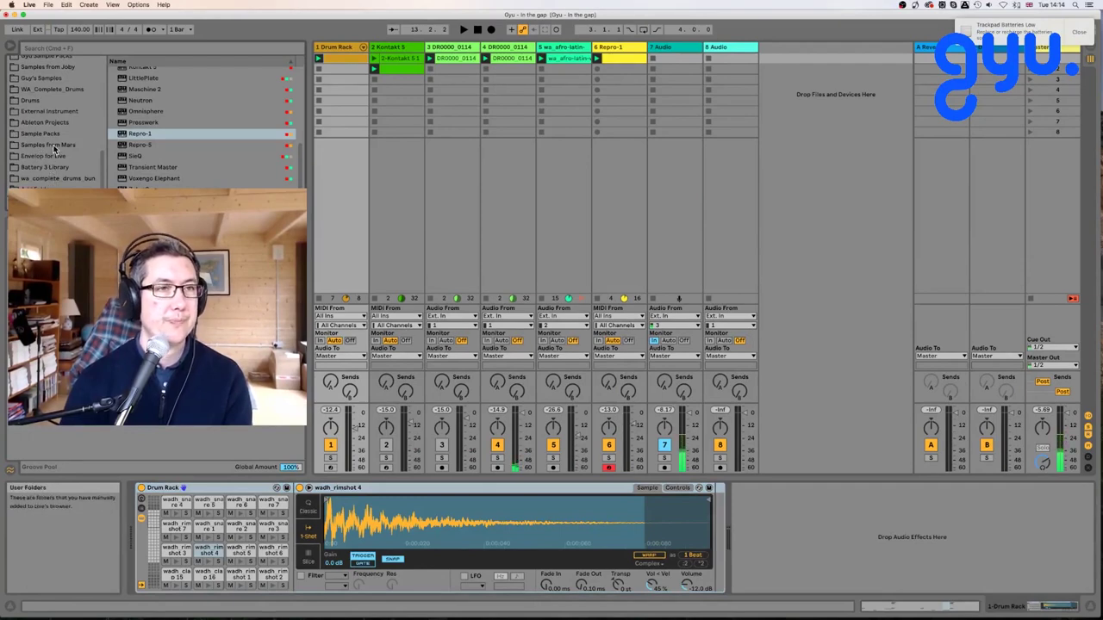
pyautogui.click(55, 178)
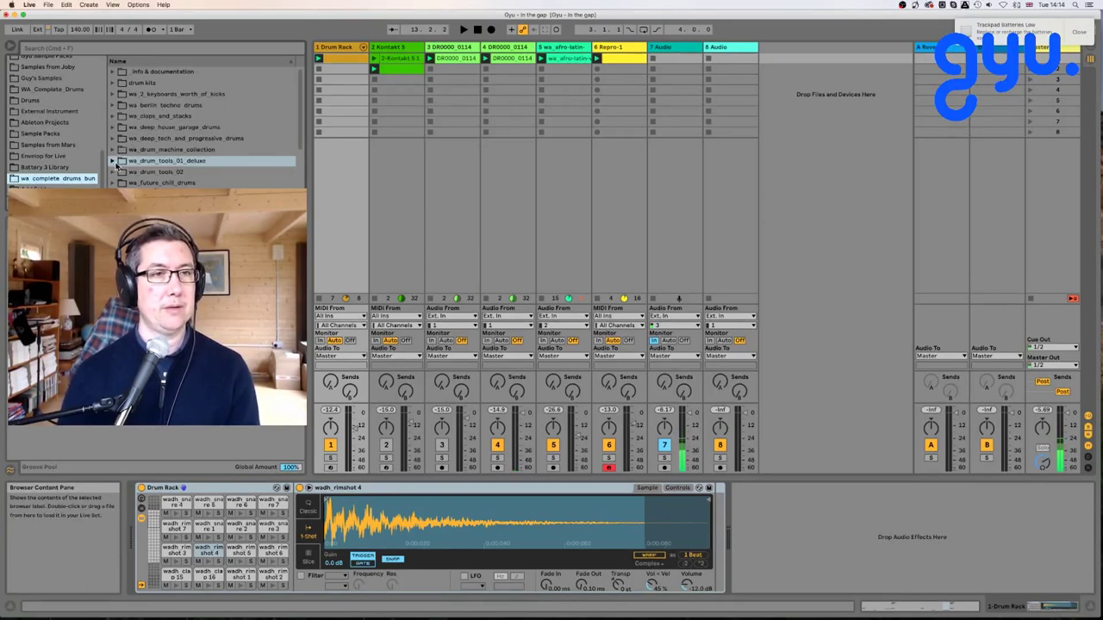
pyautogui.click(112, 173)
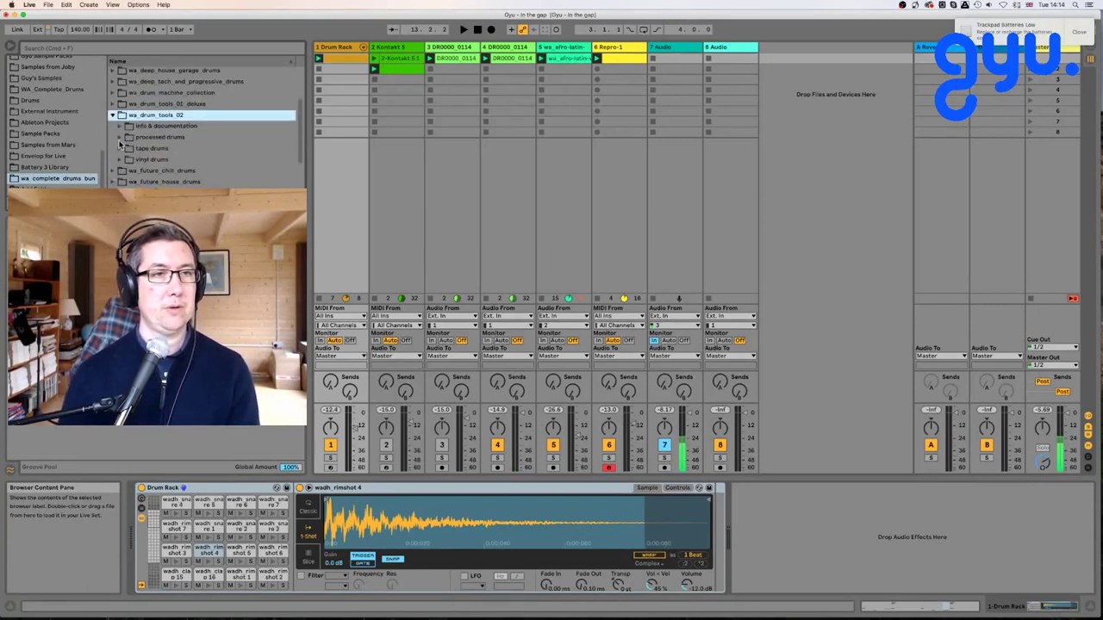
pyautogui.click(119, 138)
pyautogui.click(126, 150)
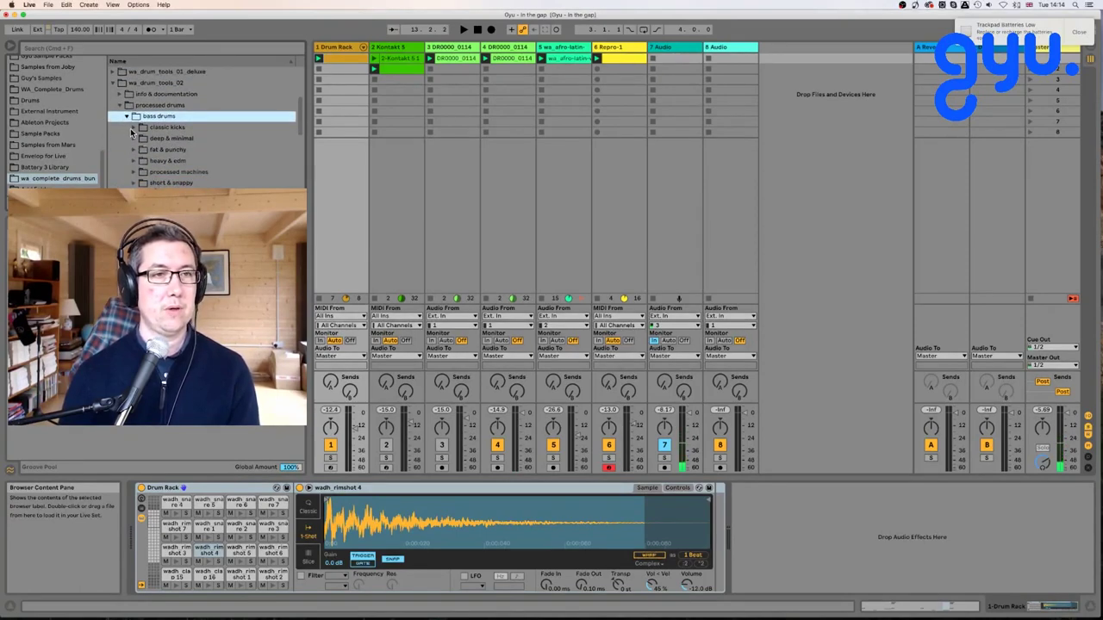
pyautogui.click(134, 150)
# Audition several punchy kicks and load dt02_kick-punchy_driod.wav onto the Drum Rack's C-2 pad.
pyautogui.click(163, 173)
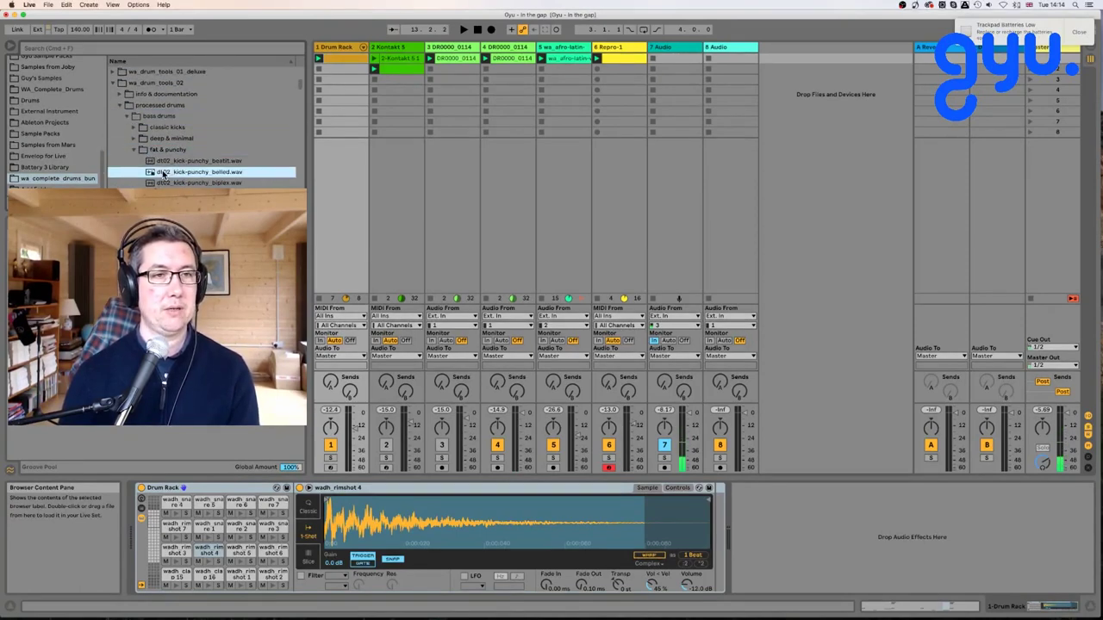
pyautogui.press('Down')
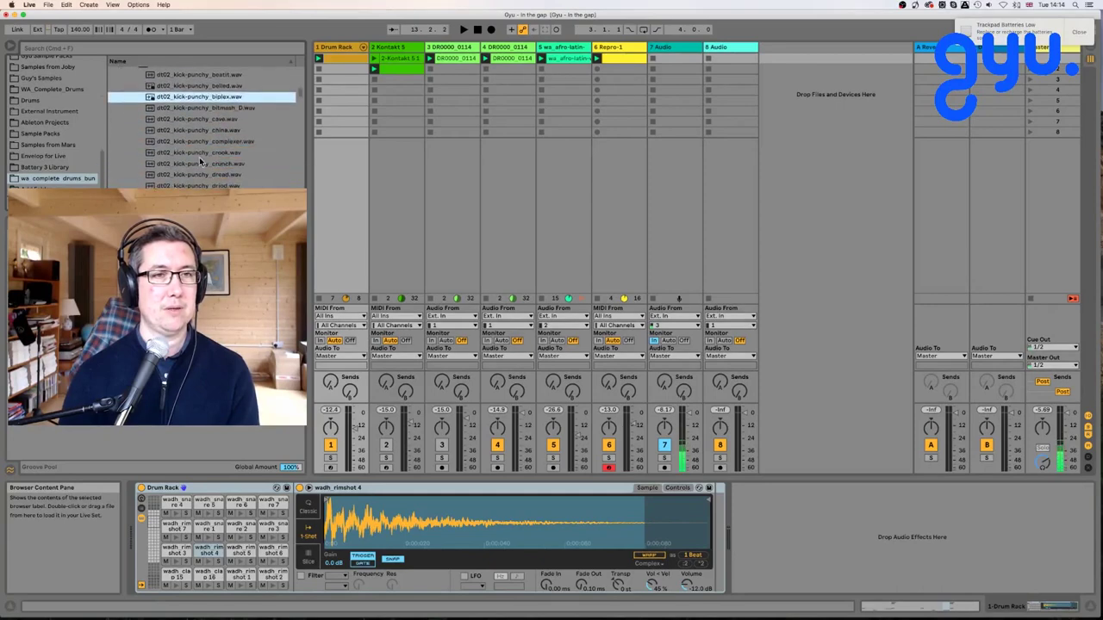
pyautogui.click(199, 163)
pyautogui.press('Down')
pyautogui.press('Down')
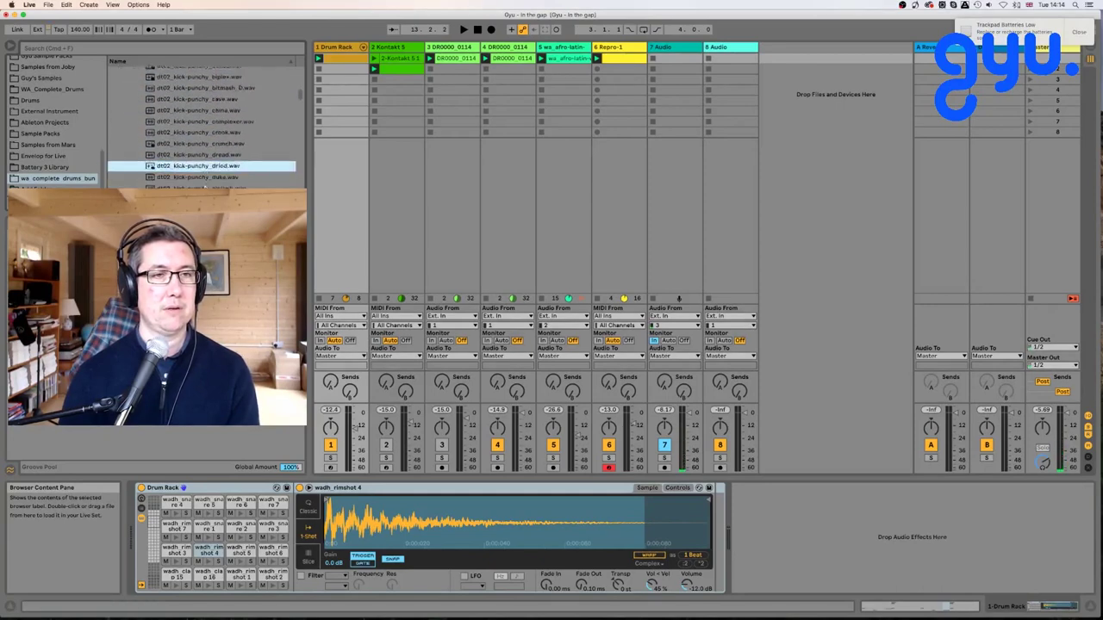
pyautogui.click(153, 560)
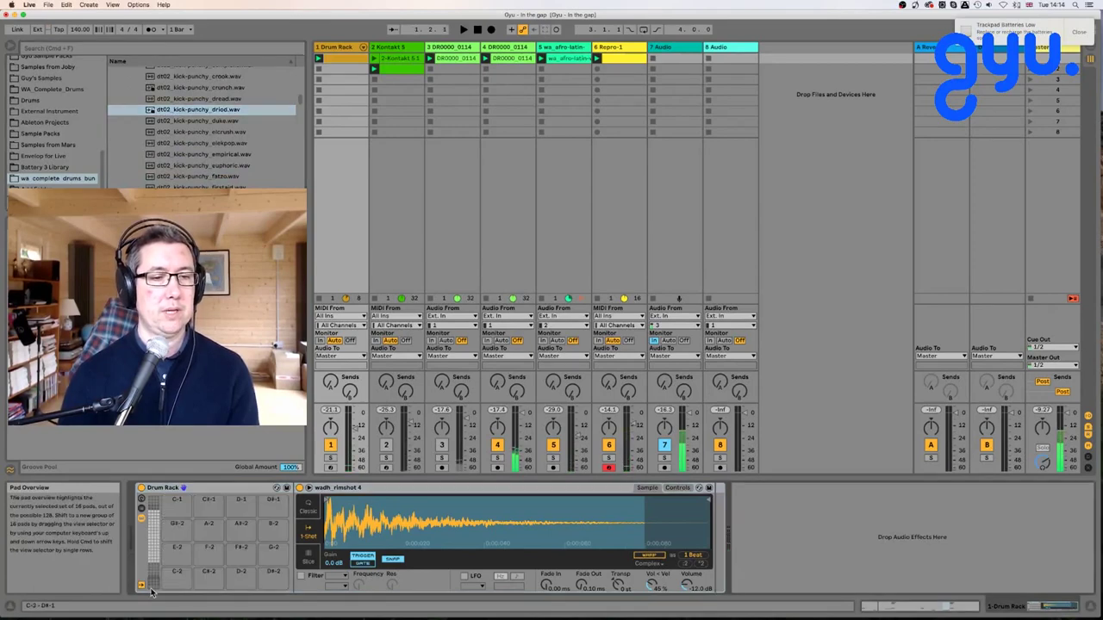
pyautogui.click(213, 110)
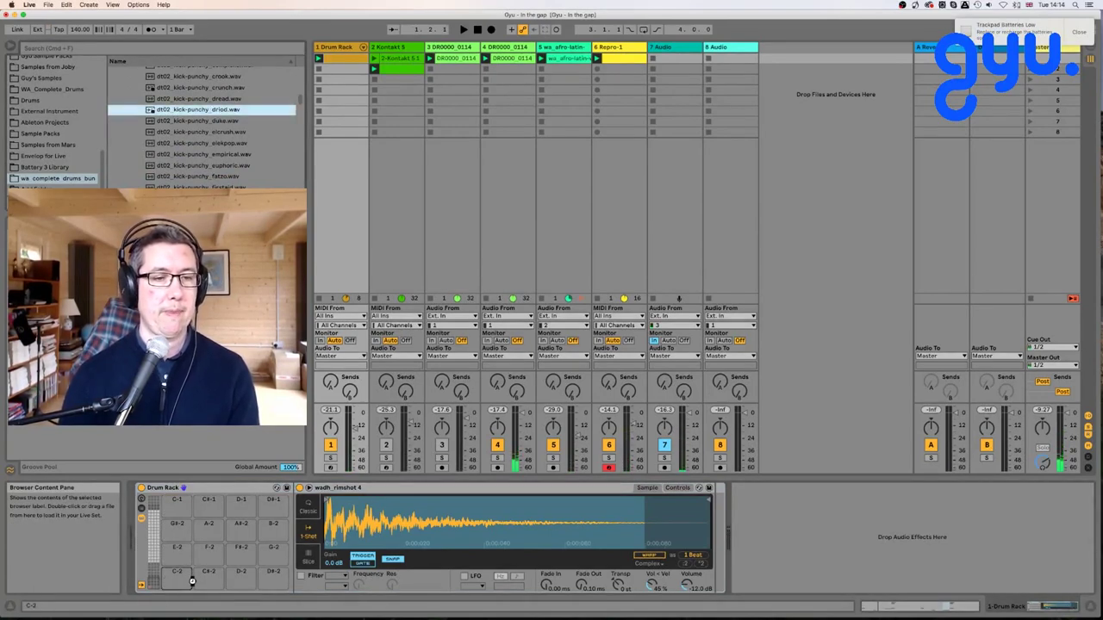
pyautogui.moveTo(176, 585); pyautogui.dragTo(177, 586)
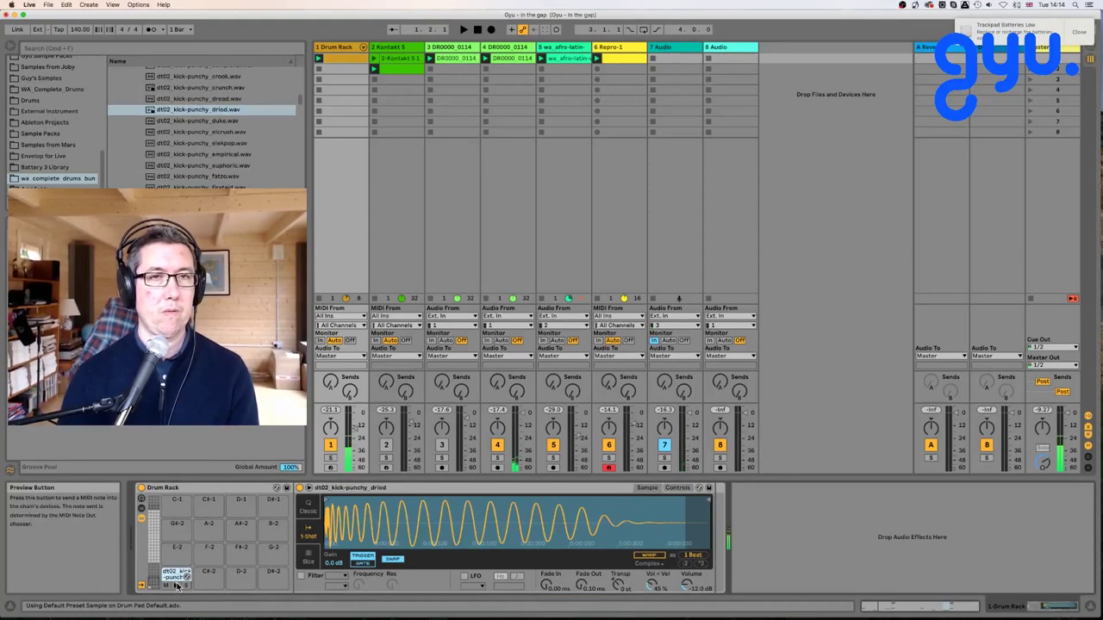
# In the Drum Rack clip, add dt02_kick-punchy_driod notes at 1.1.1, 1.2.3 and 2.2.1.
pyautogui.hotkey('shift', 'Tab')
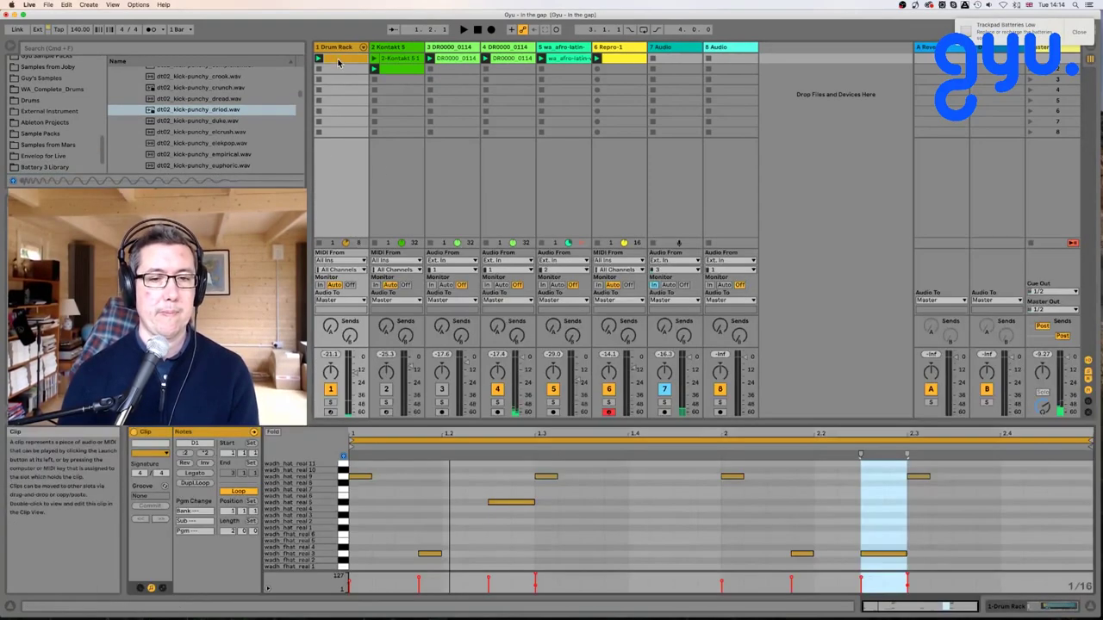
pyautogui.click(356, 564)
pyautogui.doubleClick(359, 566)
pyautogui.press('space')
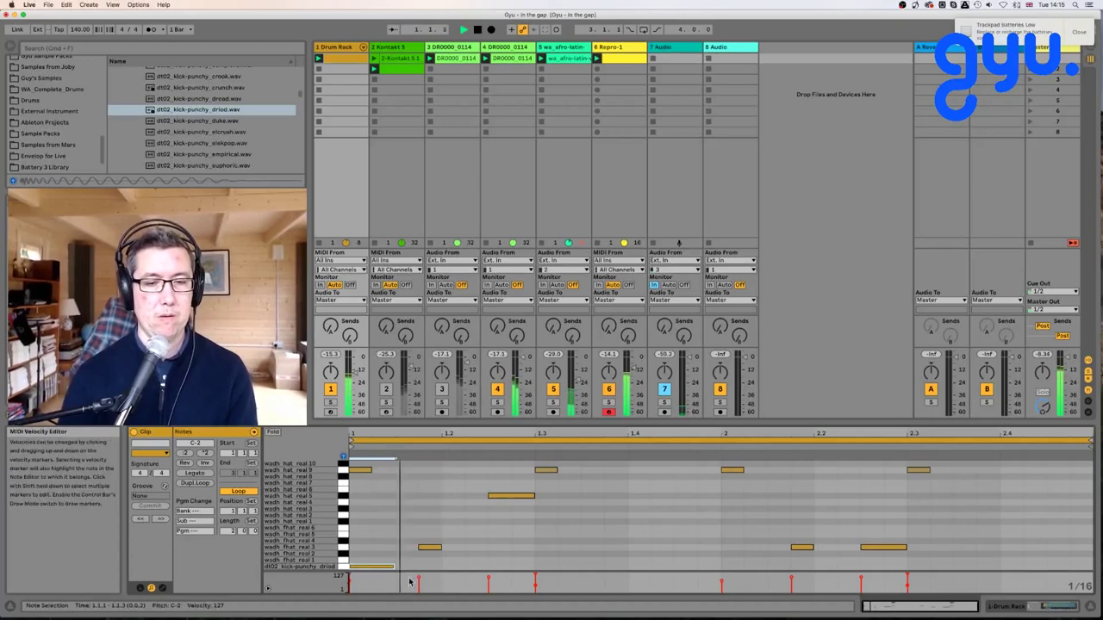
pyautogui.doubleClick(491, 566)
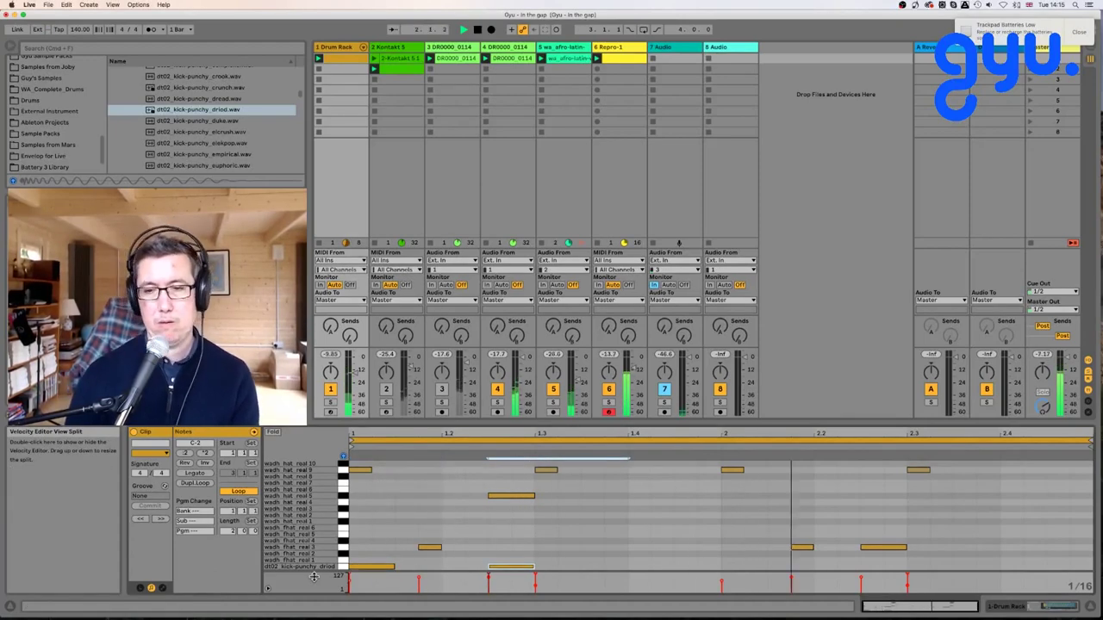
pyautogui.click(821, 572)
pyautogui.doubleClick(821, 568)
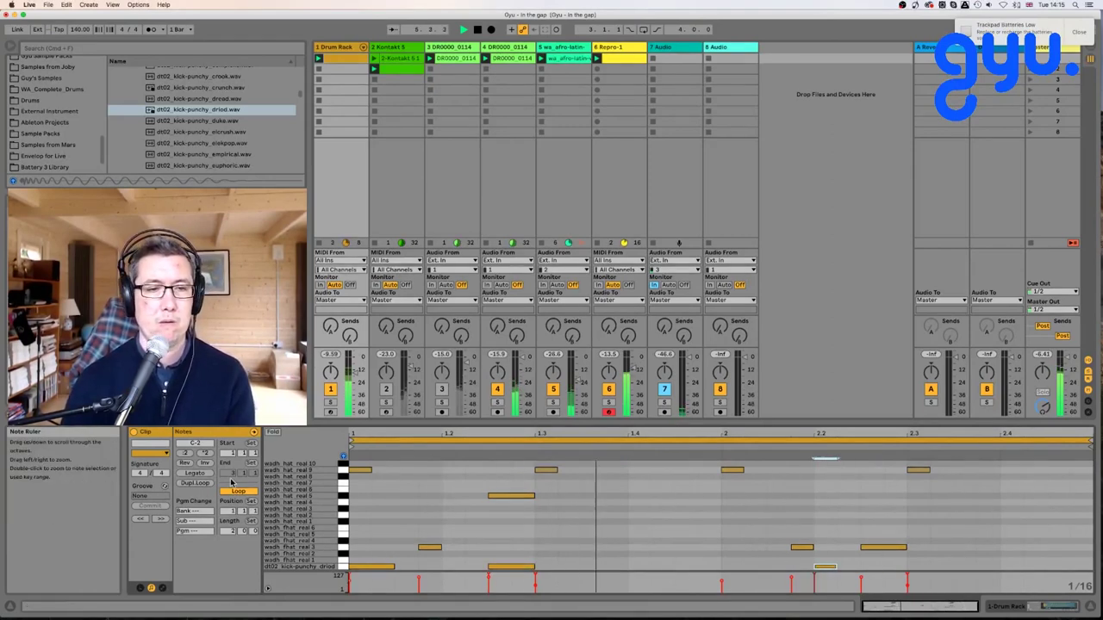
# Duplicate the drum clip's loop to four bars and add a kick note at 4.4.1.
pyautogui.click(204, 487)
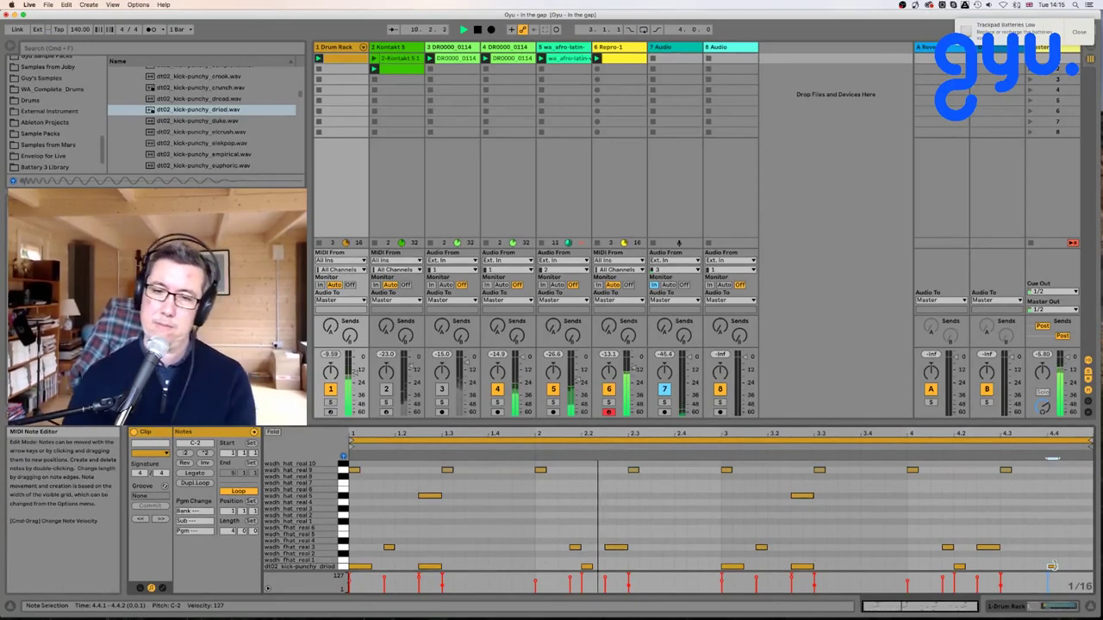
pyautogui.moveTo(879, 603)
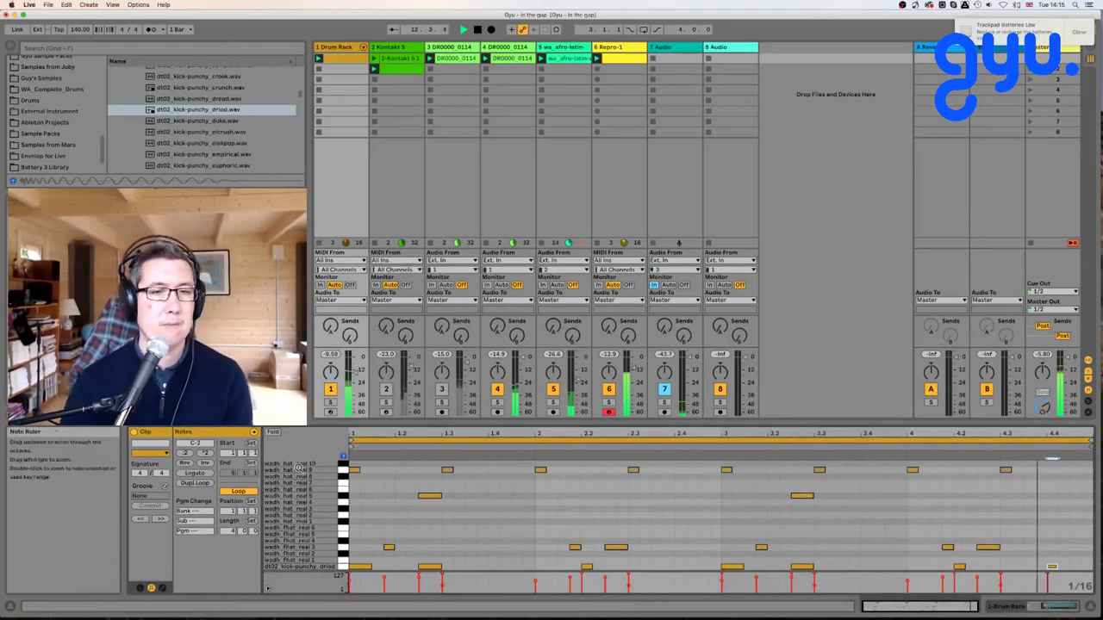
# Unmute track 2 and replace its first clip with the clip from the slot below.
pyautogui.click(387, 390)
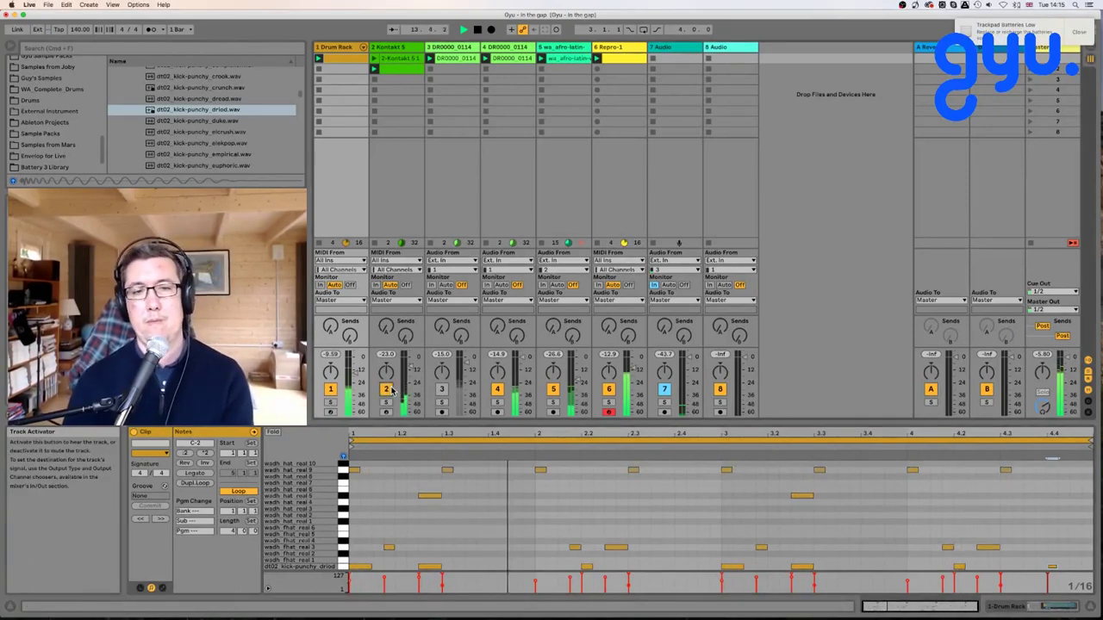
pyautogui.click(399, 59)
pyautogui.press('Delete')
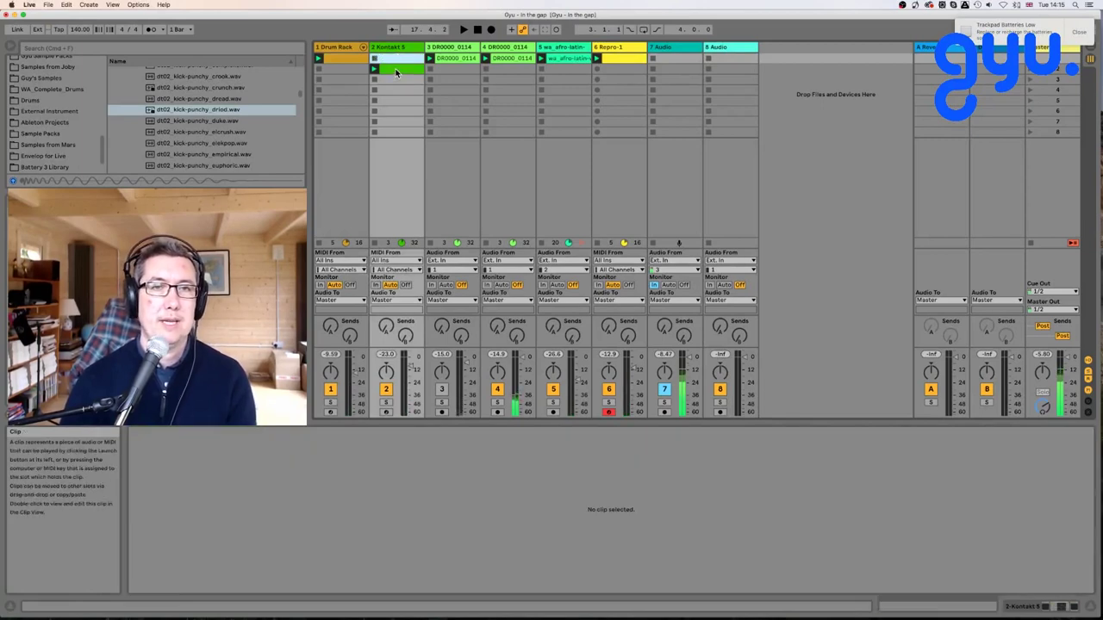
pyautogui.click(397, 69)
pyautogui.moveTo(398, 66); pyautogui.dragTo(394, 58)
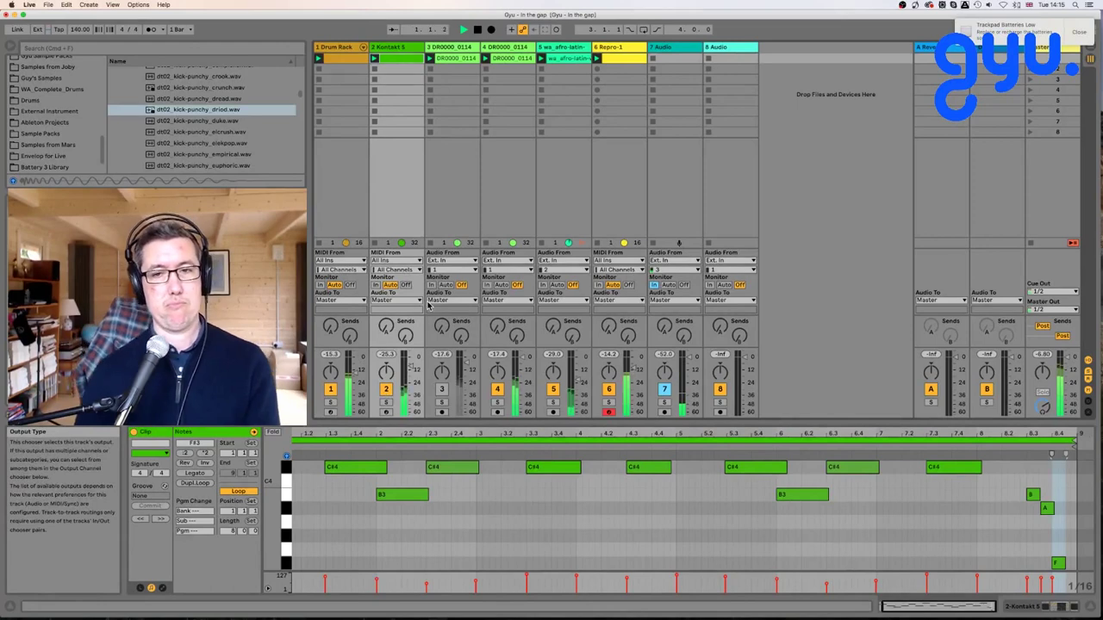
# Set the Drum Rack track's volume to -12 dB and open the notes of its clip.
pyautogui.moveTo(353, 362); pyautogui.dragTo(354, 359)
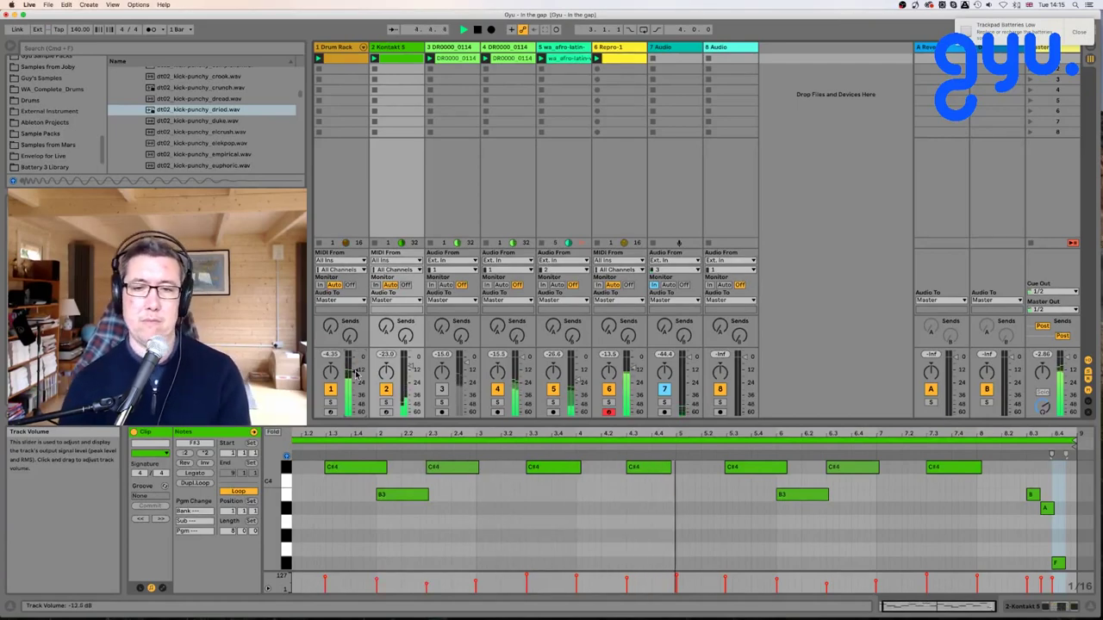
pyautogui.click(345, 60)
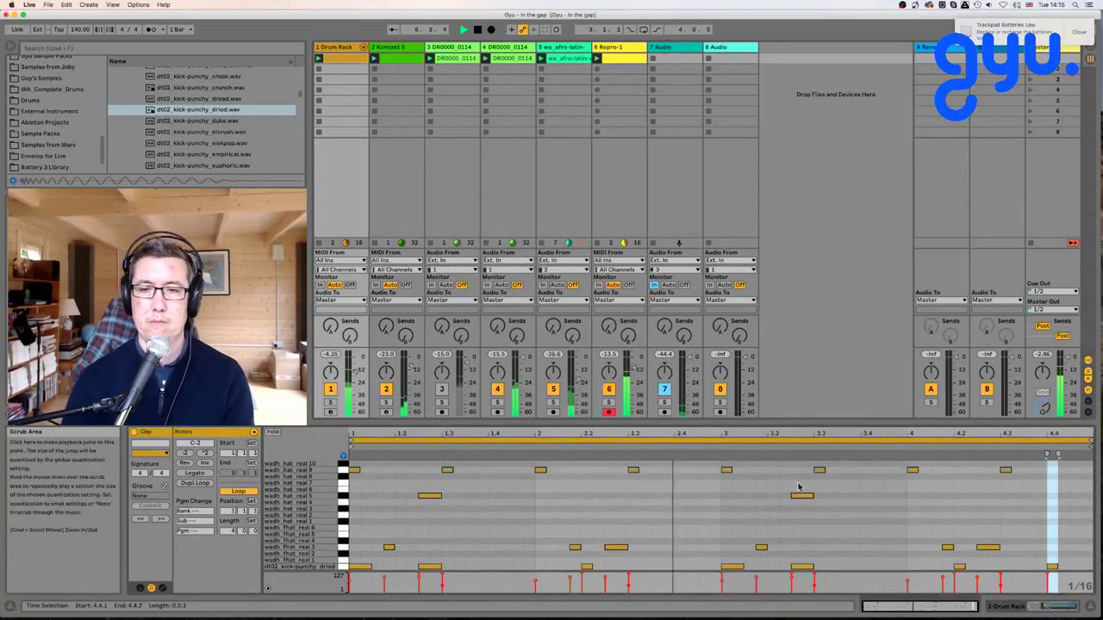
pyautogui.scroll(3, 930, 538)
pyautogui.scroll(-3, 932, 537)
pyautogui.press('space')
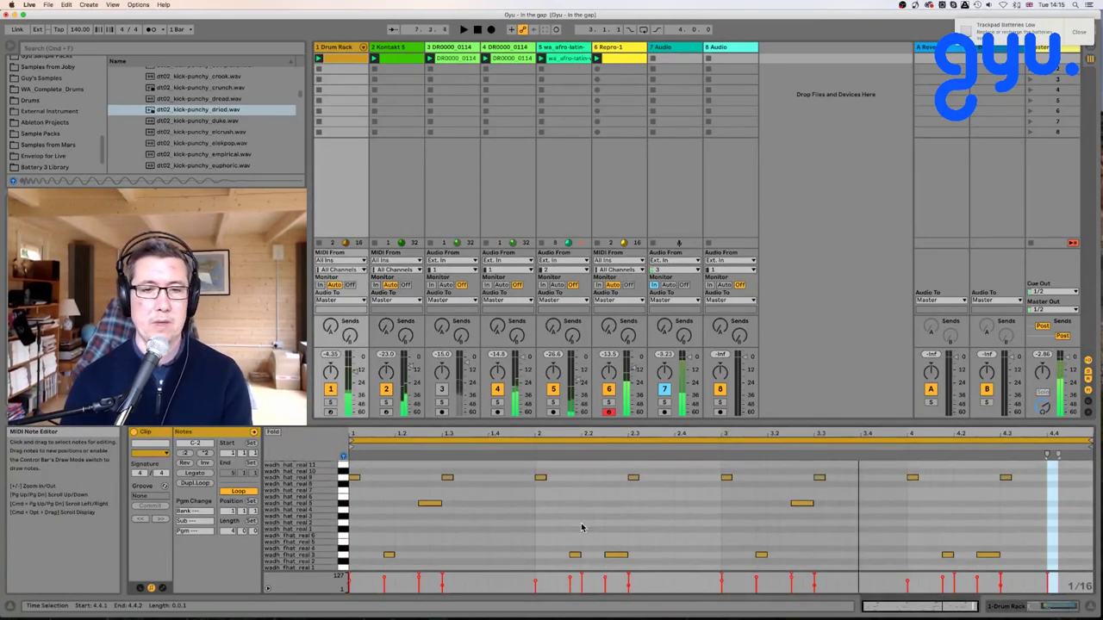
# Lower the clap 15 note at 2.3.1 to clap 14 and play the result.
pyautogui.moveTo(338, 503); pyautogui.dragTo(303, 494)
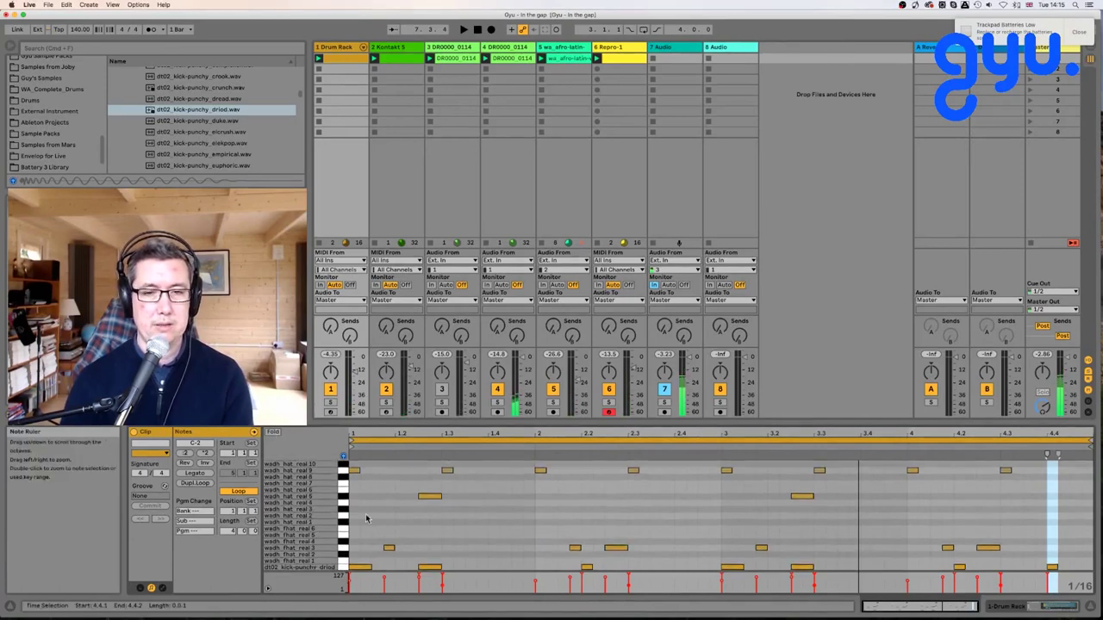
pyautogui.scroll(5, 480, 518)
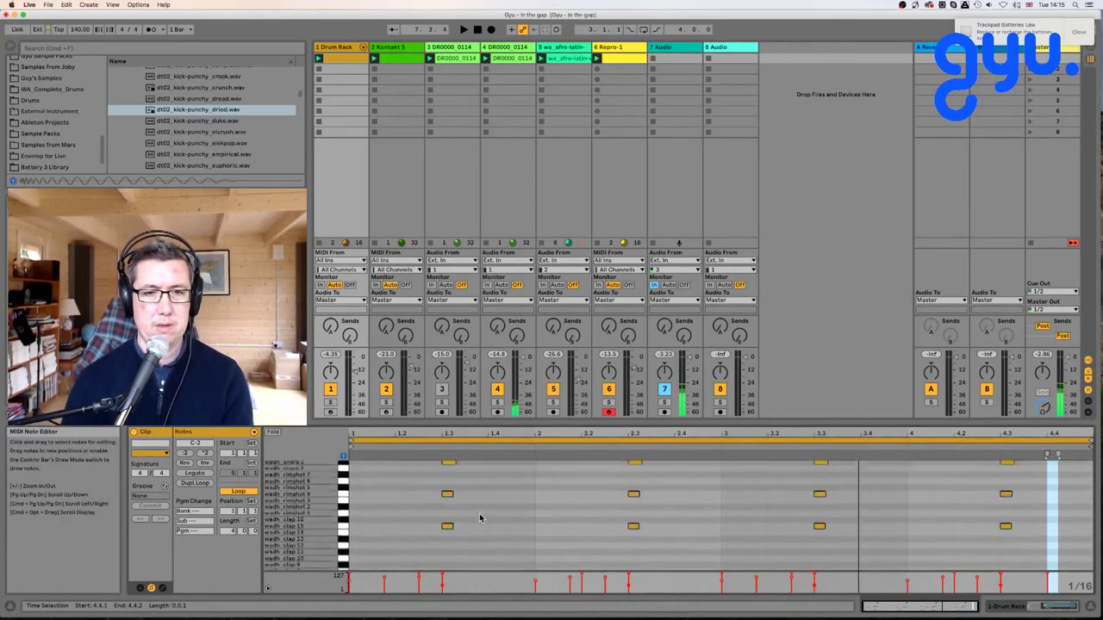
pyautogui.scroll(-1, 481, 532)
pyautogui.moveTo(481, 536); pyautogui.dragTo(414, 542)
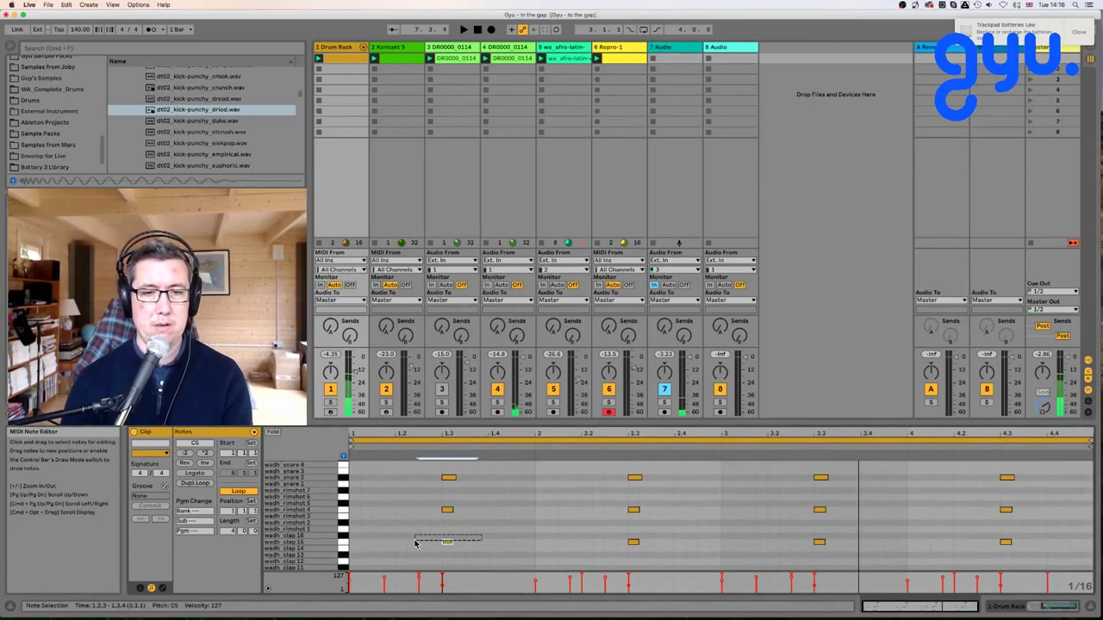
pyautogui.click(437, 544)
pyautogui.press('super+d')
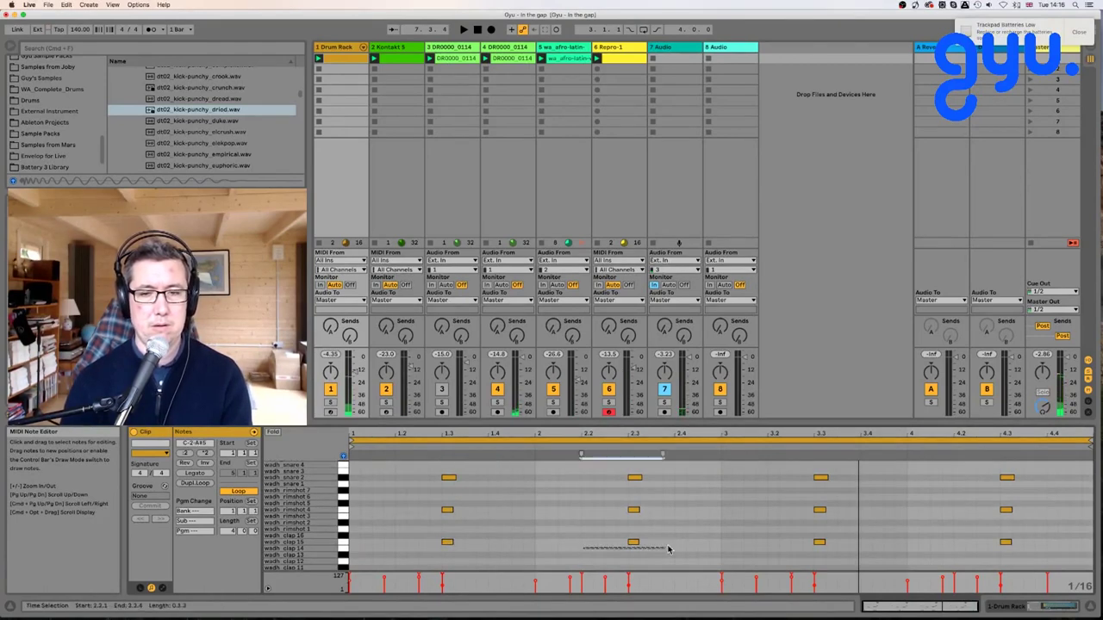
pyautogui.press('Down')
pyautogui.press('space')
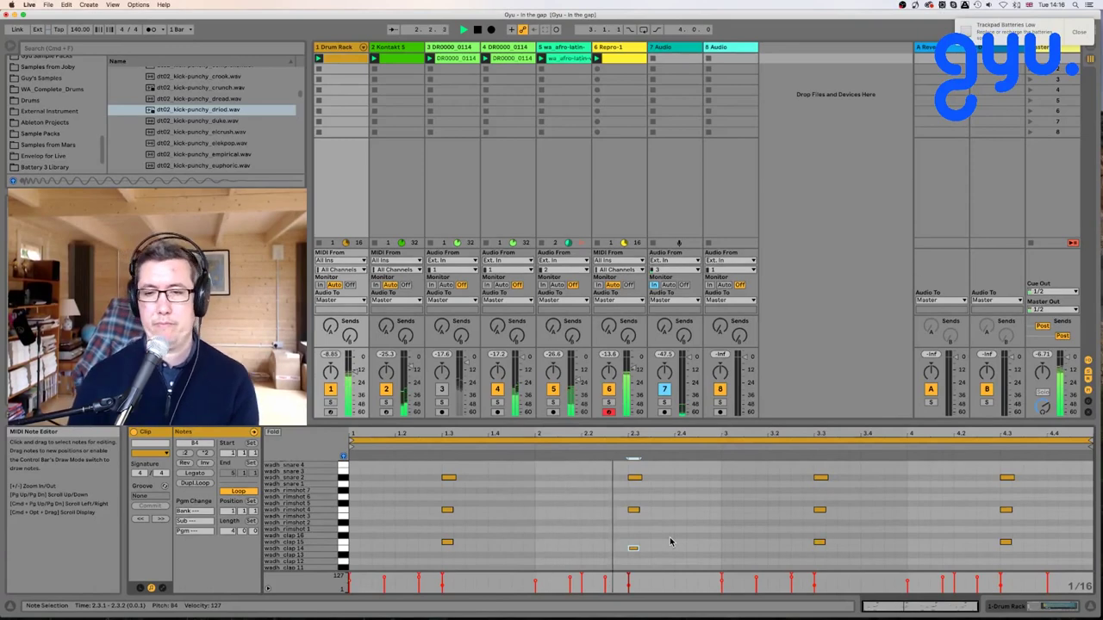
# Lower the clap 15 note at 4.3.1 to clap 14 and add a clap 14 note at 4.4.3.
pyautogui.moveTo(905, 547); pyautogui.dragTo(1037, 539)
pyautogui.press('Down')
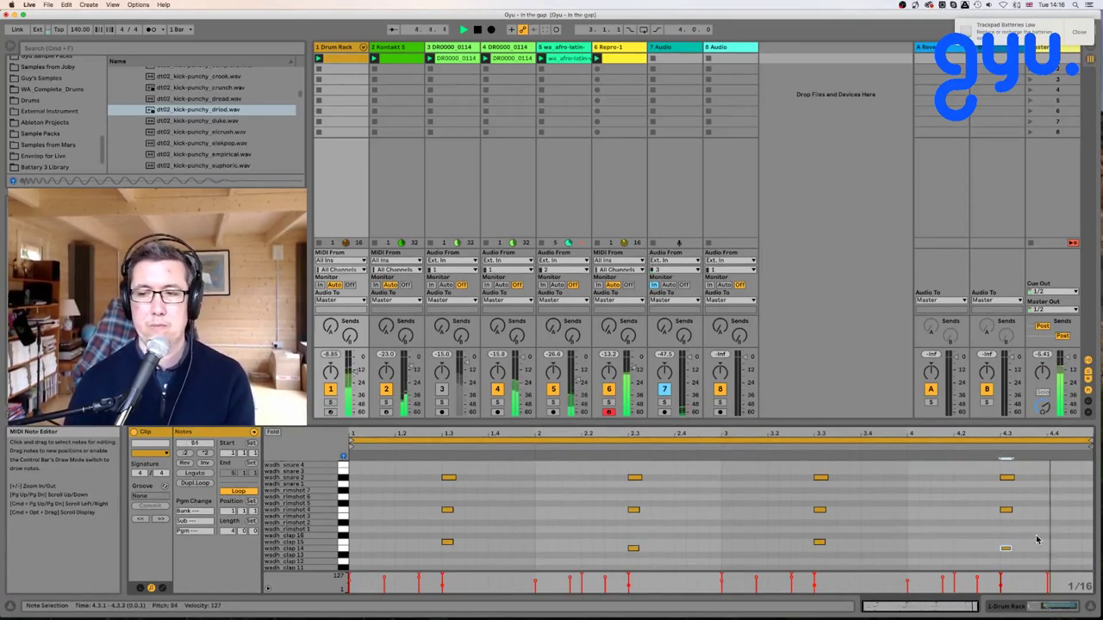
pyautogui.doubleClick(1074, 550)
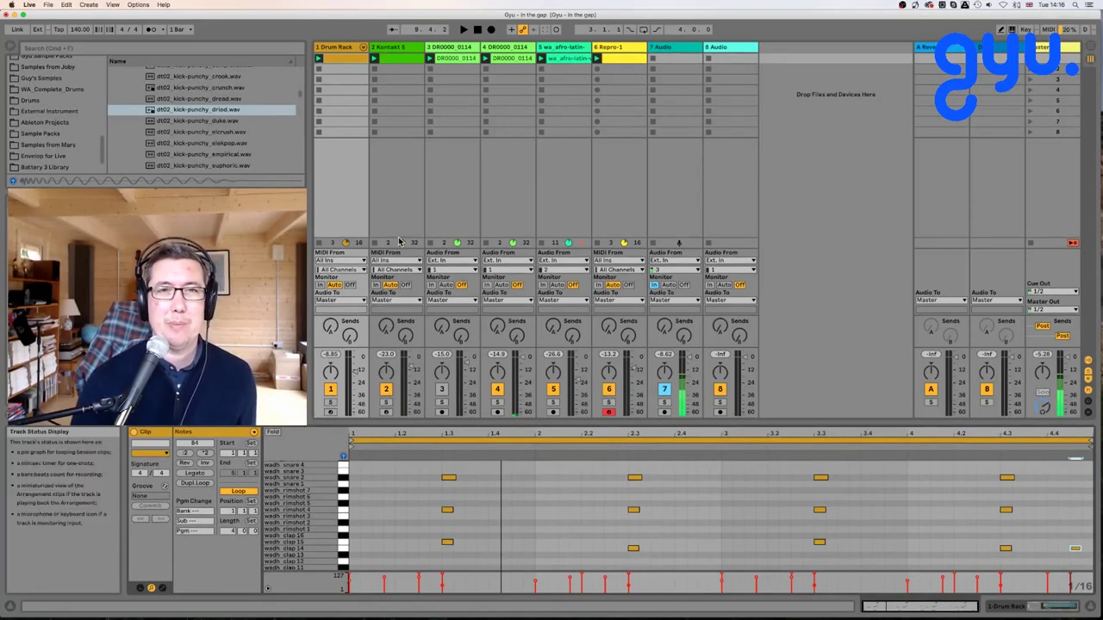
# Add a hat real 7 note at 1.2.1 and delete the hat real 5 note at 1.2.3.
pyautogui.scroll(-5, 427, 517)
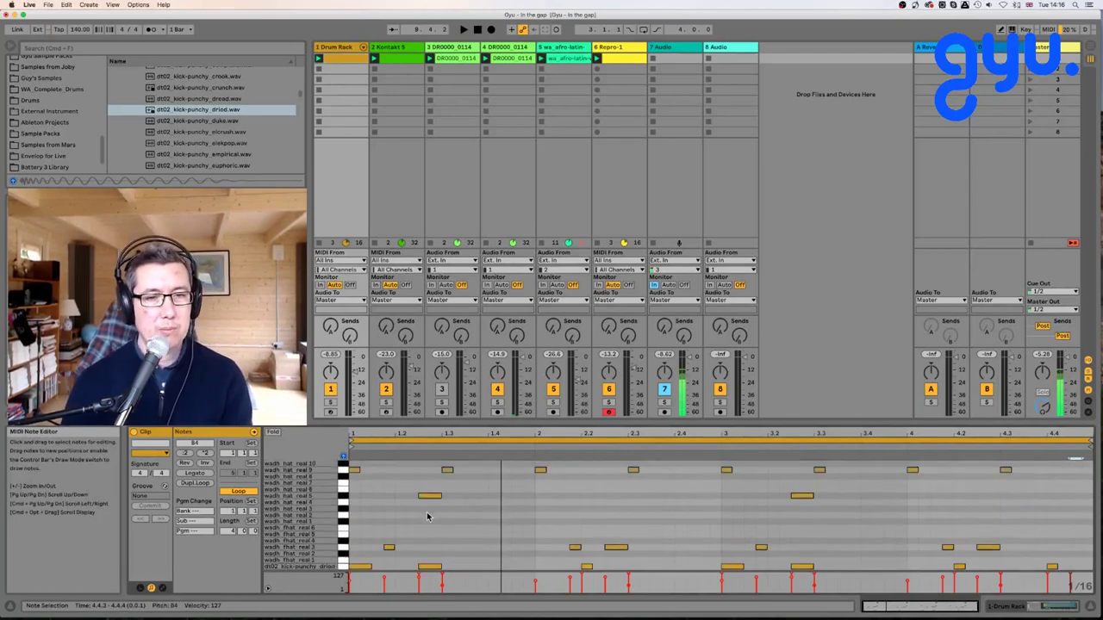
pyautogui.doubleClick(400, 492)
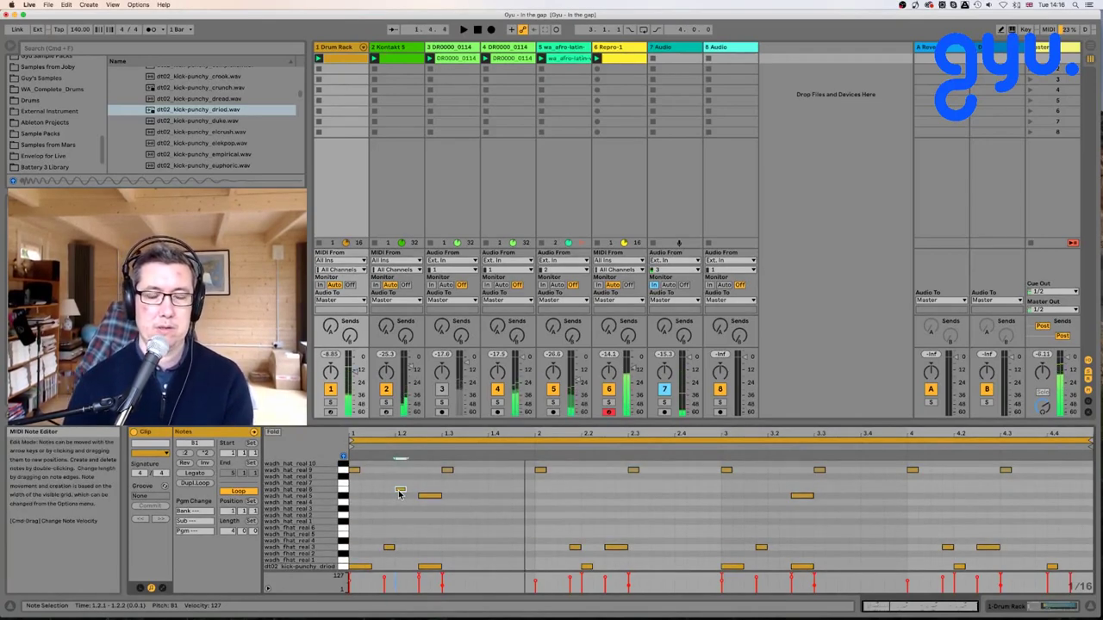
pyautogui.press('Up')
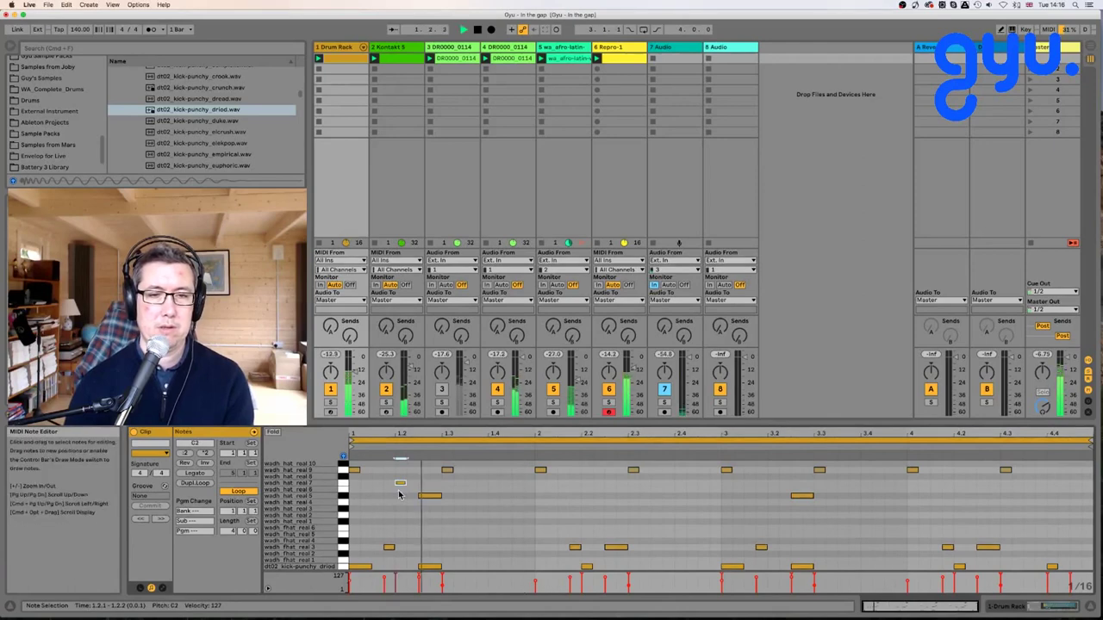
pyautogui.doubleClick(429, 496)
pyautogui.press('space')
# Duplicate the half-bar hat real 7 selection seven times so the hat repeats every two beats through bar 4.
pyautogui.moveTo(443, 488); pyautogui.dragTo(350, 486)
pyautogui.press('super+d')
pyautogui.press('super+d')
pyautogui.press('super+d')
pyautogui.press('super+d')
pyautogui.press('super+d')
pyautogui.press('super+d')
pyautogui.press('super+d')
pyautogui.press('space')
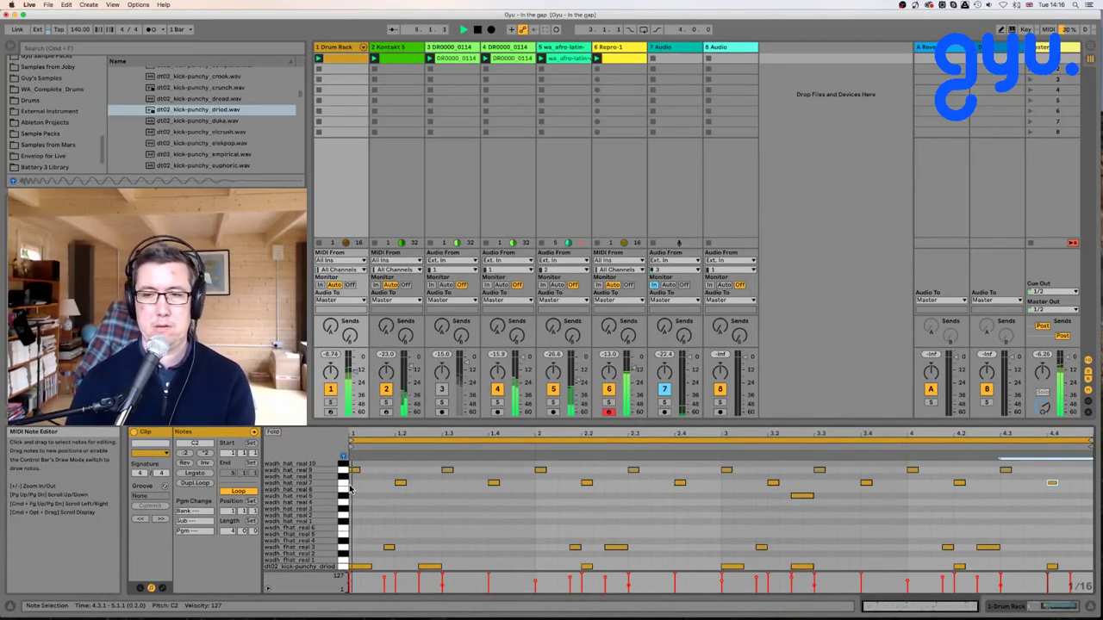
# Move the hat real 5 note from 3.2.3 to 4.4.3 on the fhat real 6 row.
pyautogui.click(804, 497)
pyautogui.moveTo(804, 498); pyautogui.dragTo(1082, 533)
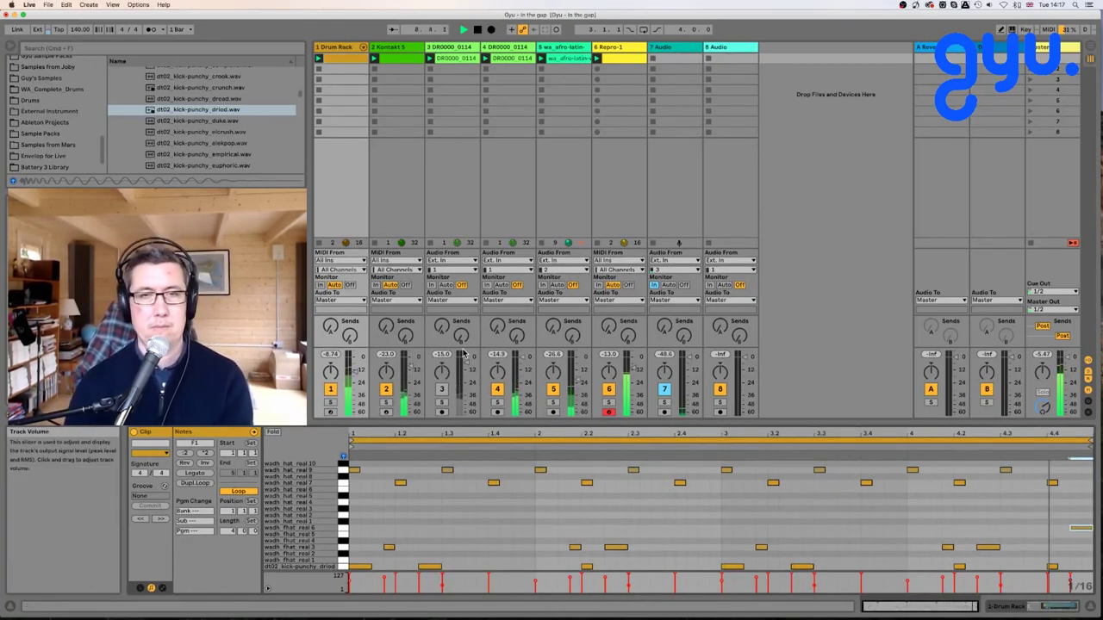
# Double the loop of the Kontakt 5 clip to 16 bars and set its note editor's adaptive grid to Narrow.
pyautogui.click(400, 59)
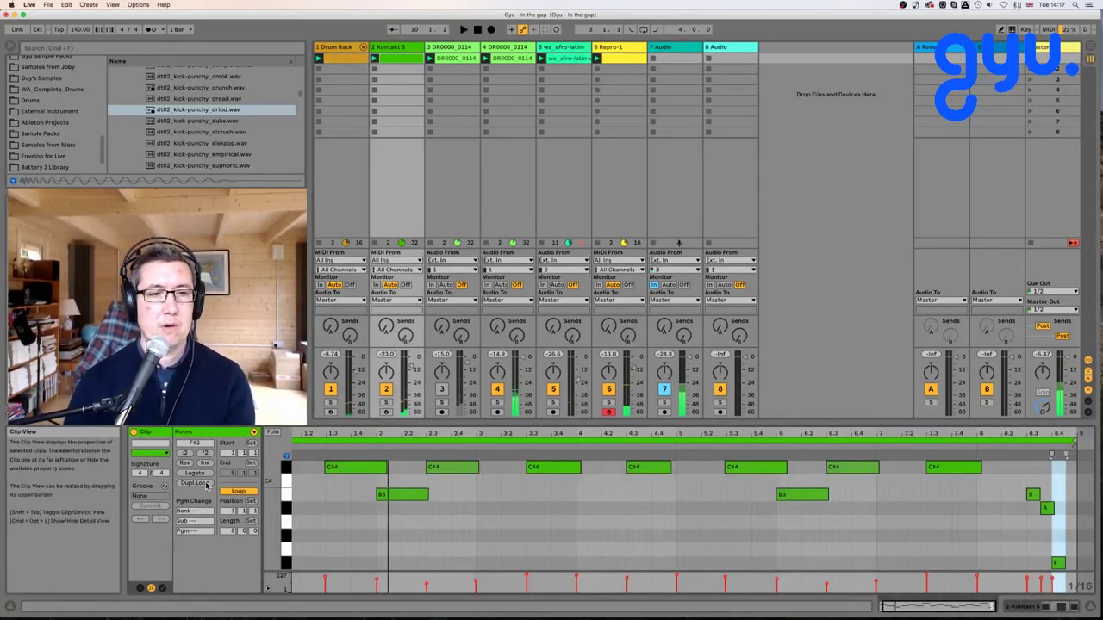
pyautogui.click(203, 485)
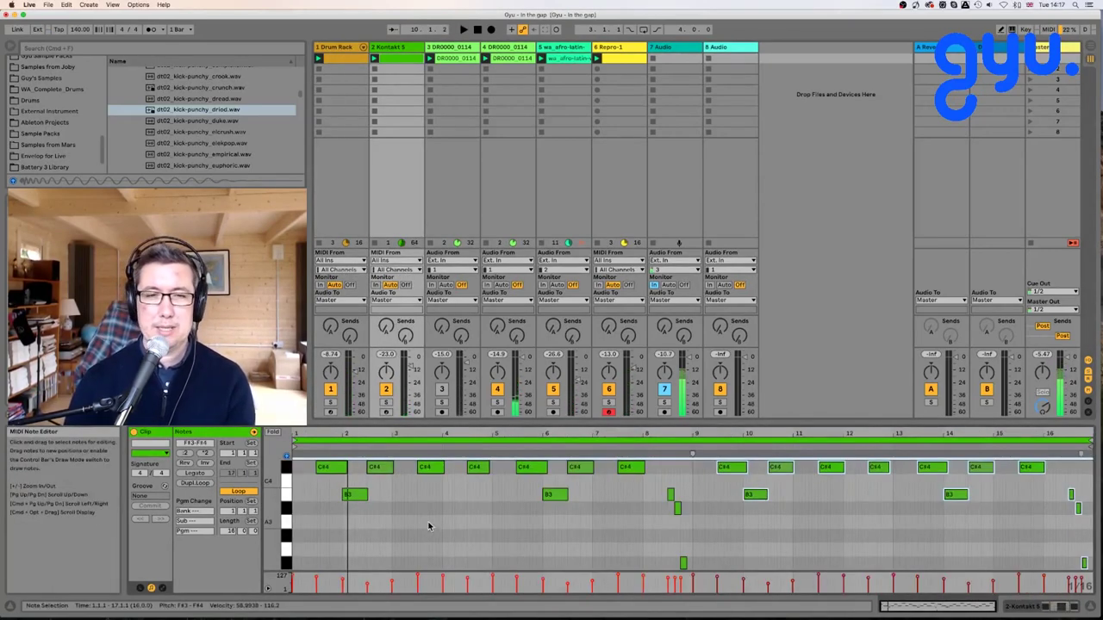
pyautogui.scroll(4, 429, 526)
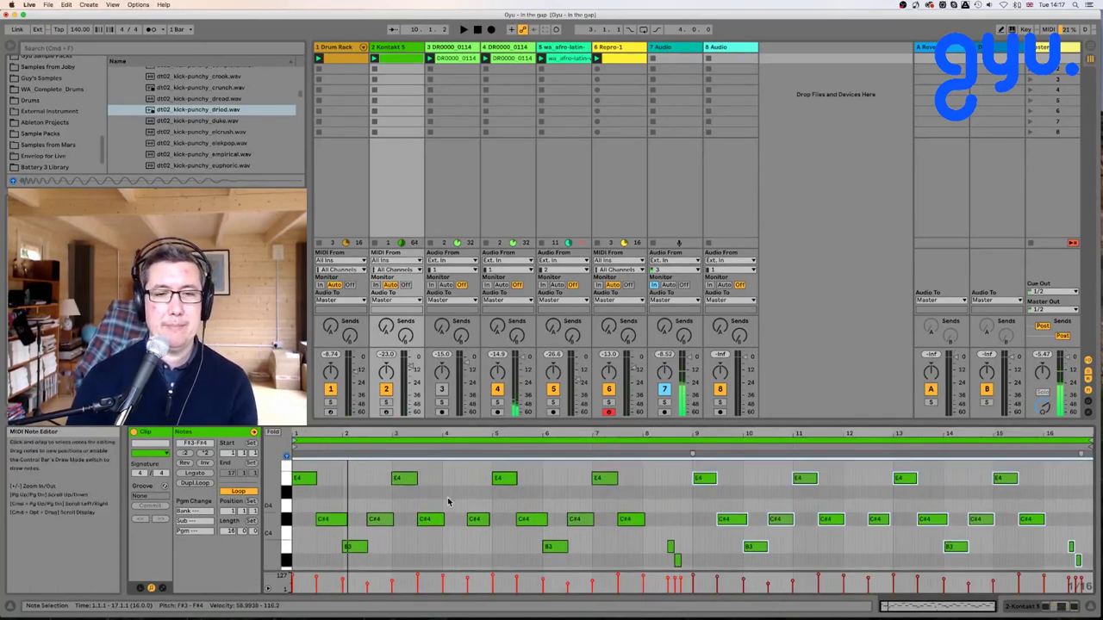
pyautogui.rightClick(448, 501)
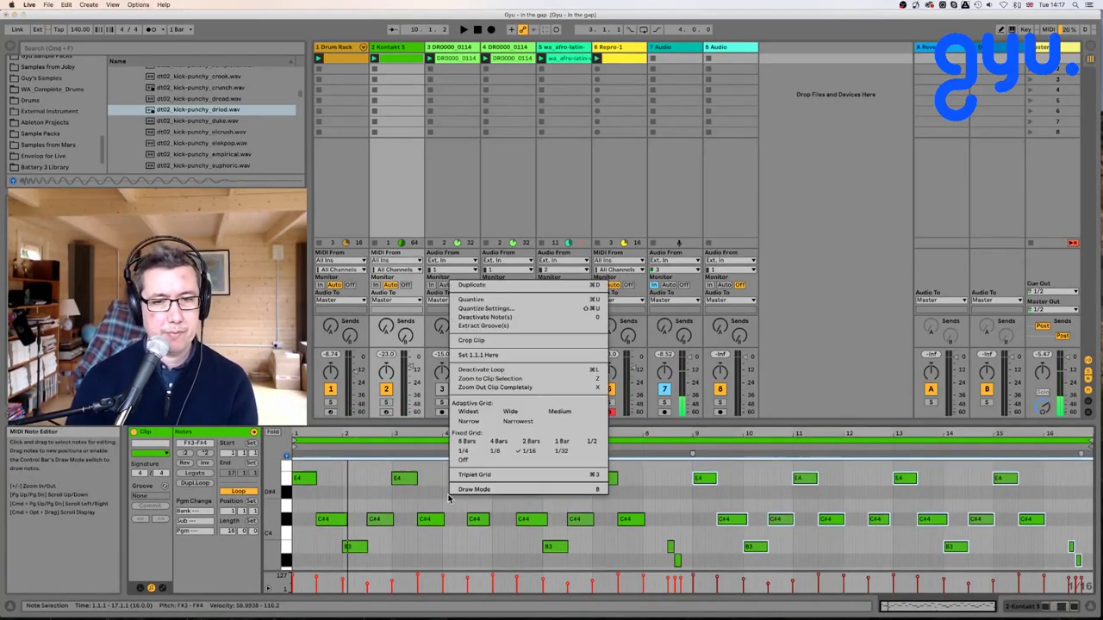
pyautogui.click(492, 422)
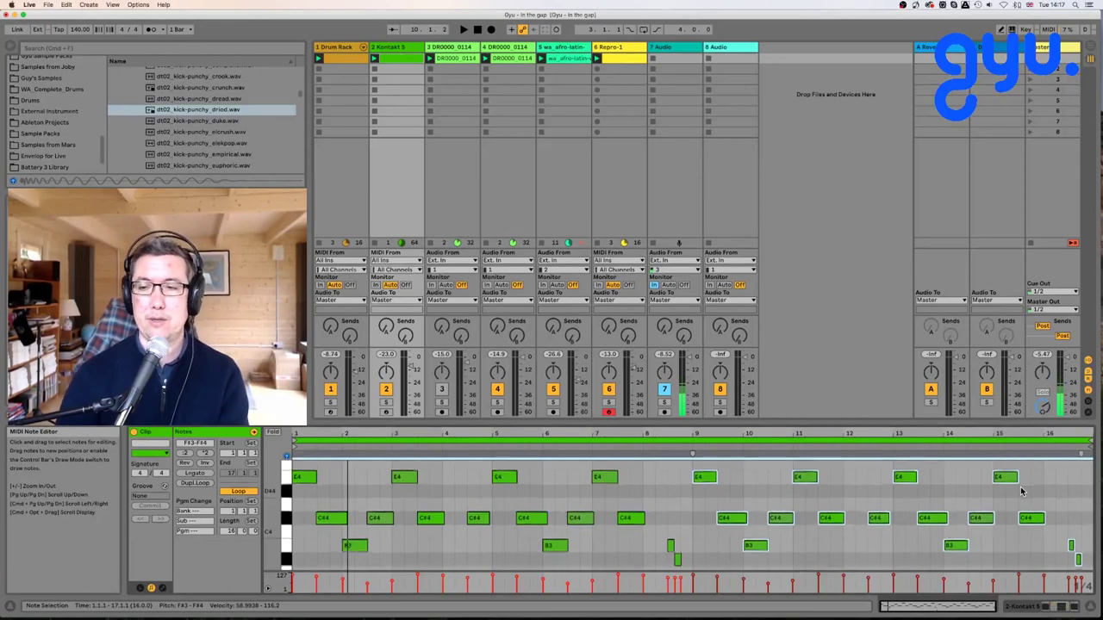
# Raise the short B3 note at 16.3.1 to F#4 and play the clip's ending.
pyautogui.scroll(-1, 1021, 491)
pyautogui.scroll(1, 1021, 491)
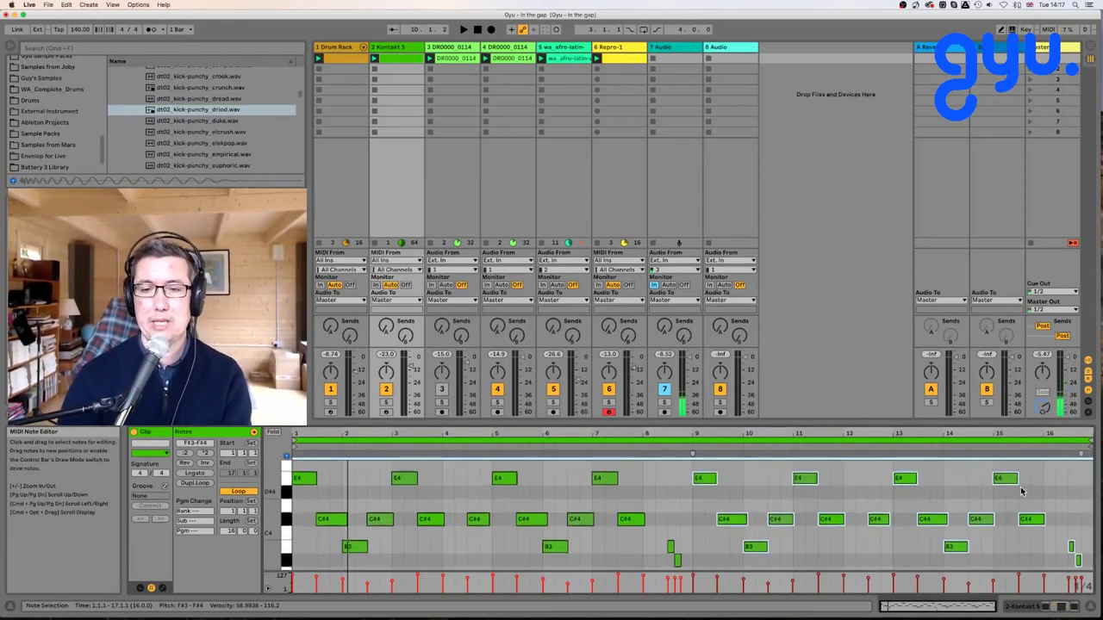
pyautogui.scroll(-2, 1021, 491)
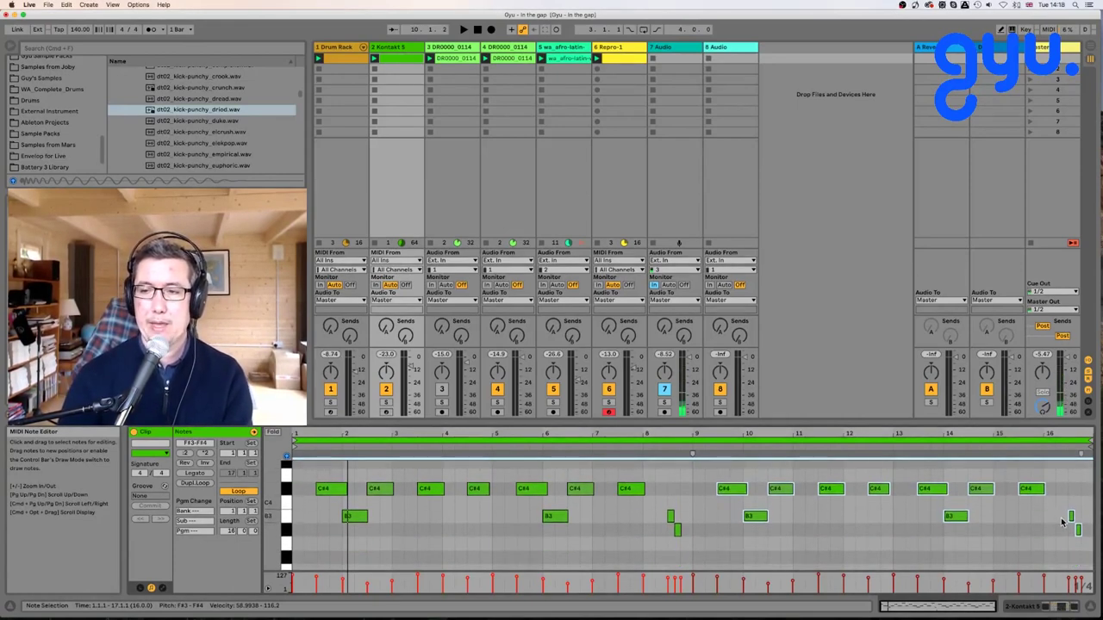
pyautogui.scroll(1, 1062, 522)
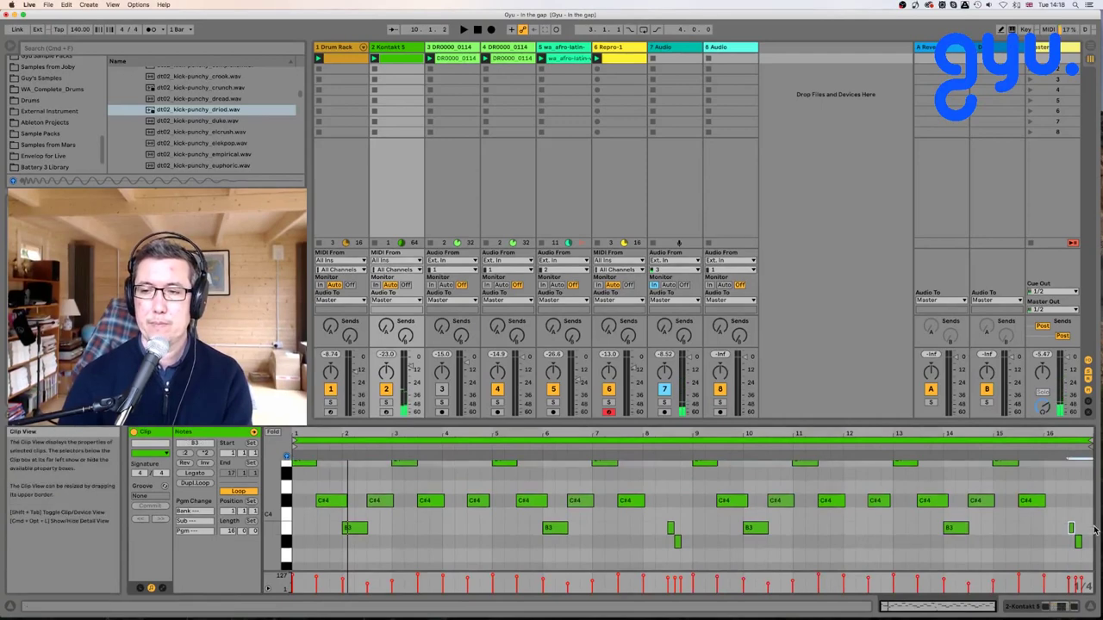
pyautogui.scroll(6, 1095, 530)
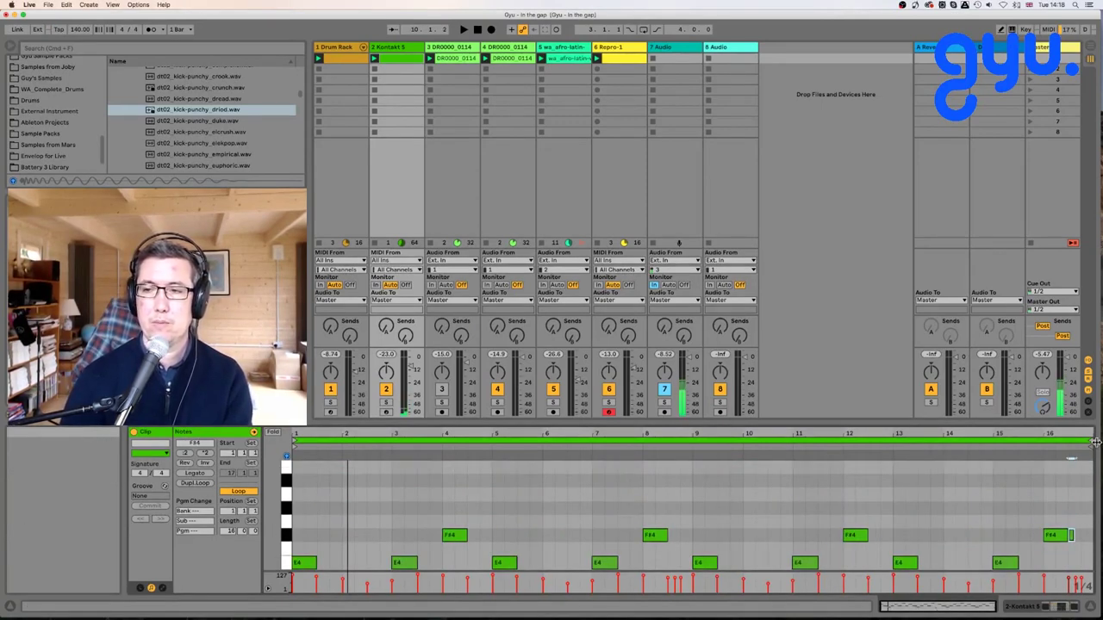
pyautogui.click(1067, 437)
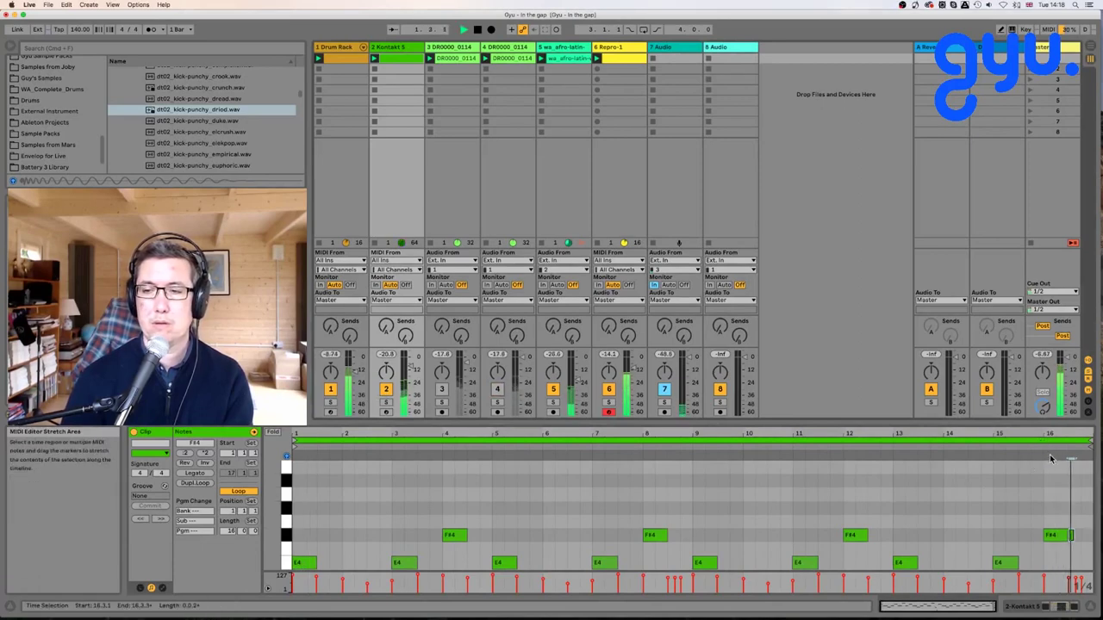
pyautogui.click(890, 448)
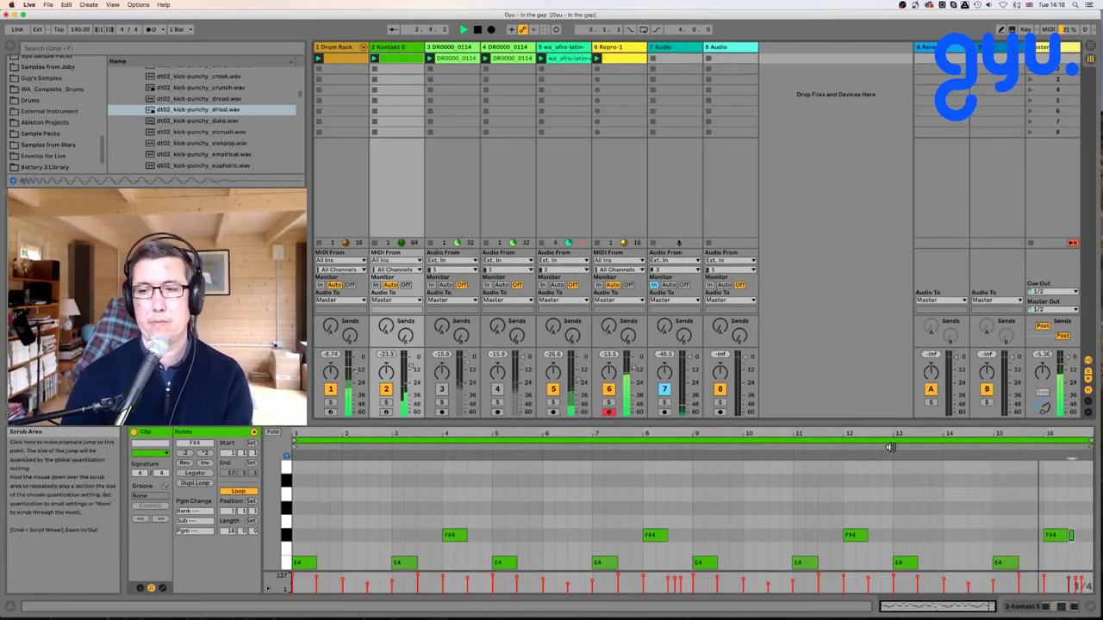
# Stop playback and lower the F#4 note at 16.1.1 to B3.
pyautogui.press('space')
pyautogui.scroll(-3, 1020, 504)
pyautogui.moveTo(1058, 488); pyautogui.dragTo(1059, 579)
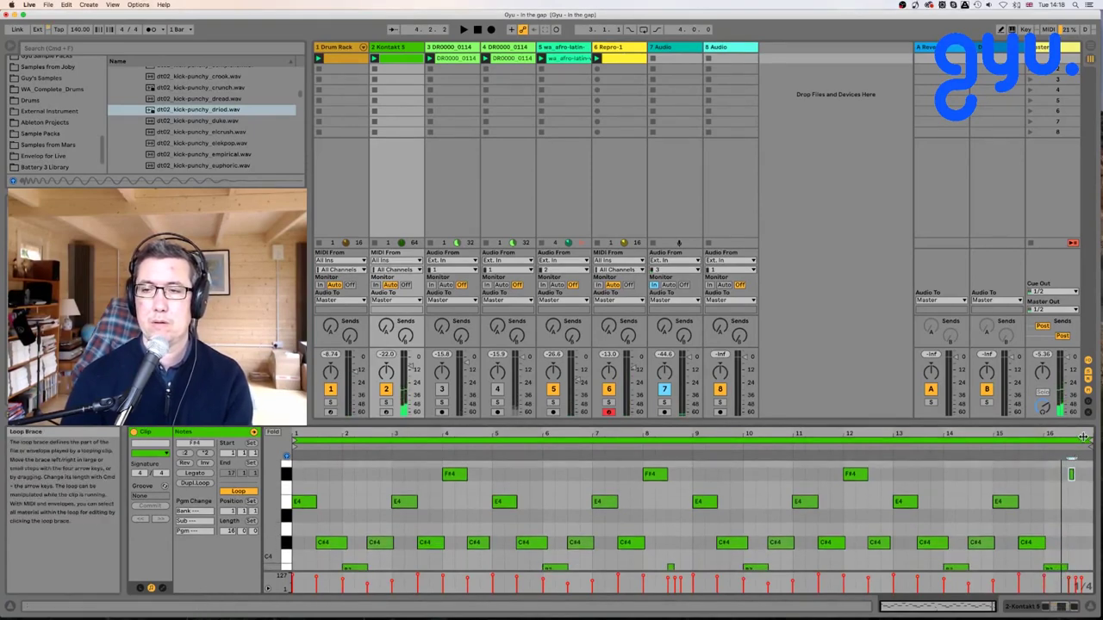
pyautogui.moveTo(1087, 437); pyautogui.dragTo(1046, 454)
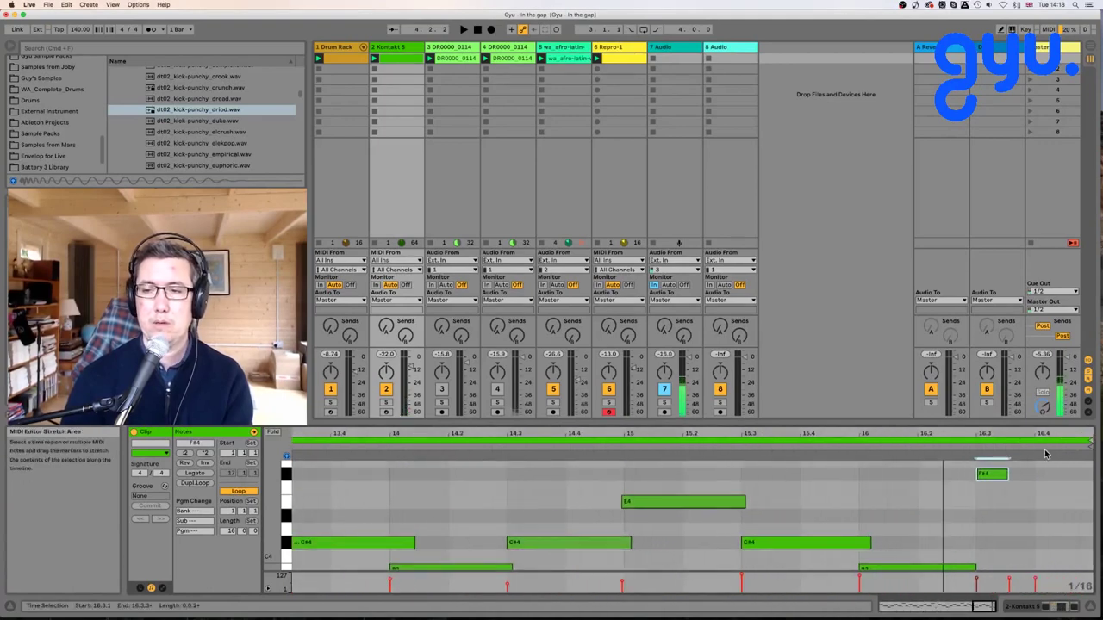
pyautogui.press('super+d')
pyautogui.press('super+d')
pyautogui.press('super+z')
pyautogui.press('super+z')
pyautogui.press('super+z')
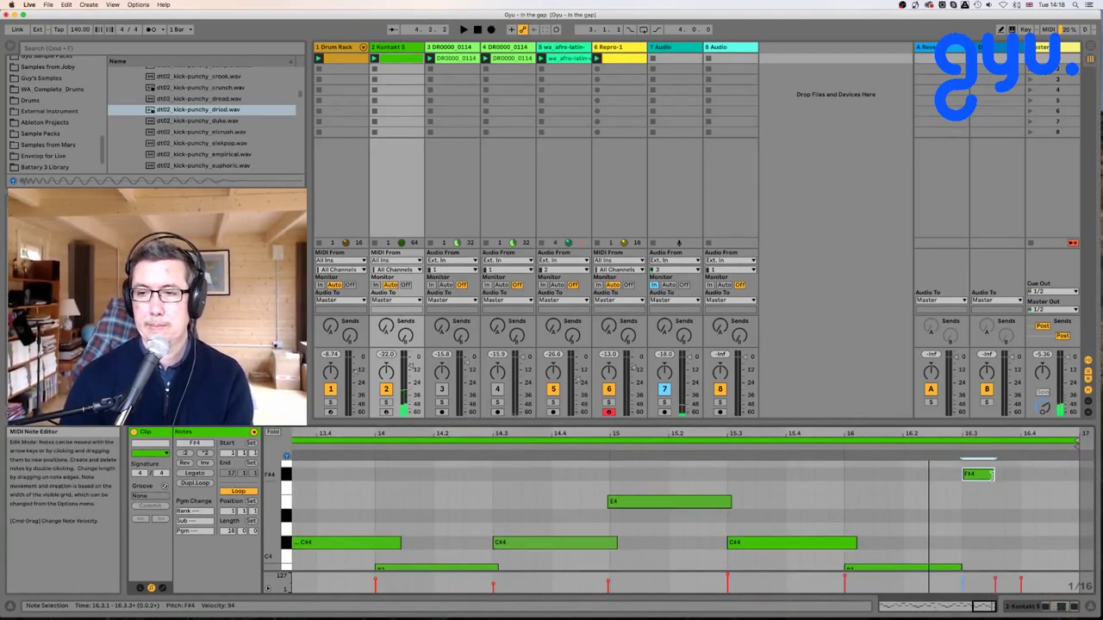
# Duplicate the F#4 note at 16.3.1 three times to fill the end of bar 16, and play it.
pyautogui.press('super+d')
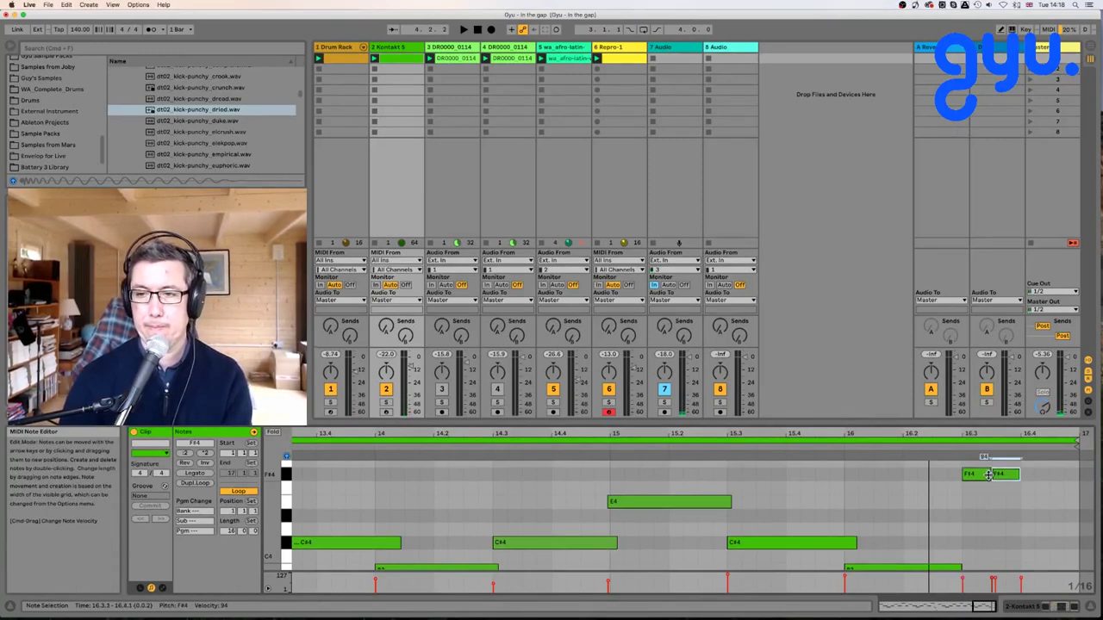
pyautogui.press('super+d')
pyautogui.press('super+d')
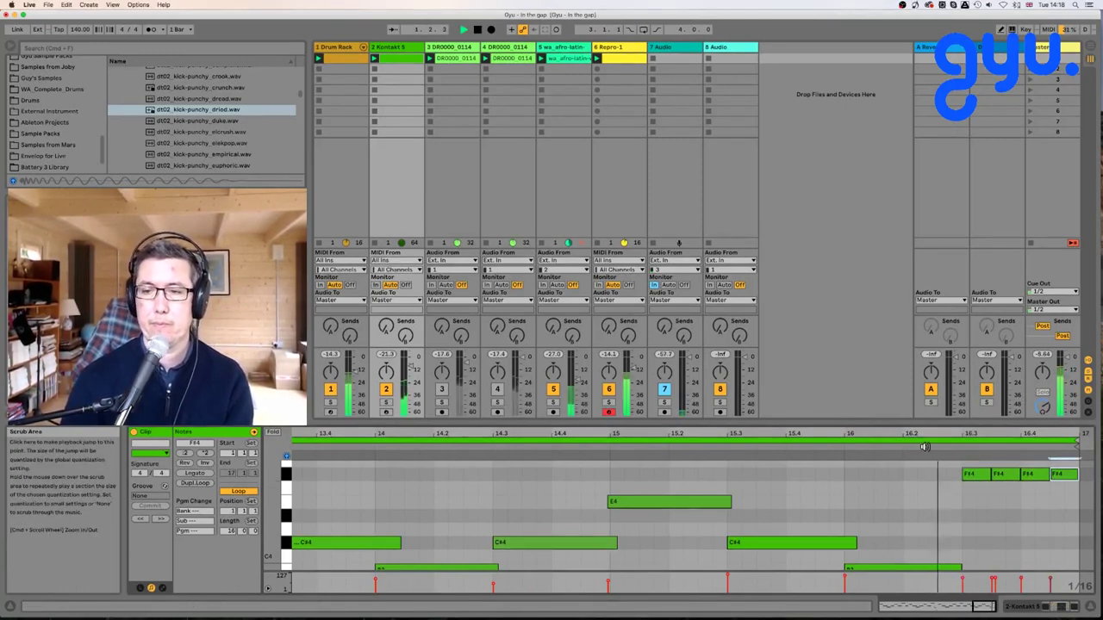
pyautogui.press('space')
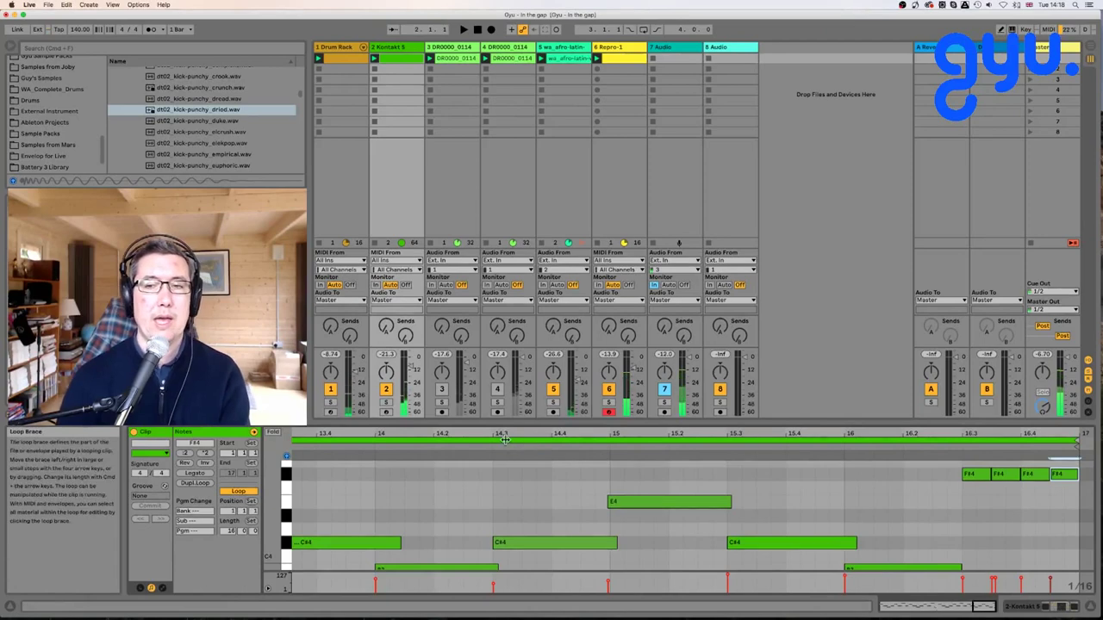
# Delete the leftover low F#3 and A3 notes beneath the repeated F#4 notes in bar 16.
pyautogui.scroll(-3, 822, 519)
pyautogui.scroll(-6, 821, 519)
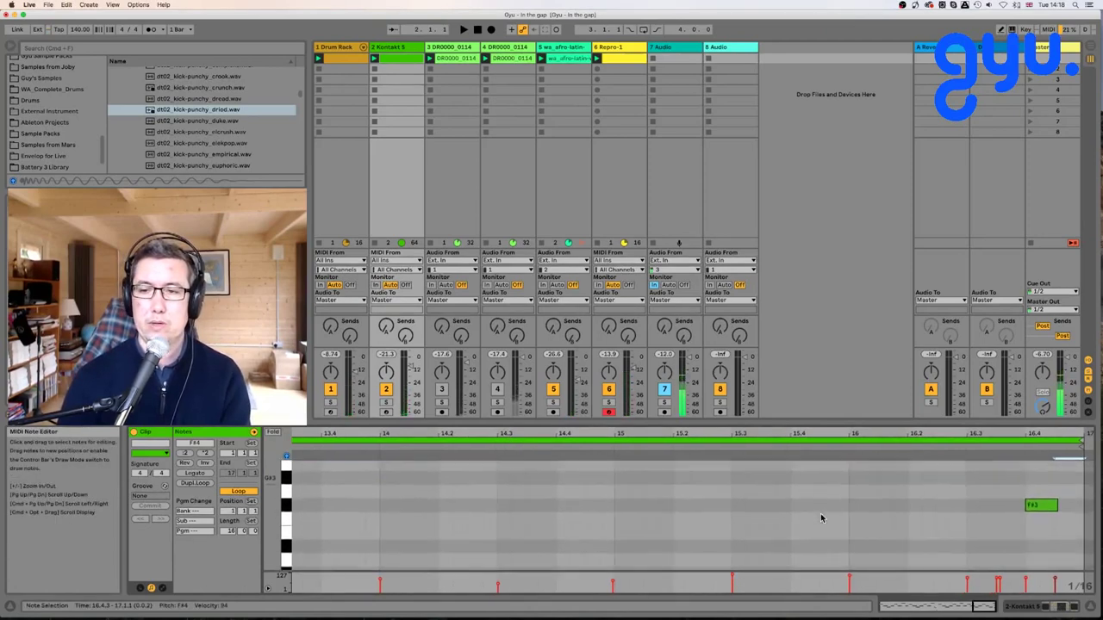
pyautogui.press('Delete')
pyautogui.scroll(4, 1012, 466)
pyautogui.moveTo(1042, 524); pyautogui.dragTo(1012, 476)
pyautogui.press('Delete')
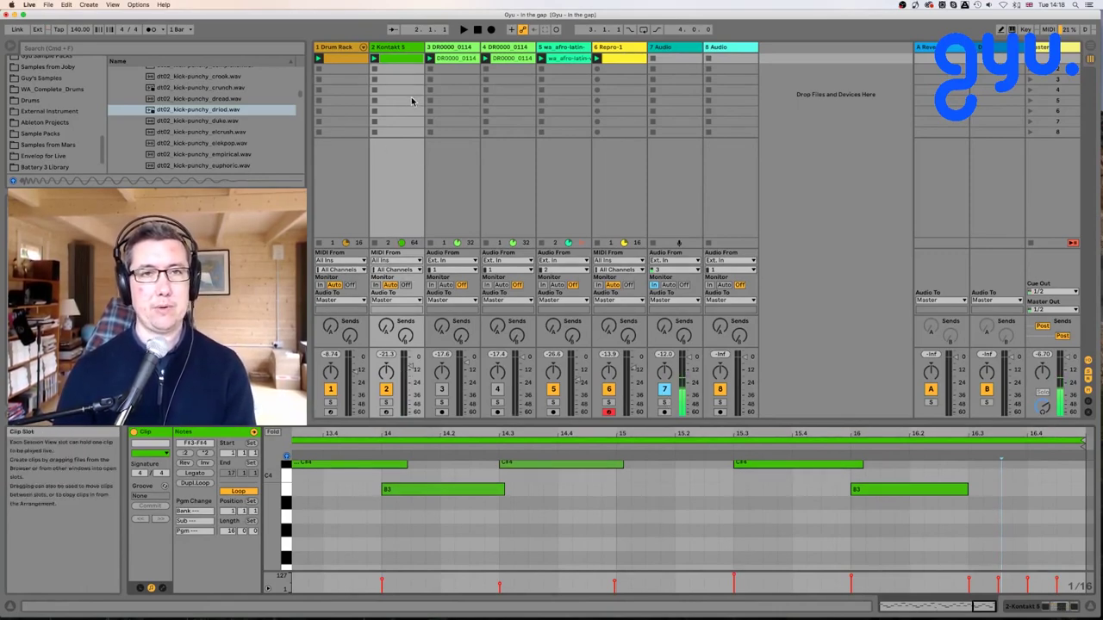
# Unmute the two DR0000_0114 tracks and stop the Kontakt 5 clip.
pyautogui.click(441, 390)
pyautogui.click(497, 389)
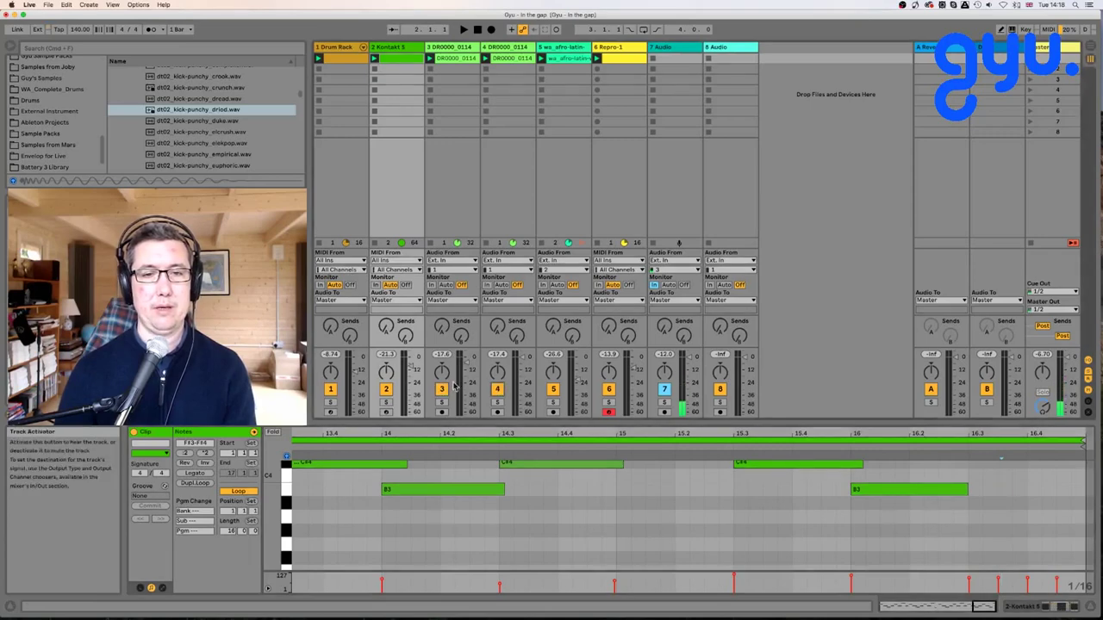
pyautogui.click(374, 73)
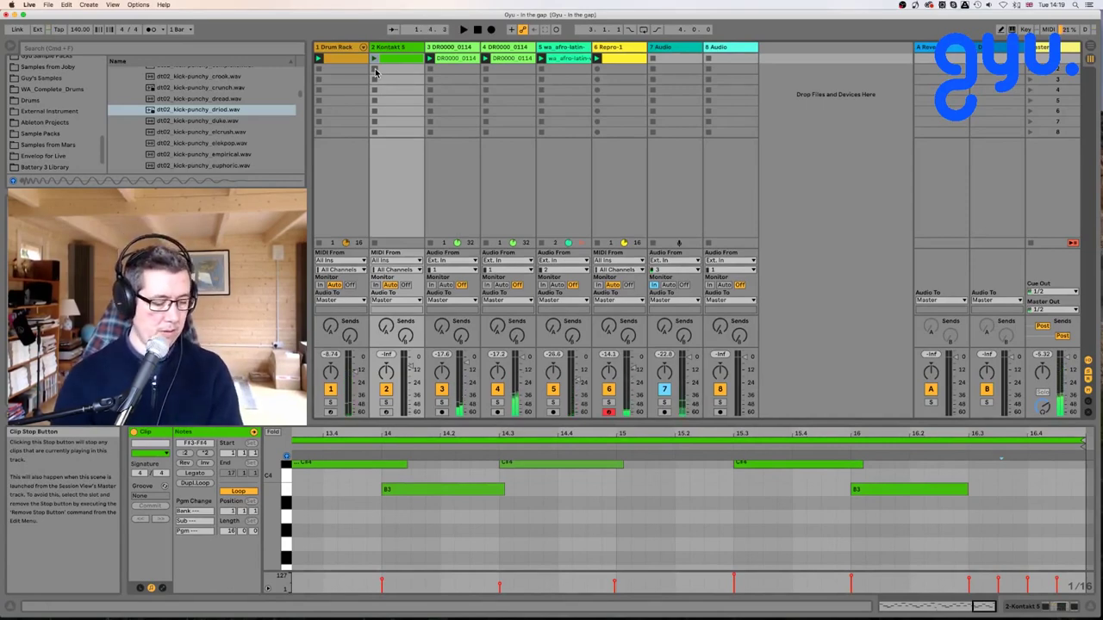
# Arm the Kontakt 5 track and try out notes over the loop, setting the Repro-1 volume to -16.7 dB.
pyautogui.click(386, 413)
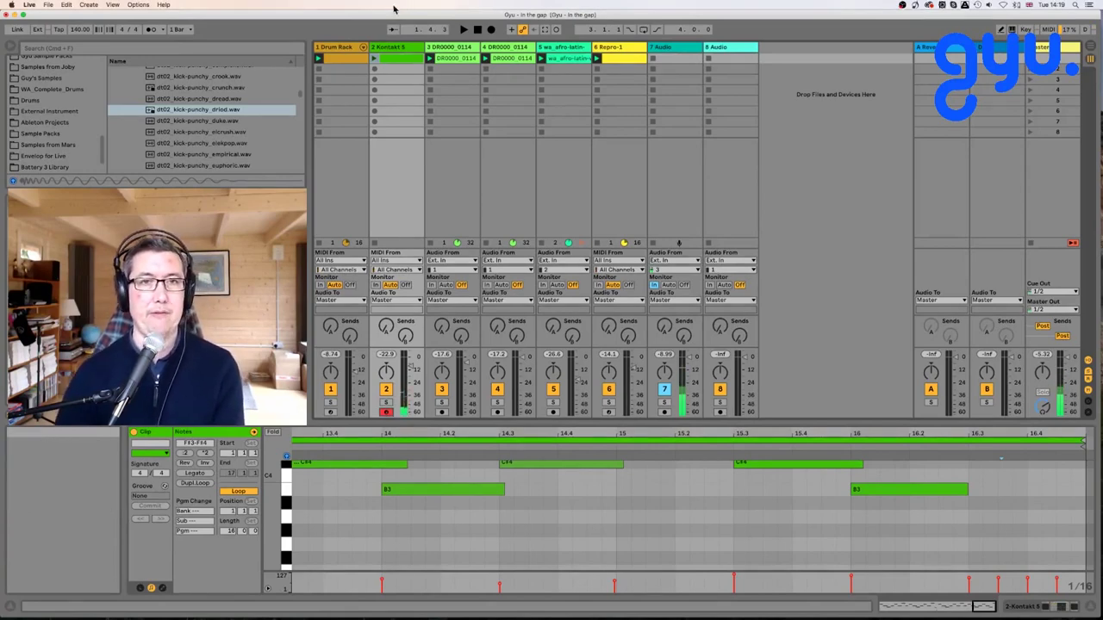
pyautogui.moveTo(274, 486)
pyautogui.mouseDown()
pyautogui.moveTo(231, 487)
pyautogui.moveTo(276, 487)
pyautogui.mouseUp()
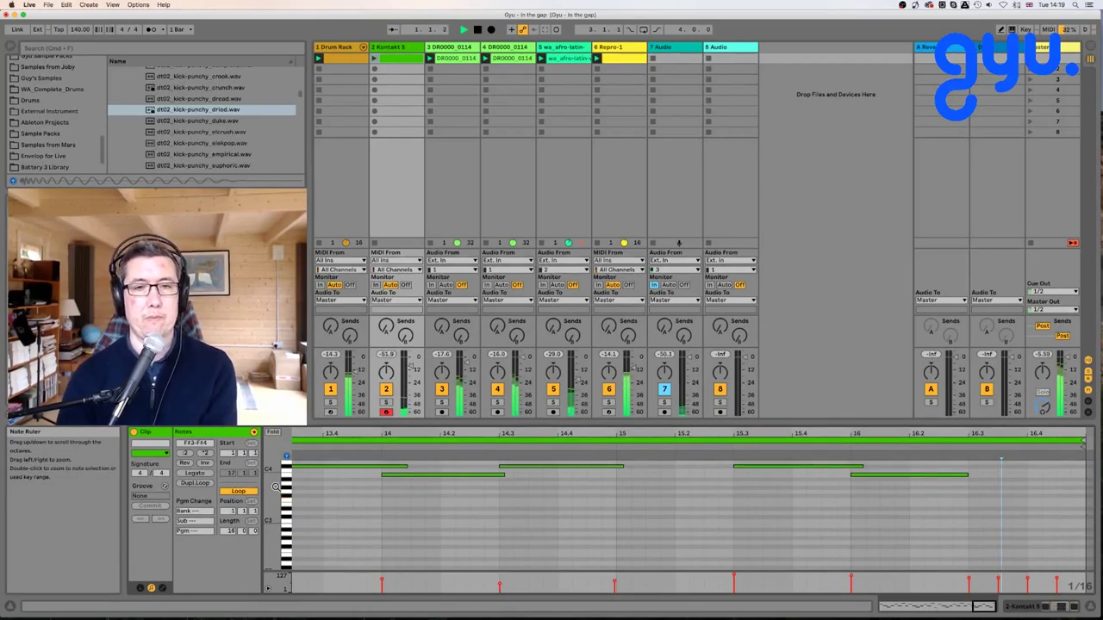
pyautogui.press('space')
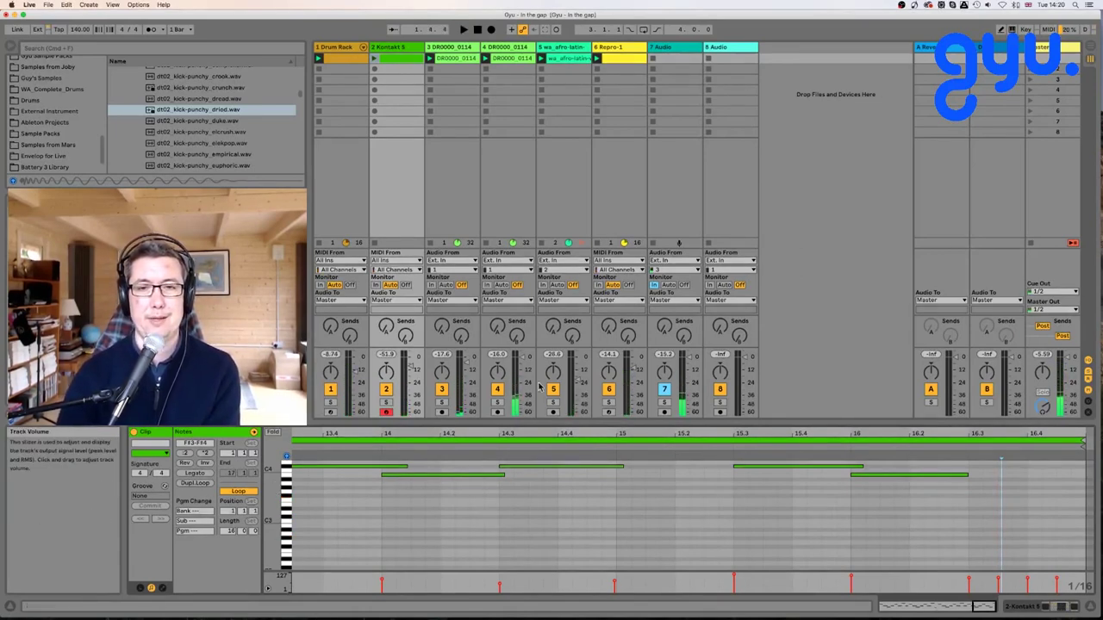
pyautogui.press('space')
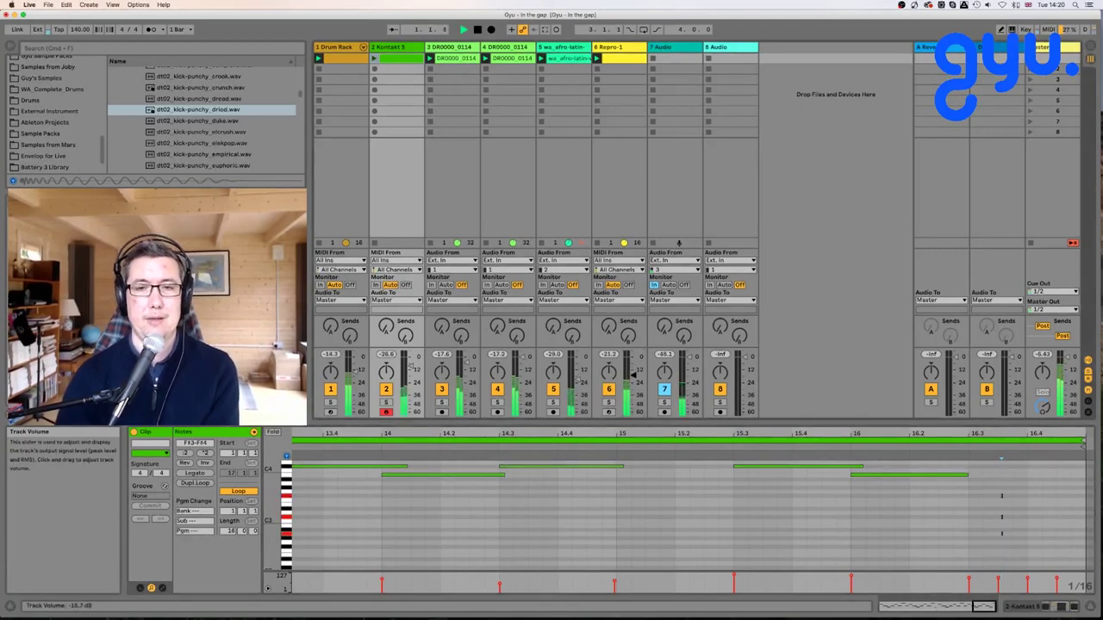
pyautogui.press('space')
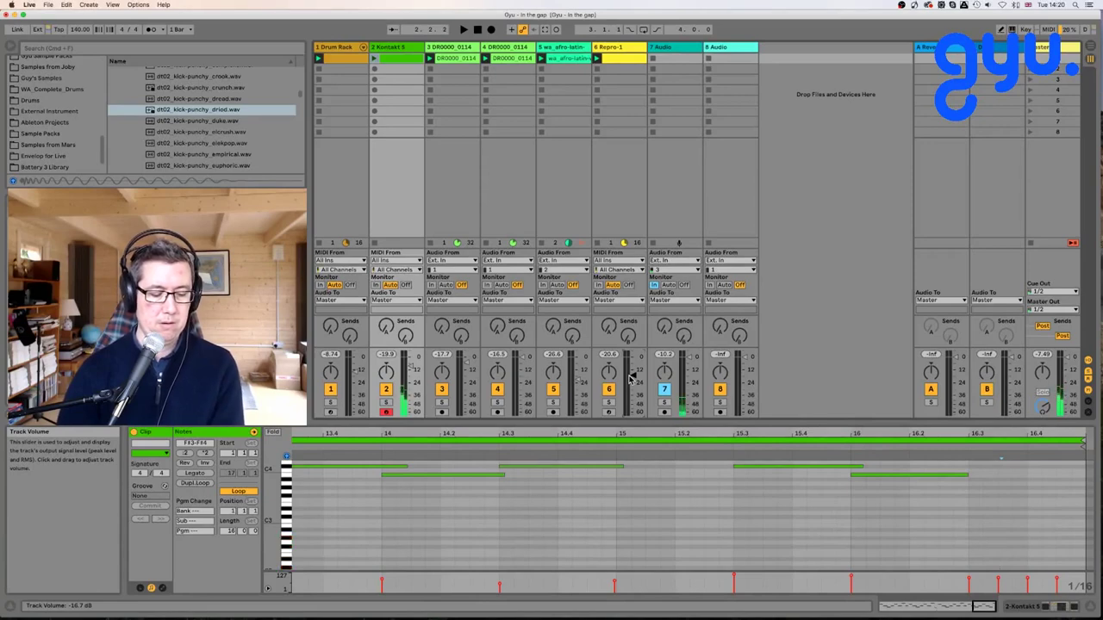
# Mute the Drum Rack and Repro-1 tracks and record a four-bar melody into Kontakt 5's second clip slot.
pyautogui.click(330, 390)
pyautogui.click(330, 390)
pyautogui.click(607, 392)
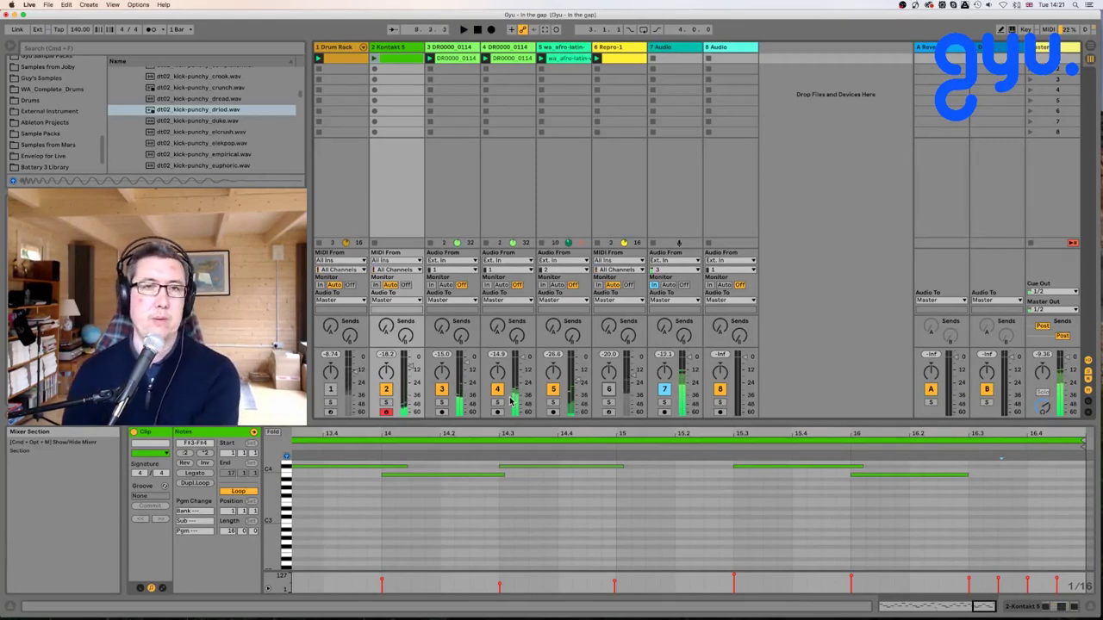
pyautogui.click(374, 69)
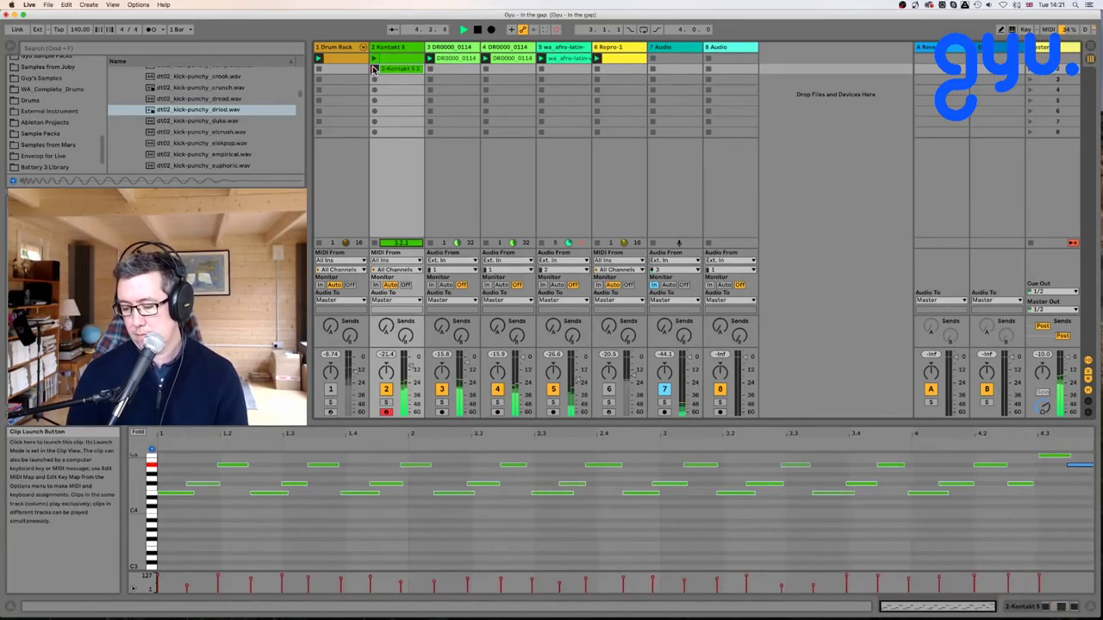
pyautogui.click(374, 69)
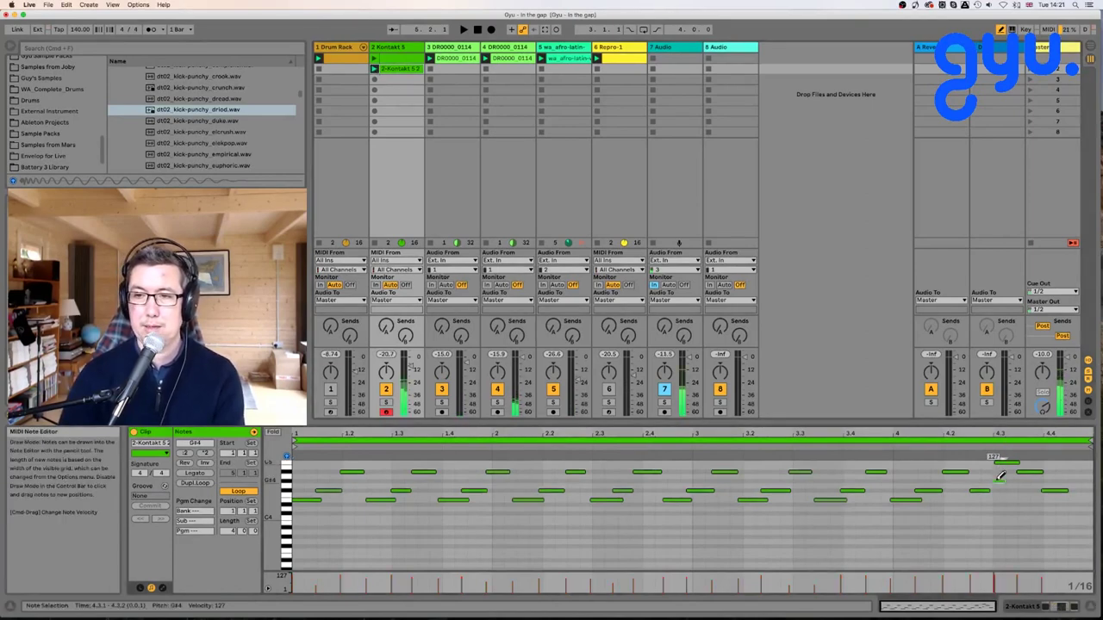
# Remove the stray G#4 note at 4.3.1, raise the C5 note there to C#5, and play the new clip.
pyautogui.click(999, 477)
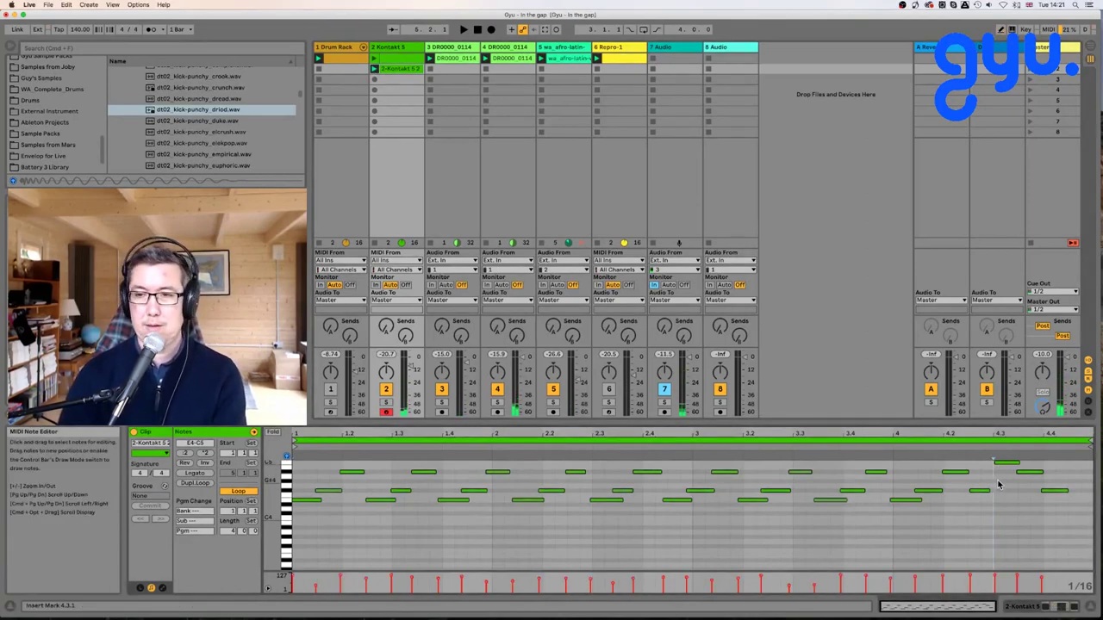
pyautogui.scroll(1, 998, 444)
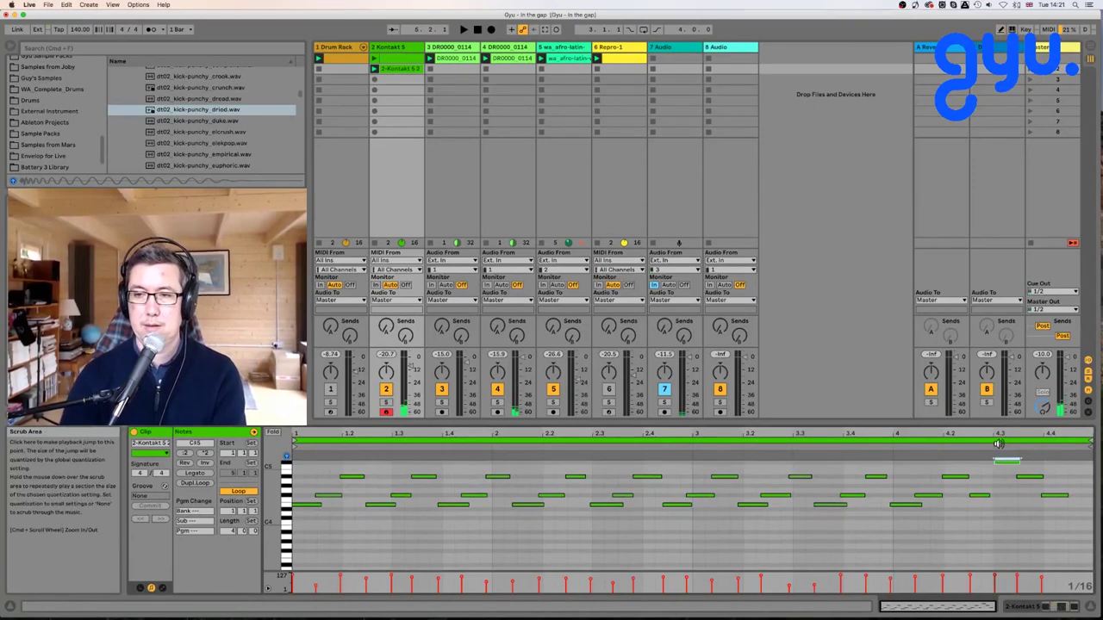
pyautogui.click(891, 448)
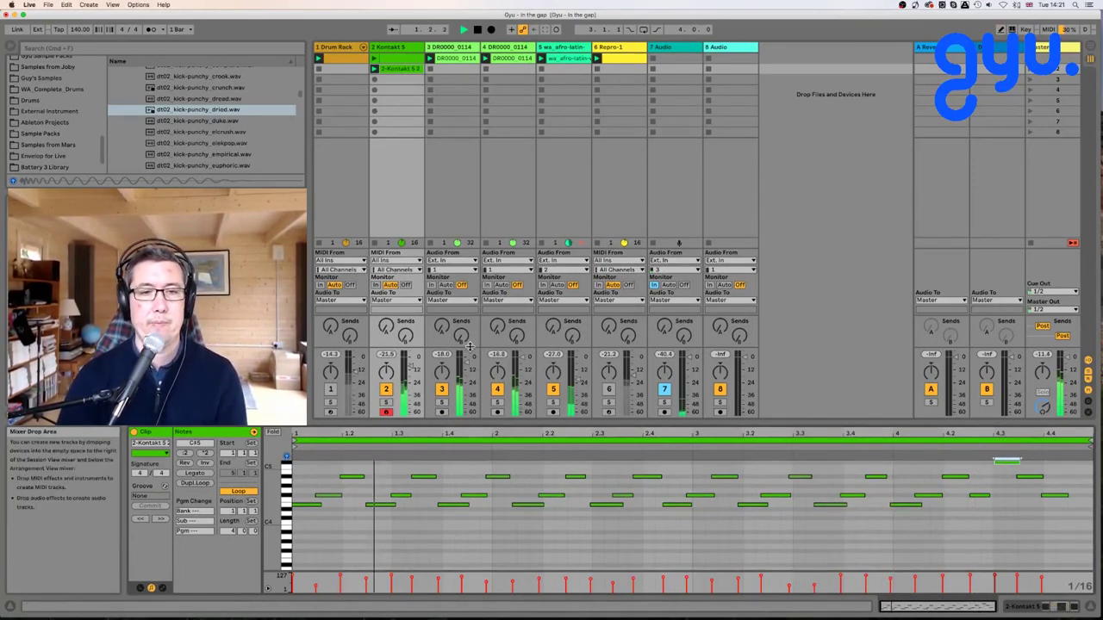
pyautogui.click(300, 503)
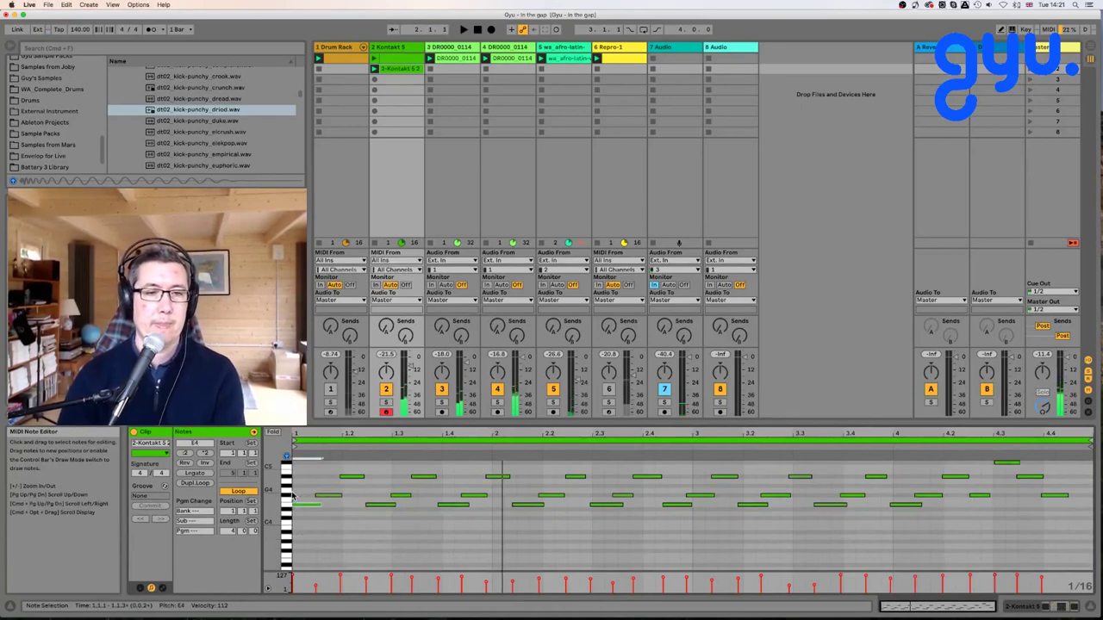
pyautogui.press('space')
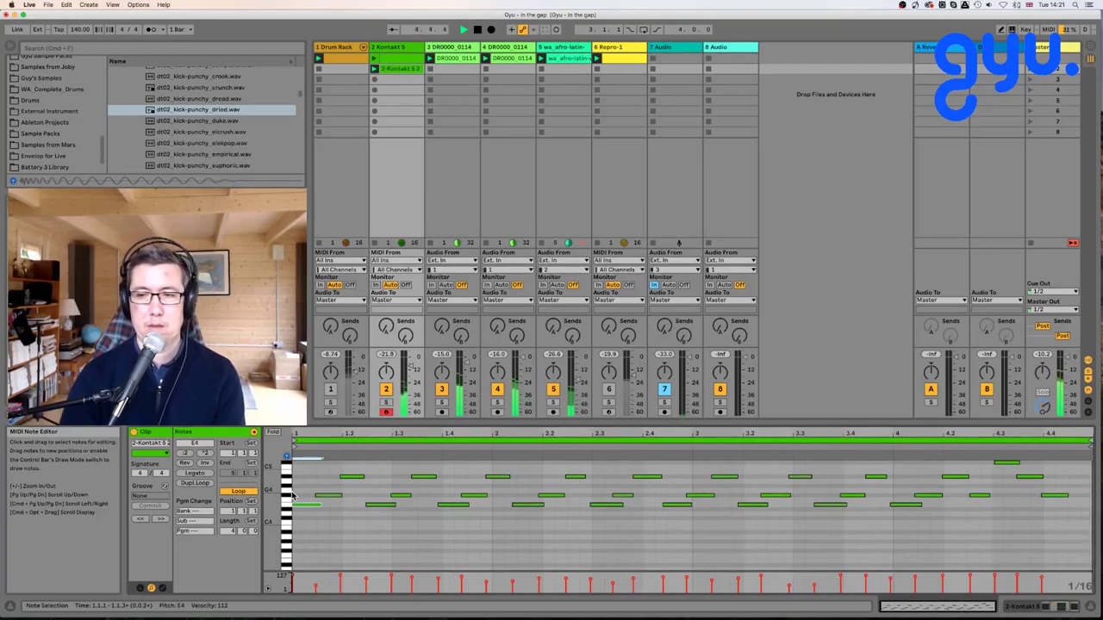
# Duplicate the last note of the Kontakt 5 melody, raise the copy to A#4 and extend it to the clip's end.
pyautogui.click(1056, 496)
pyautogui.press('super+d')
pyautogui.press('Up')
pyautogui.press('Up')
pyautogui.press('Up')
pyautogui.press('Up')
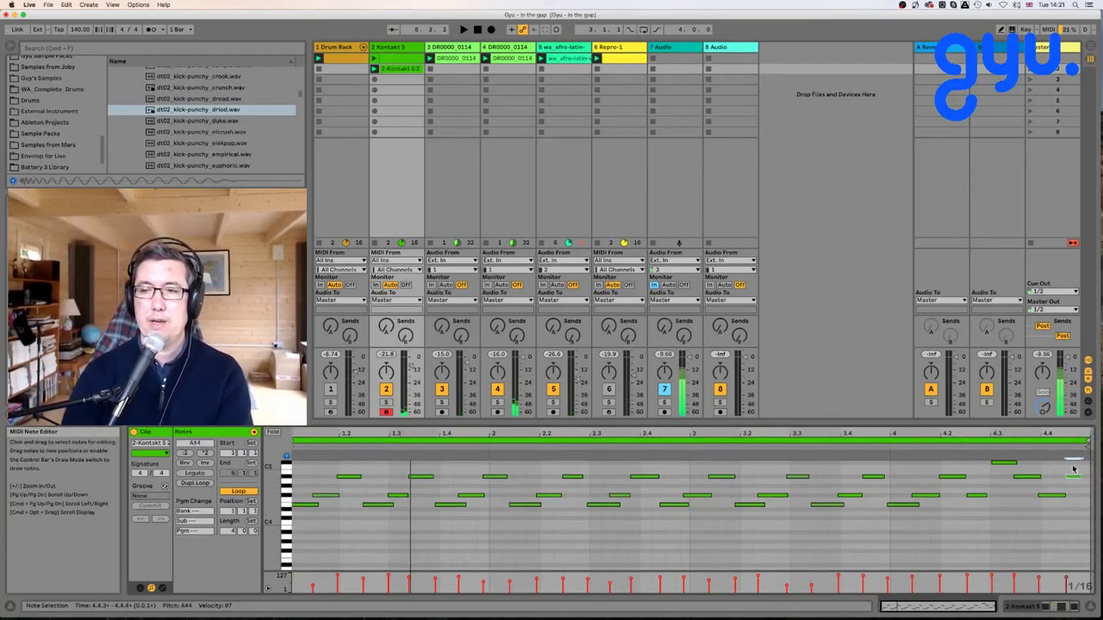
pyautogui.click(1082, 478)
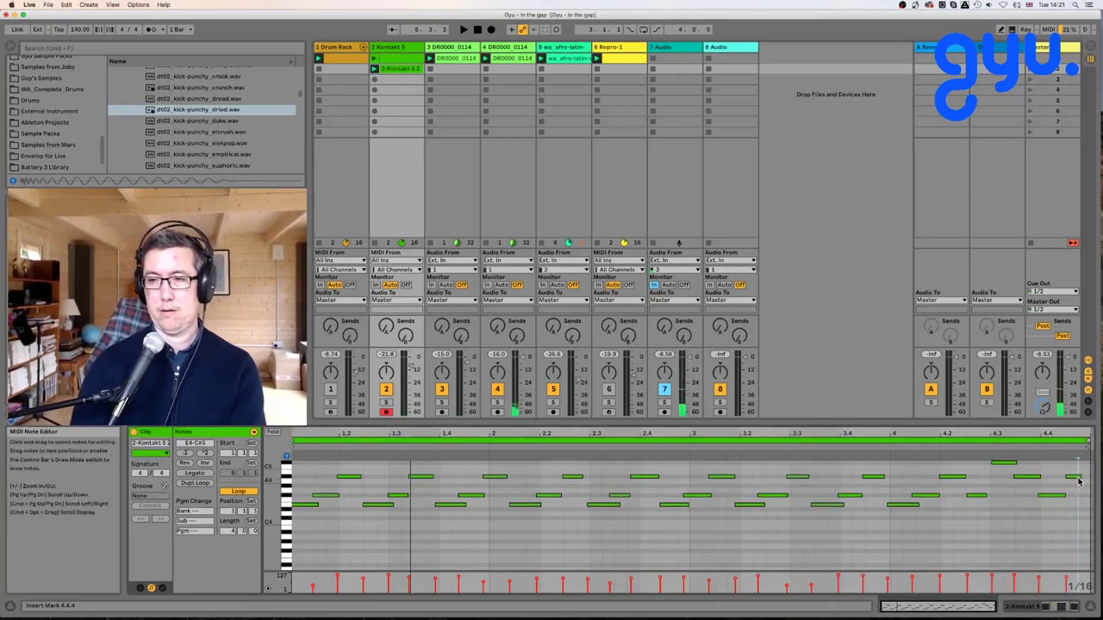
pyautogui.click(1076, 477)
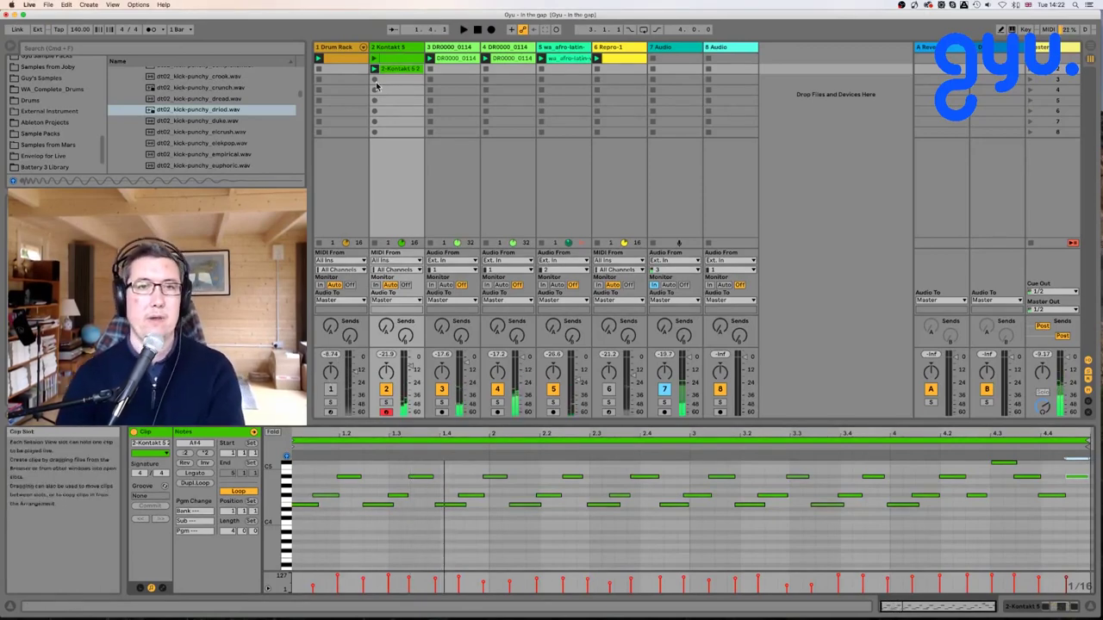
# Stop the playing Kontakt 5 clip and delete the one-bar chord take in the track's third slot.
pyautogui.click(374, 244)
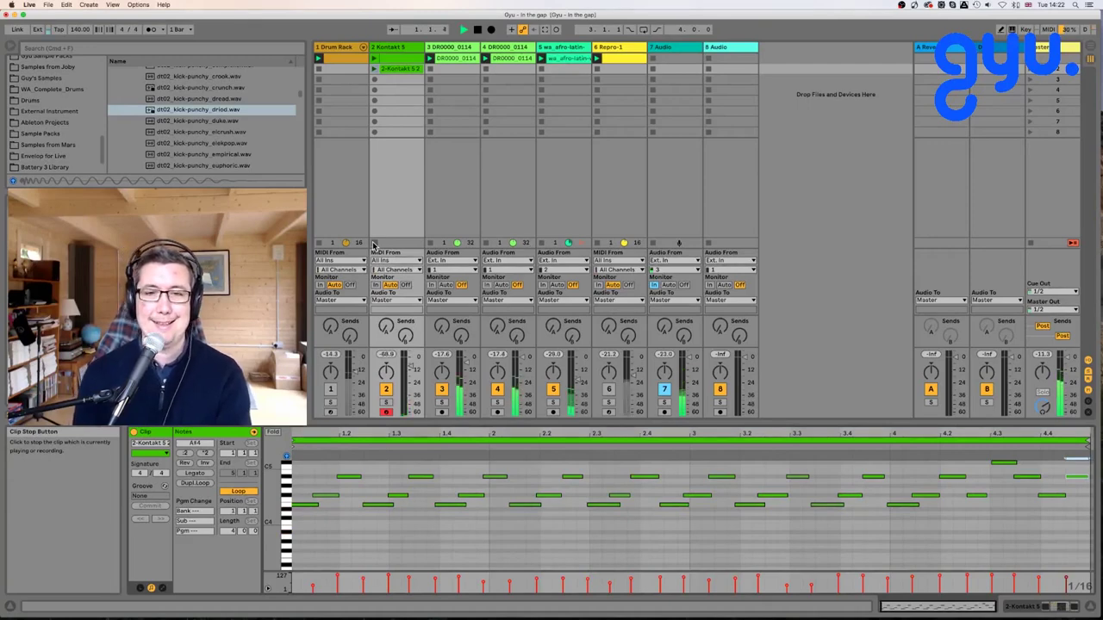
pyautogui.click(545, 31)
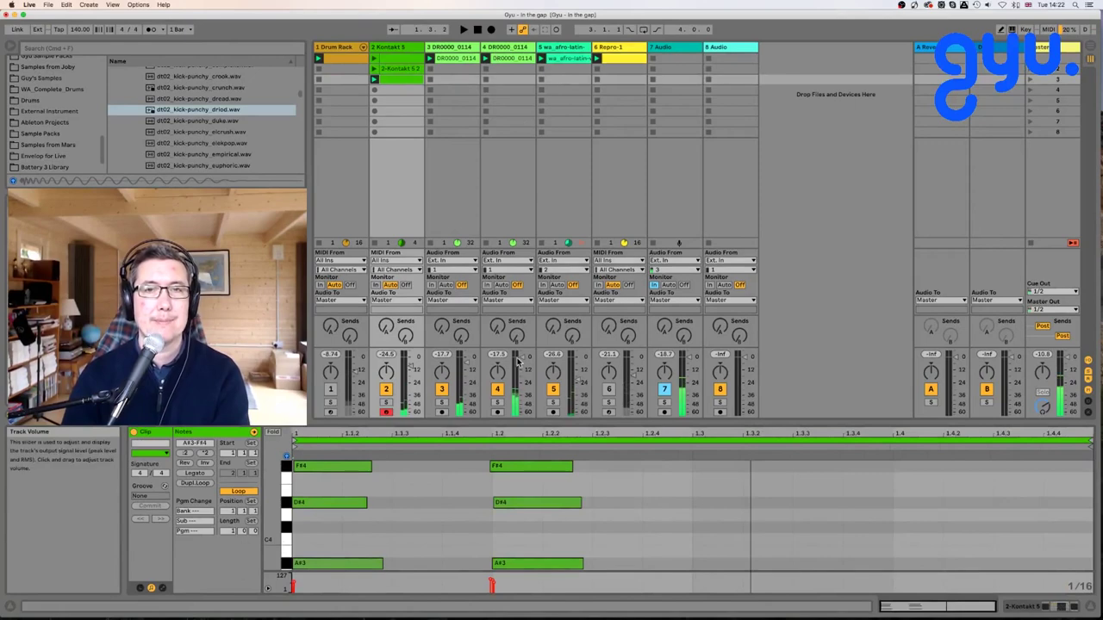
pyautogui.press('Delete')
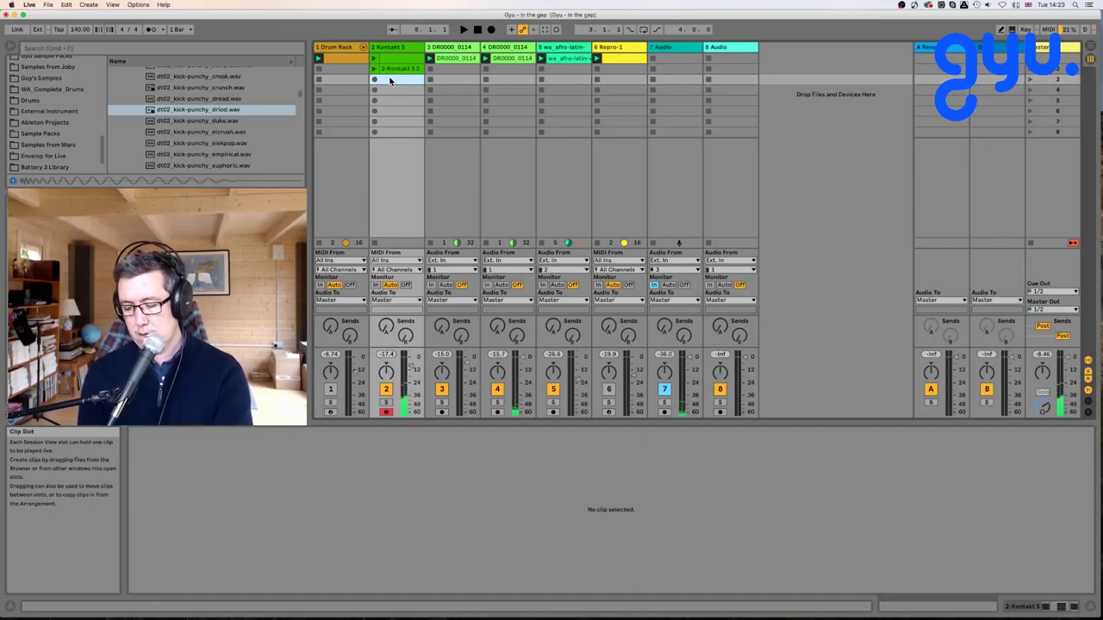
# Record a four-bar chord clip into Kontakt 5's third clip slot and play it back.
pyautogui.press('space')
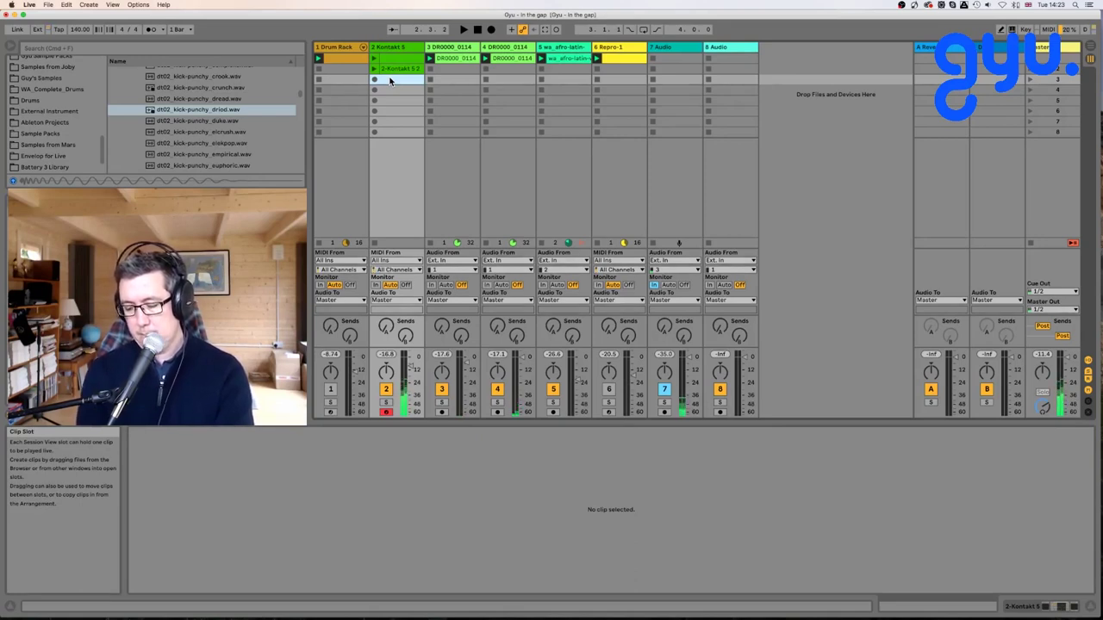
pyautogui.click(374, 80)
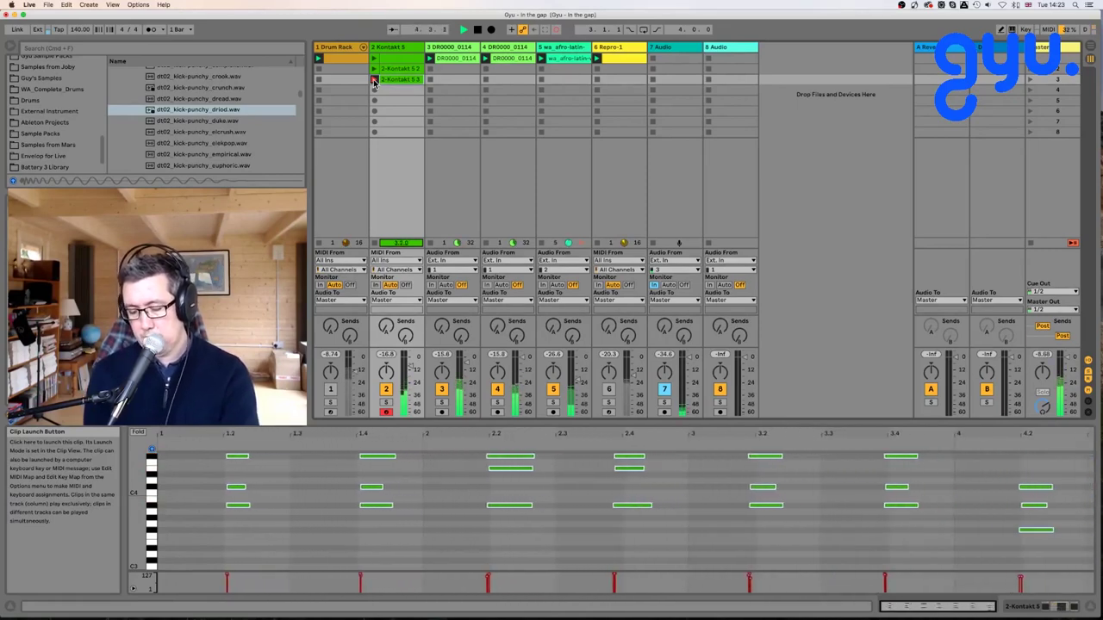
pyautogui.click(373, 82)
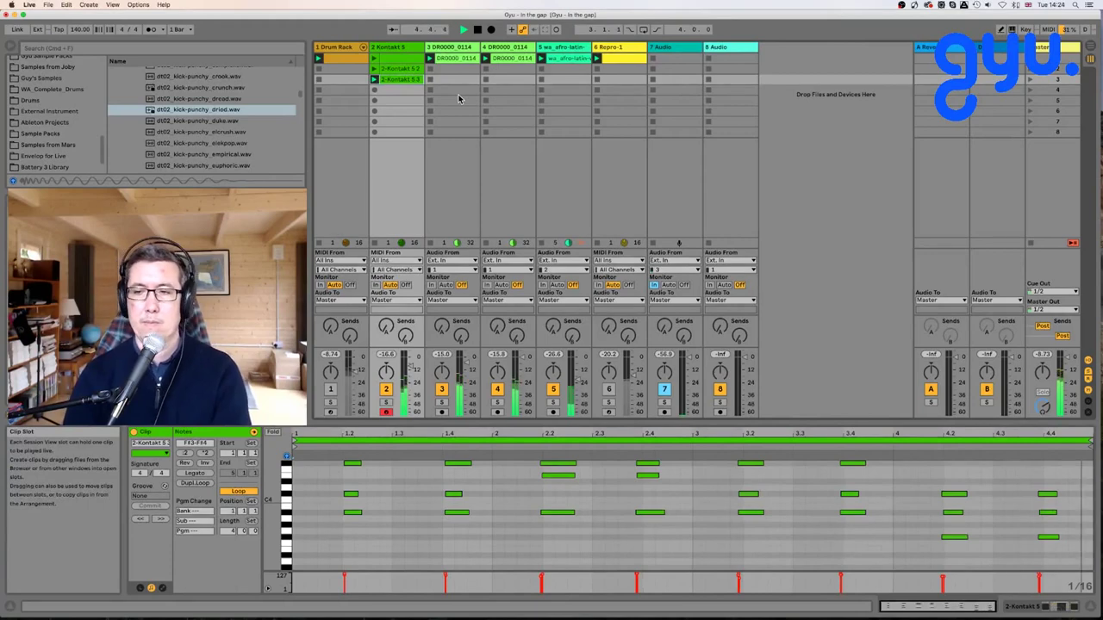
# Duplicate the Kontakt 5 track with all its clips.
pyautogui.click(402, 49)
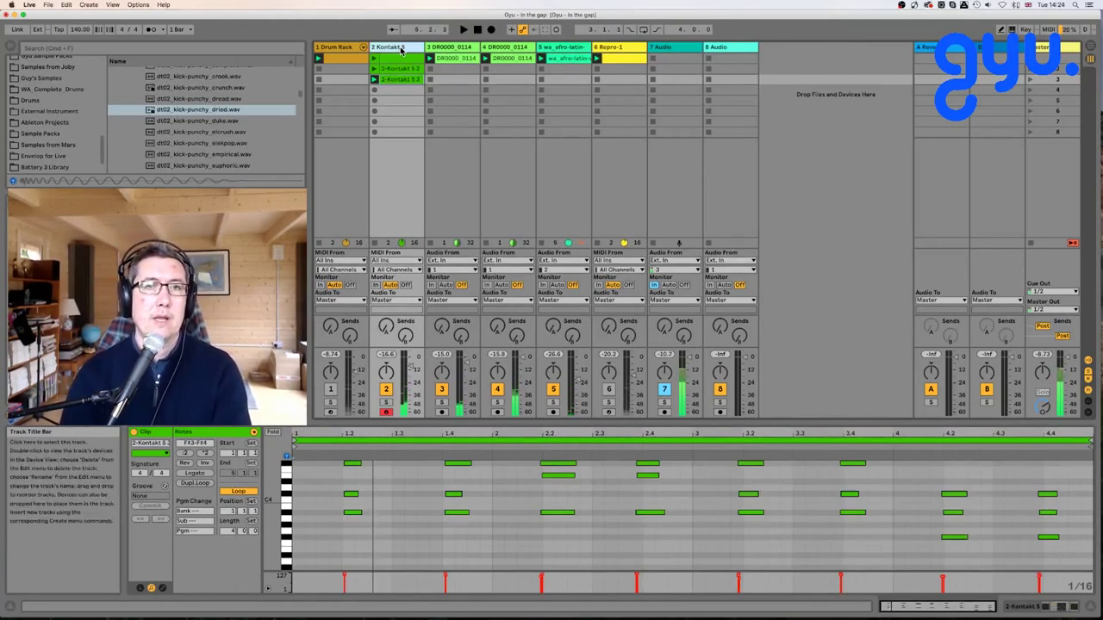
pyautogui.press('super+d')
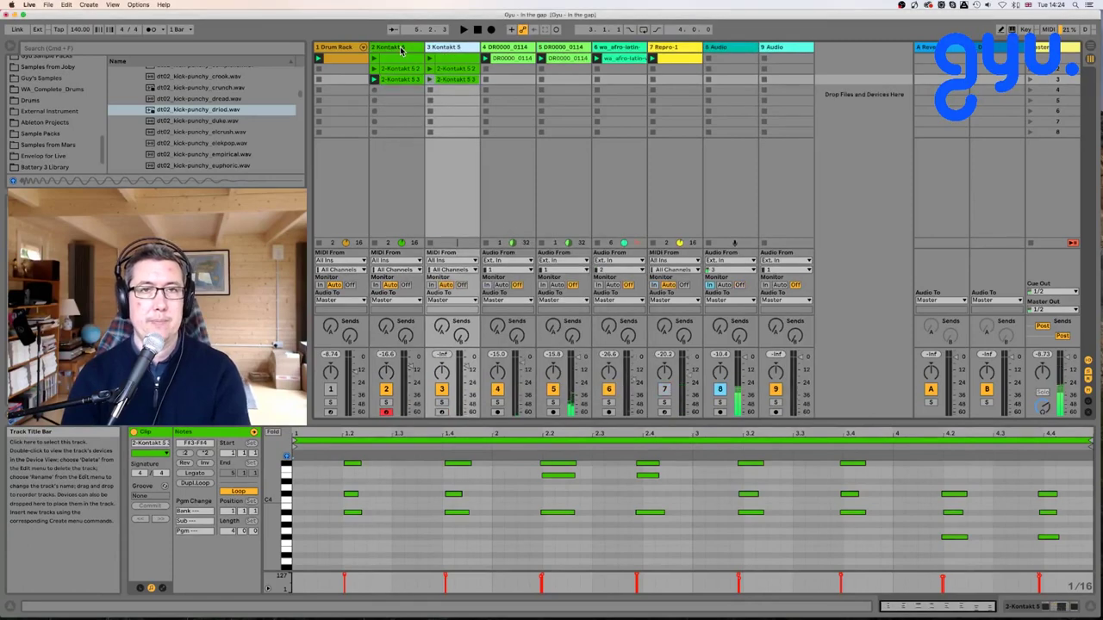
pyautogui.click(450, 69)
pyautogui.click(451, 100)
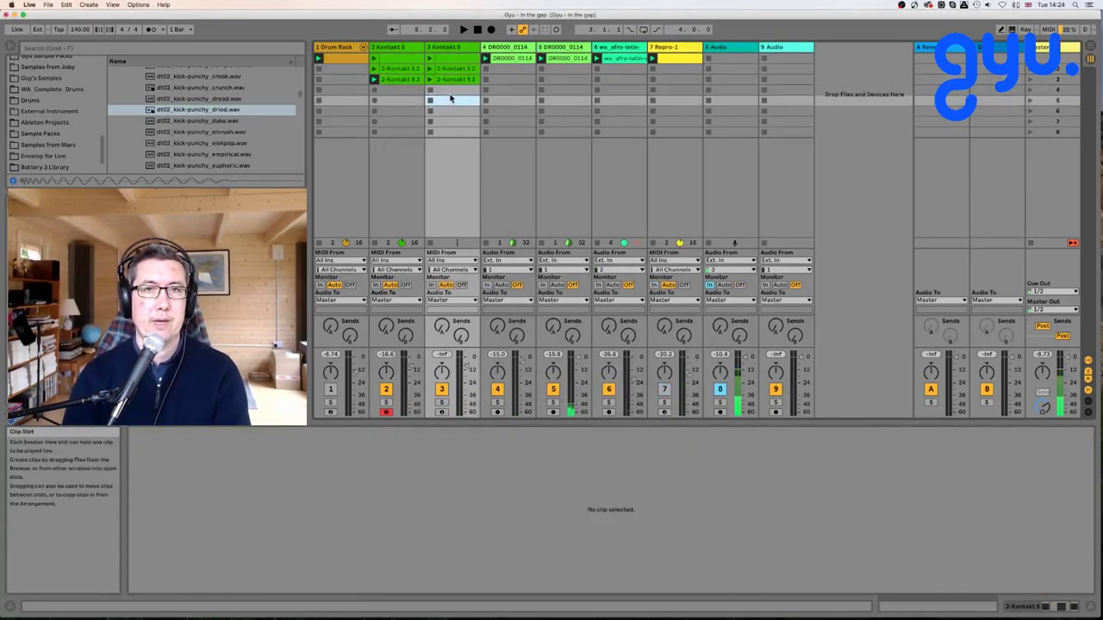
# Delete the third clip from the original Kontakt 5 track and the first two clips from the duplicate.
pyautogui.click(413, 79)
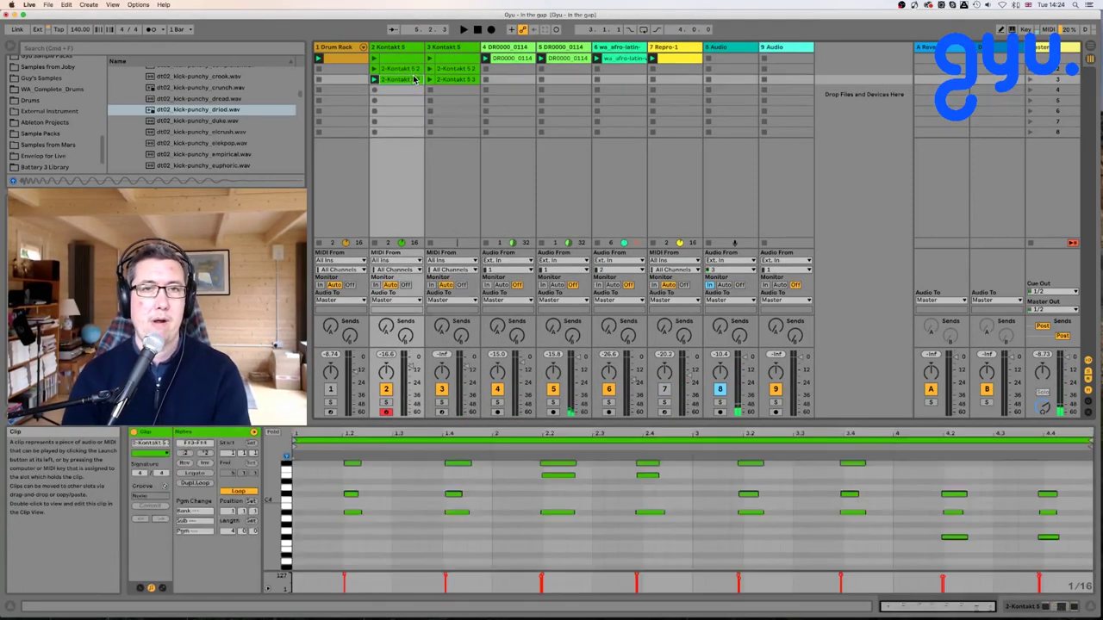
pyautogui.press('Delete')
pyautogui.click(449, 72)
pyautogui.press('Delete')
pyautogui.click(449, 59)
pyautogui.press('Delete')
# Turn off the Delay on the duplicated Kontakt 5 track and launch its chord clip.
pyautogui.doubleClick(449, 50)
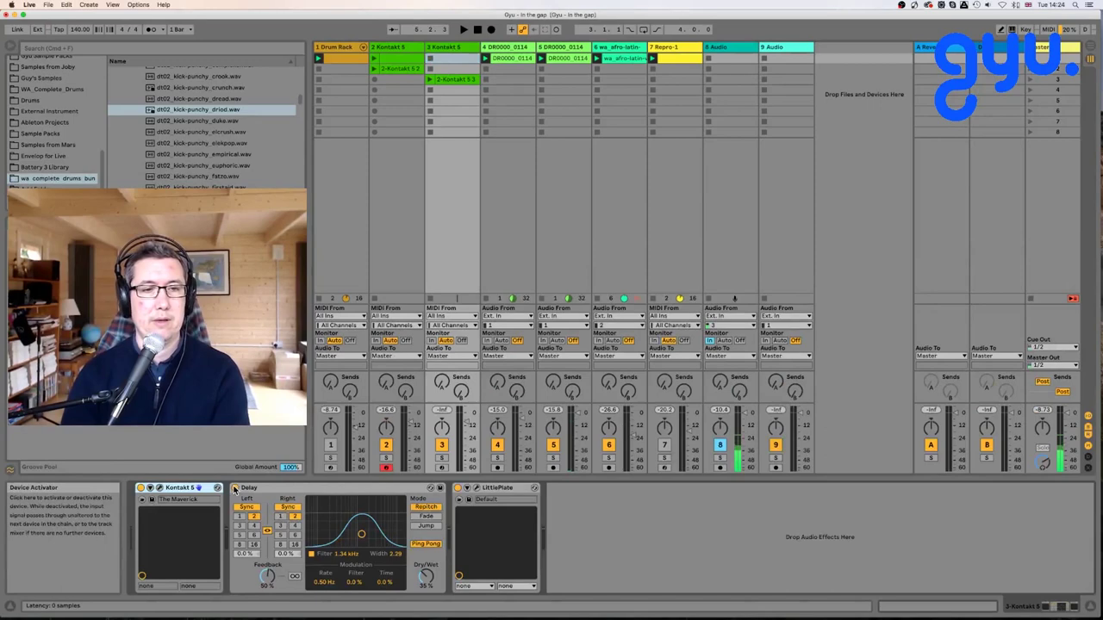
pyautogui.click(234, 488)
pyautogui.click(431, 79)
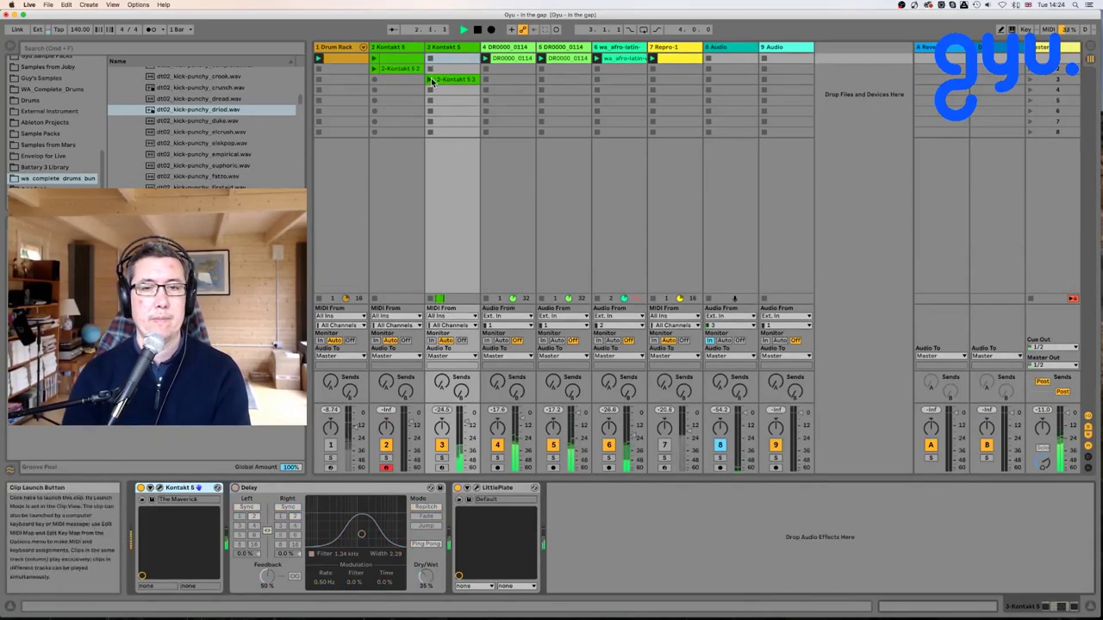
pyautogui.click(435, 80)
pyautogui.press('space')
pyautogui.click(431, 79)
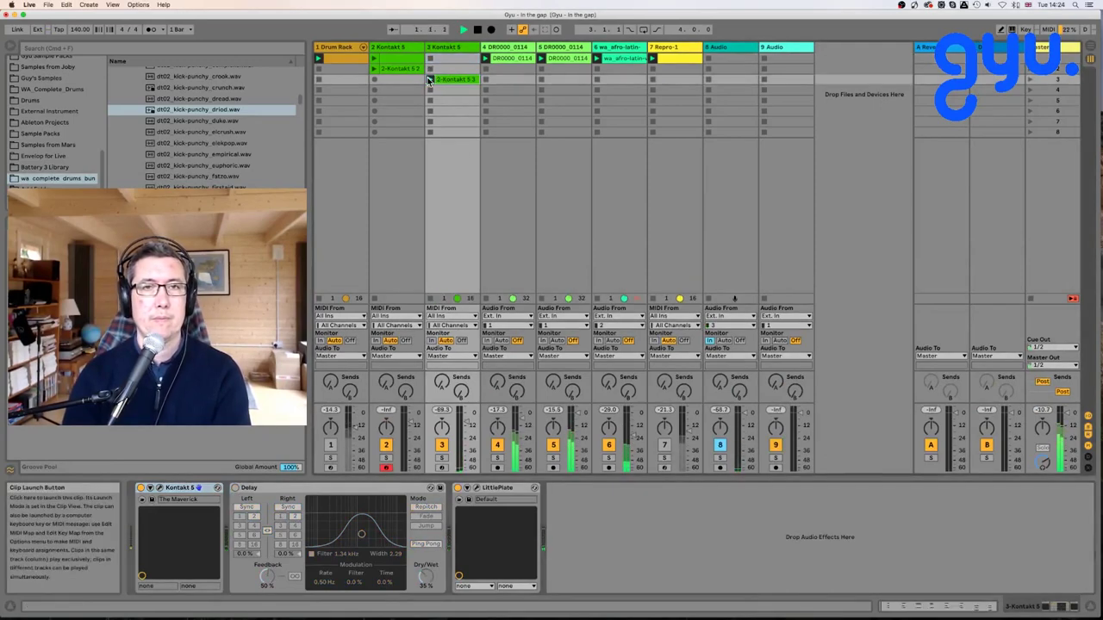
pyautogui.press('Tab')
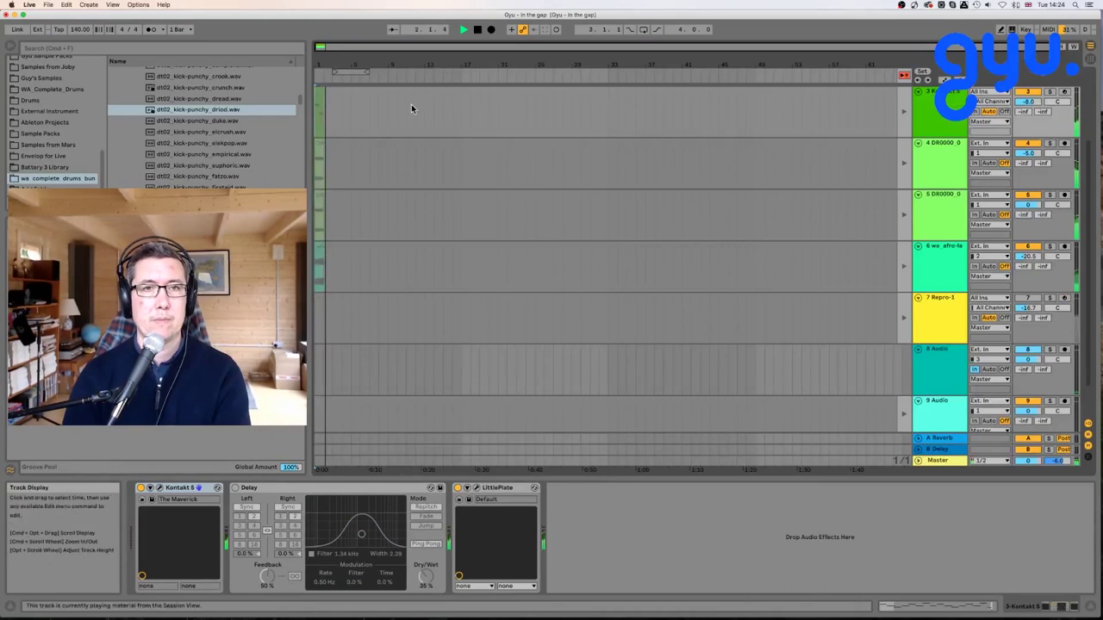
pyautogui.press('space')
pyautogui.moveTo(392, 262); pyautogui.dragTo(169, 46)
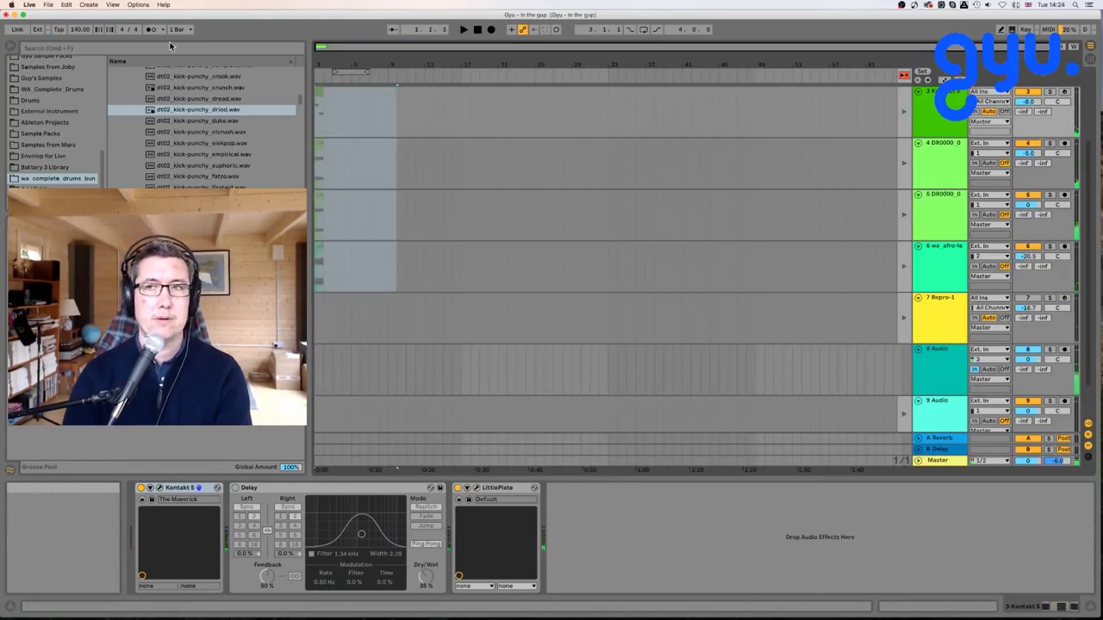
pyautogui.press('space')
pyautogui.press('Tab')
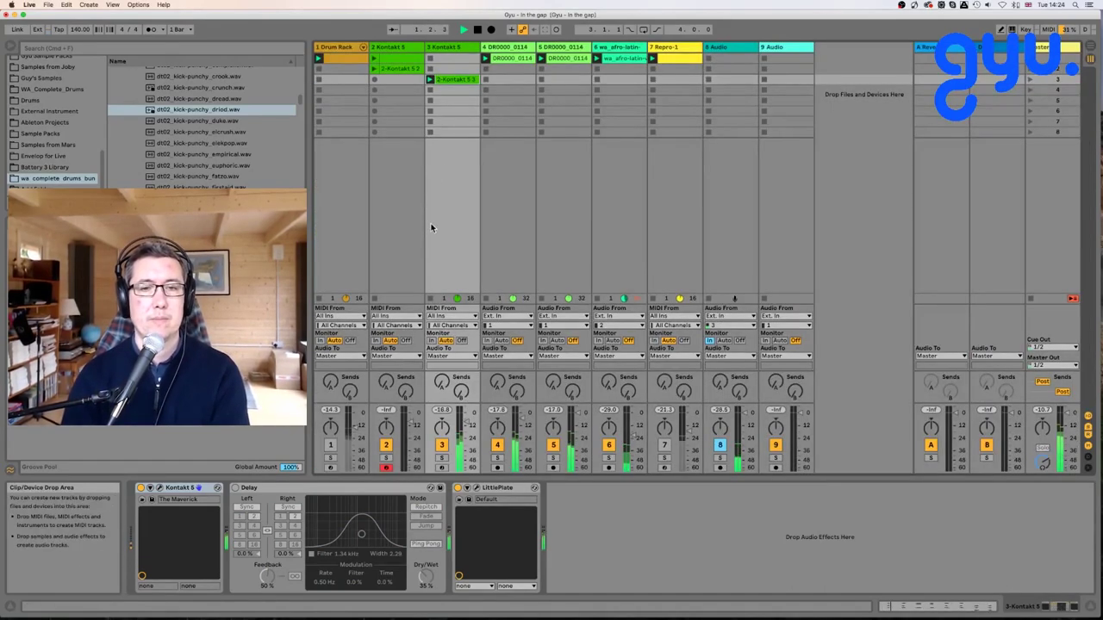
# Unmute the Drum Rack and Repro-1 tracks and mute the first DR0000_0114 track.
pyautogui.click(498, 445)
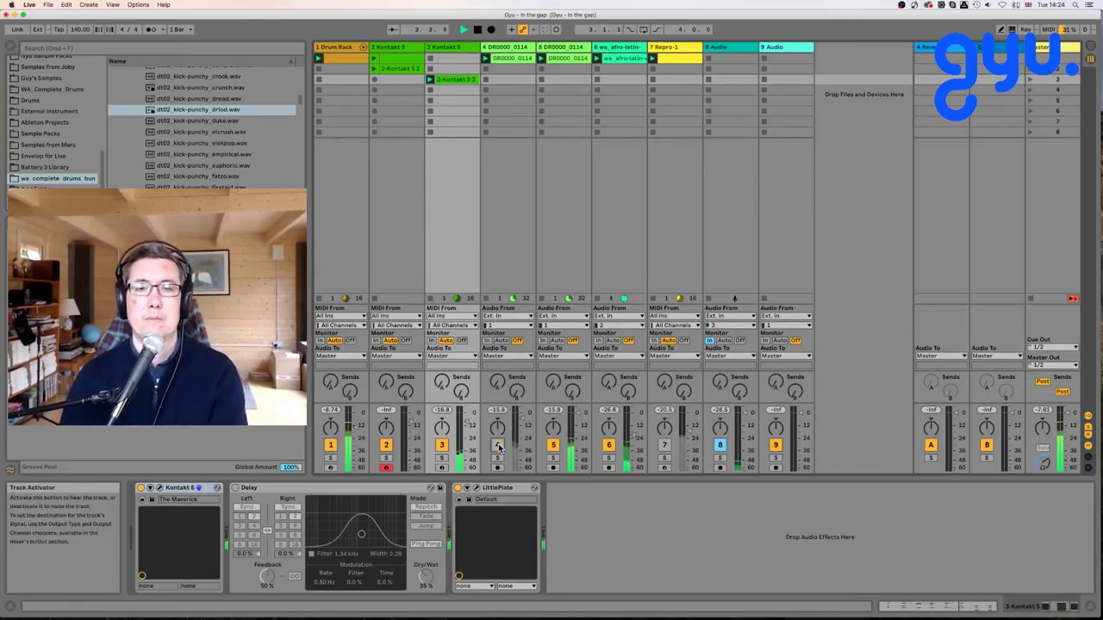
pyautogui.click(665, 446)
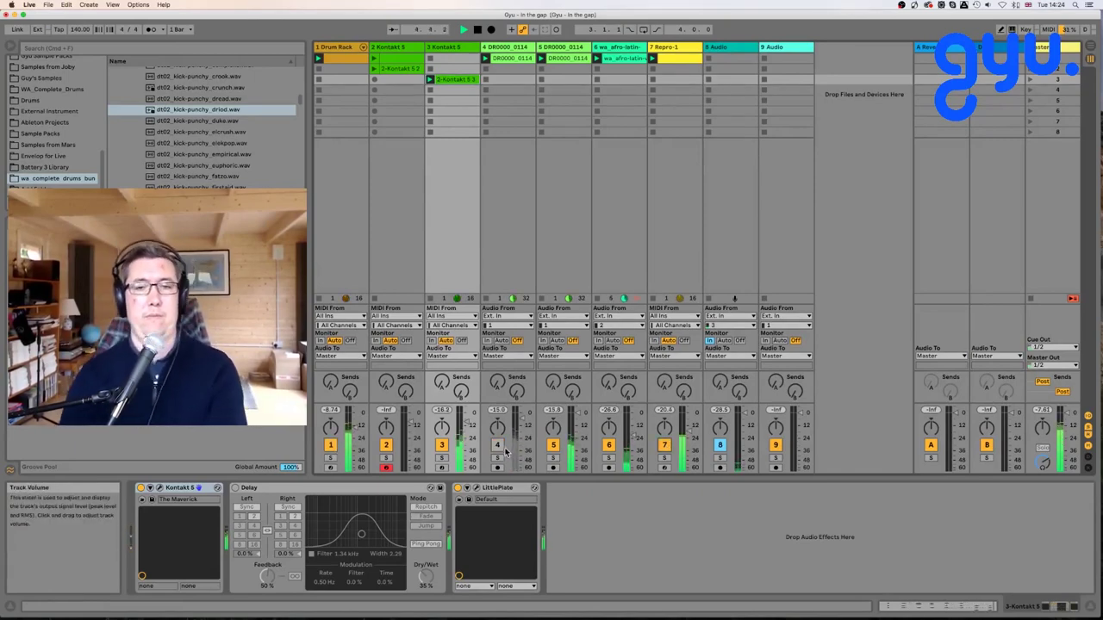
pyautogui.click(497, 445)
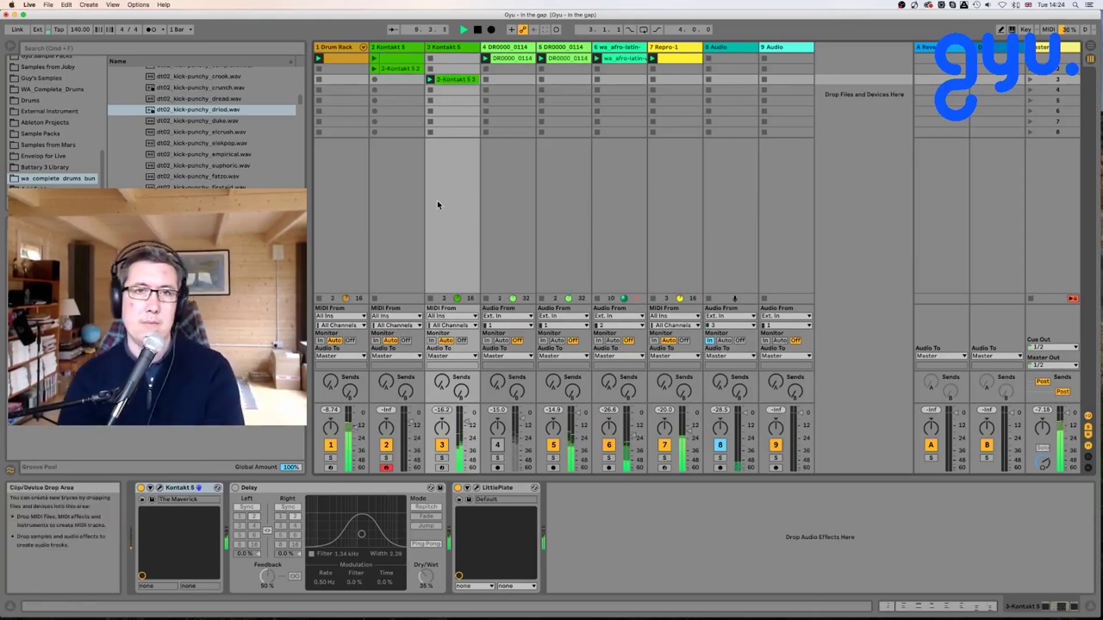
# Audition the original Kontakt 5 track's first and second clips over the chord clip, ending with that track stopped.
pyautogui.click(372, 72)
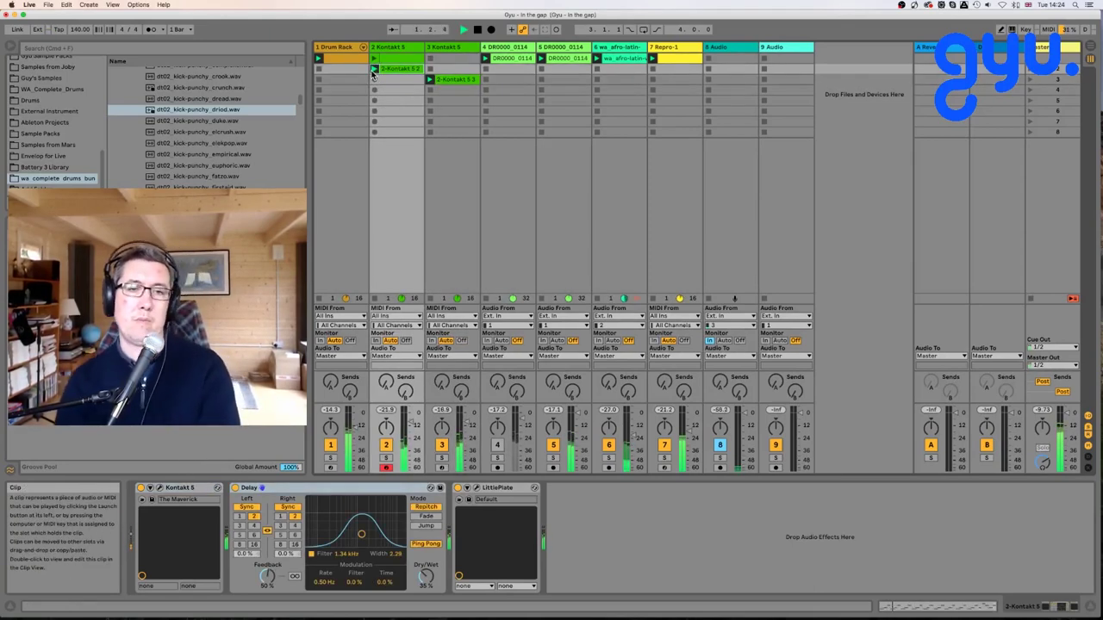
pyautogui.press('space')
pyautogui.click(375, 60)
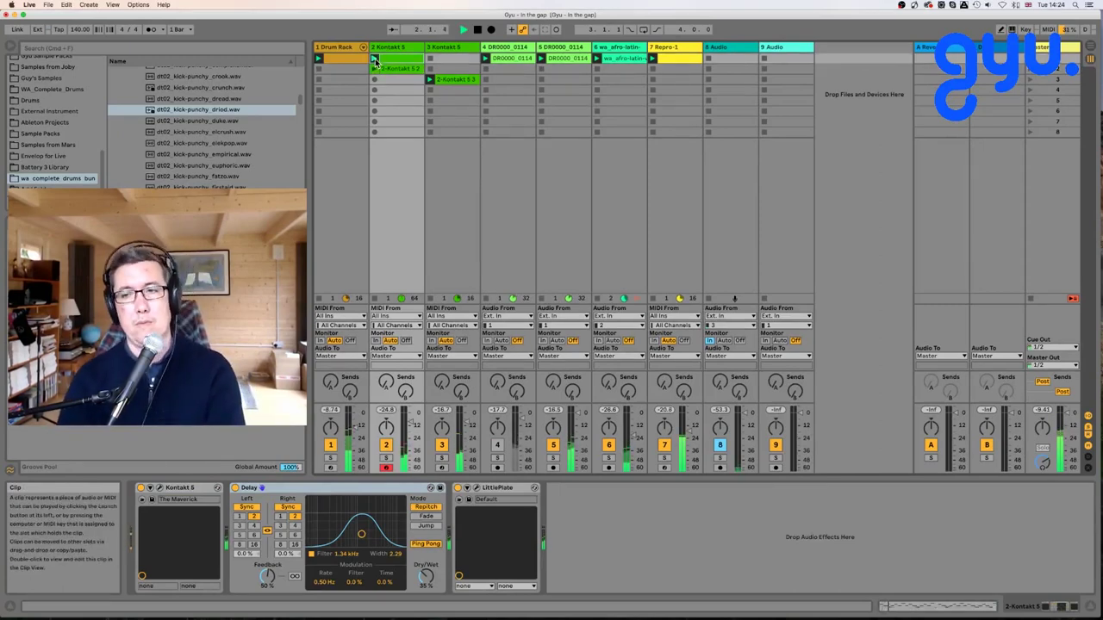
pyautogui.click(374, 69)
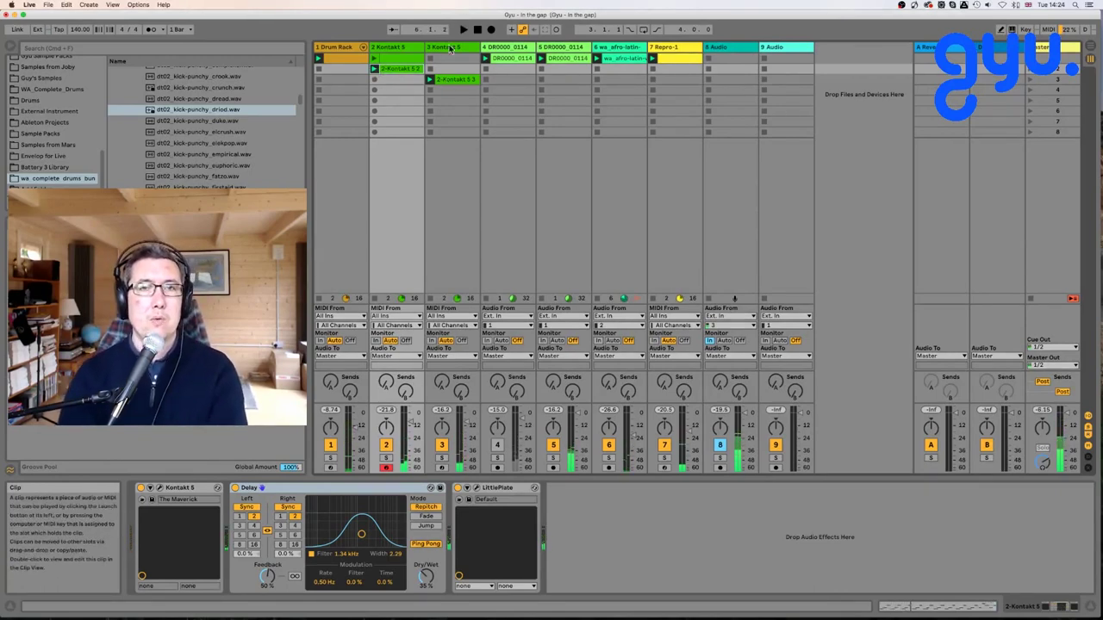
pyautogui.click(376, 301)
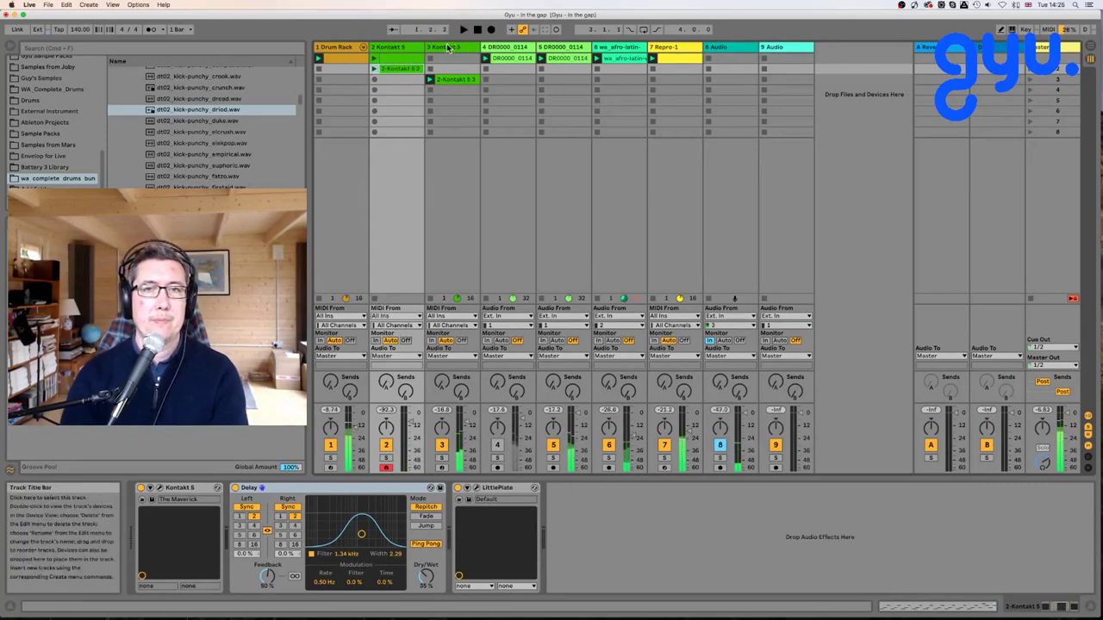
# Replace The Maverick with The Giant piano in the duplicated track's Kontakt instrument and close the plug-in window.
pyautogui.click(447, 47)
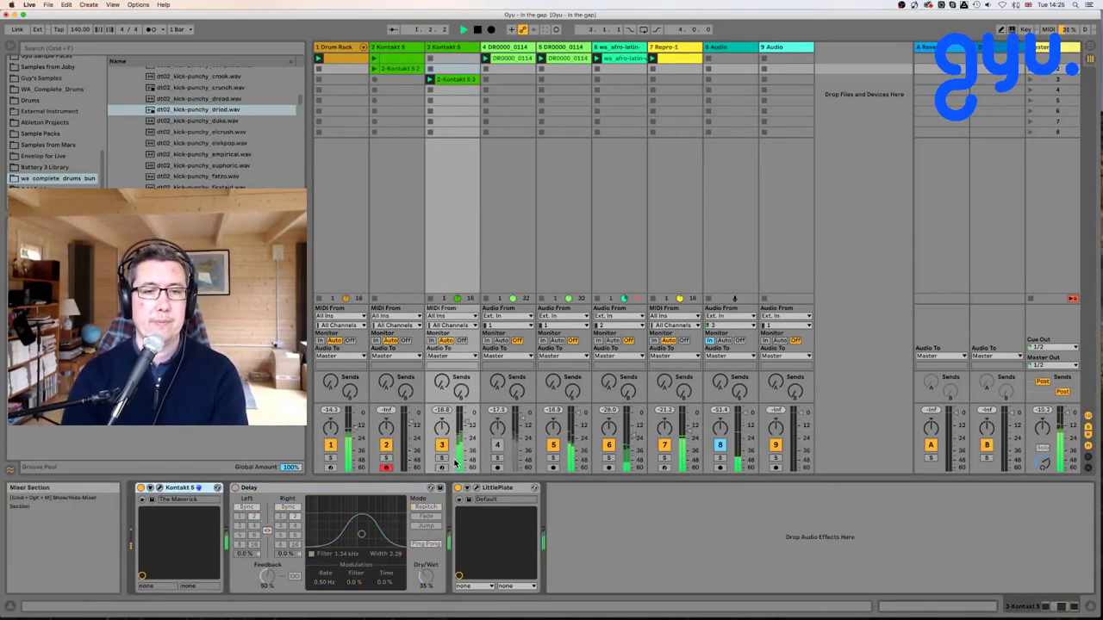
pyautogui.click(159, 489)
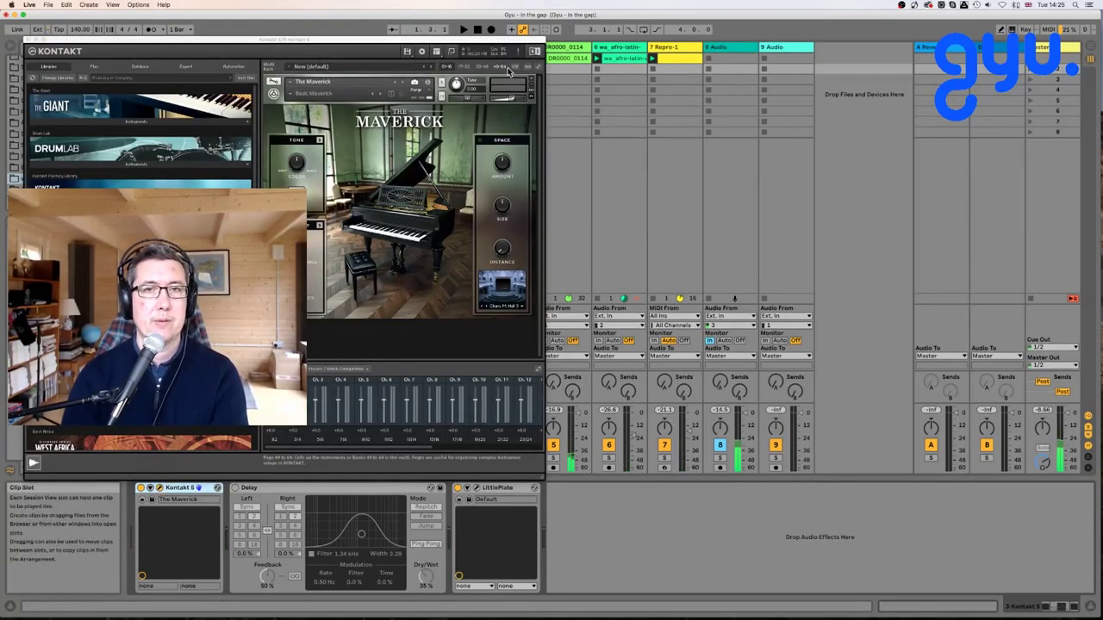
pyautogui.click(531, 81)
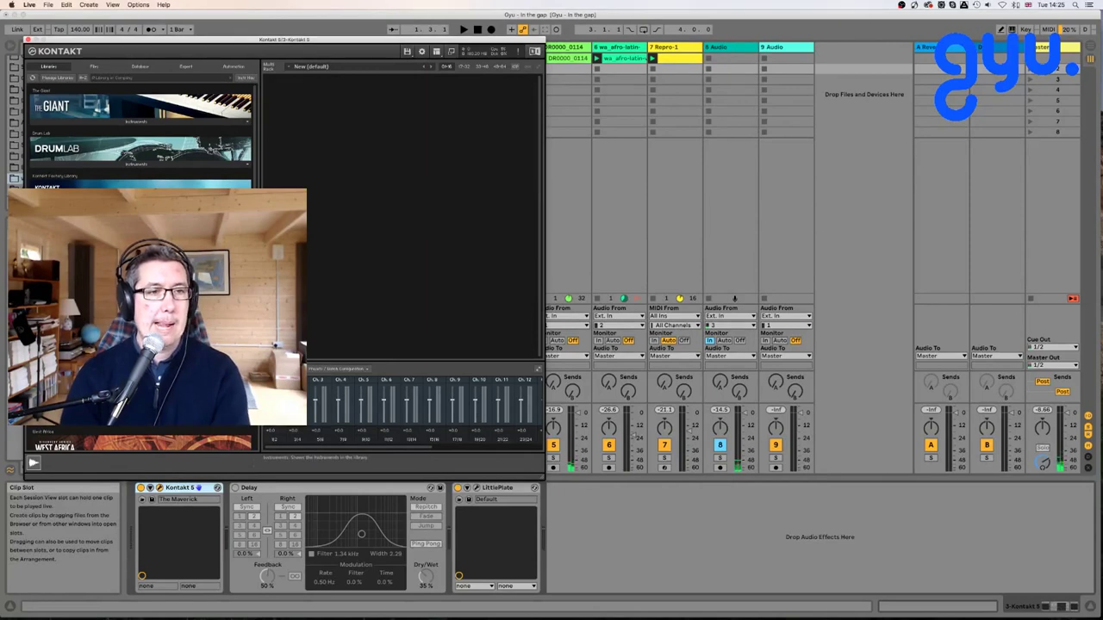
pyautogui.click(125, 121)
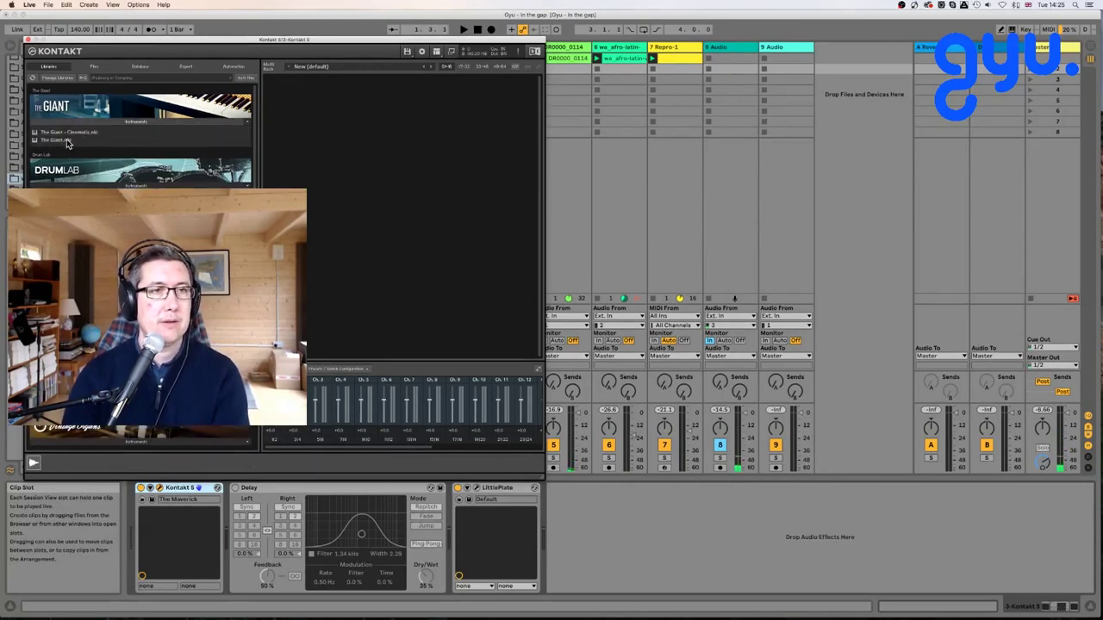
pyautogui.doubleClick(67, 142)
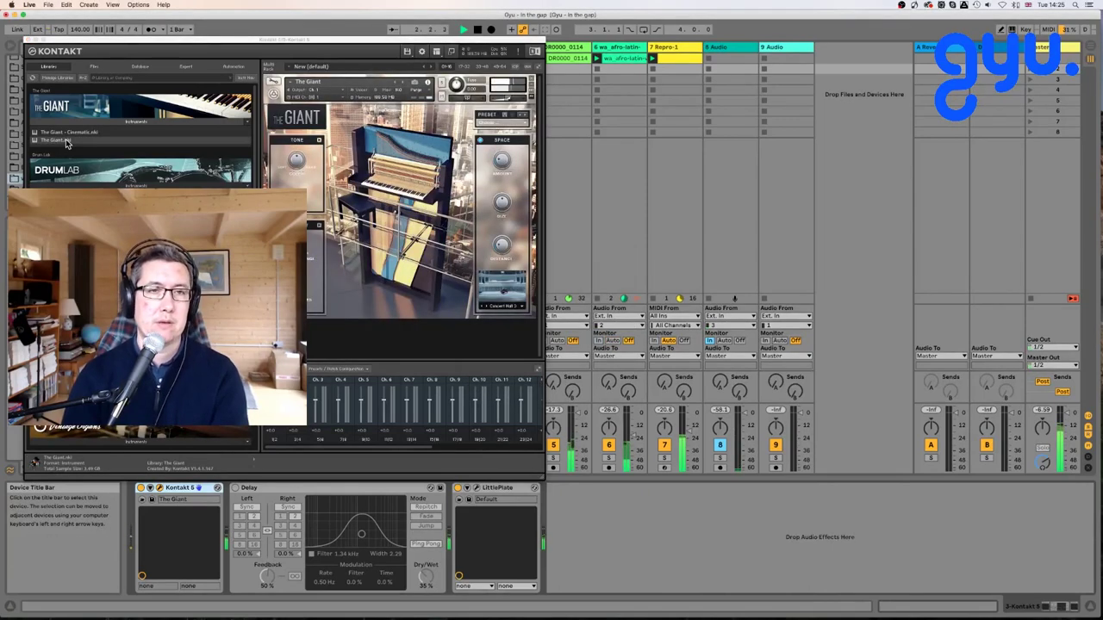
pyautogui.click(210, 488)
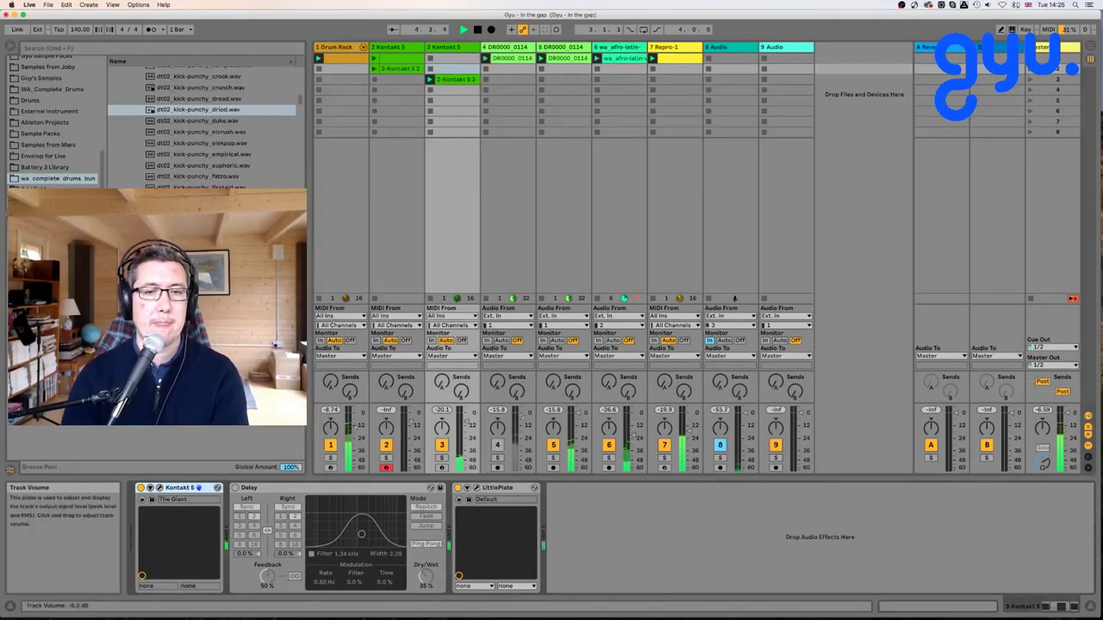
# Listen to the duplicated Kontakt 5 track in solo, release the solo and turn off its LittlePlate reverb.
pyautogui.click(443, 459)
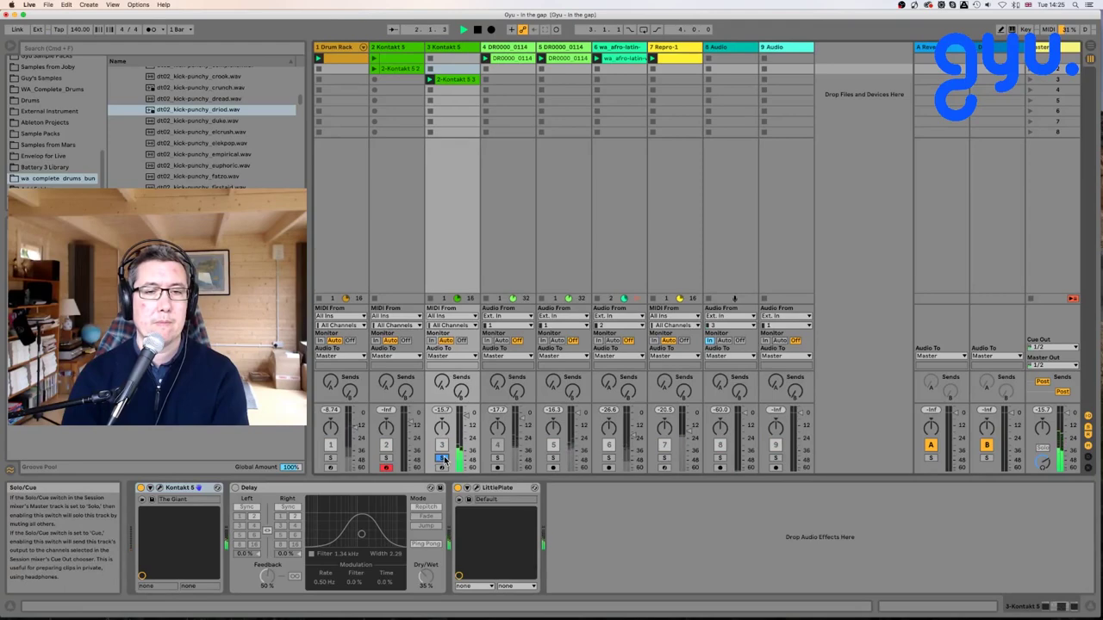
pyautogui.click(443, 458)
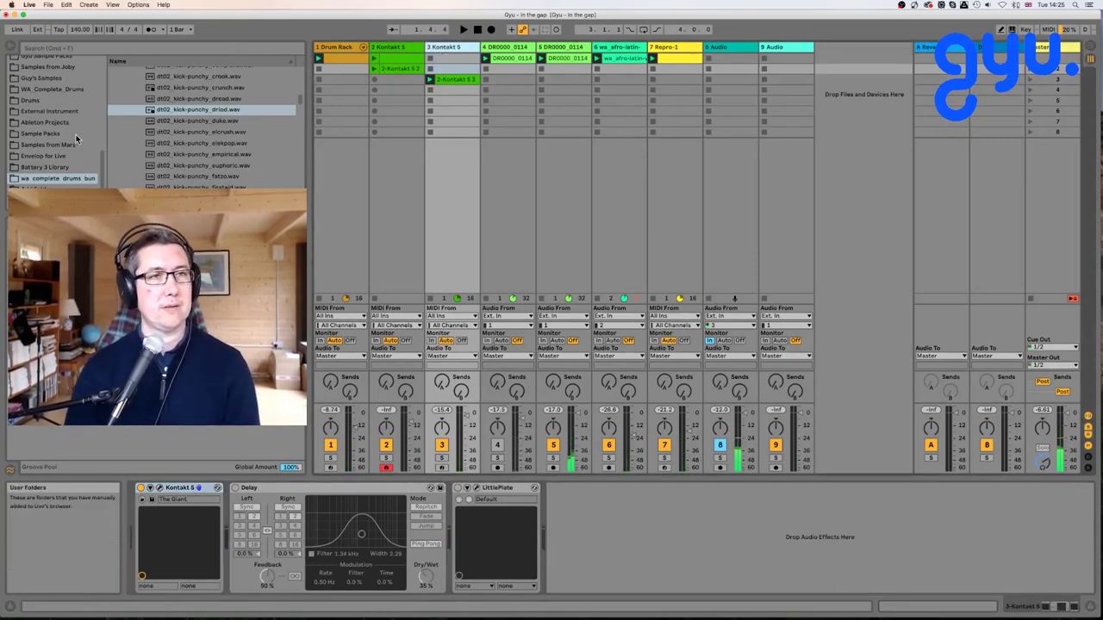
# Show the installed packs in the browser.
pyautogui.scroll(5, 75, 135)
pyautogui.scroll(-5, 76, 136)
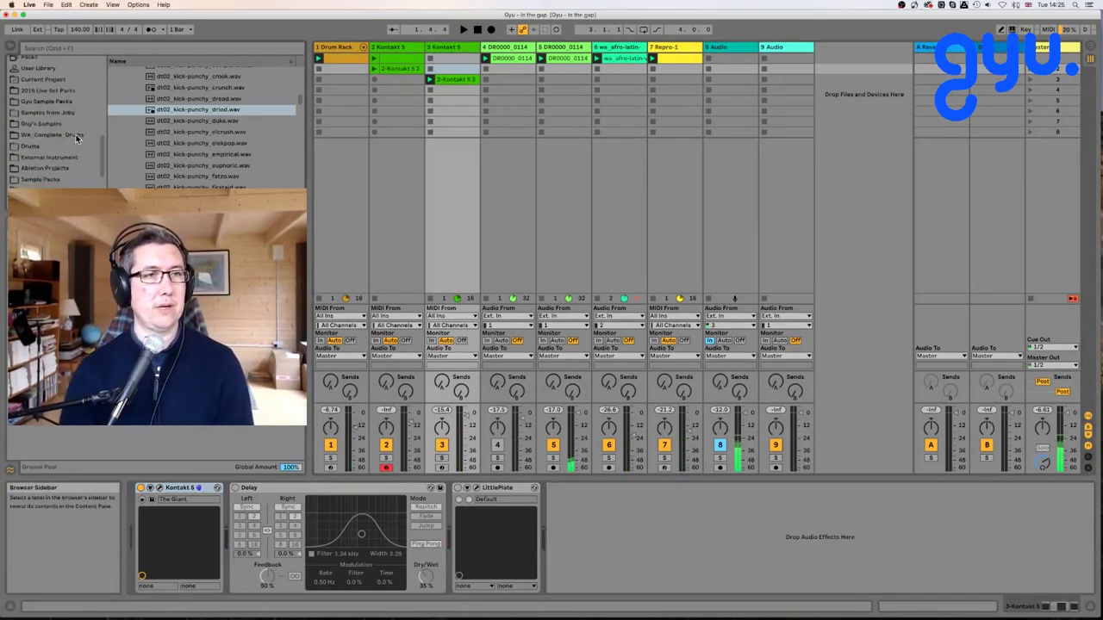
pyautogui.scroll(-2, 76, 138)
pyautogui.scroll(5, 59, 151)
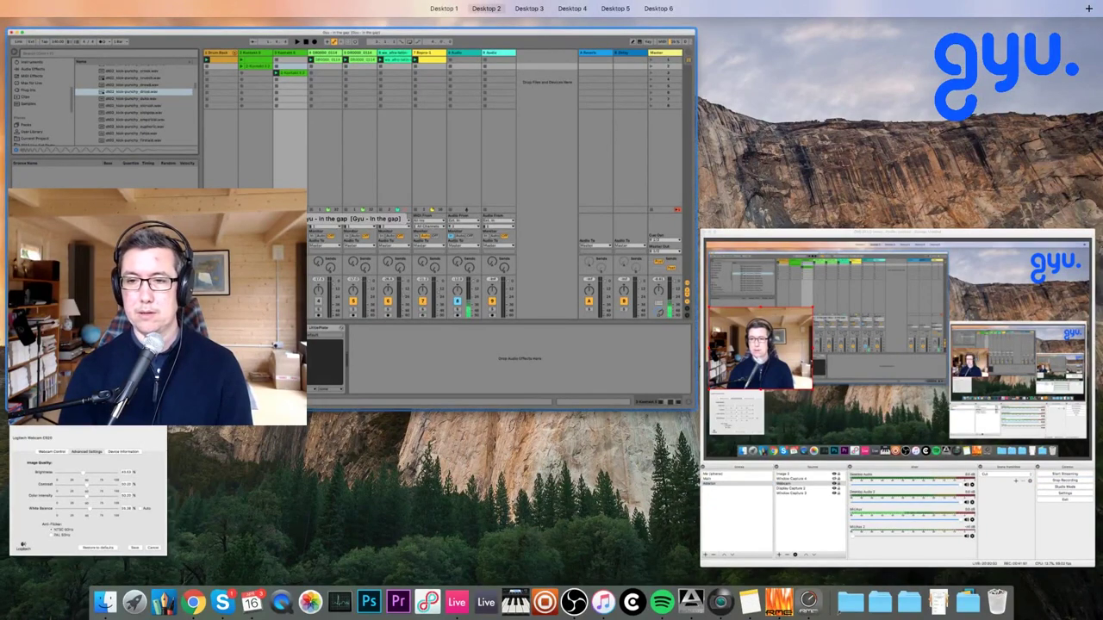
pyautogui.click(284, 161)
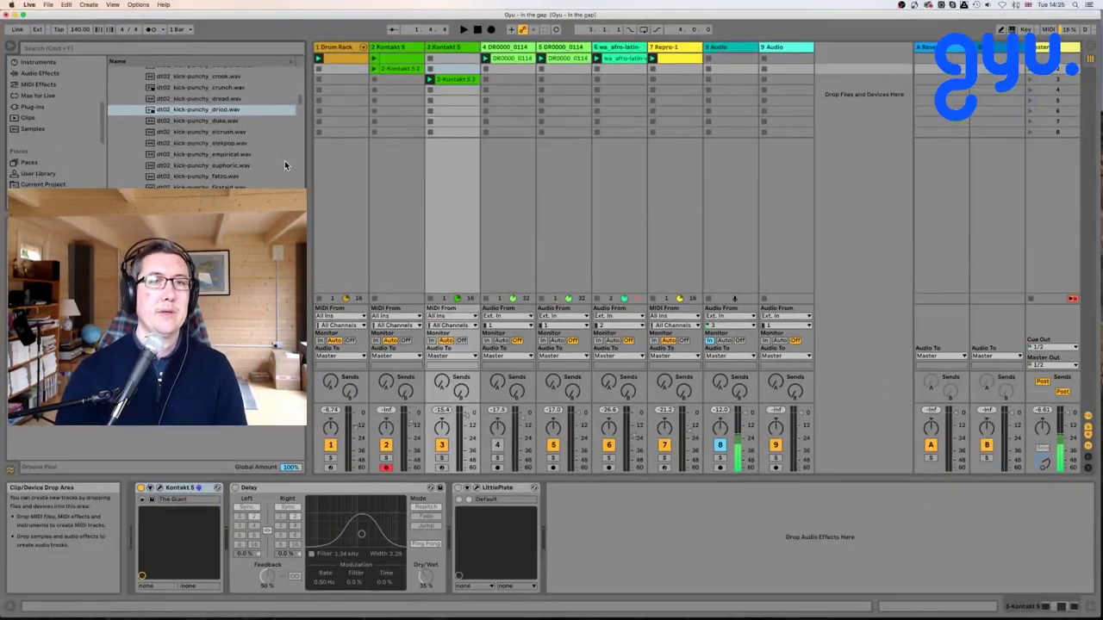
pyautogui.scroll(-10, 170, 145)
pyautogui.click(52, 162)
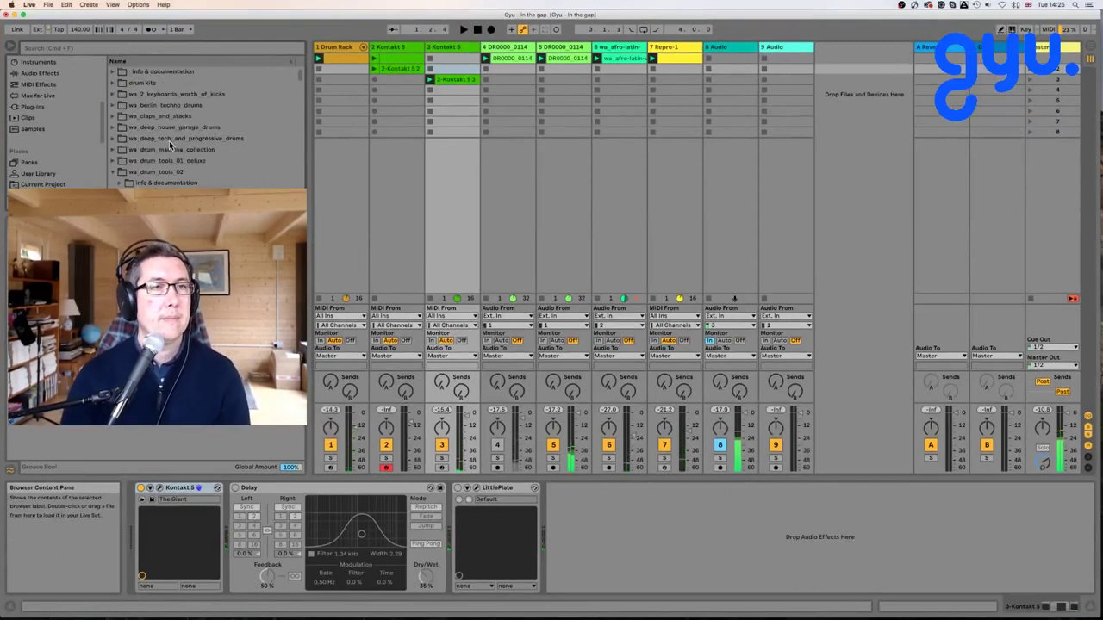
pyautogui.click(53, 163)
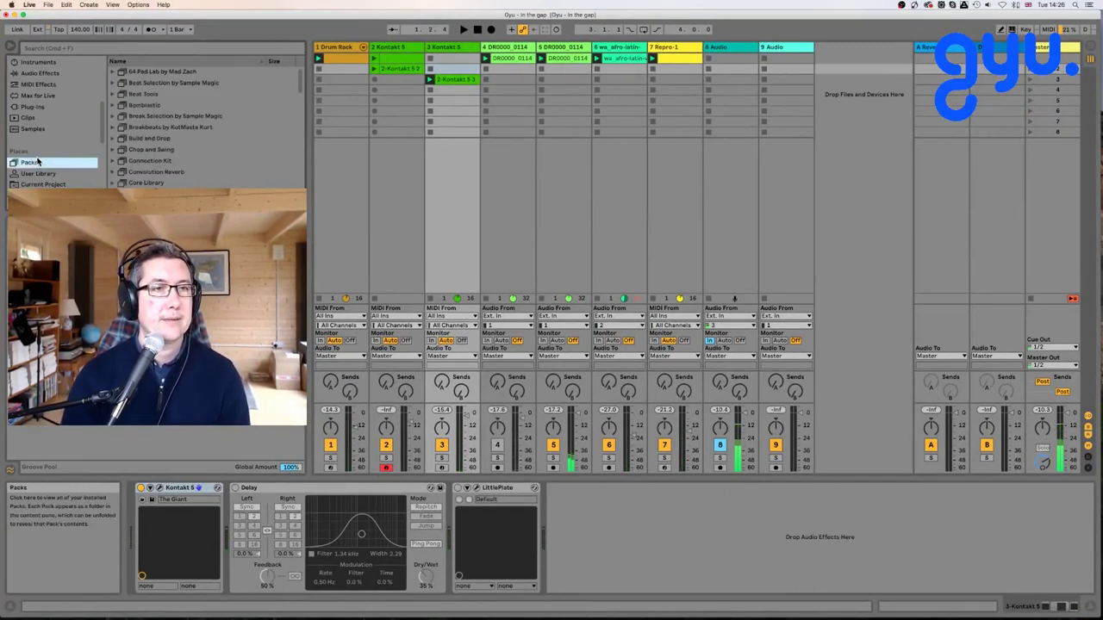
# Load Magnetic.amxd from the Dub Machines by Surreal Machines pack onto the duplicated Kontakt 5 track.
pyautogui.scroll(-5, 195, 131)
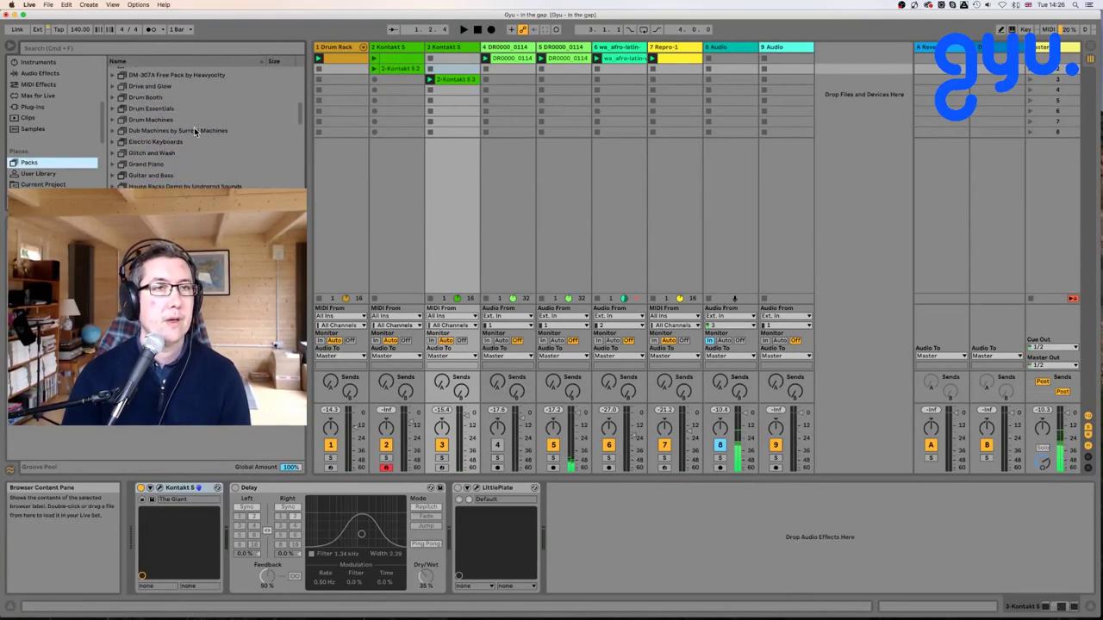
pyautogui.click(111, 131)
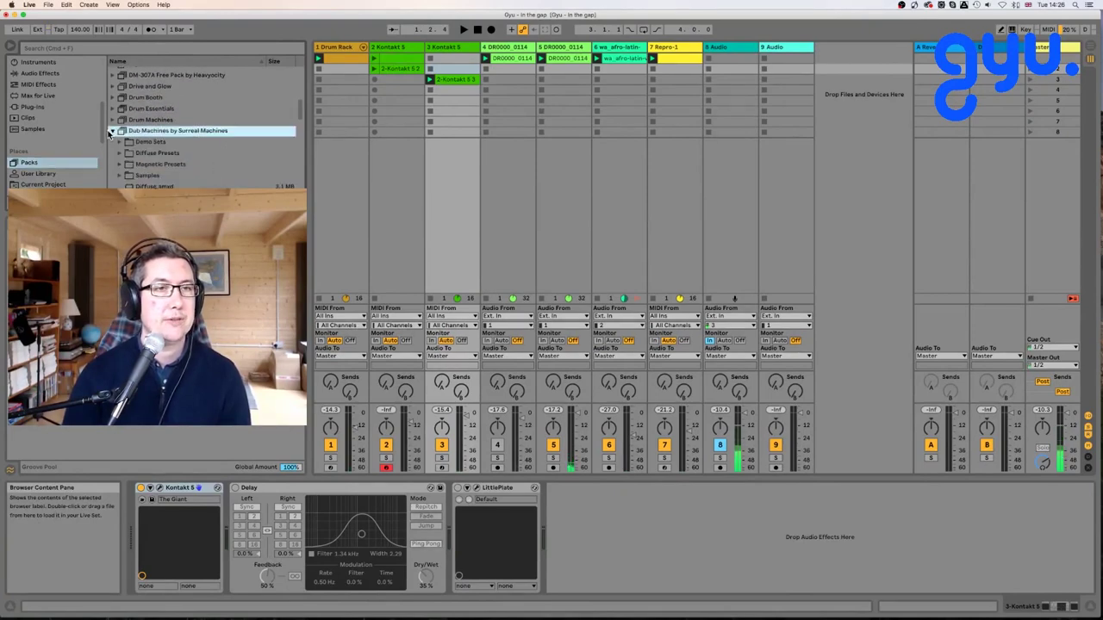
pyautogui.click(120, 165)
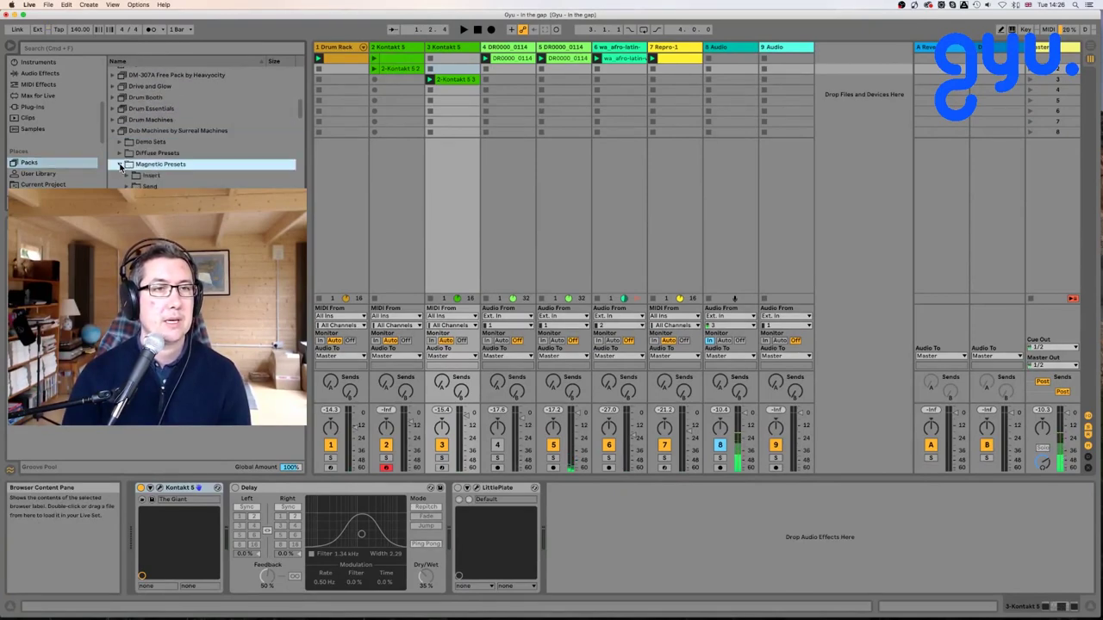
pyautogui.scroll(-3, 124, 167)
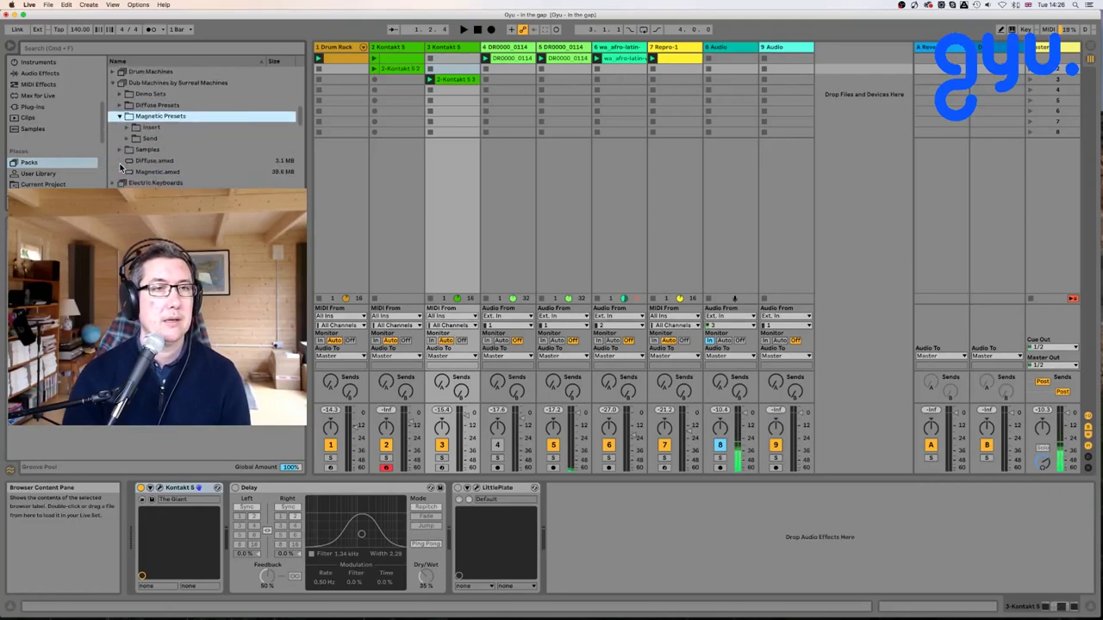
pyautogui.click(147, 166)
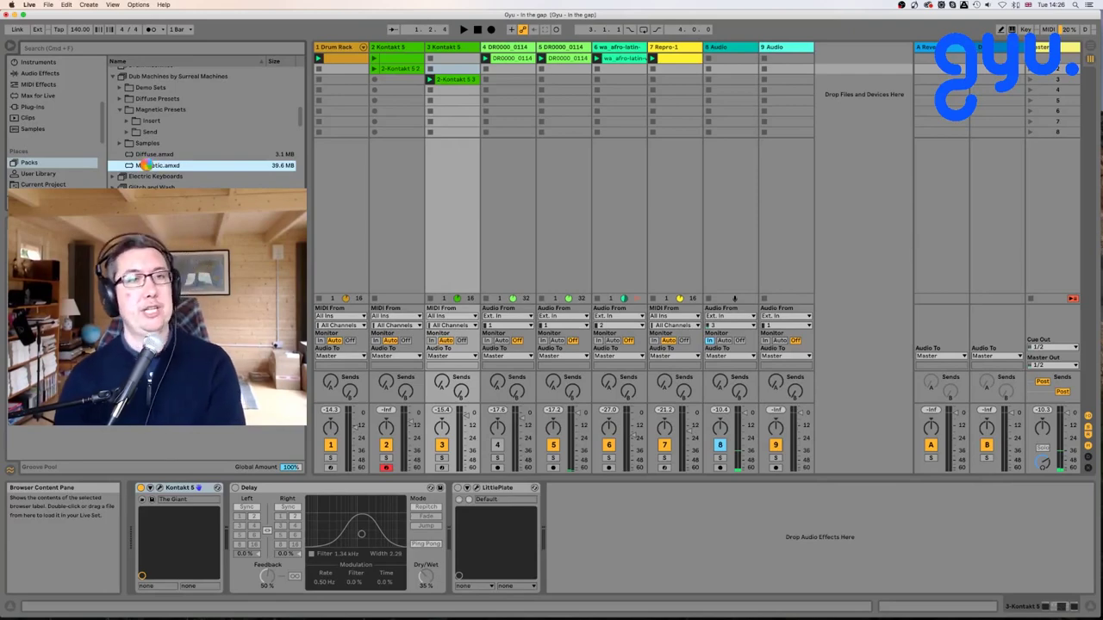
pyautogui.press('space')
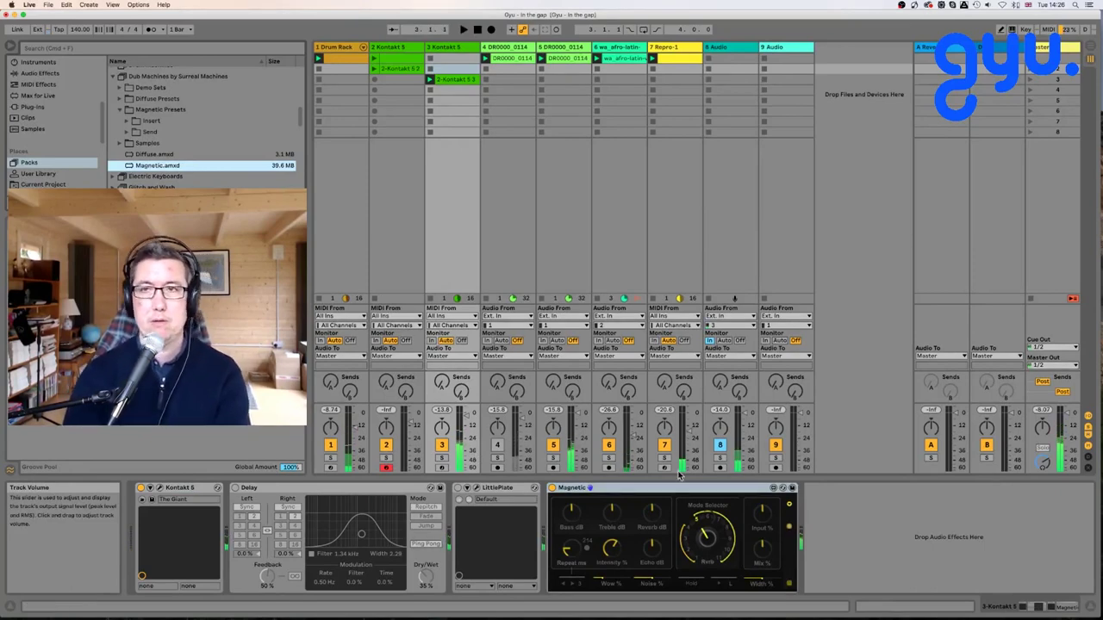
# Move Magnetic from the duplicated Kontakt 5 track to return B, turning off that return's Delay and raising Magnetic's mix.
pyautogui.click(622, 491)
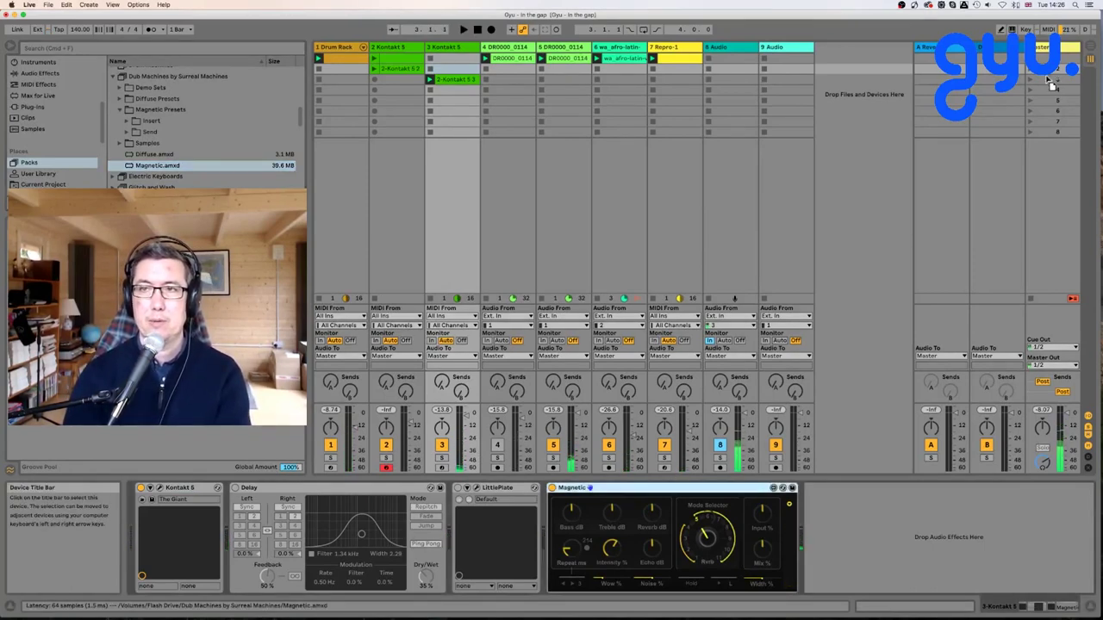
pyautogui.click(997, 76)
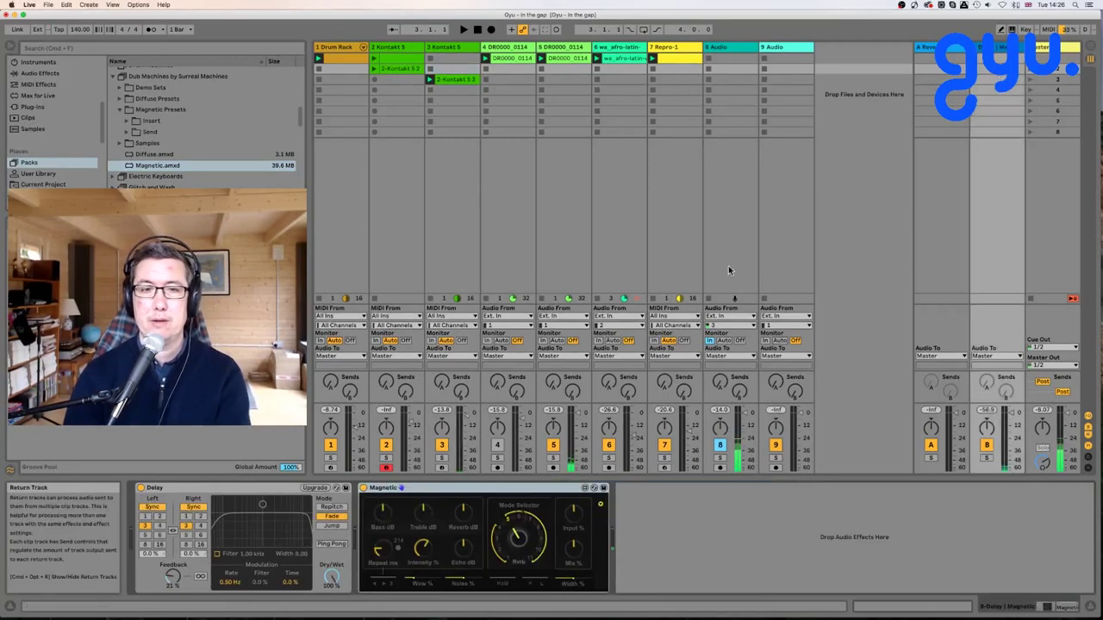
pyautogui.click(415, 579)
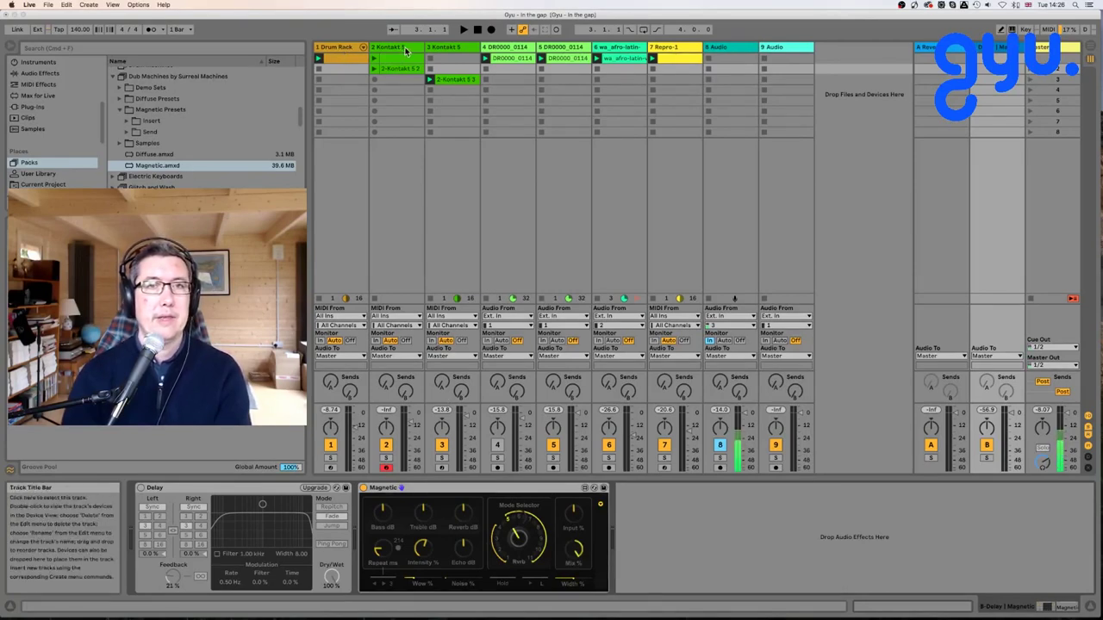
# Adjust the intensity of return B's Magnetic while auditioning the duplicated Kontakt 5 track through its return B send.
pyautogui.click(445, 48)
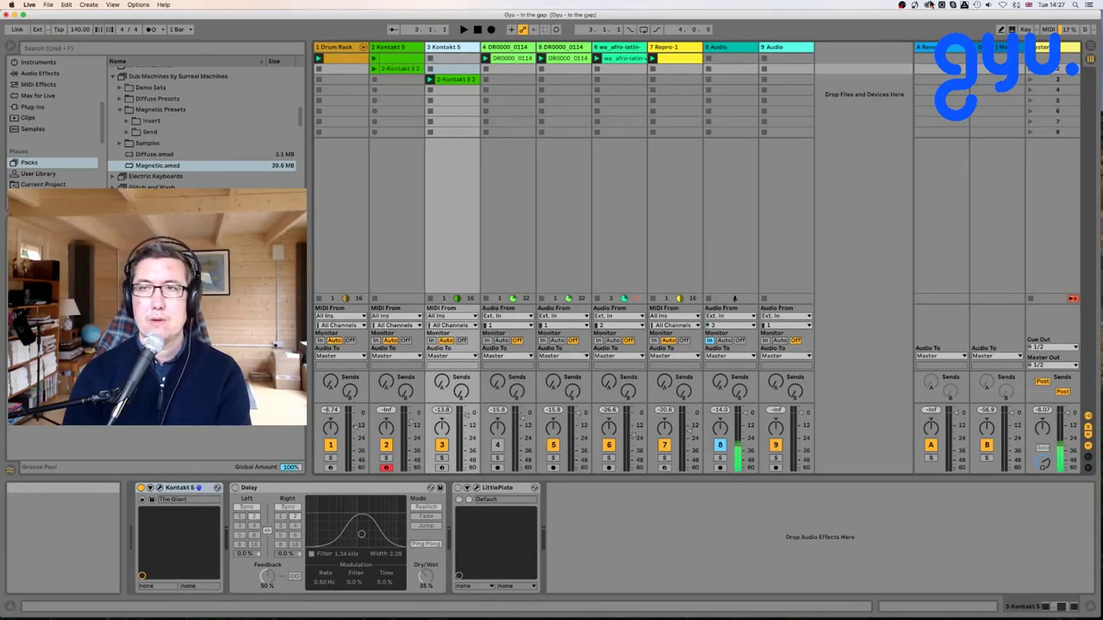
pyautogui.click(1007, 48)
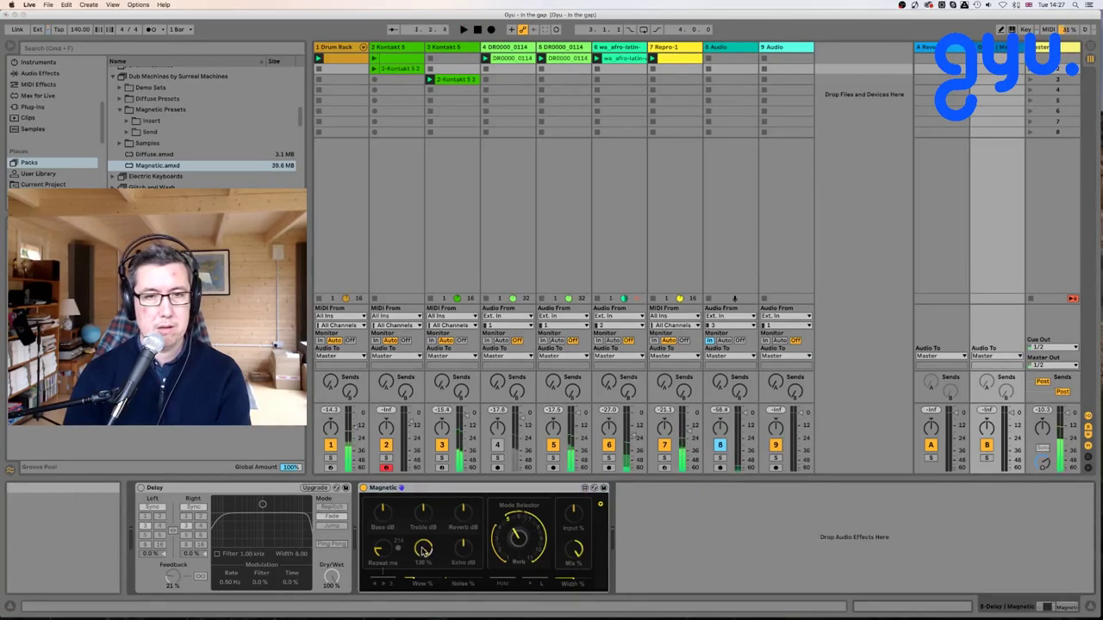
pyautogui.press('space')
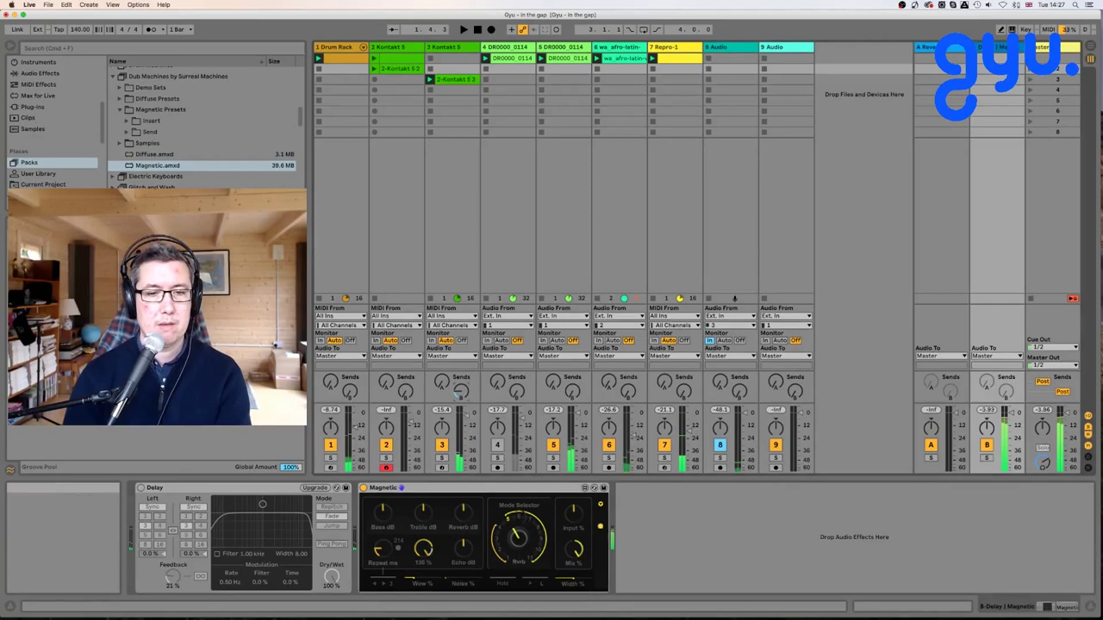
pyautogui.press('space')
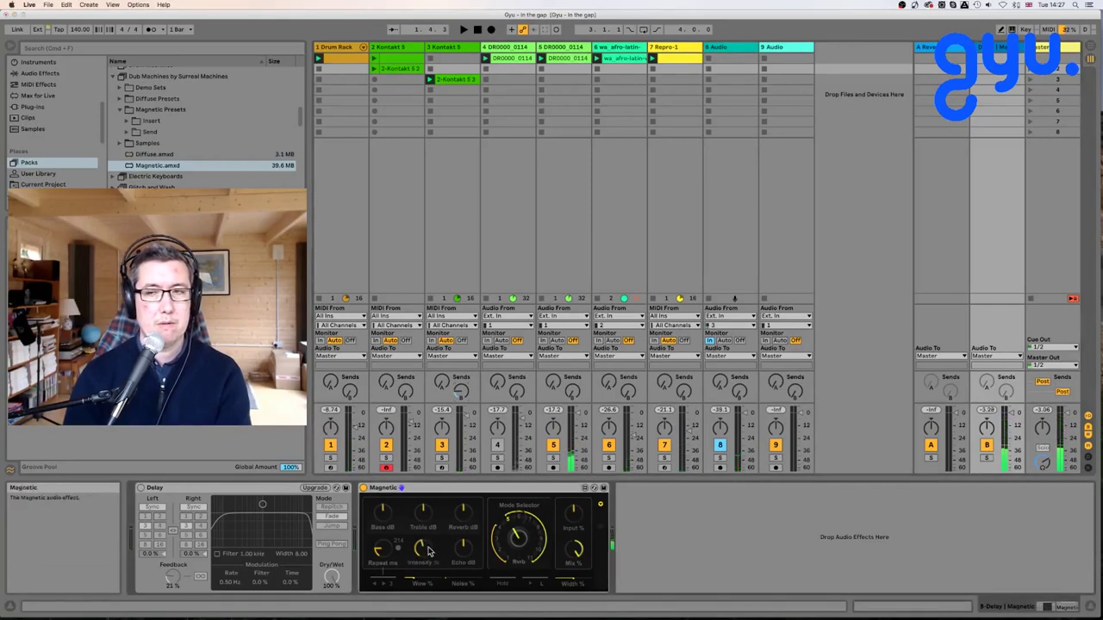
pyautogui.press('space')
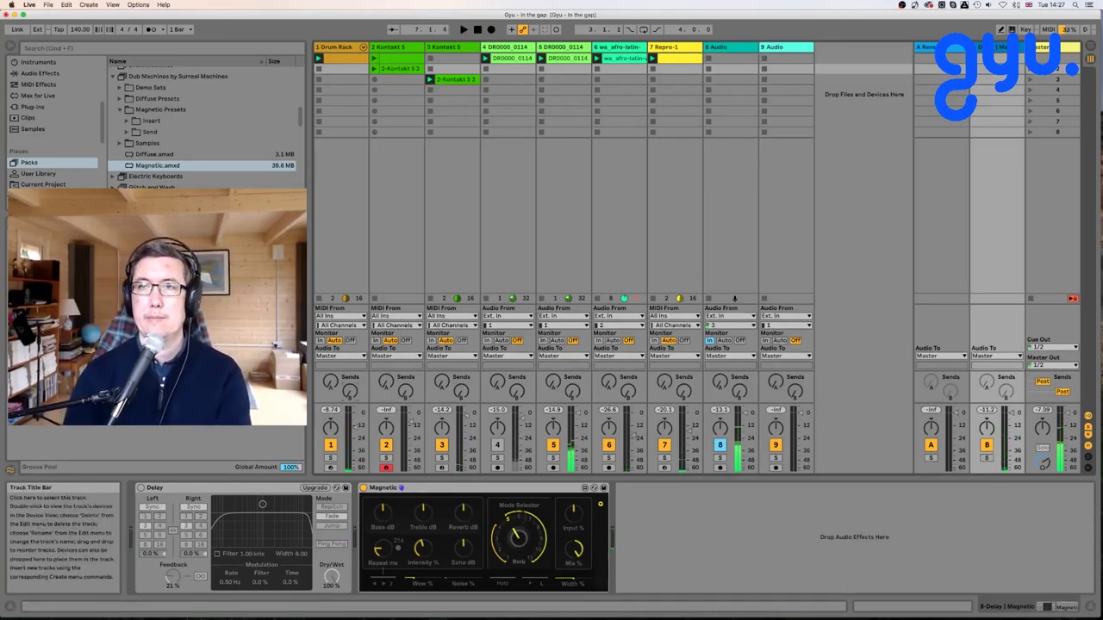
# Delete the Reverb from return A and expand the extra settings of Magnetic on return B.
pyautogui.click(945, 47)
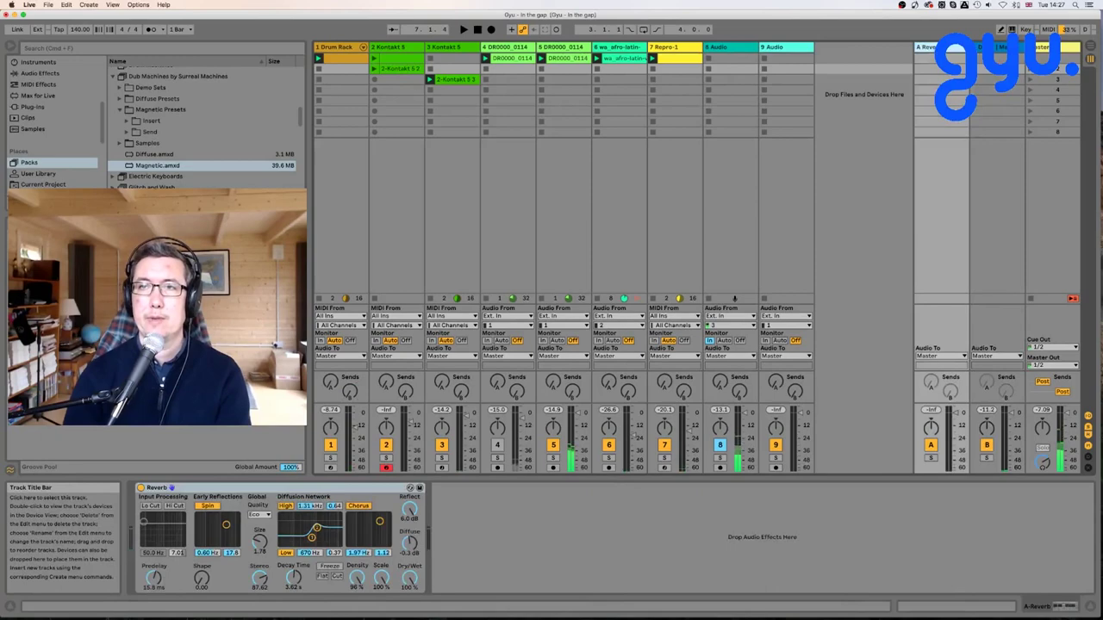
pyautogui.click(201, 492)
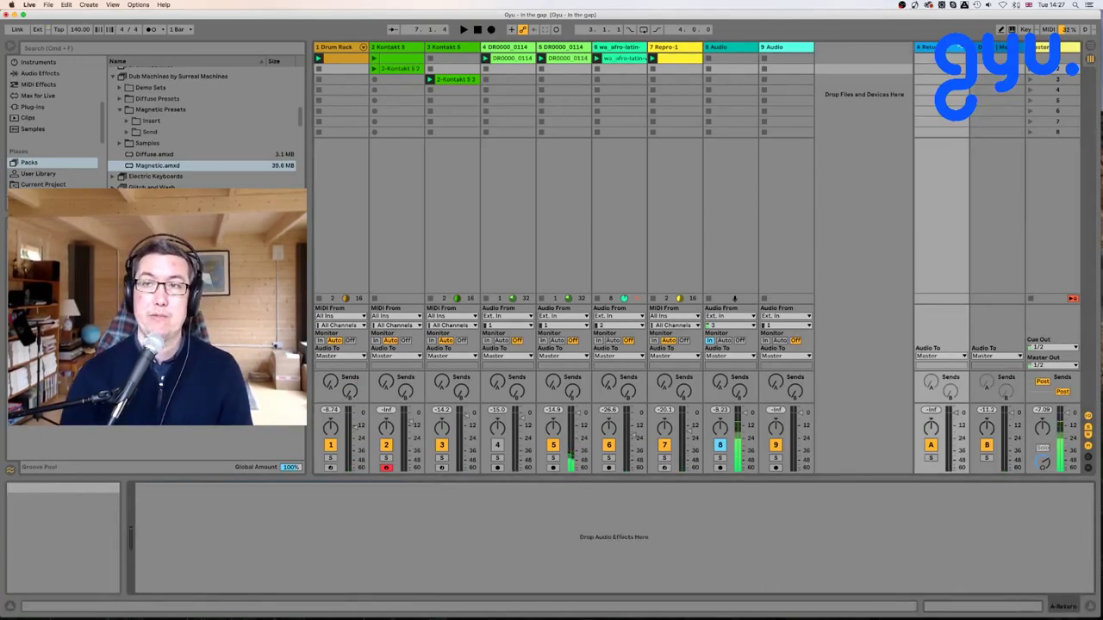
pyautogui.click(991, 48)
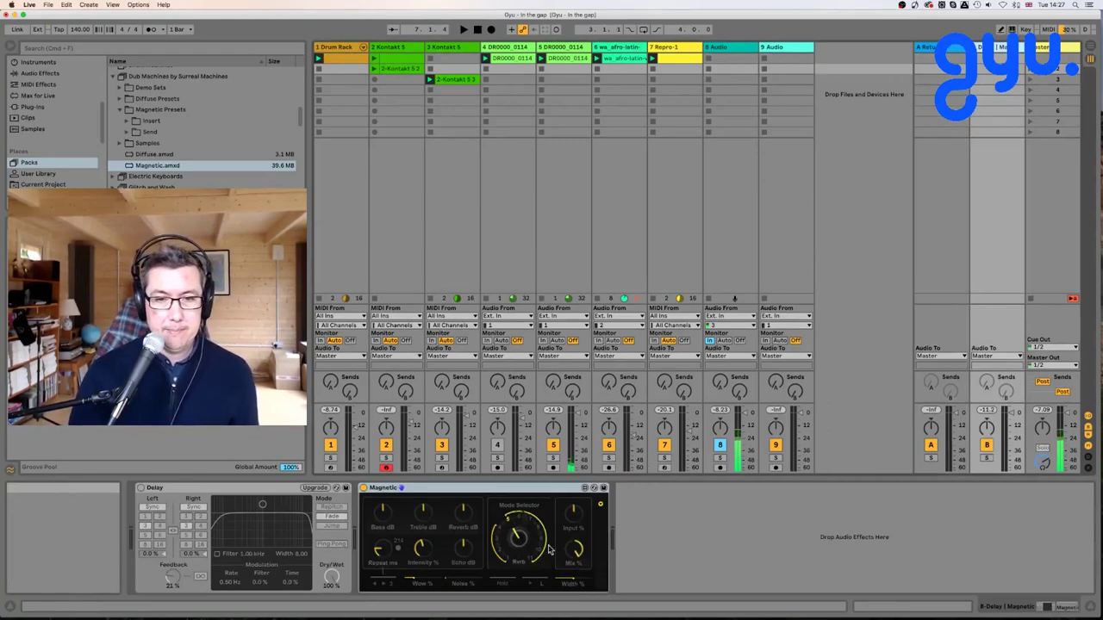
pyautogui.click(601, 506)
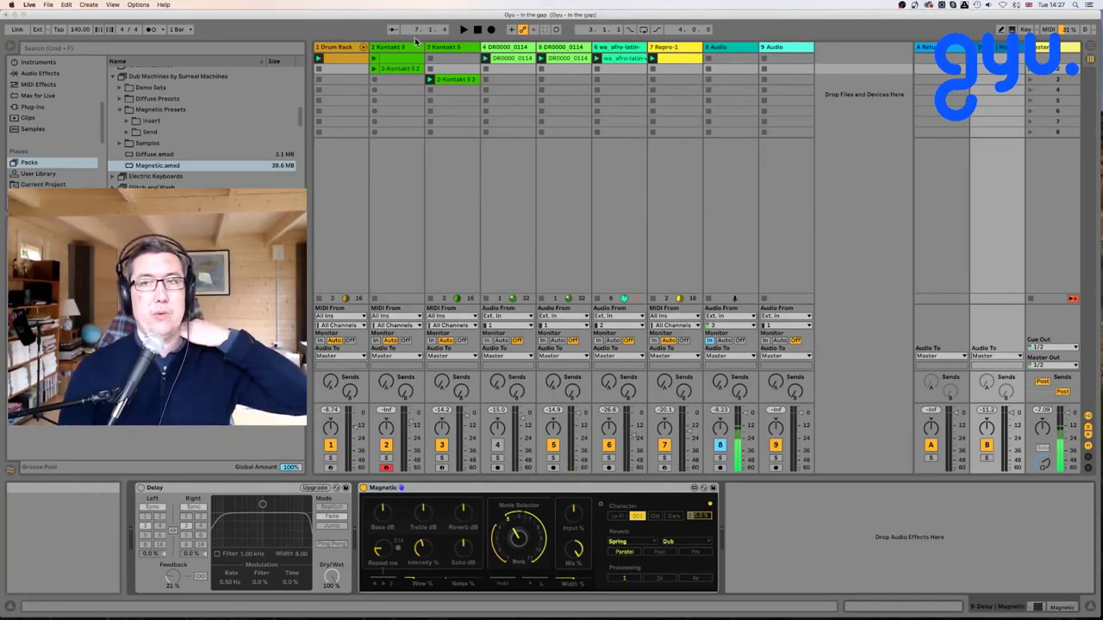
# Load Magnetic.amxd onto the empty return A.
pyautogui.click(935, 48)
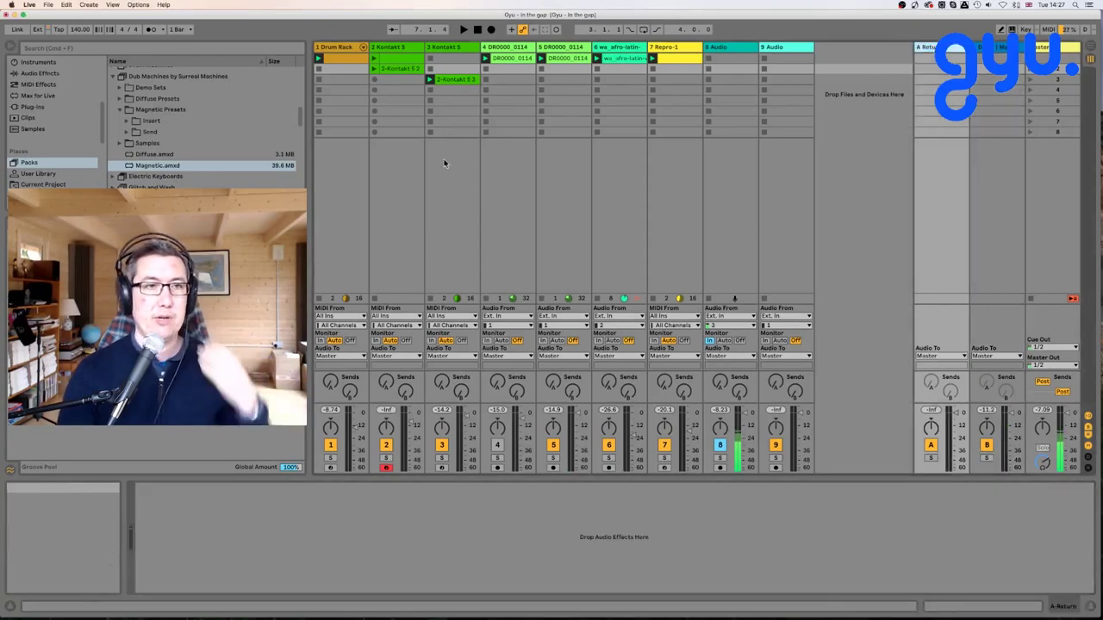
pyautogui.click(158, 166)
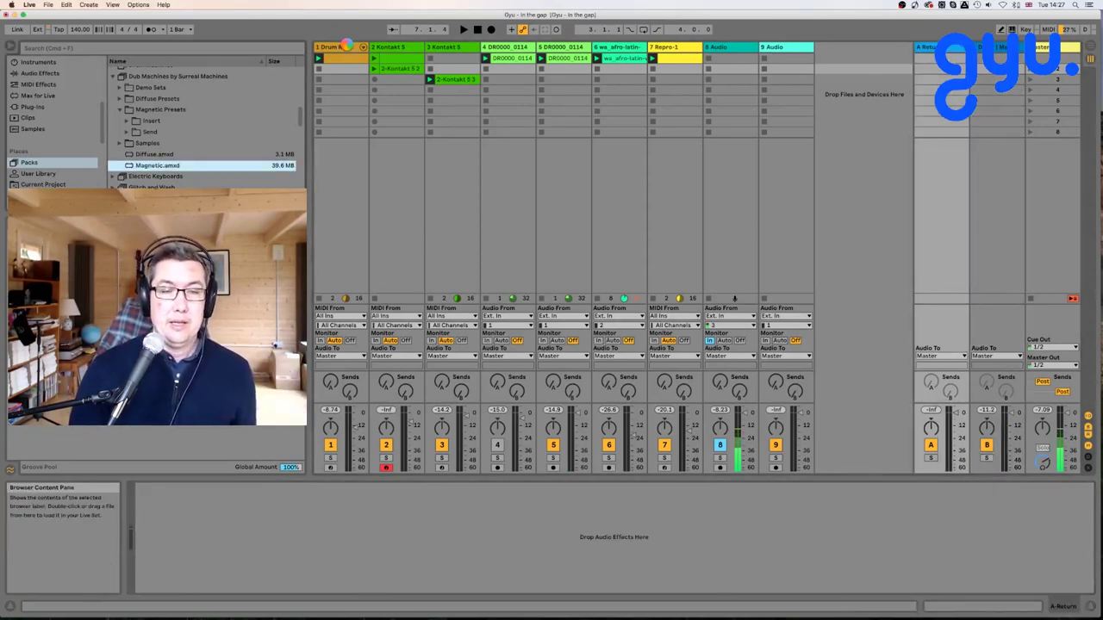
pyautogui.press('Return')
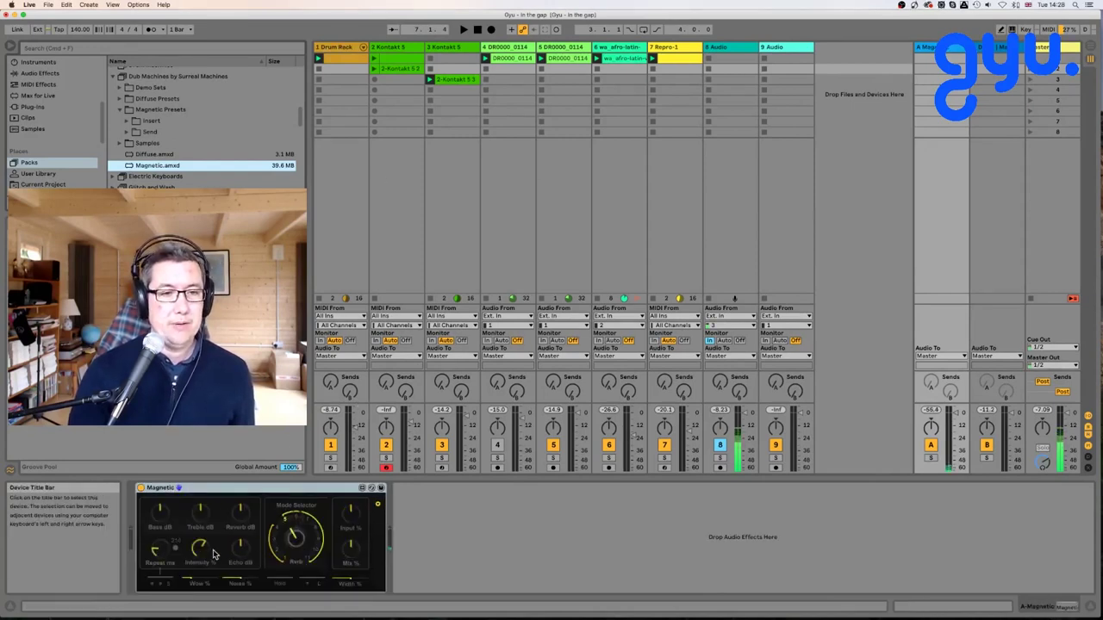
# Set return A's Magnetic to Reverb only with less noise and a higher mix, and expand its extra settings.
pyautogui.moveTo(234, 580); pyautogui.dragTo(220, 580)
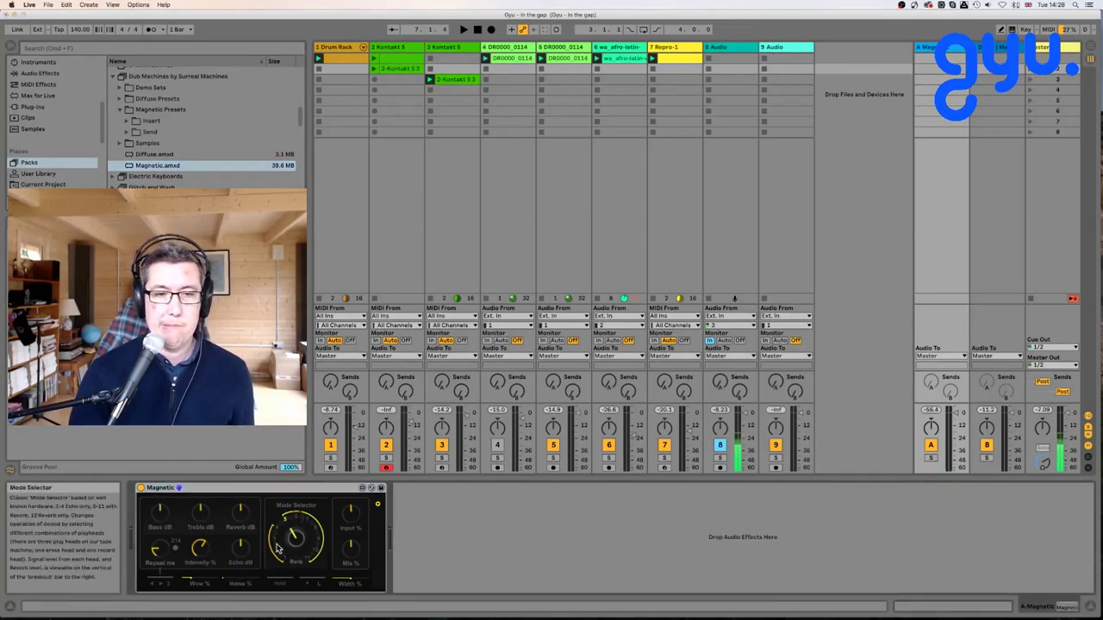
pyautogui.moveTo(291, 539); pyautogui.dragTo(291, 513)
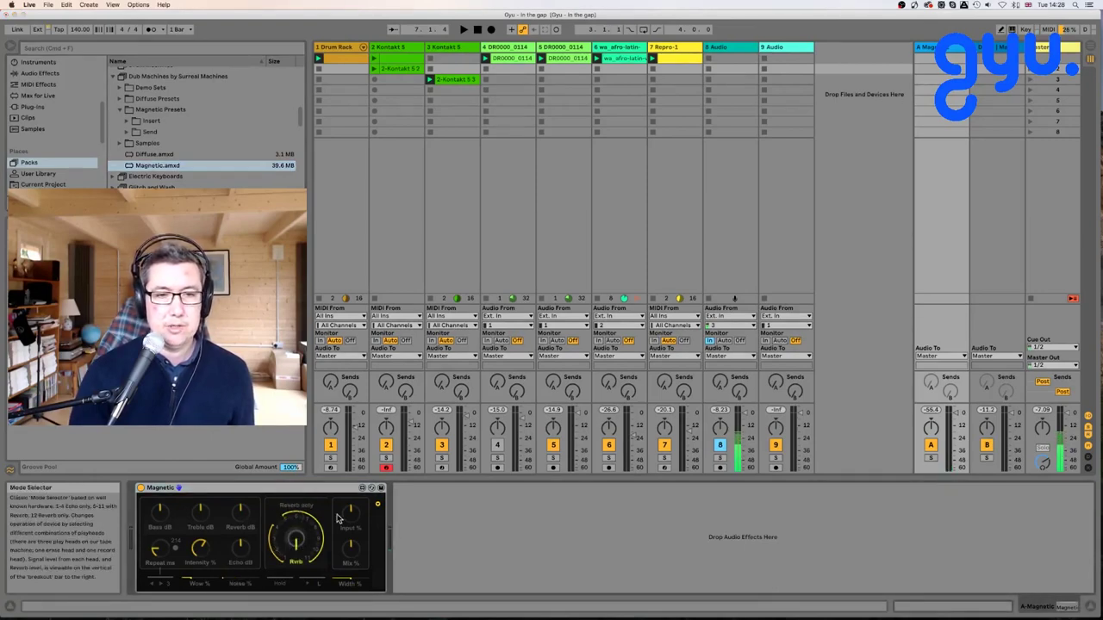
pyautogui.click(377, 504)
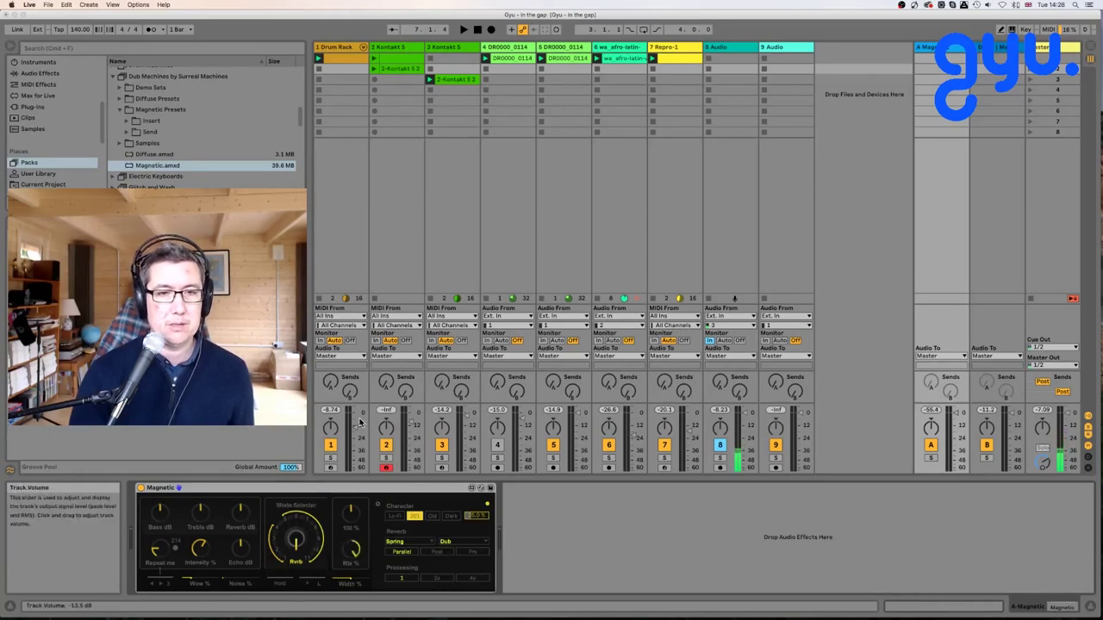
# Try the Drum Rack's send to return A at 0 dB during playback, and return it to -inf.
pyautogui.press('space')
pyautogui.moveTo(327, 383); pyautogui.dragTo(328, 331)
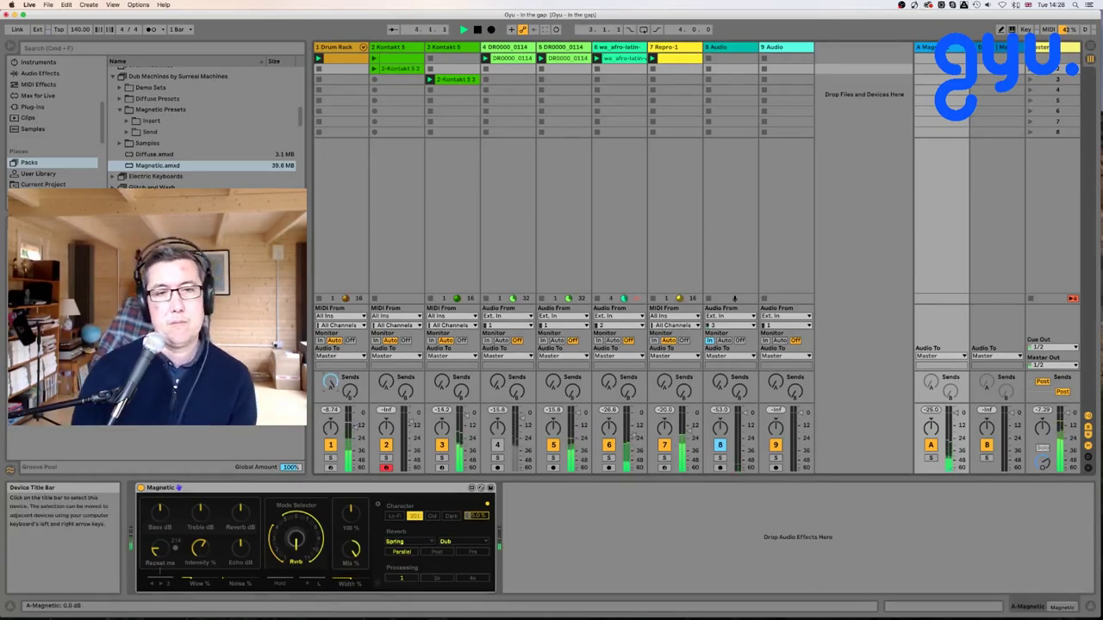
pyautogui.moveTo(330, 384); pyautogui.dragTo(330, 474)
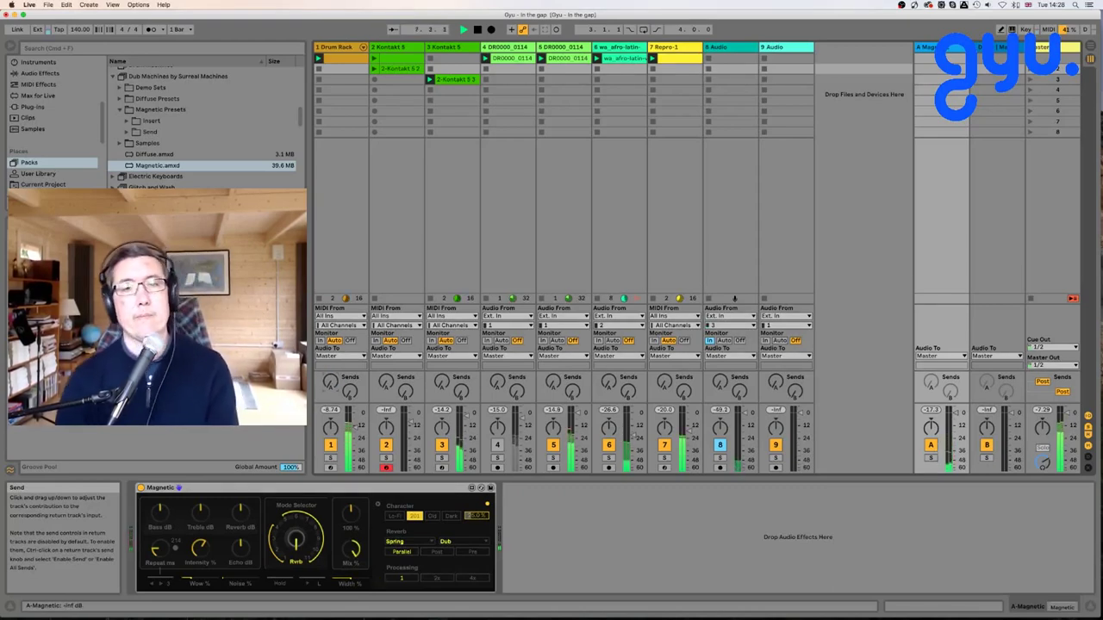
# Set the duplicated Kontakt 5 track's send to return A to about -15.3 dB and stop playback.
pyautogui.moveTo(330, 382); pyautogui.dragTo(330, 416)
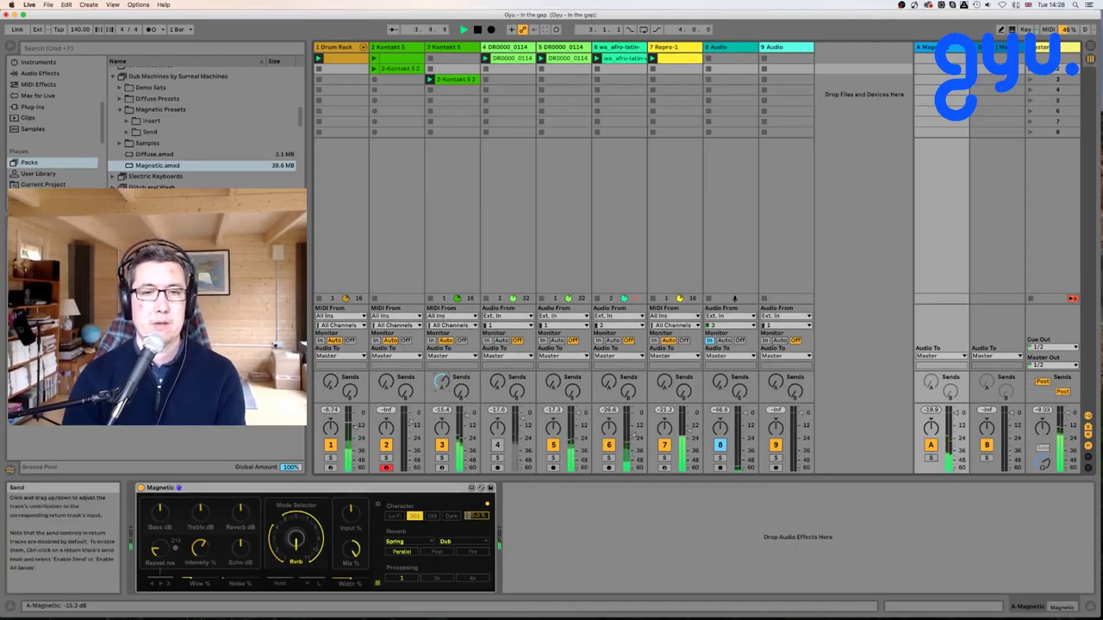
pyautogui.press('space')
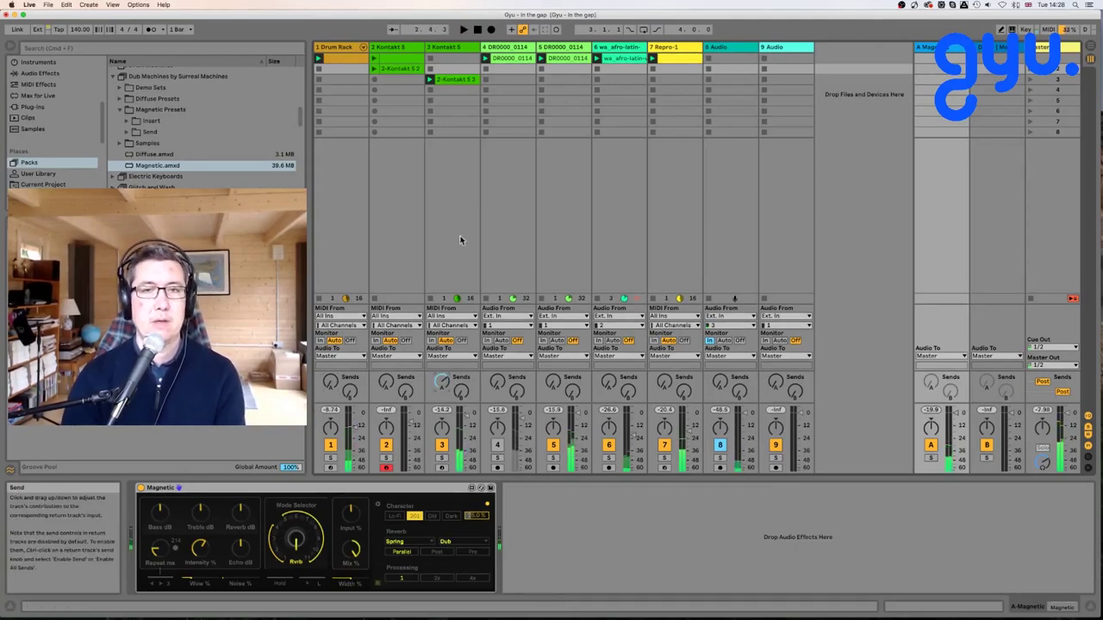
# Select the duplicated Kontakt 5 track and browse the FX collection for an effect to add to it.
pyautogui.click(448, 49)
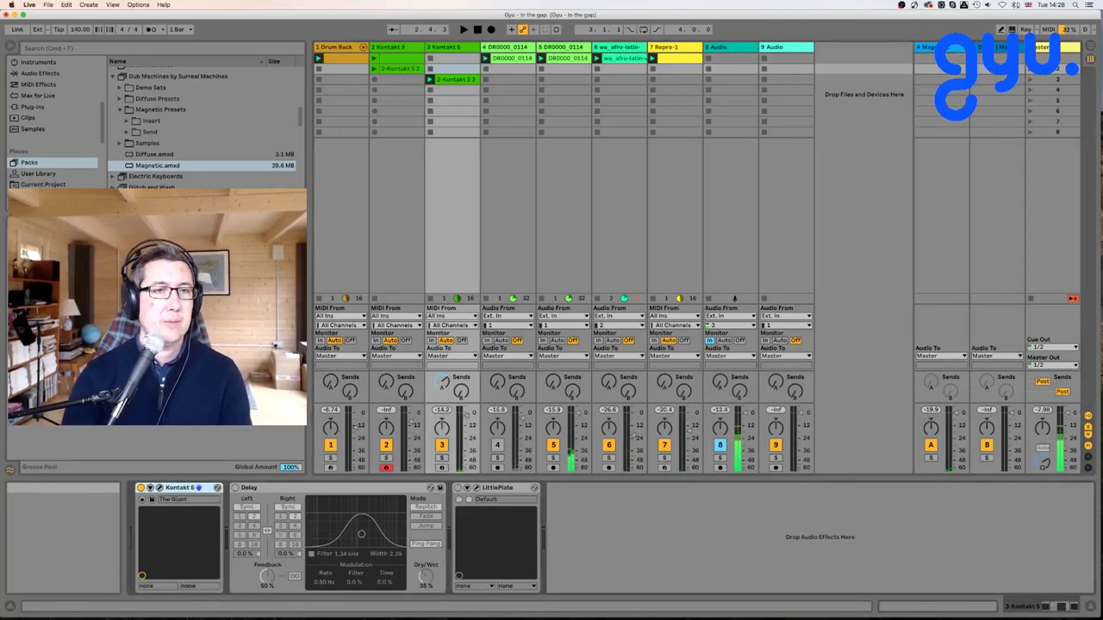
pyautogui.scroll(5, 38, 104)
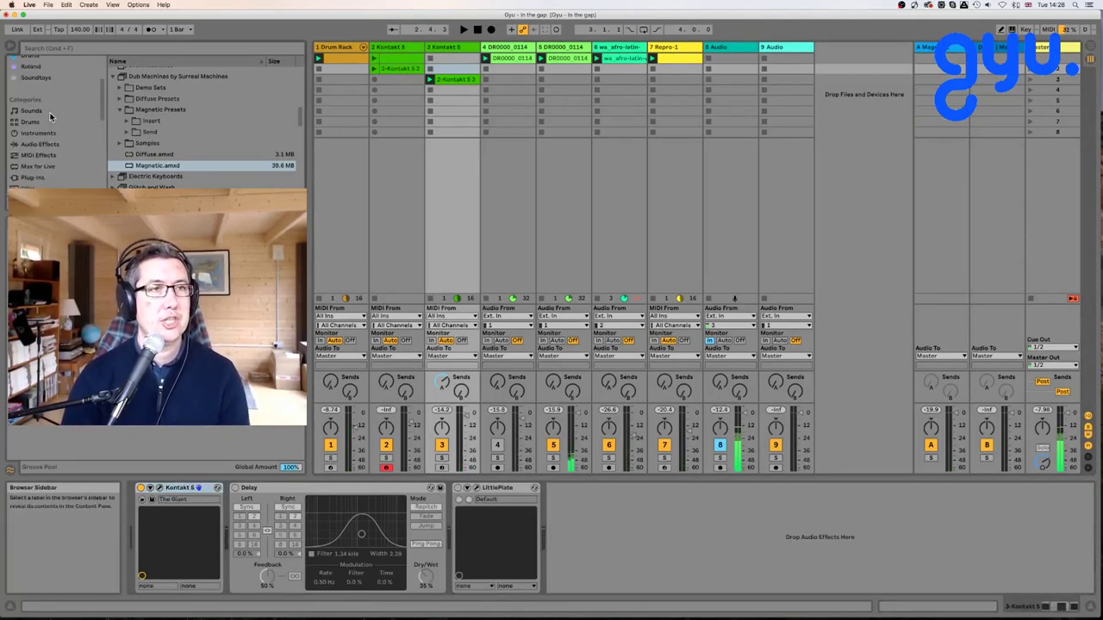
pyautogui.click(36, 107)
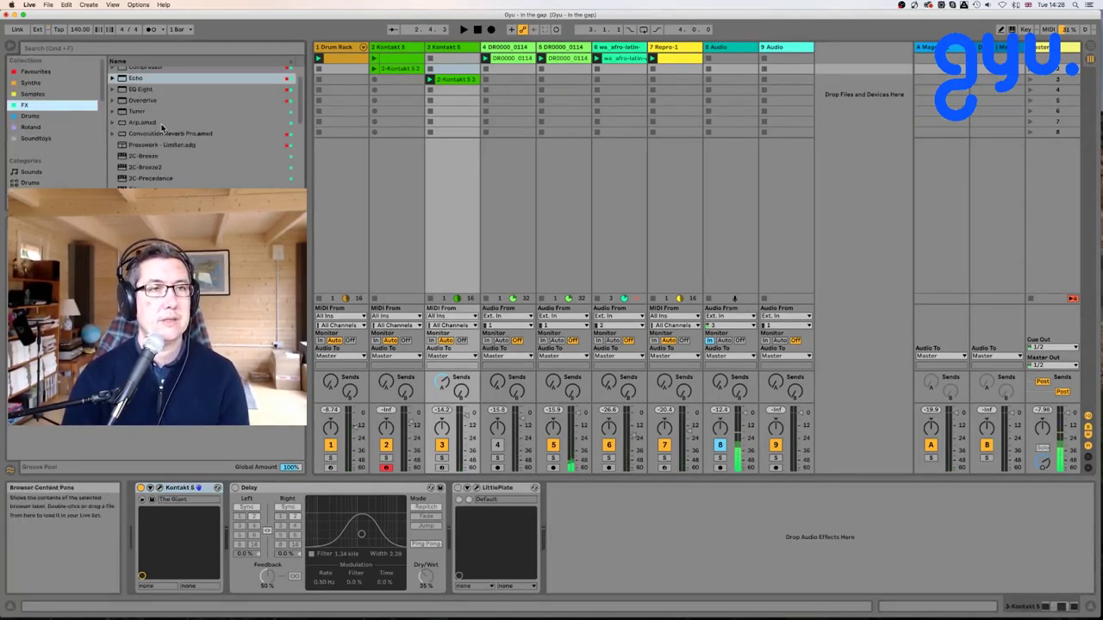
pyautogui.scroll(-2, 166, 164)
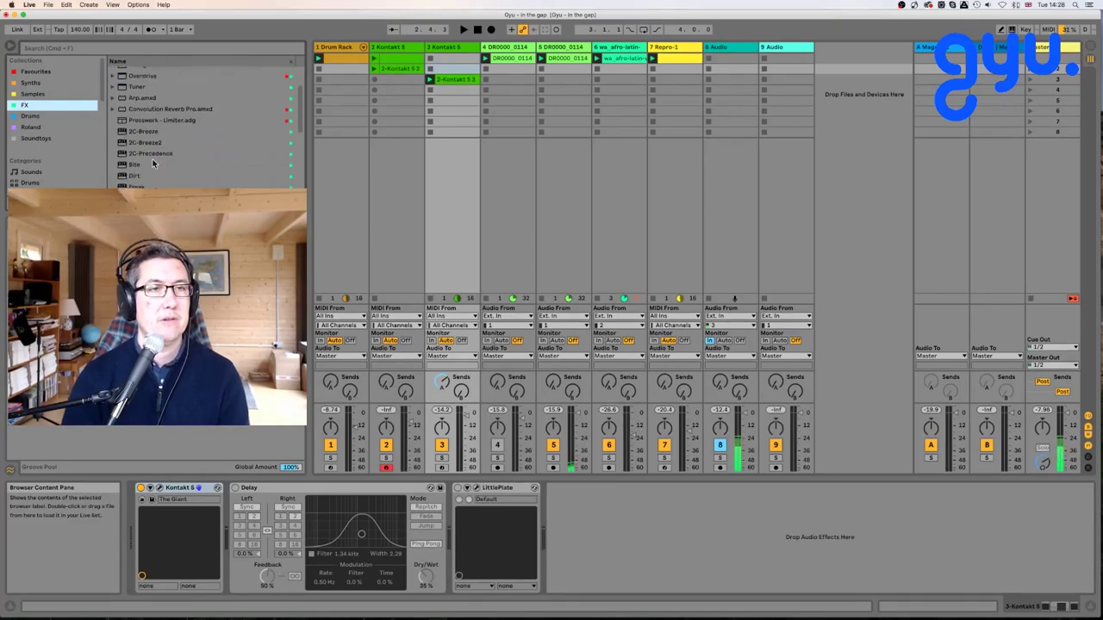
# Try the Bite effect on the duplicated Kontakt 5 track, and remove it from the device chain.
pyautogui.click(141, 165)
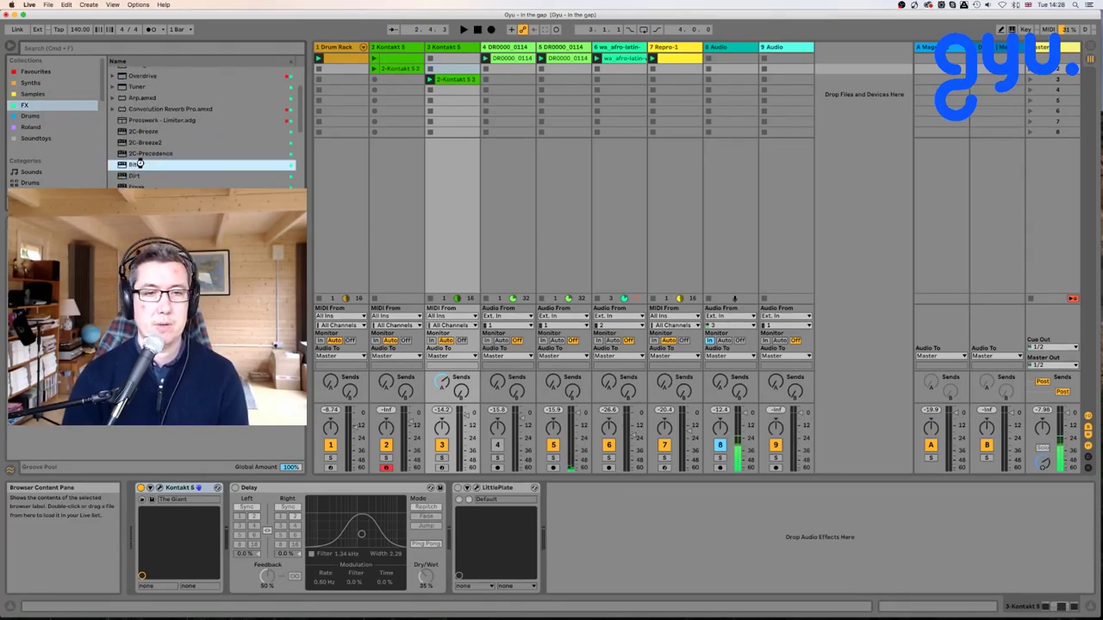
pyautogui.doubleClick(142, 165)
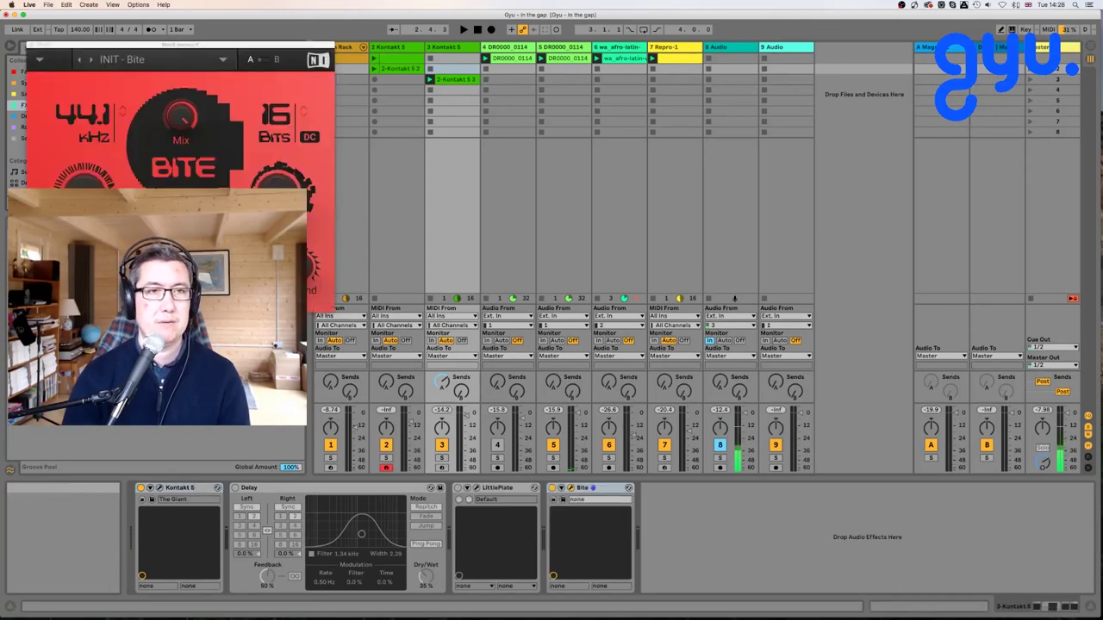
pyautogui.moveTo(222, 44); pyautogui.dragTo(702, 89)
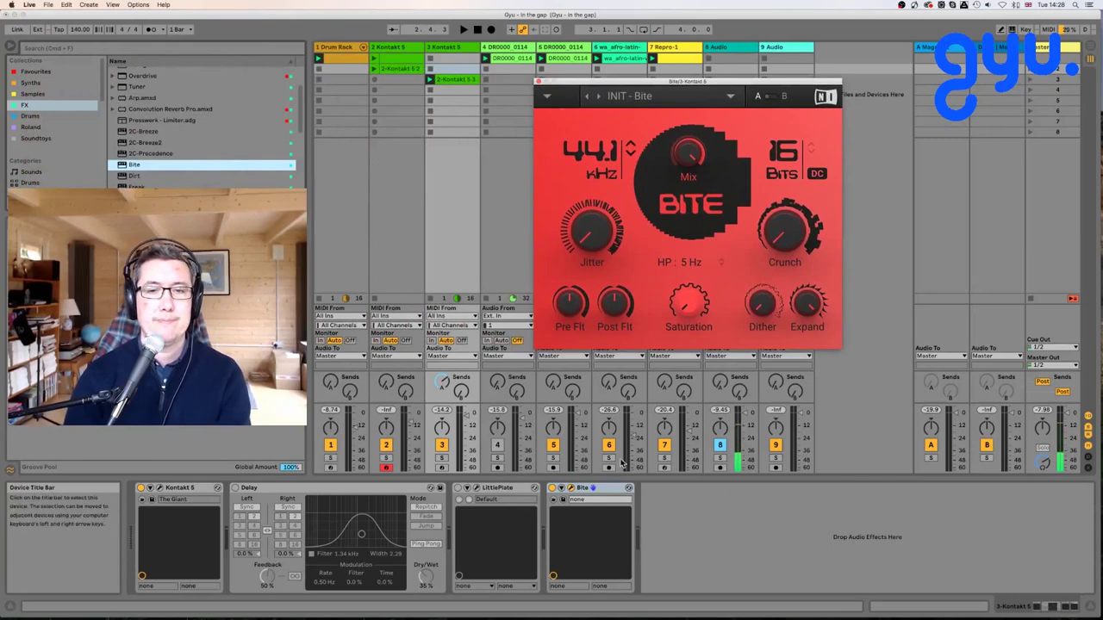
pyautogui.click(614, 489)
pyautogui.press('Delete')
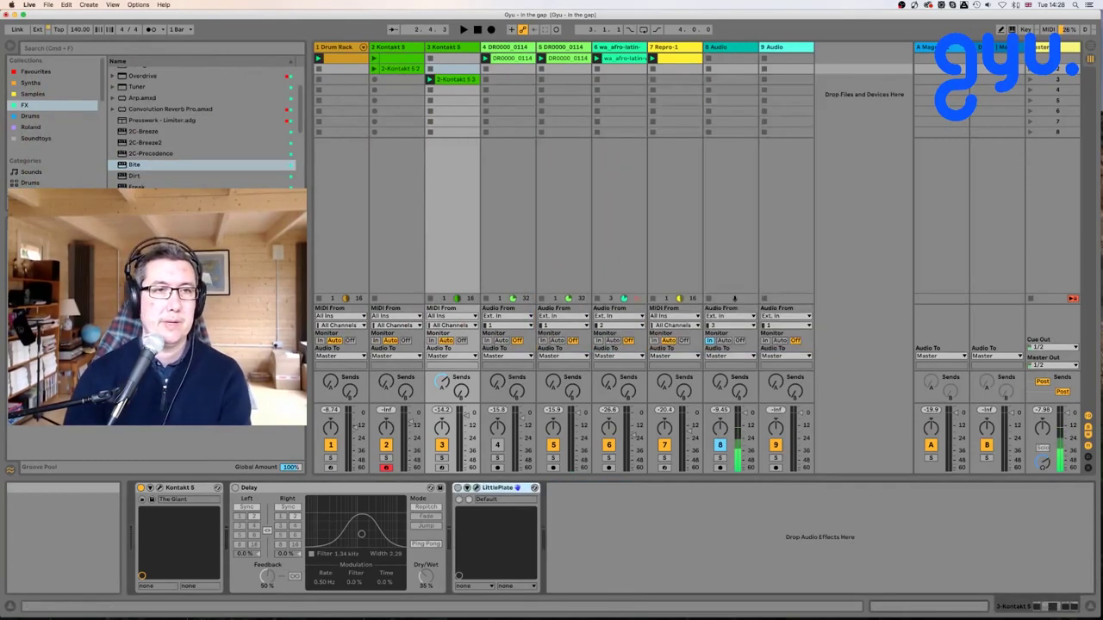
# Load Dirt after LittlePlate on the duplicated Kontakt 5 track and raise its stage A Drive during playback.
pyautogui.click(142, 177)
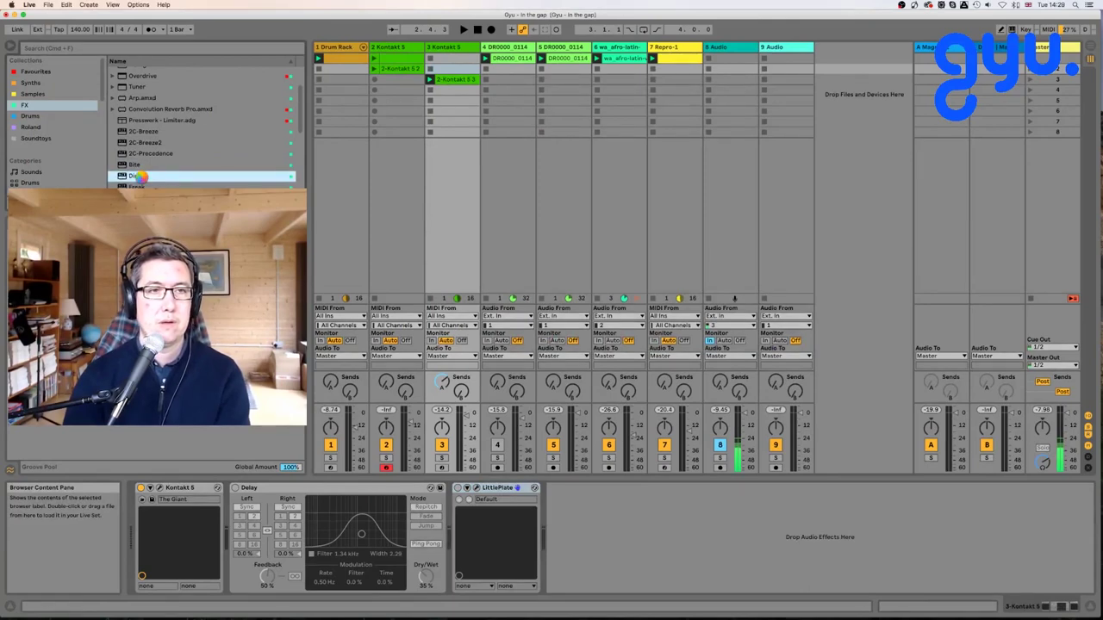
pyautogui.doubleClick(140, 177)
pyautogui.press('space')
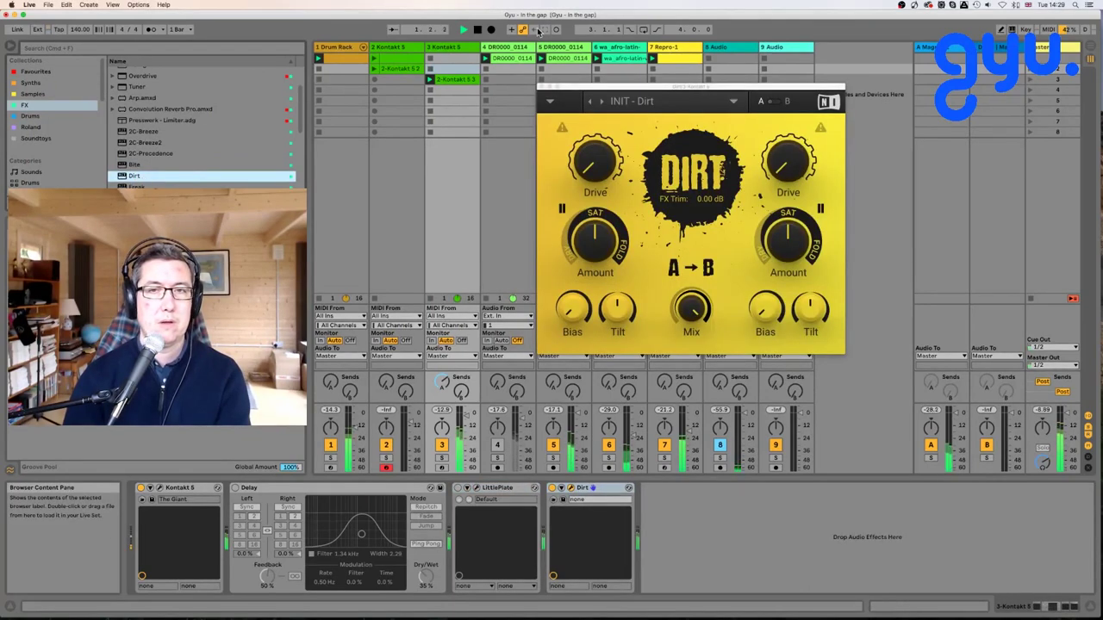
pyautogui.moveTo(595, 164); pyautogui.dragTo(598, 117)
pyautogui.press('space')
# Load Dirt's Wave Bender preset and compare the sound with the effect bypassed and active during playback.
pyautogui.click(649, 106)
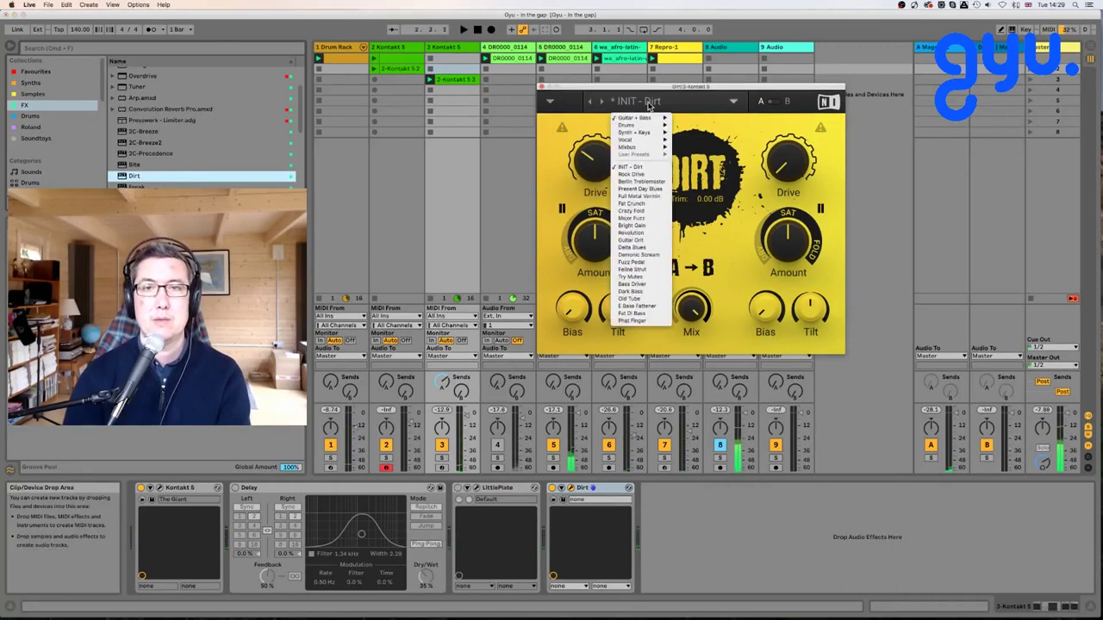
pyautogui.moveTo(639, 118)
pyautogui.click(697, 138)
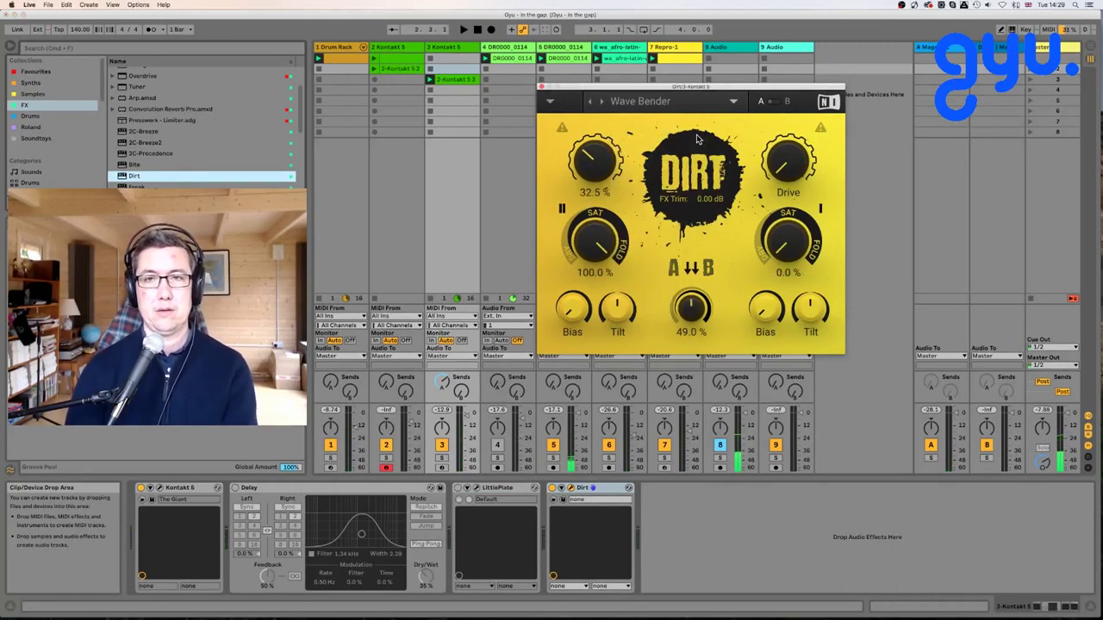
pyautogui.press('space')
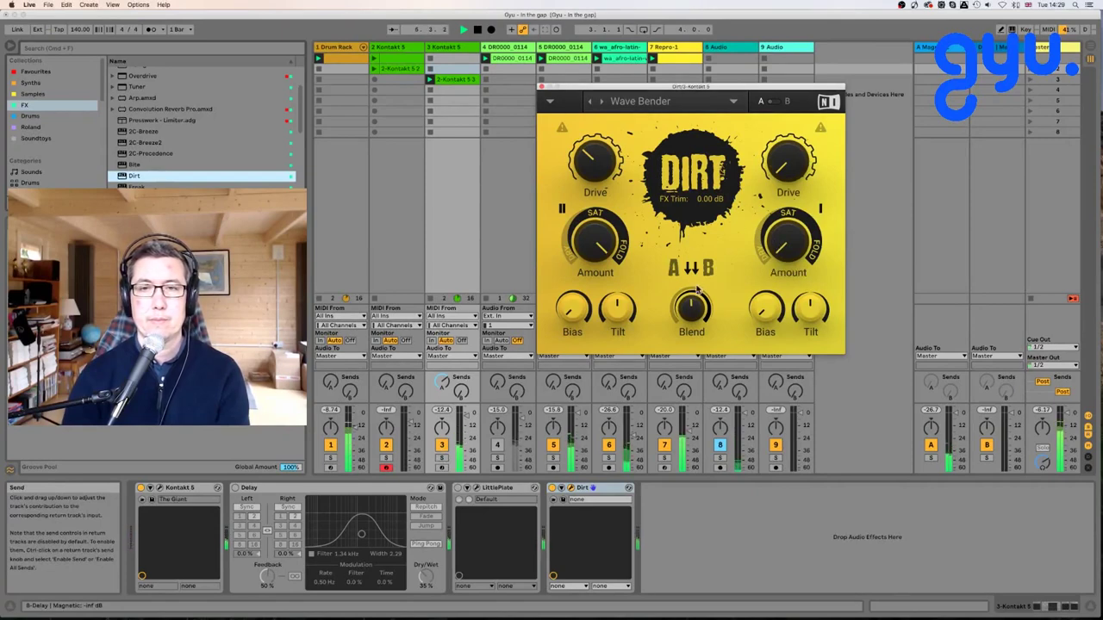
pyautogui.click(552, 489)
pyautogui.click(552, 489)
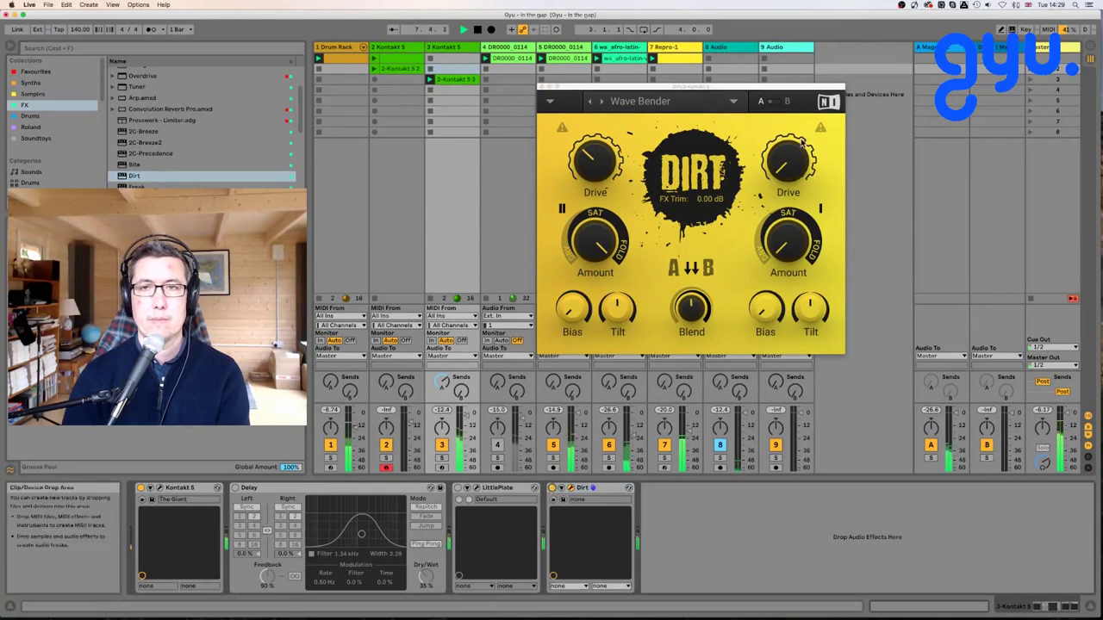
# Load the Oh Lord preset into Dirt's B state and audition it with the duplicated Kontakt 5 track temporarily soloed.
pyautogui.click(764, 102)
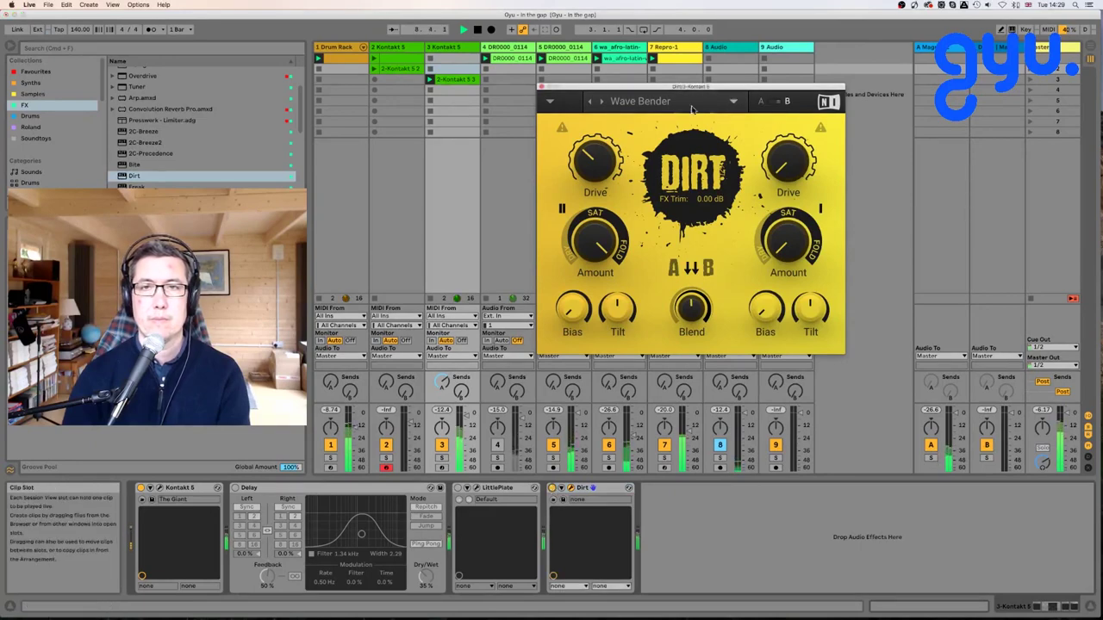
pyautogui.click(601, 103)
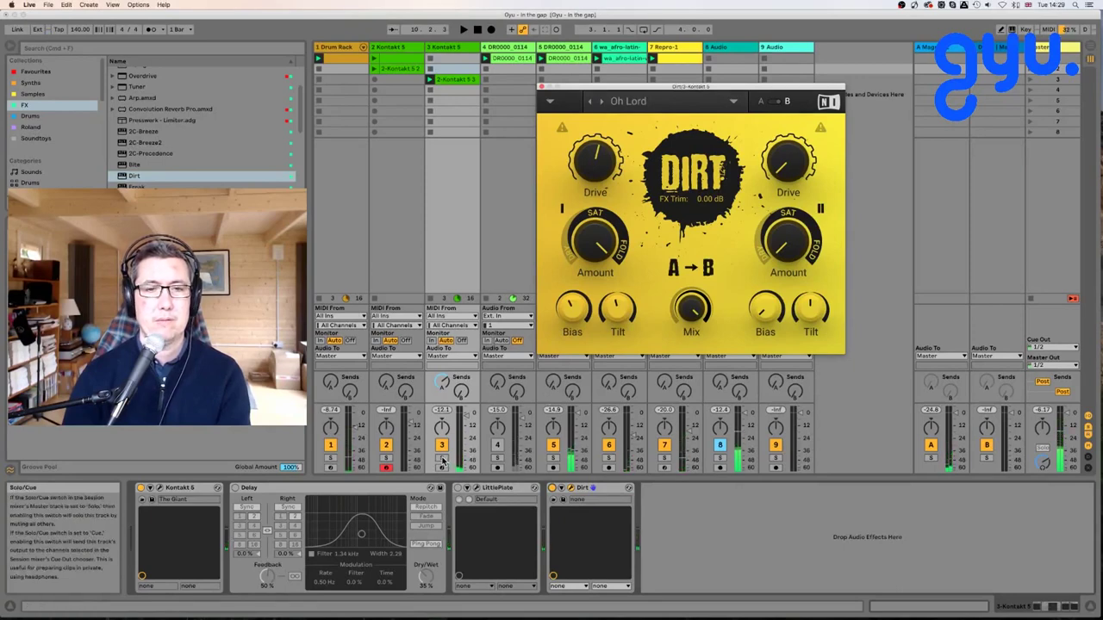
pyautogui.click(442, 458)
pyautogui.press('space')
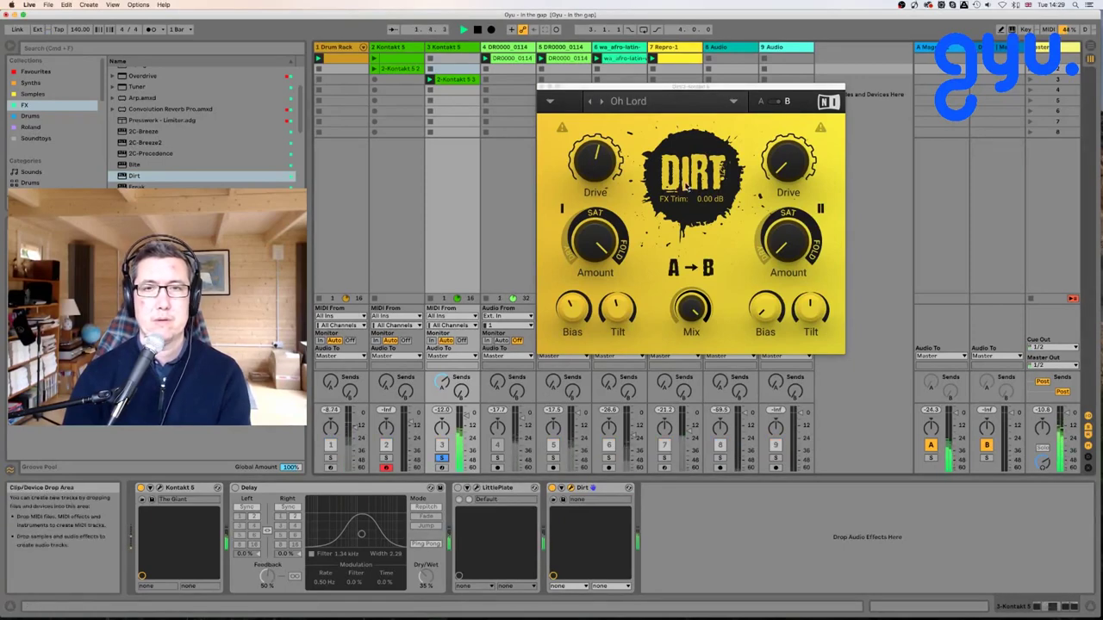
pyautogui.click(553, 488)
pyautogui.press('space')
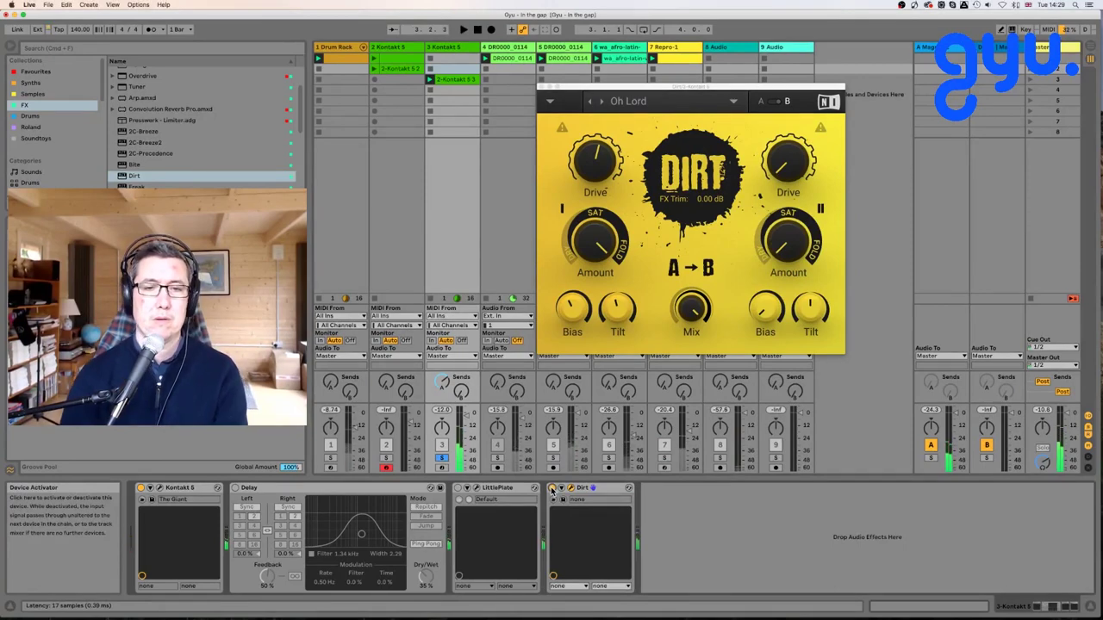
pyautogui.click(443, 459)
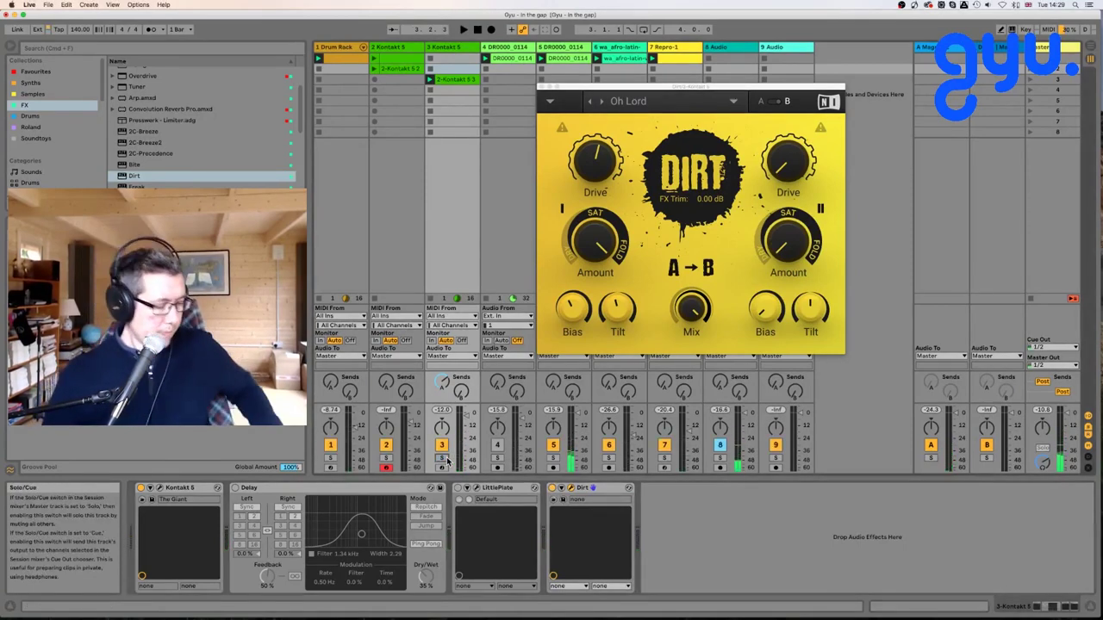